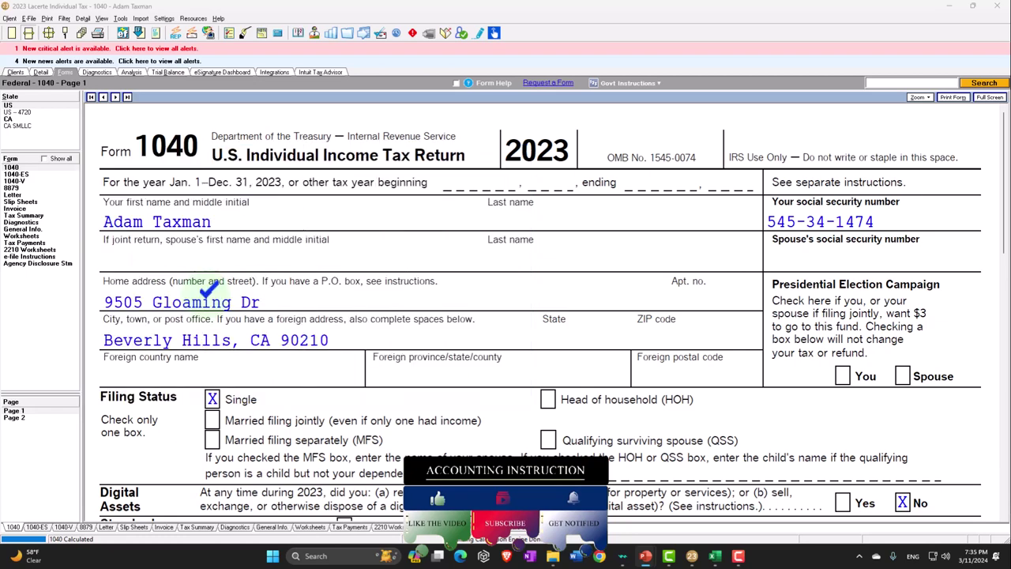
Review page 1 of Form 1040 from the filing status through wages to the taxable income on line 15
{"action": "scroll", "coordinate": [537, 316], "scroll_direction": "down", "scroll_amount": 2}
{"action": "scroll", "coordinate": [209, 304], "scroll_direction": "down", "scroll_amount": 4}
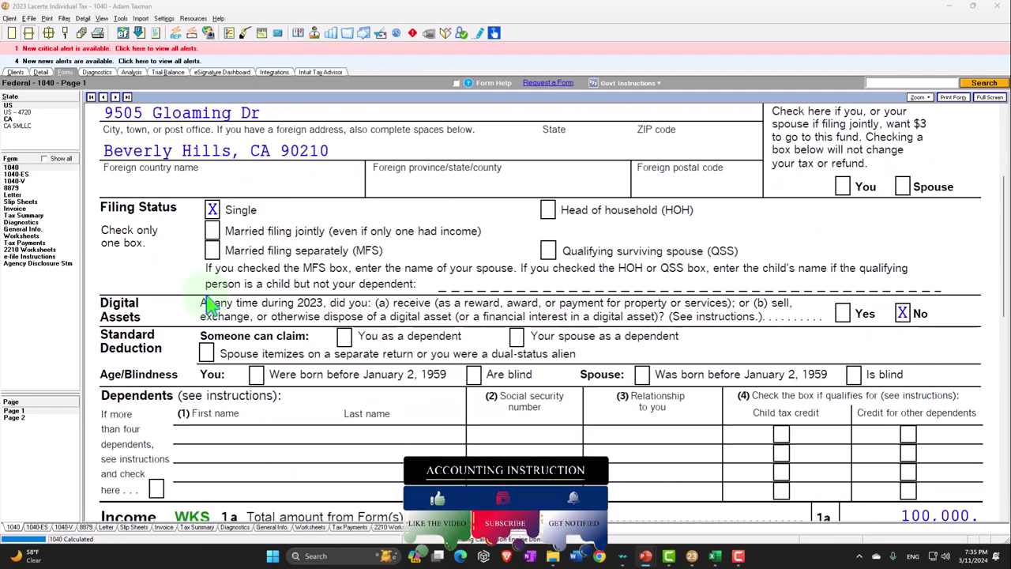
{"action": "scroll", "coordinate": [210, 304], "scroll_direction": "down", "scroll_amount": 4}
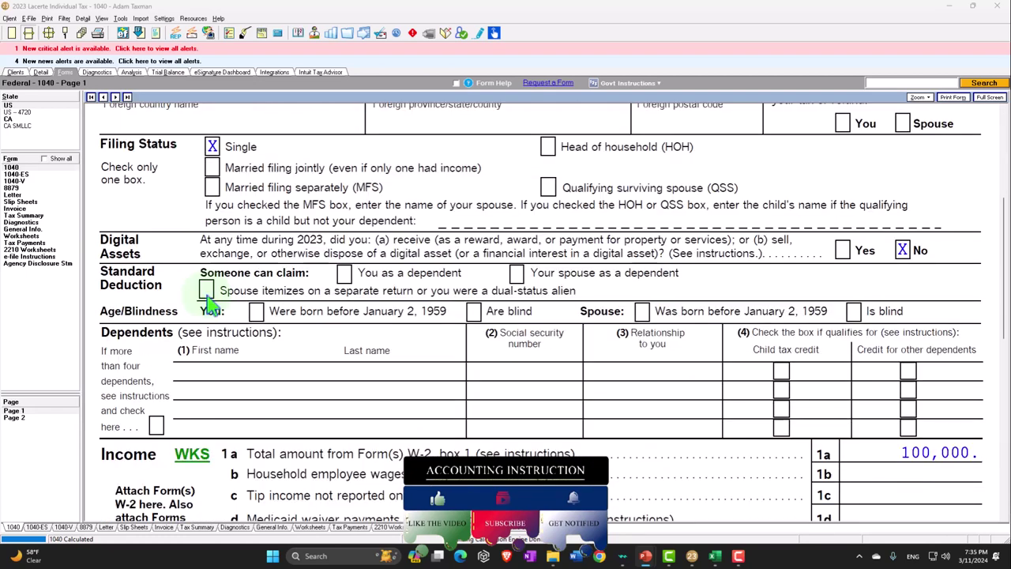
{"action": "scroll", "coordinate": [354, 341], "scroll_direction": "down", "scroll_amount": 2}
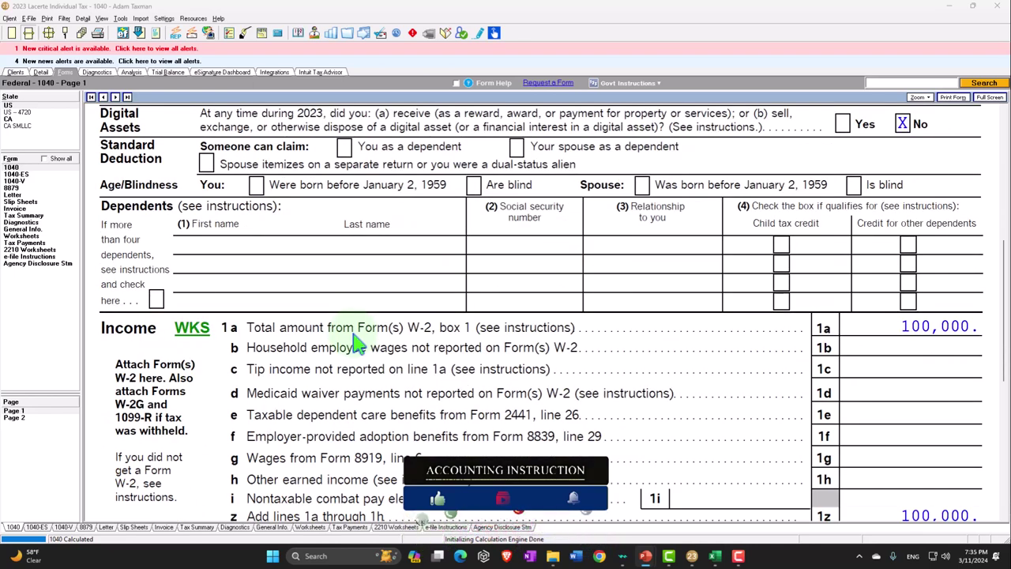
{"action": "scroll", "coordinate": [354, 341], "scroll_direction": "down", "scroll_amount": 4}
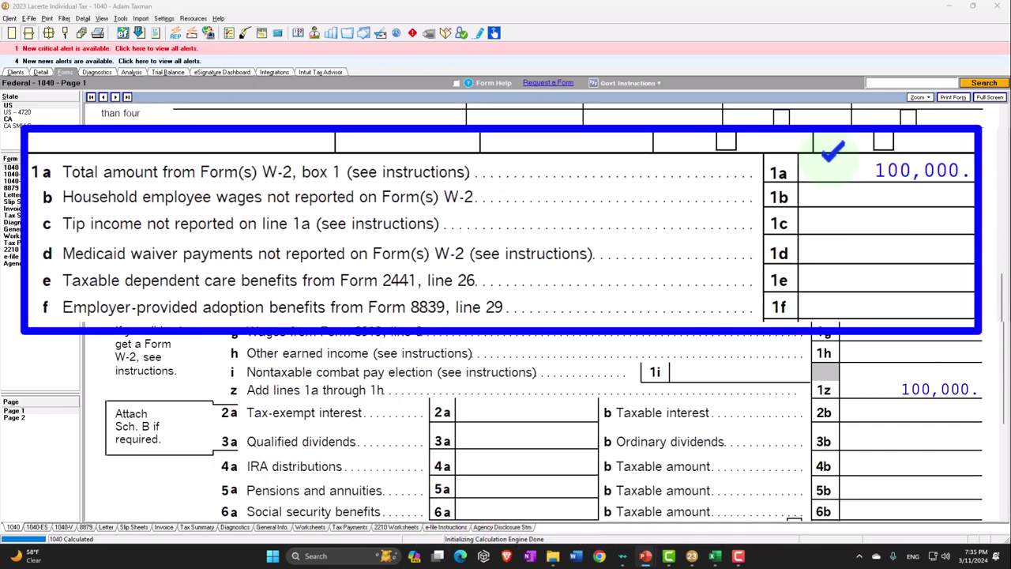
{"action": "scroll", "coordinate": [805, 199], "scroll_direction": "down", "scroll_amount": 8}
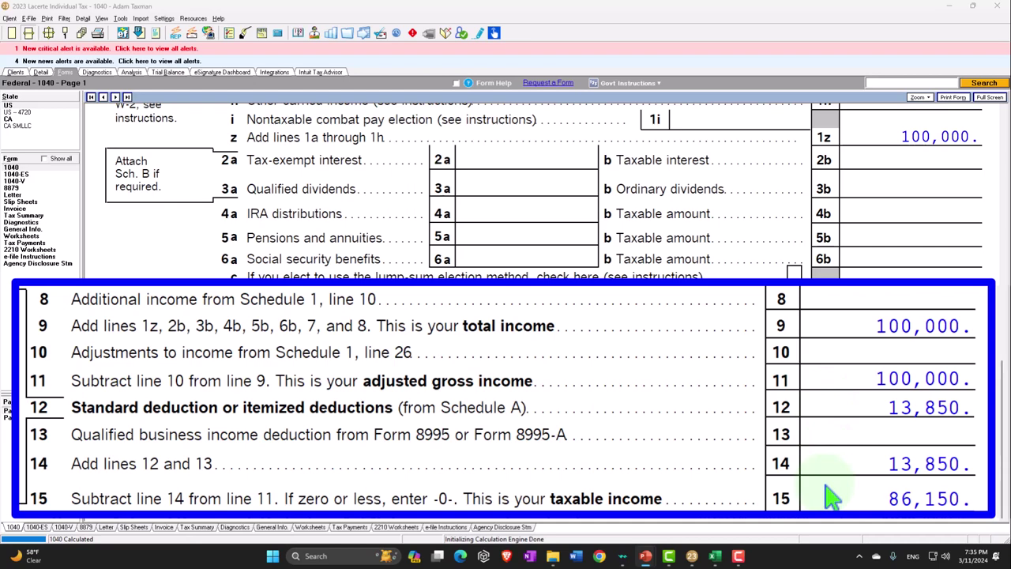
Switch to the Excel tax formula sheet and examine the standard deduction, taxable income and tax before credits rows
{"action": "left_click", "coordinate": [714, 555]}
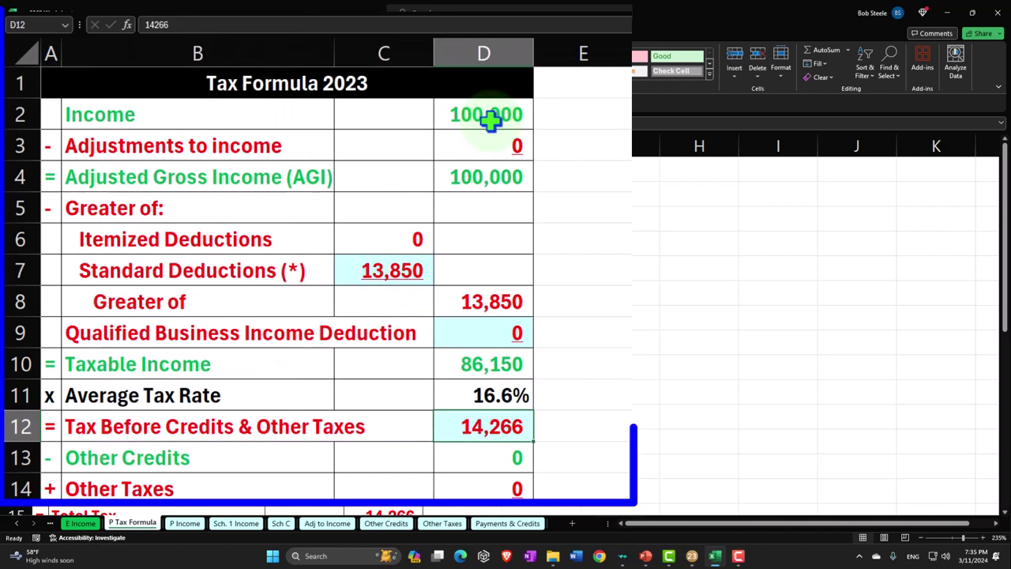
{"action": "left_click", "coordinate": [393, 269]}
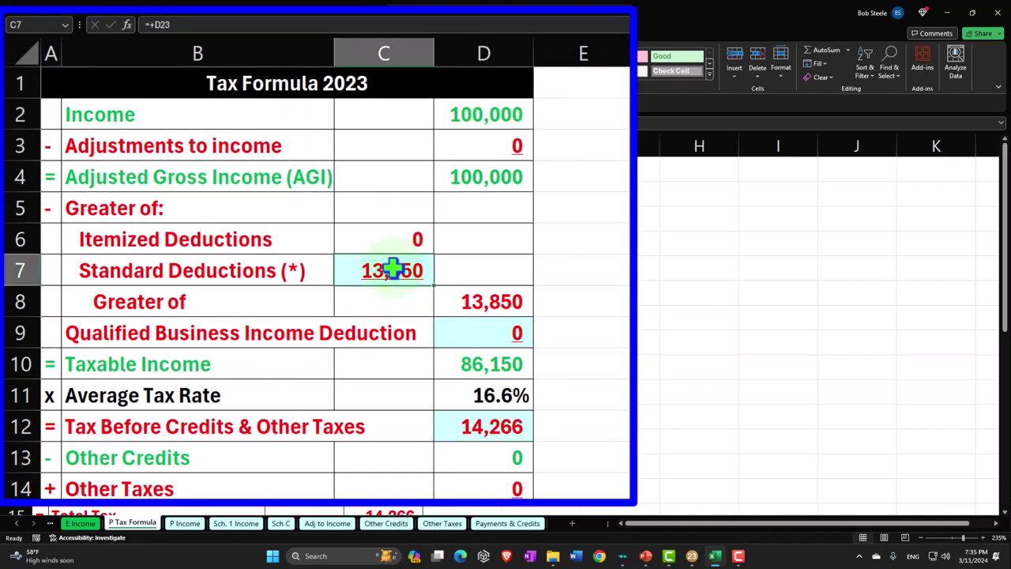
{"action": "left_click", "coordinate": [458, 360]}
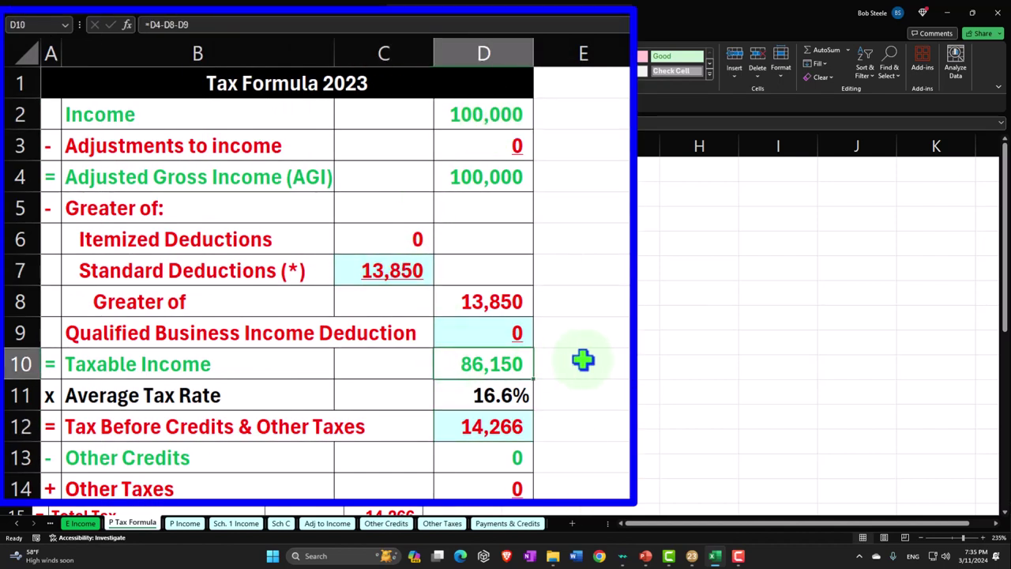
{"action": "left_click", "coordinate": [580, 422]}
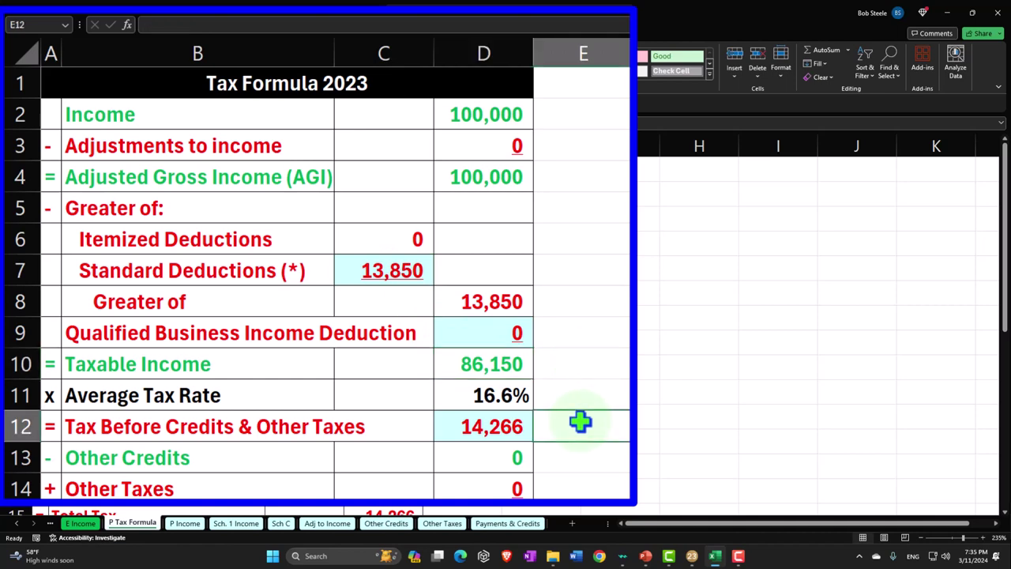
Switch back to Lacerte, check the tax lines on Form 1040 page 2, and return to the capital gain line on page 1
{"action": "left_click", "coordinate": [715, 557]}
{"action": "left_click", "coordinate": [49, 418]}
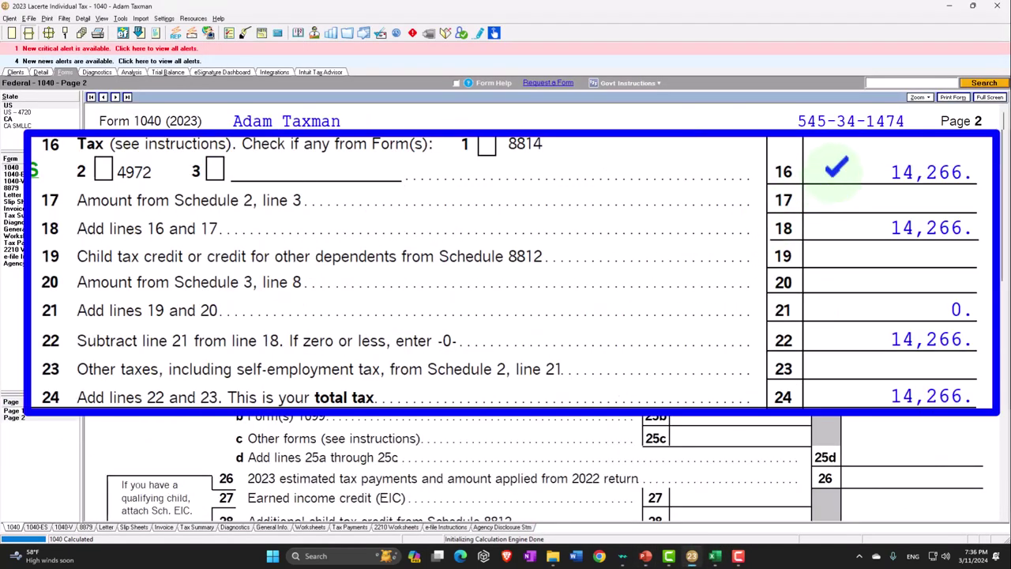
{"action": "left_click", "coordinate": [31, 410]}
{"action": "scroll", "coordinate": [451, 316], "scroll_direction": "down", "scroll_amount": 10}
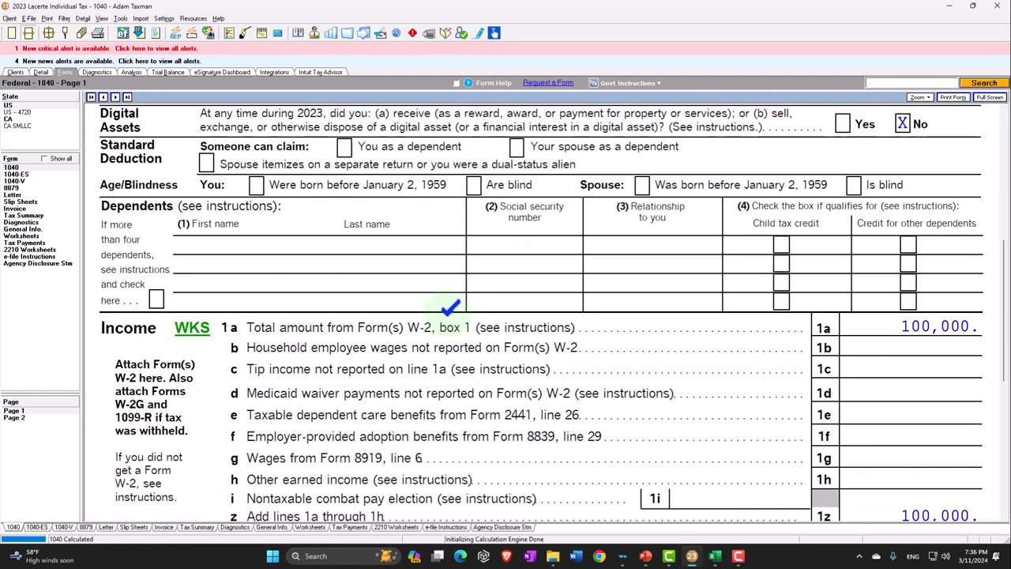
{"action": "scroll", "coordinate": [435, 340], "scroll_direction": "down", "scroll_amount": 2}
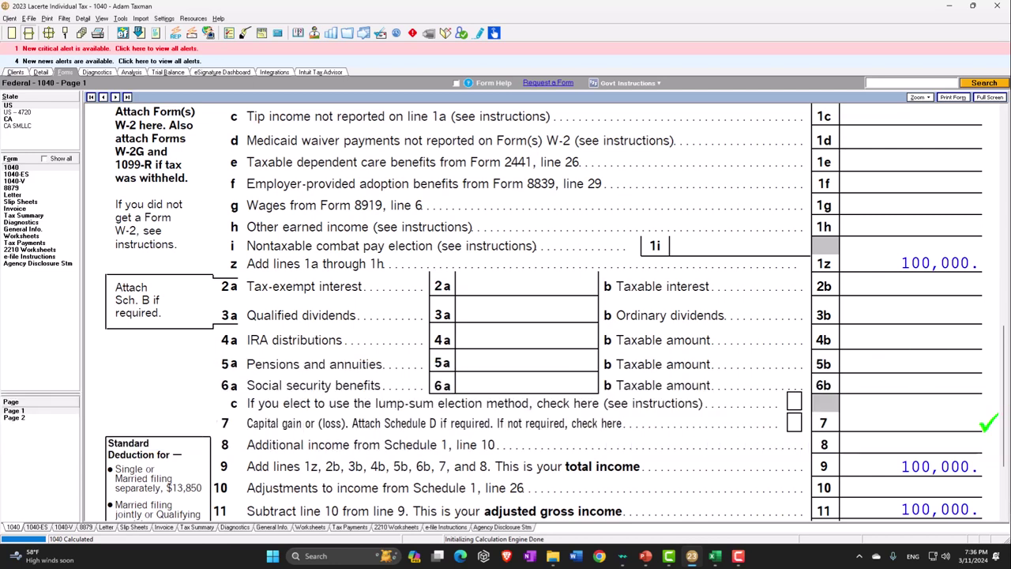
Switch to PowerPoint to examine the Form 1099-B slide, and return to the Lacerte tax return
{"action": "key", "text": "alt+Tab"}
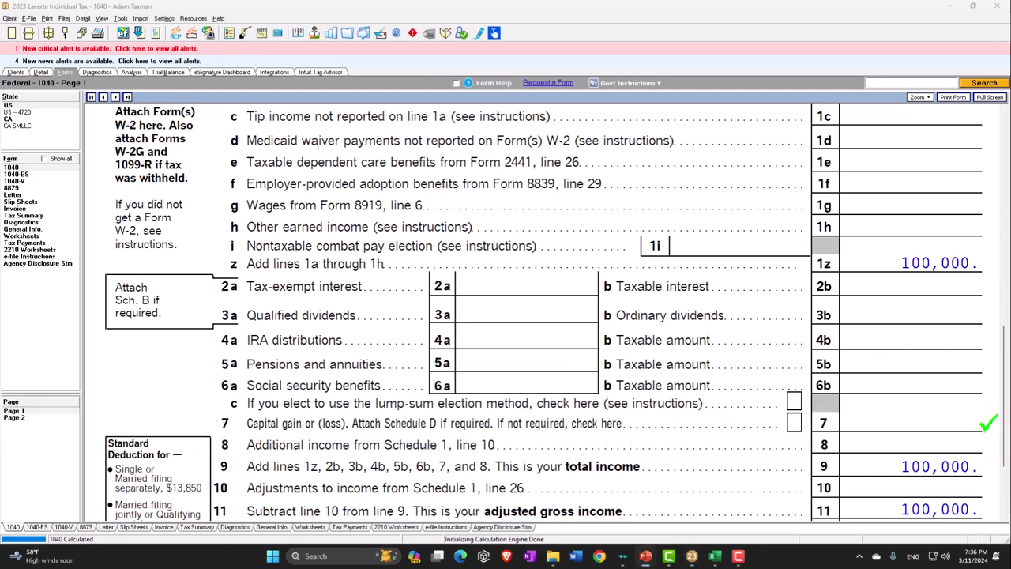
{"action": "left_click_drag", "start_coordinate": [829, 363], "coordinate": [473, 11]}
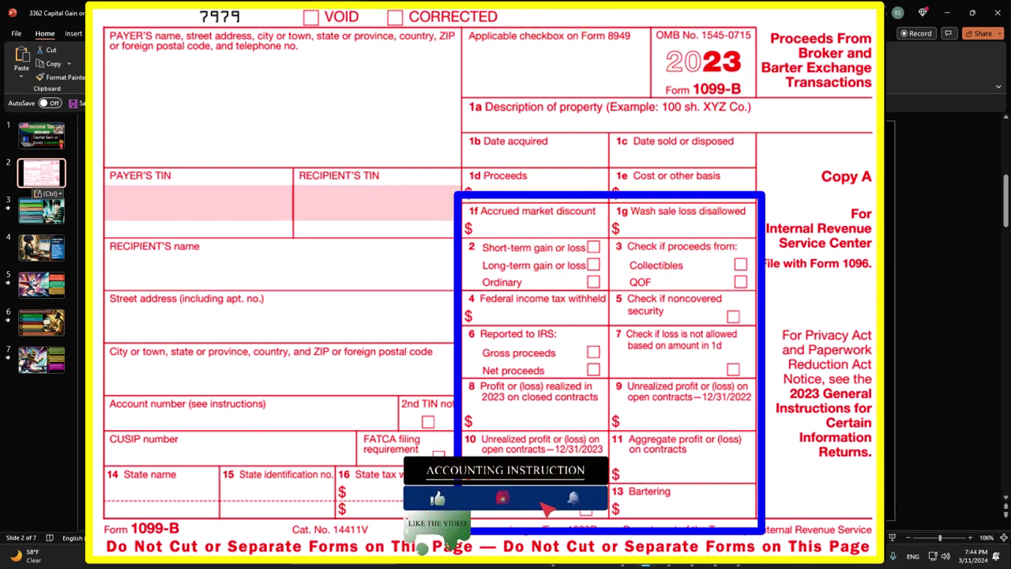
{"action": "key", "text": "alt+Tab"}
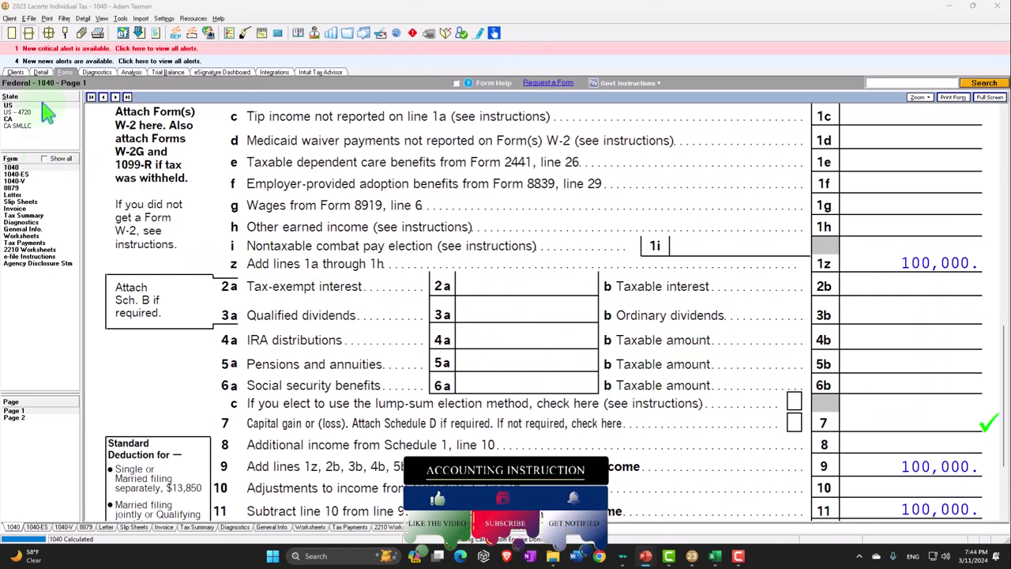
Open the Schedule D/4797/etc. dispositions input screen in the return's income details
{"action": "left_click", "coordinate": [40, 72]}
{"action": "left_click", "coordinate": [104, 98]}
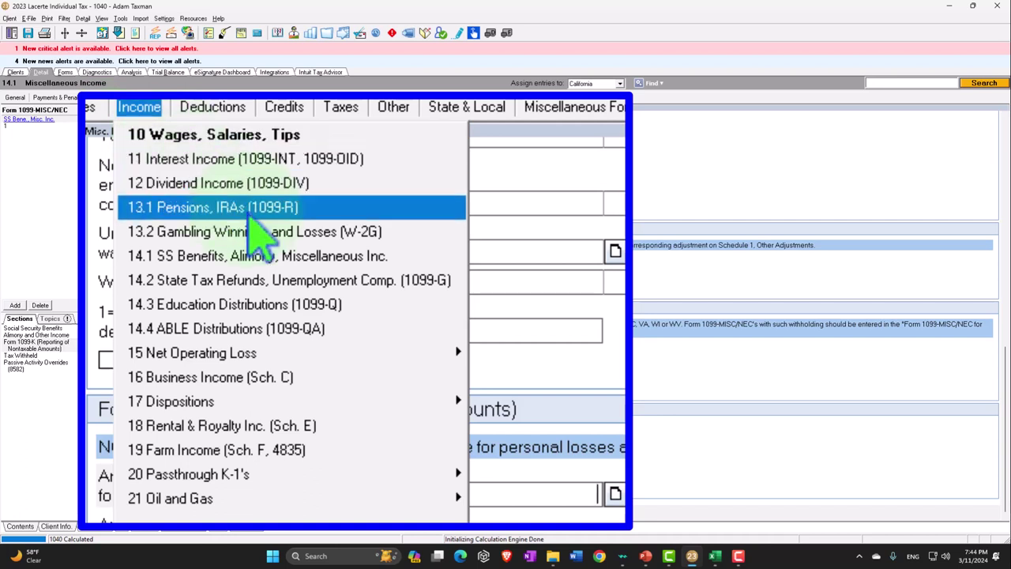
{"action": "mouse_move", "coordinate": [361, 406]}
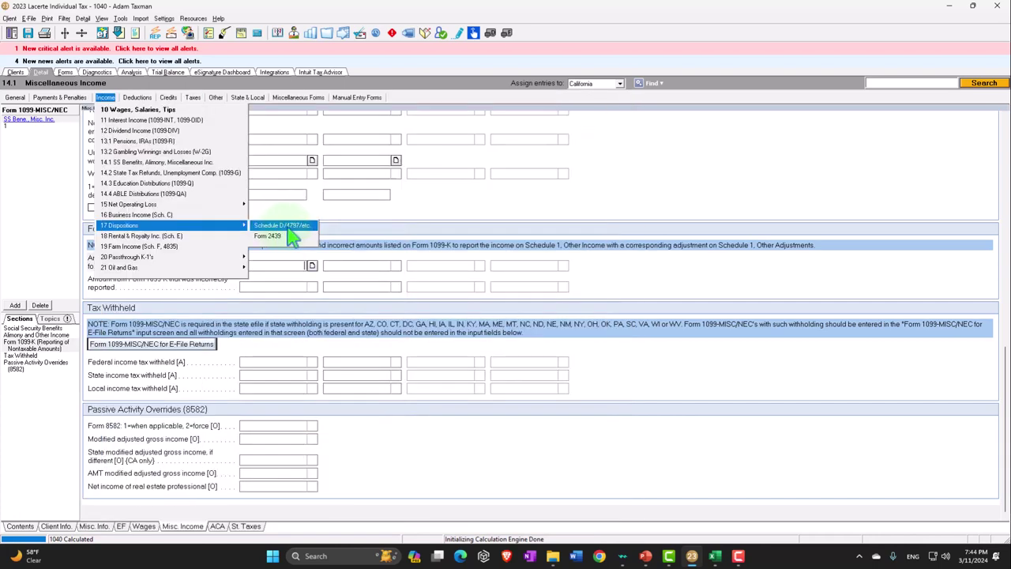
{"action": "left_click", "coordinate": [286, 230]}
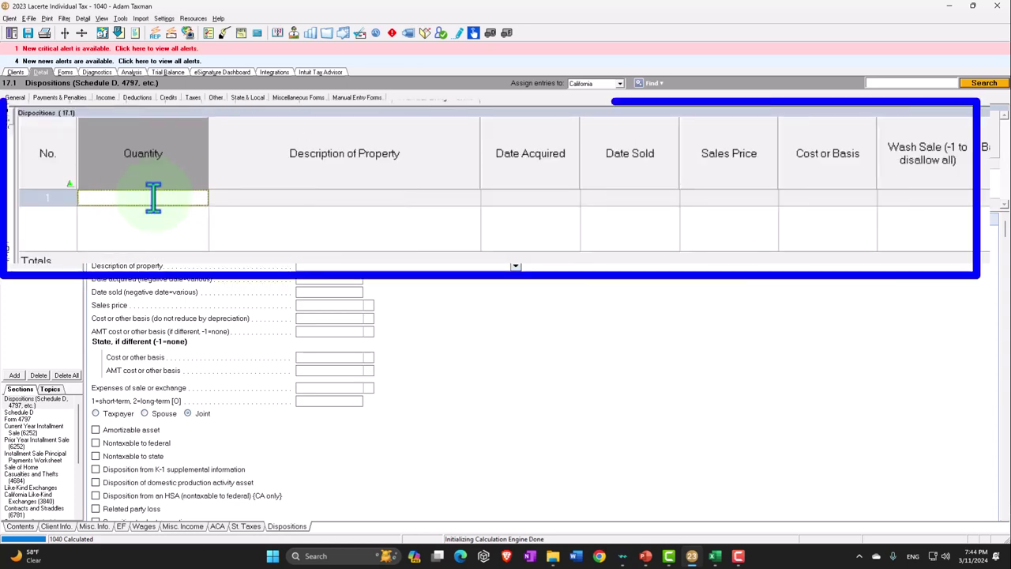
Enter the first disposition with quantity 10, description Stock A, date acquired 1/1/2020 and date sold 6/30/2023
{"action": "type", "text": "10"}
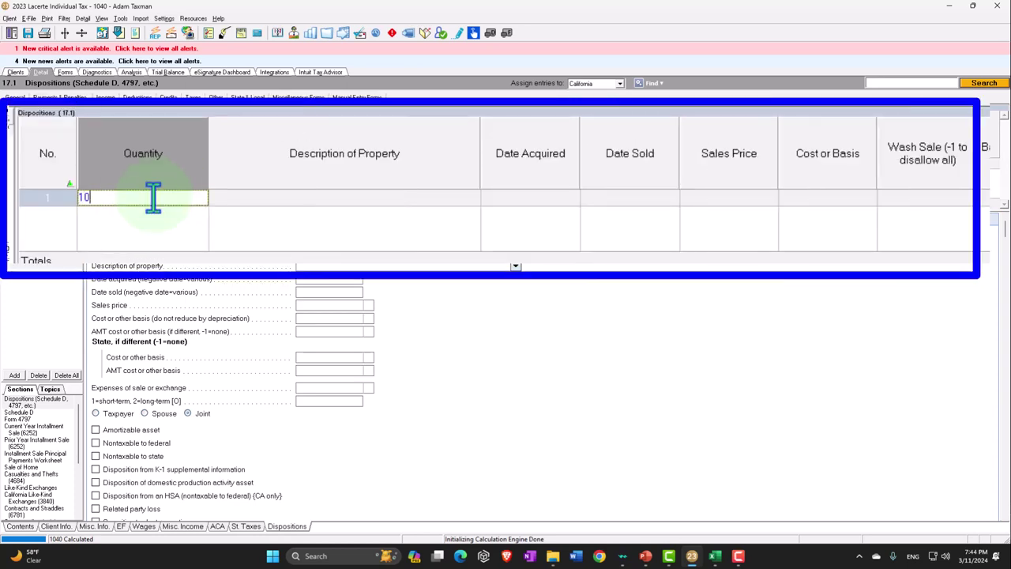
{"action": "key", "text": "Tab"}
{"action": "type", "text": "Stock A"}
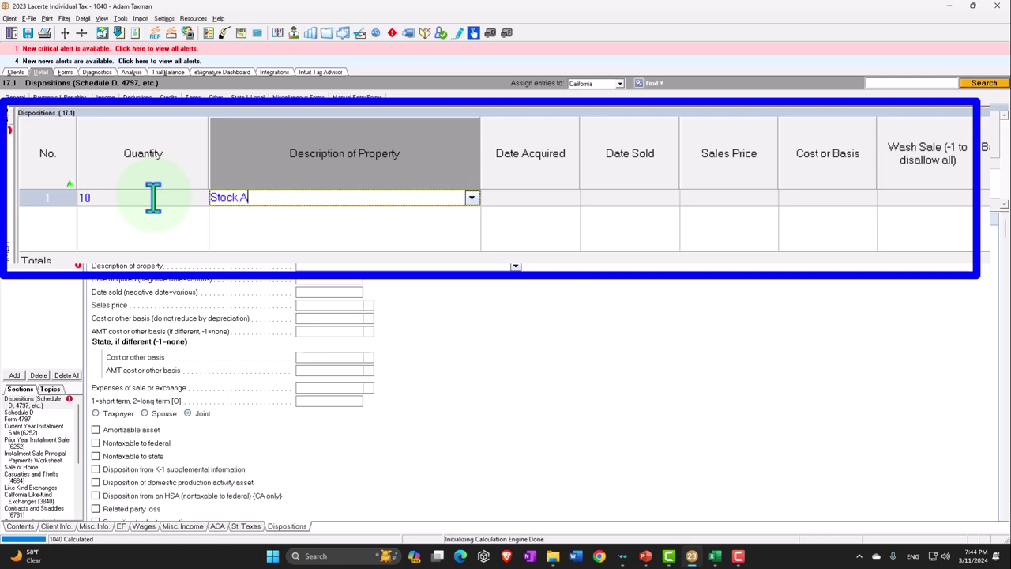
{"action": "key", "text": "Tab"}
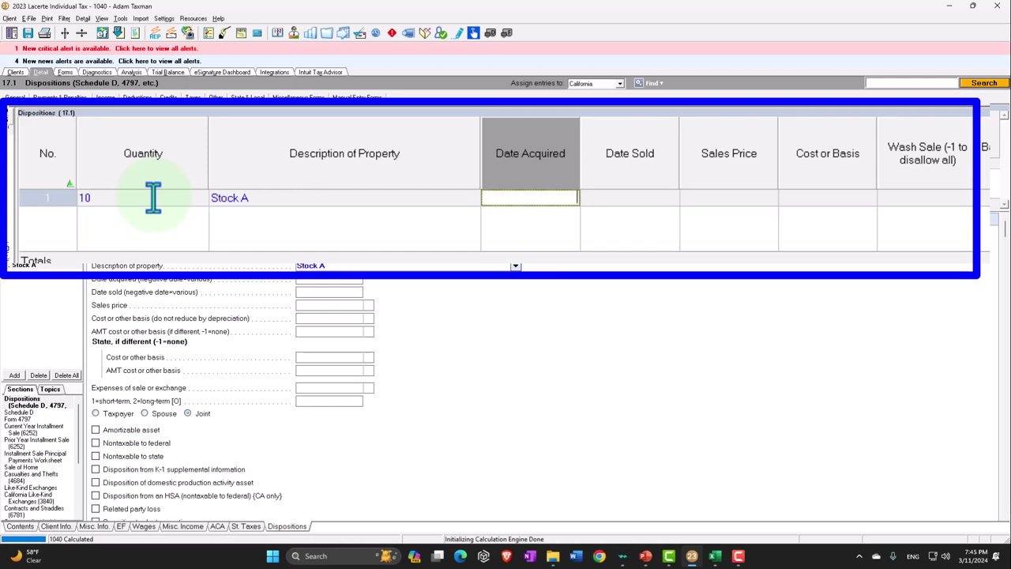
{"action": "type", "text": "01012020"}
{"action": "key", "text": "Tab"}
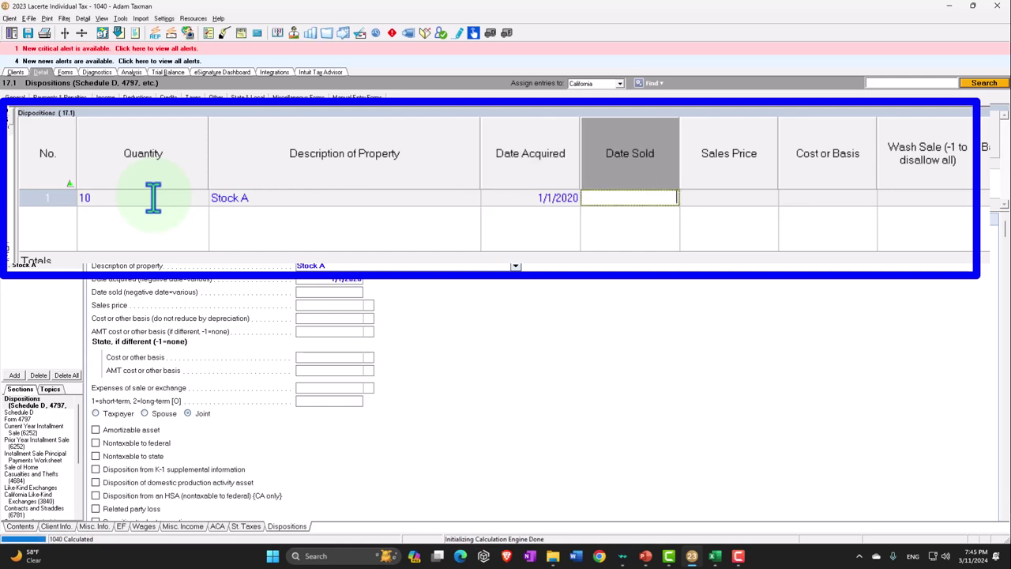
{"action": "type", "text": "063023"}
{"action": "key", "text": "Tab"}
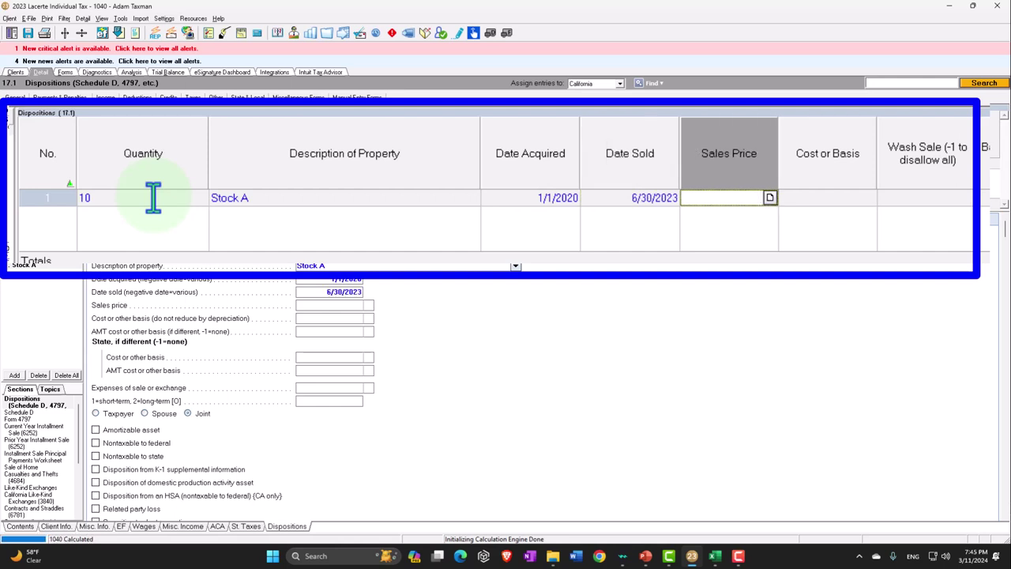
Set Stock A's sales price to 12,000 and its cost or basis to 2,000
{"action": "type", "text": "10"}
{"action": "key", "text": "BackSpace"}
{"action": "type", "text": "12000"}
{"action": "key", "text": "Tab"}
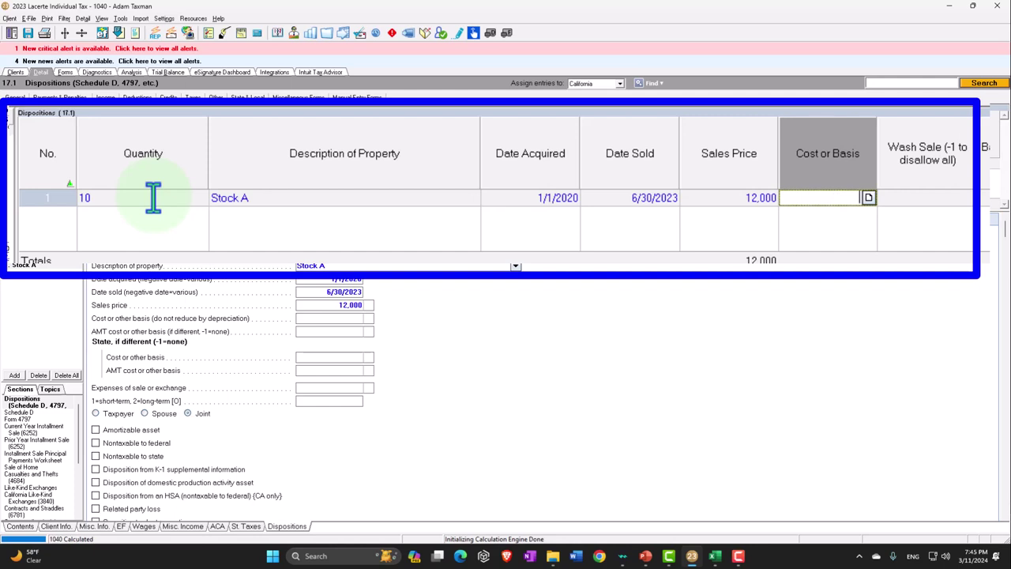
{"action": "type", "text": "2000"}
{"action": "key", "text": "Tab"}
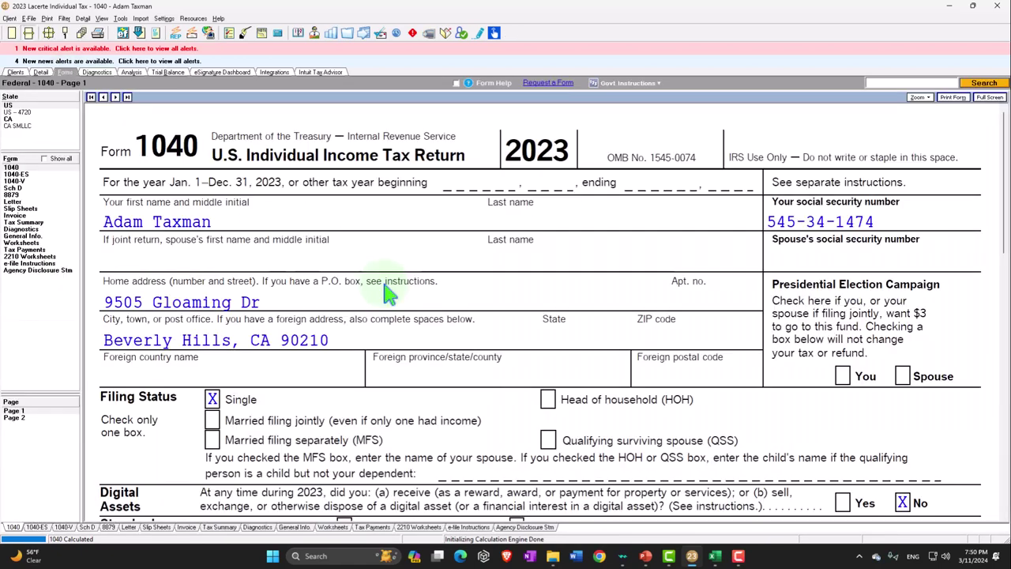
Check the capital gain on line 7 and the total income lines of Form 1040
{"action": "scroll", "coordinate": [384, 288], "scroll_direction": "down", "scroll_amount": 10}
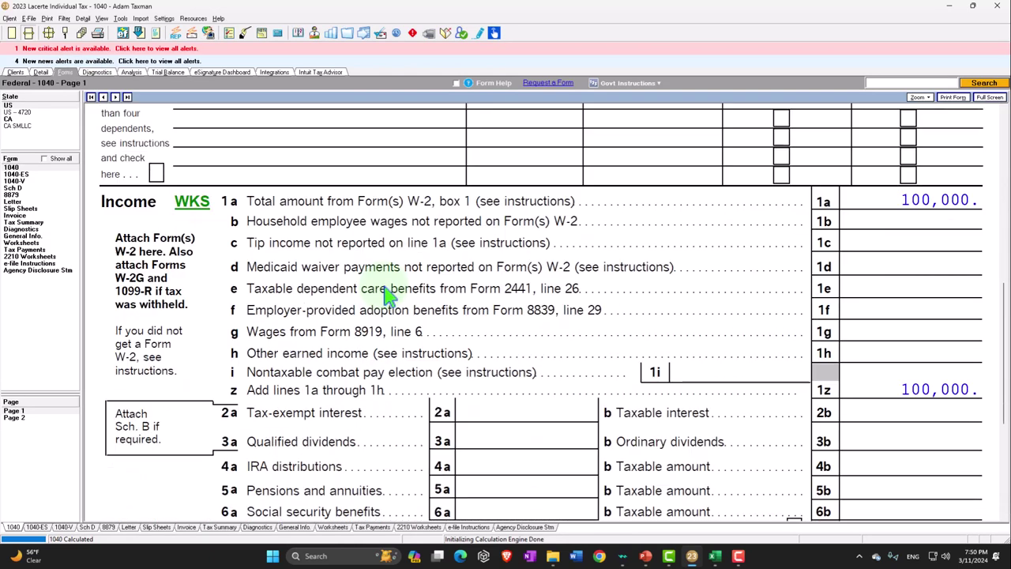
{"action": "scroll", "coordinate": [387, 291], "scroll_direction": "down", "scroll_amount": 3}
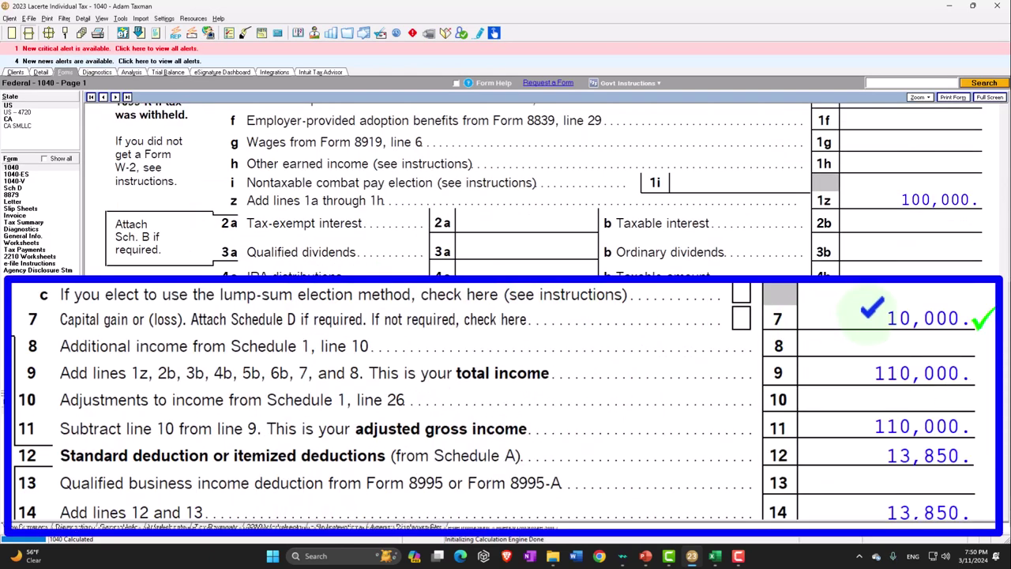
Review Schedule D page 1 through the net long-term capital gain on line 15, and go back to Form 1040
{"action": "left_click", "coordinate": [23, 188]}
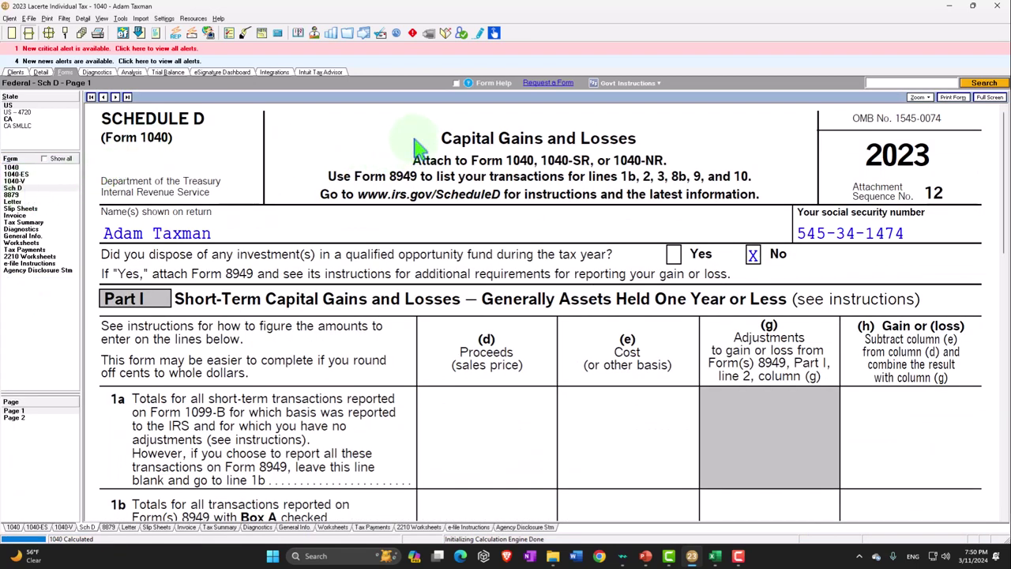
{"action": "scroll", "coordinate": [403, 162], "scroll_direction": "down", "scroll_amount": 3}
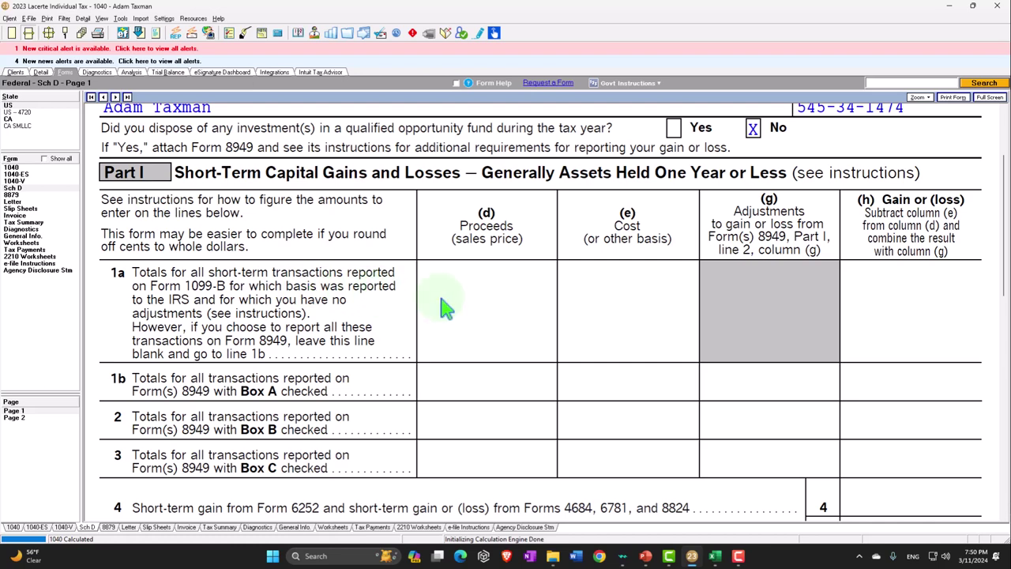
{"action": "scroll", "coordinate": [446, 308], "scroll_direction": "down", "scroll_amount": 6}
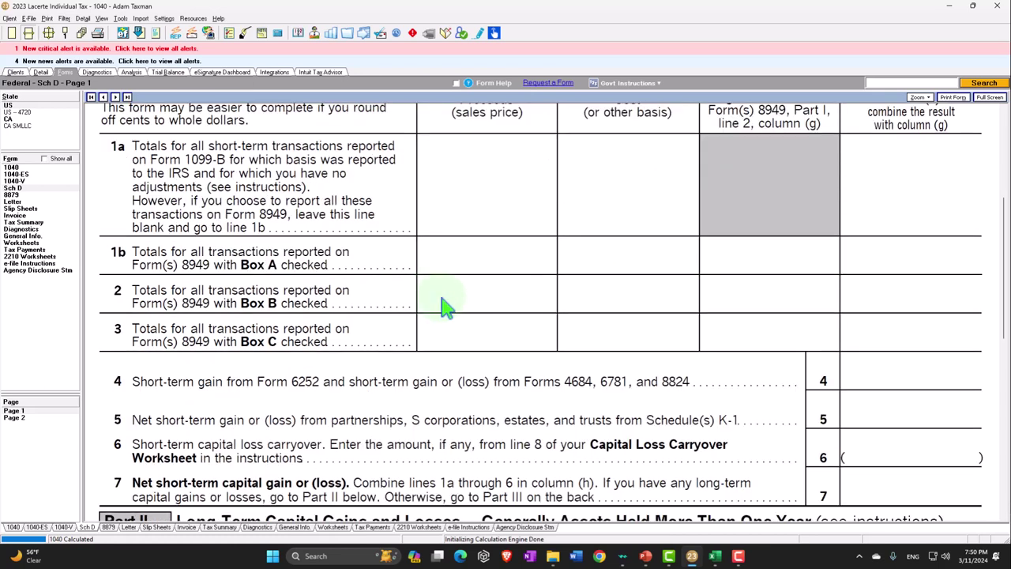
{"action": "scroll", "coordinate": [446, 308], "scroll_direction": "down", "scroll_amount": 1}
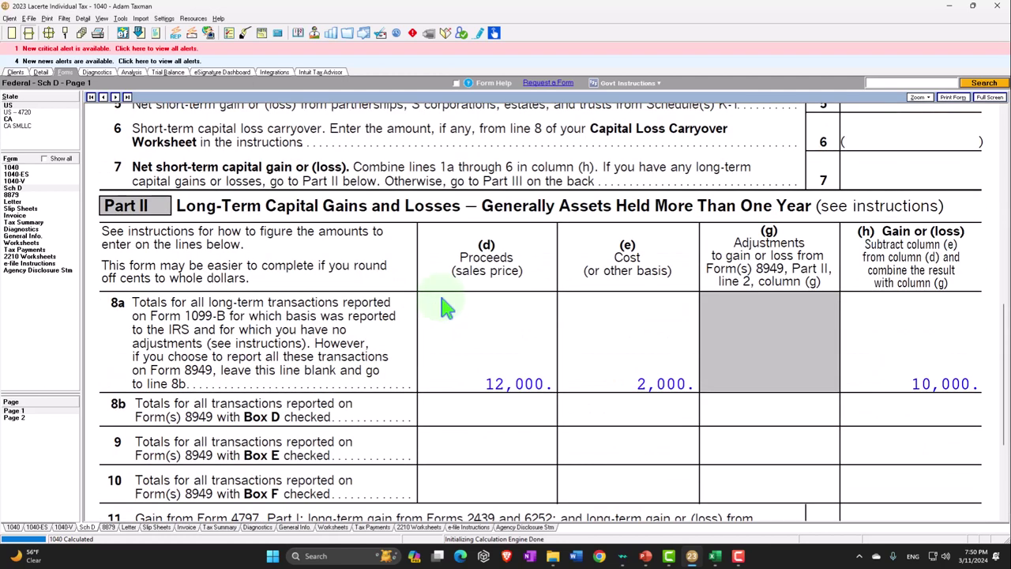
{"action": "scroll", "coordinate": [444, 308], "scroll_direction": "down", "scroll_amount": 1}
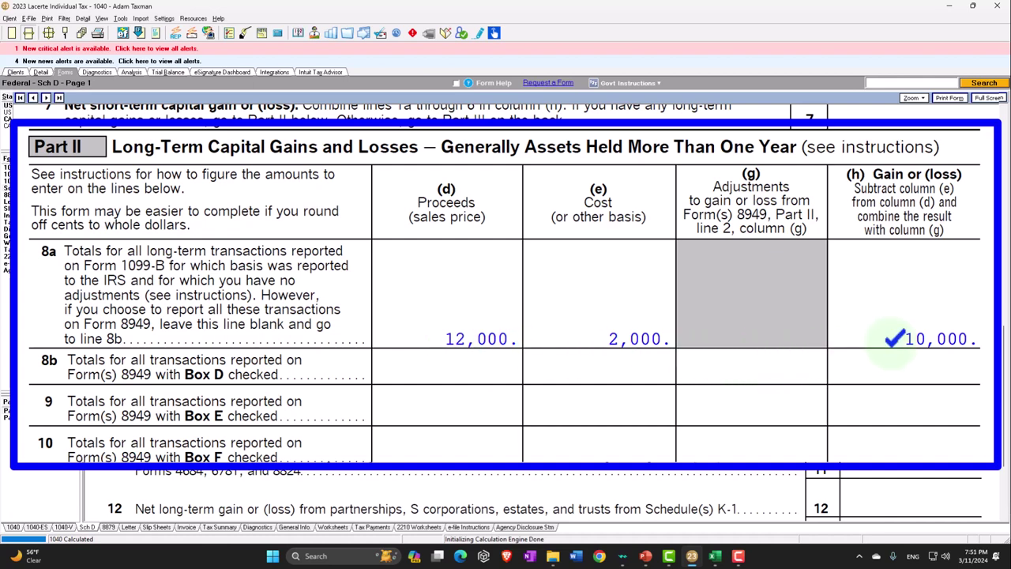
{"action": "scroll", "coordinate": [902, 320], "scroll_direction": "down", "scroll_amount": 2}
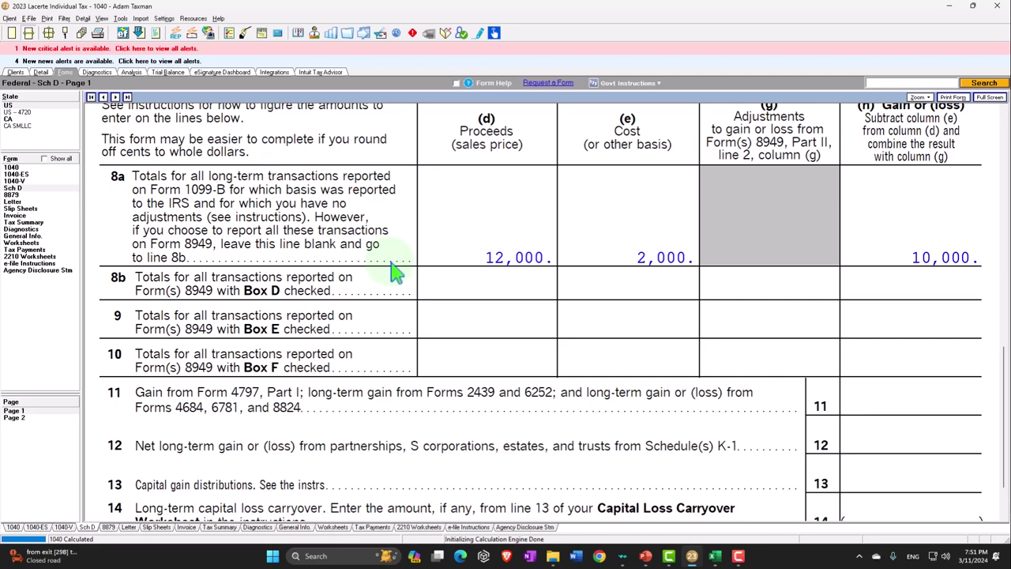
{"action": "scroll", "coordinate": [395, 271], "scroll_direction": "down", "scroll_amount": 2}
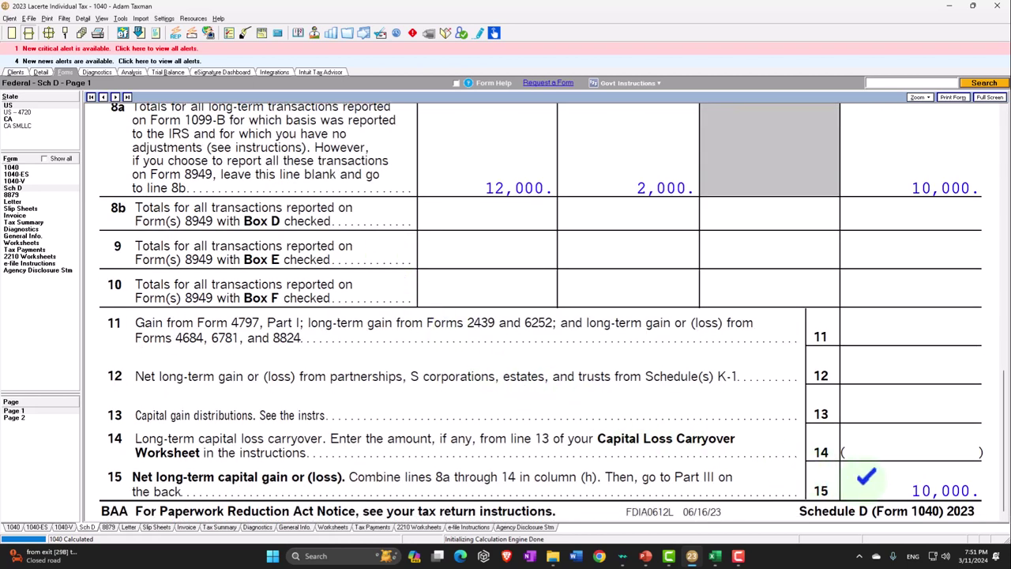
{"action": "left_click", "coordinate": [26, 168]}
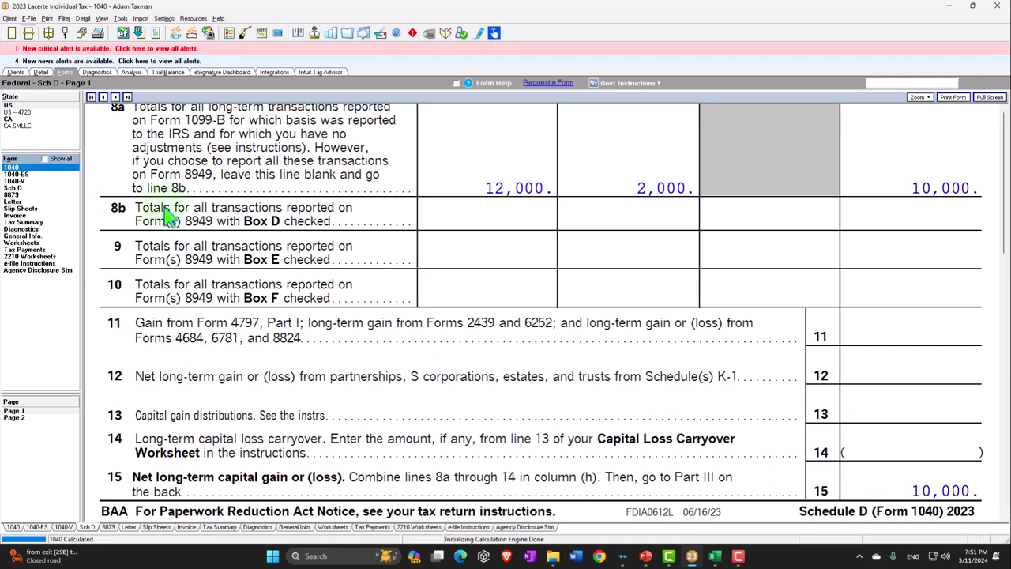
Review Form 1040 through taxable income on line 15, and examine the Qualified Dividends and Capital Gain Tax Worksheet for line 16
{"action": "scroll", "coordinate": [464, 267], "scroll_direction": "down", "scroll_amount": 10}
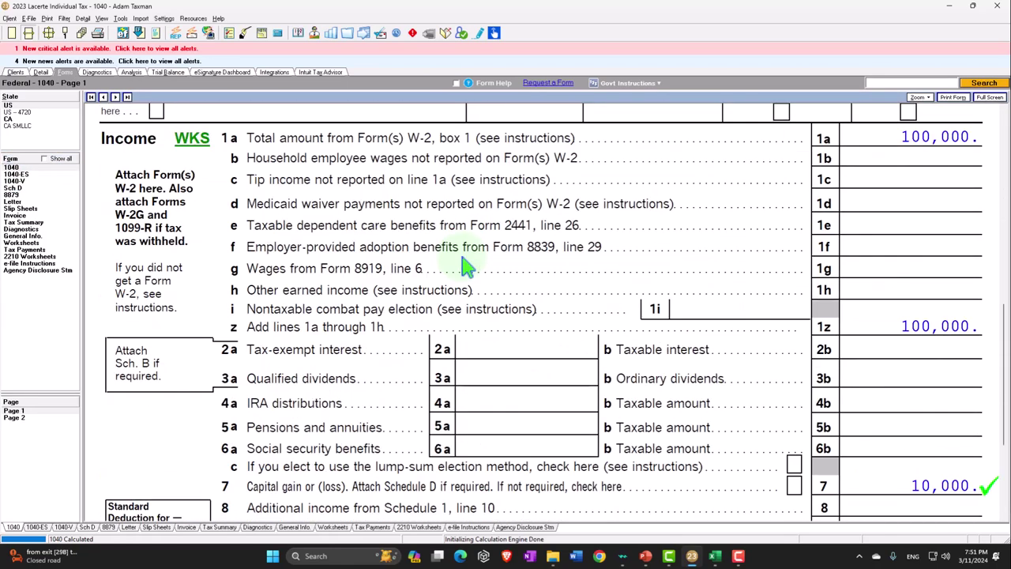
{"action": "scroll", "coordinate": [466, 267], "scroll_direction": "down", "scroll_amount": 5}
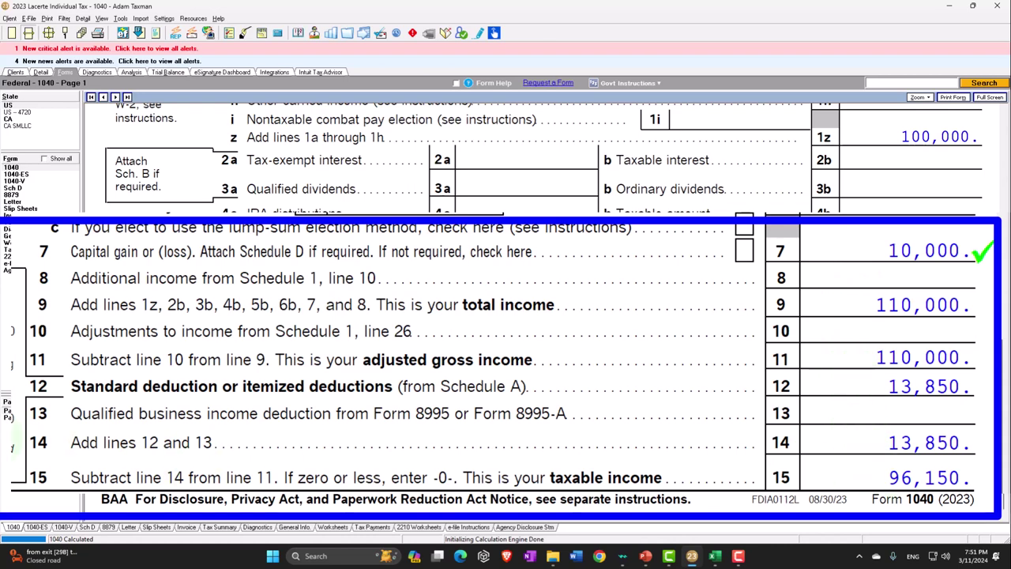
{"action": "left_click", "coordinate": [18, 417]}
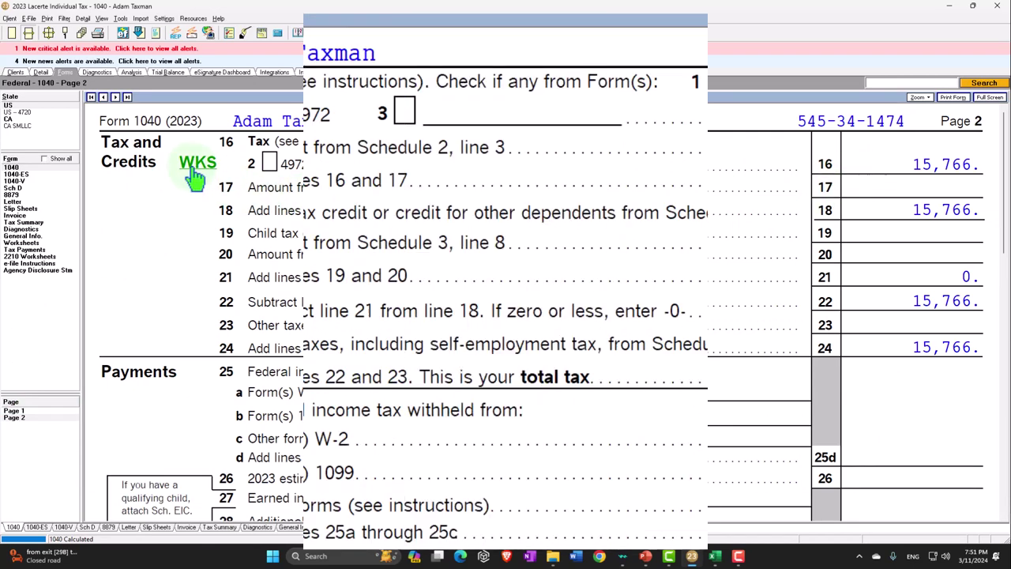
{"action": "left_click", "coordinate": [194, 167]}
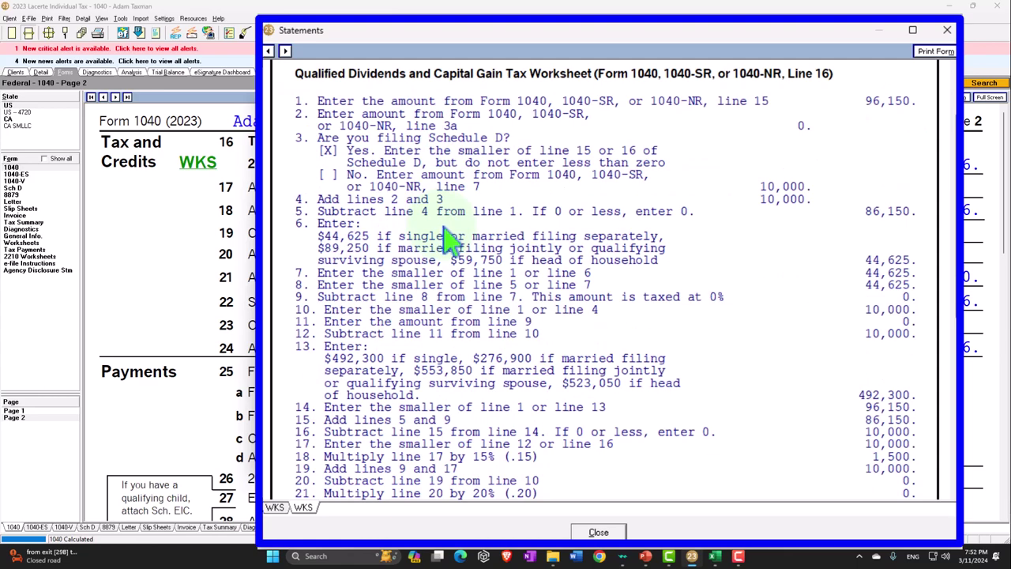
{"action": "scroll", "coordinate": [450, 237], "scroll_direction": "down", "scroll_amount": 5}
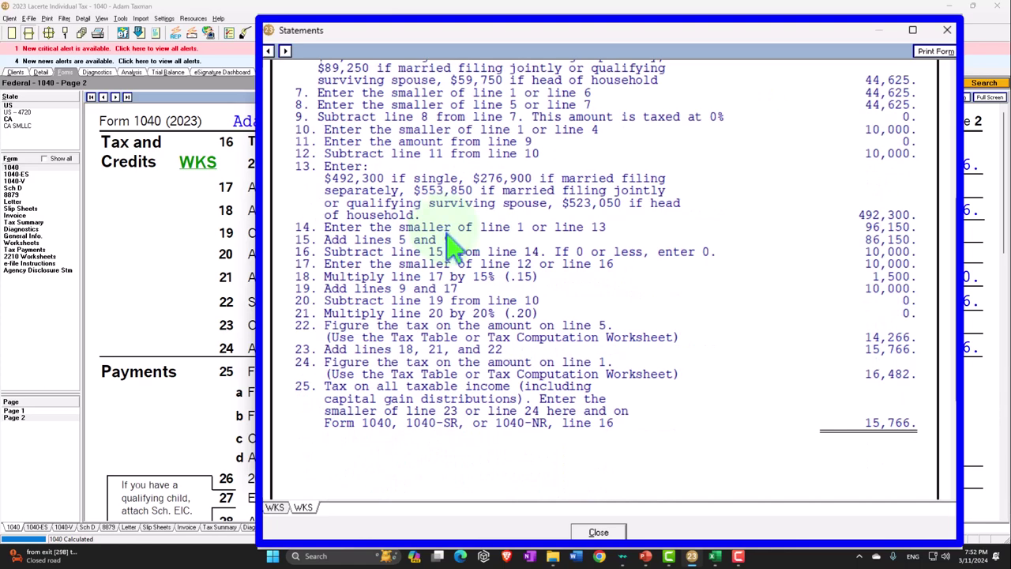
{"action": "left_click", "coordinate": [947, 30]}
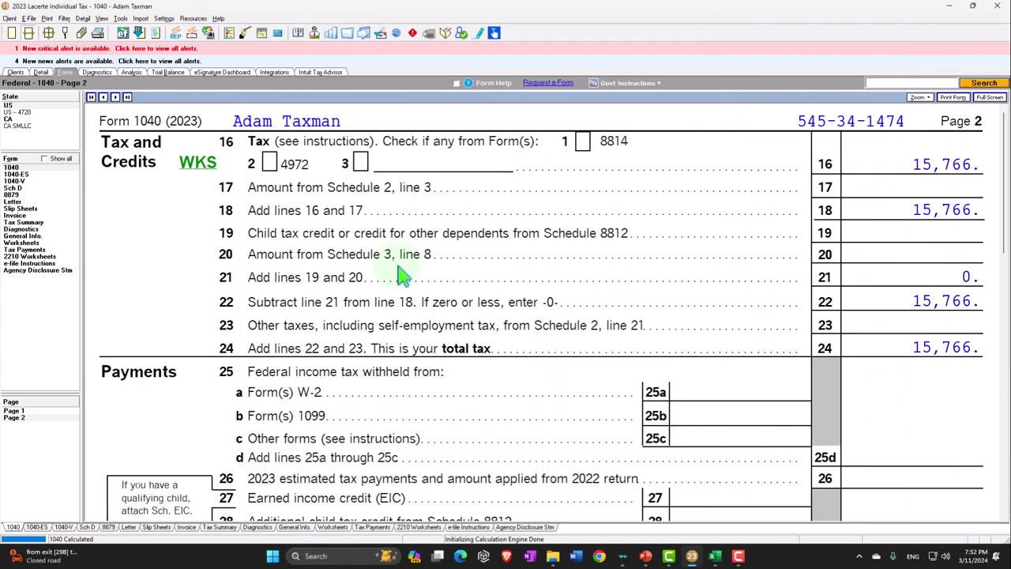
Recheck the capital gain and taxable income lines on Form 1040 page 1, and reopen the line 16 tax worksheet on page 2
{"action": "left_click", "coordinate": [32, 411]}
{"action": "scroll", "coordinate": [498, 402], "scroll_direction": "down", "scroll_amount": 10}
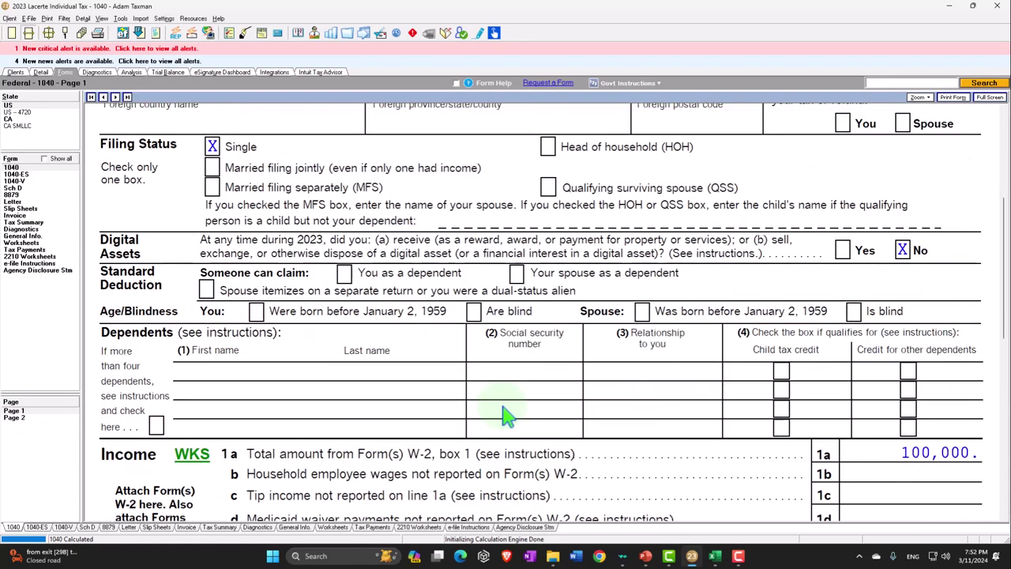
{"action": "scroll", "coordinate": [553, 407], "scroll_direction": "down", "scroll_amount": 3}
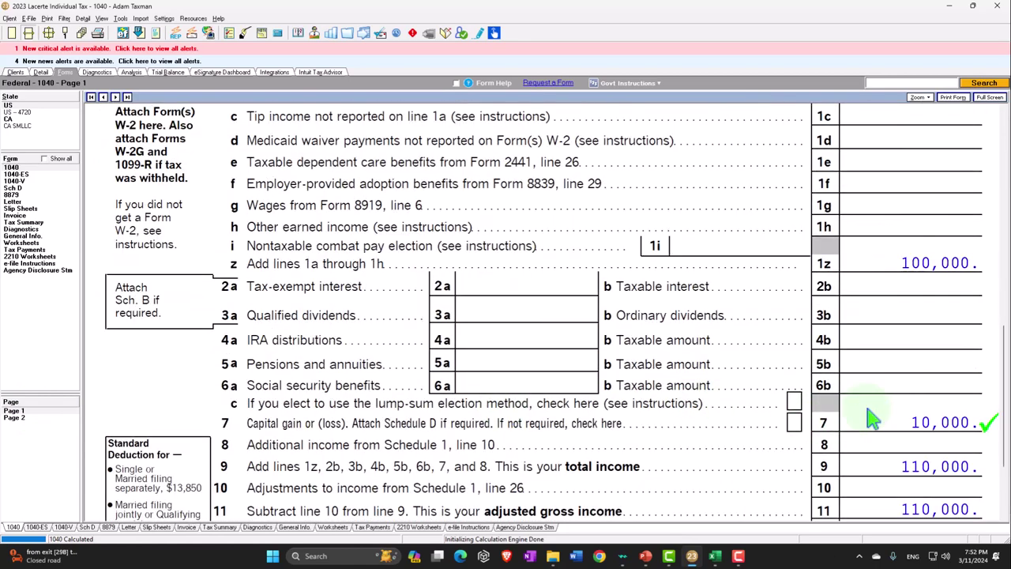
{"action": "scroll", "coordinate": [873, 398], "scroll_direction": "down", "scroll_amount": 3}
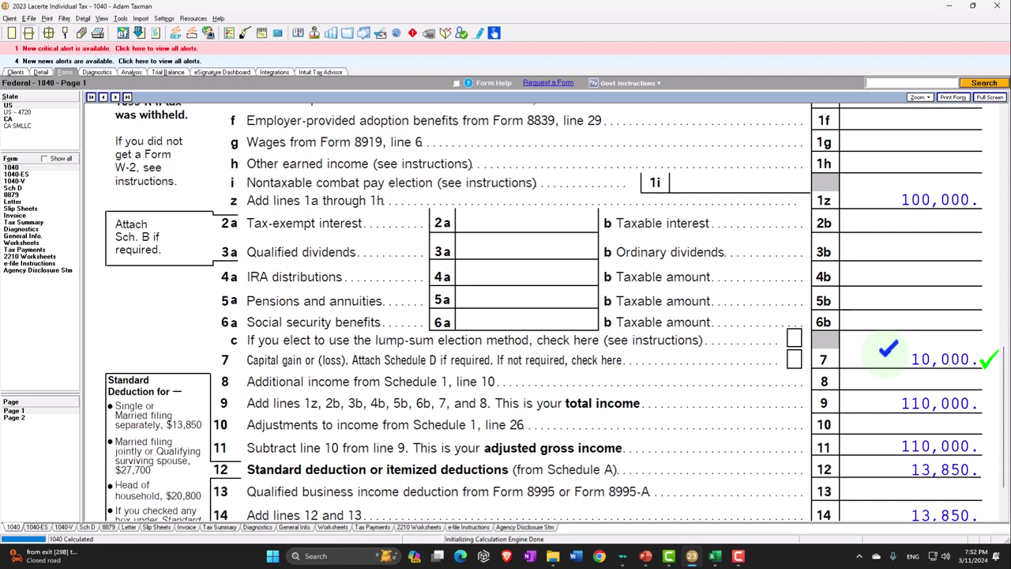
{"action": "scroll", "coordinate": [888, 349], "scroll_direction": "down", "scroll_amount": 2}
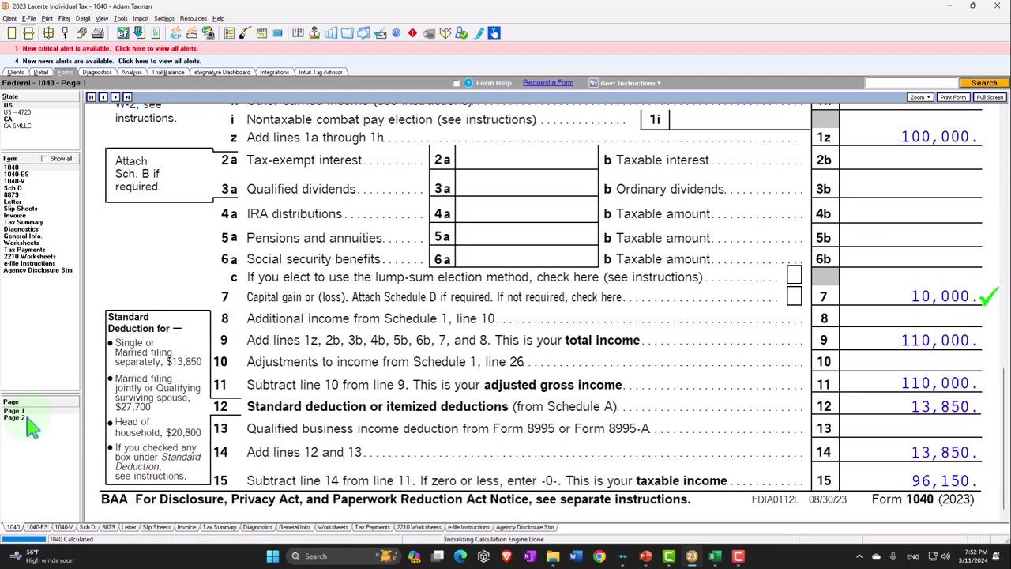
{"action": "left_click", "coordinate": [30, 417]}
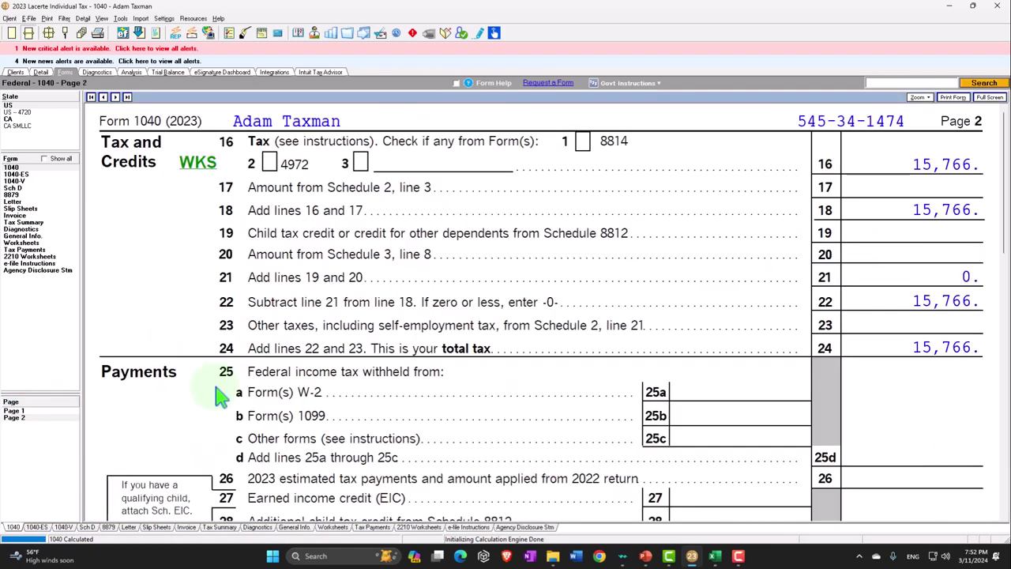
{"action": "left_click", "coordinate": [204, 167]}
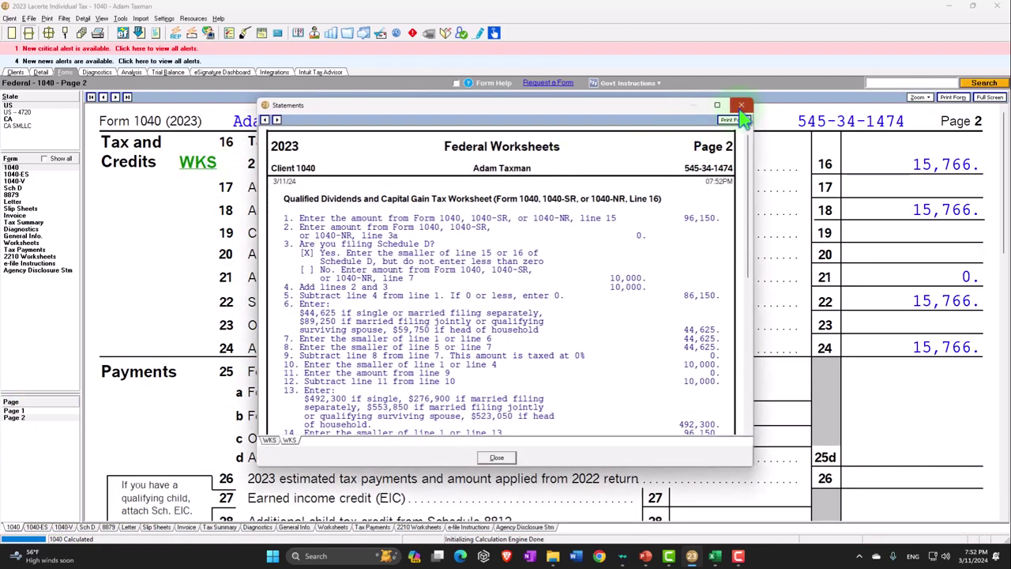
{"action": "left_click", "coordinate": [741, 107]}
Switch to the 3362 Worksheet workbook in Excel and add a new sheet named Sch D after Sch C
{"action": "left_click", "coordinate": [713, 555]}
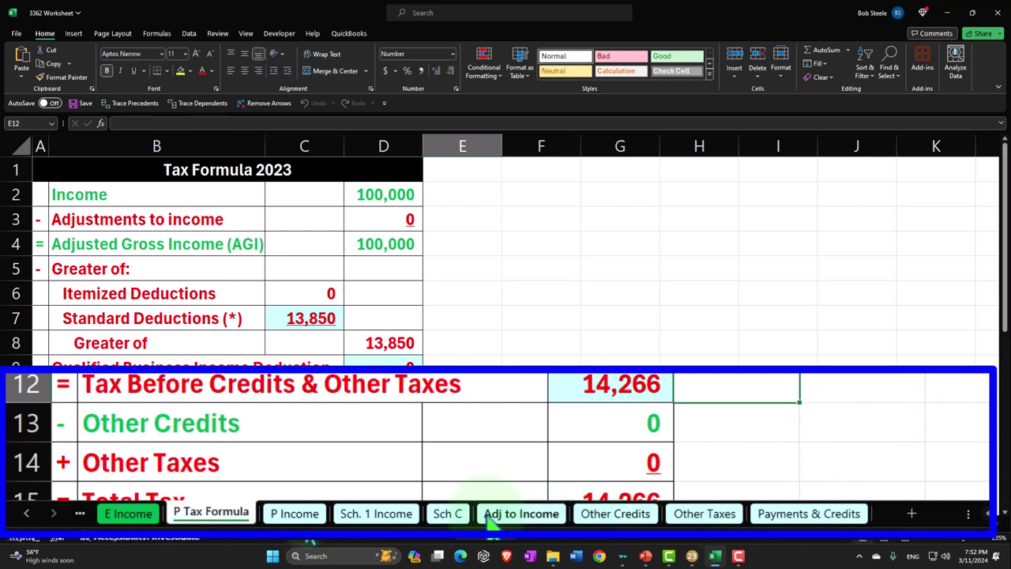
{"action": "left_click", "coordinate": [449, 513]}
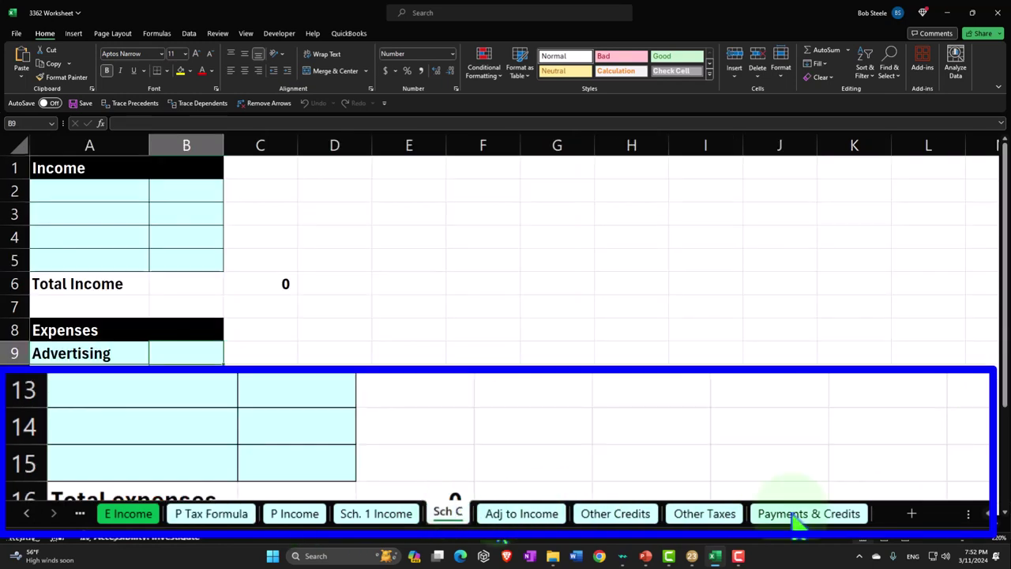
{"action": "left_click", "coordinate": [911, 513]}
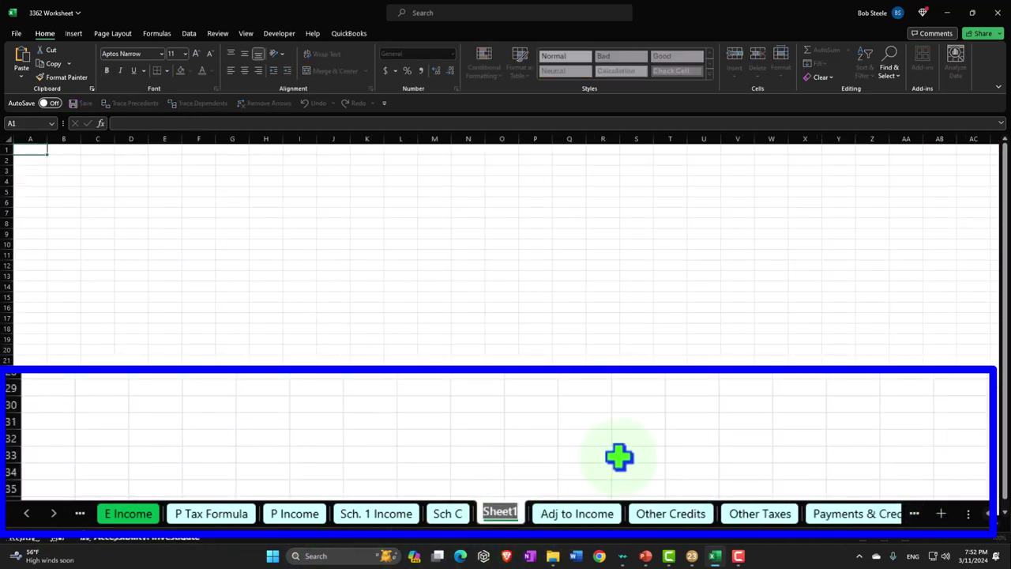
{"action": "type", "text": "Sch D"}
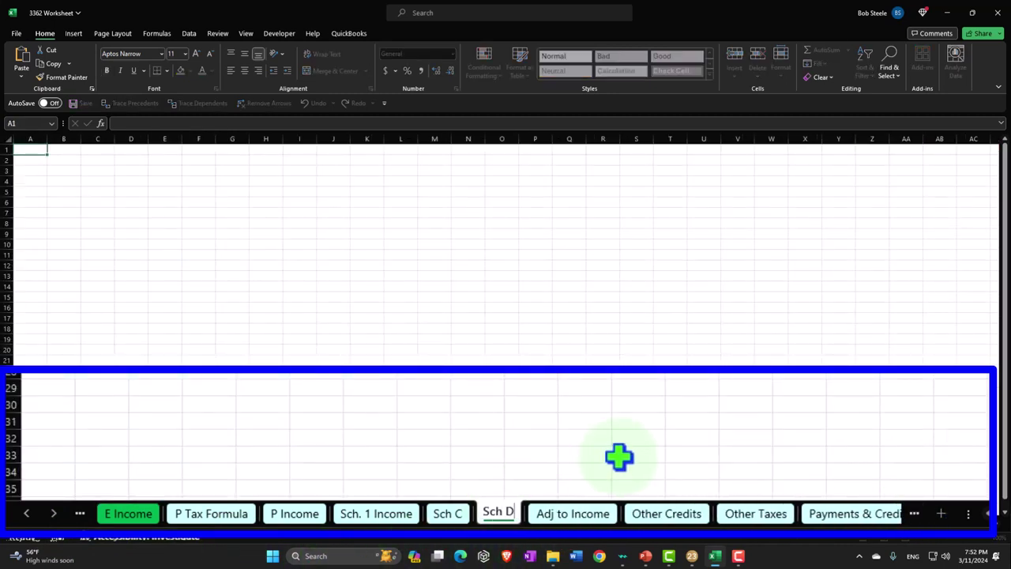
{"action": "left_click", "coordinate": [255, 305]}
Format all cells of the Sch D sheet as Currency with red bracketed negatives, no symbol and zero decimal places
{"action": "left_click", "coordinate": [7, 139]}
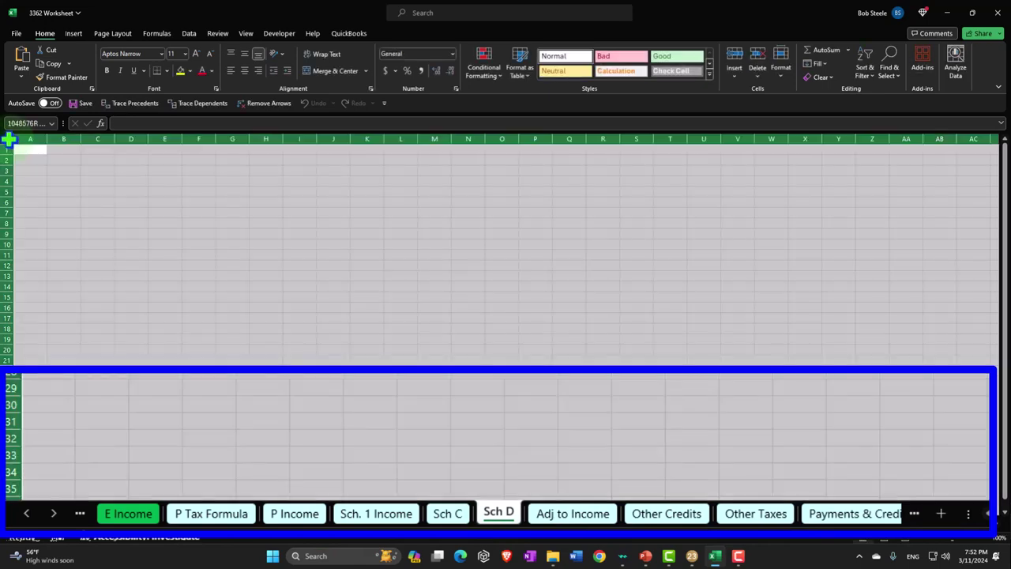
{"action": "right_click", "coordinate": [128, 210]}
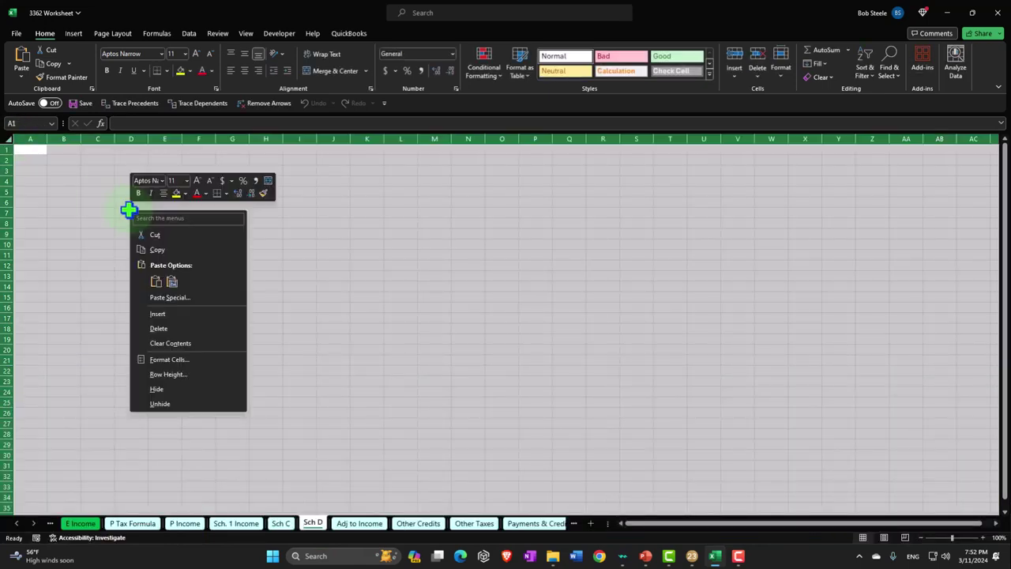
{"action": "left_click", "coordinate": [191, 360]}
{"action": "left_click", "coordinate": [76, 288]}
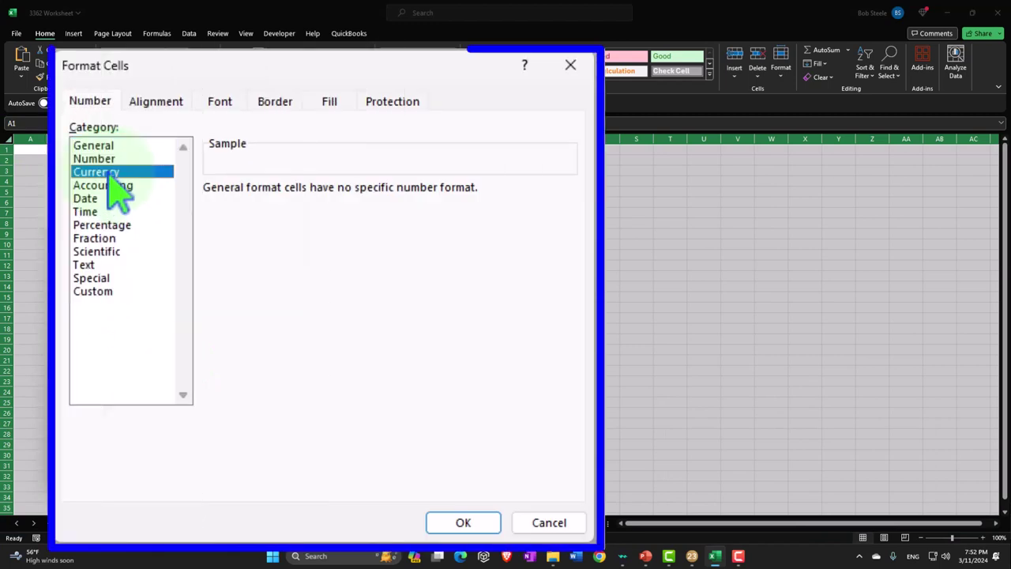
{"action": "left_click", "coordinate": [241, 294]}
{"action": "left_click", "coordinate": [308, 216]}
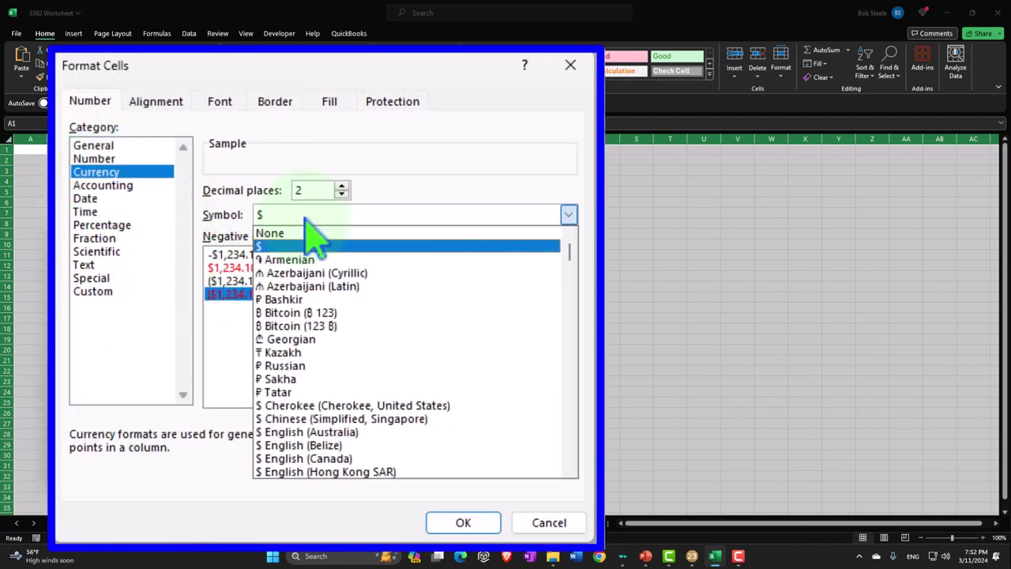
{"action": "left_click", "coordinate": [304, 233]}
{"action": "left_click", "coordinate": [341, 195]}
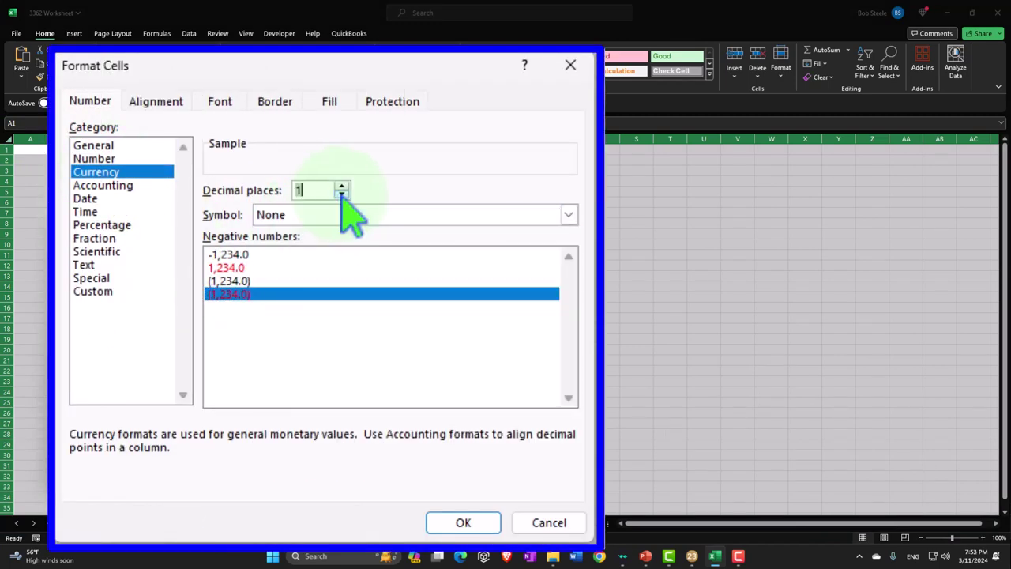
{"action": "left_click", "coordinate": [342, 194]}
{"action": "left_click", "coordinate": [463, 522]}
{"action": "left_click", "coordinate": [218, 359]}
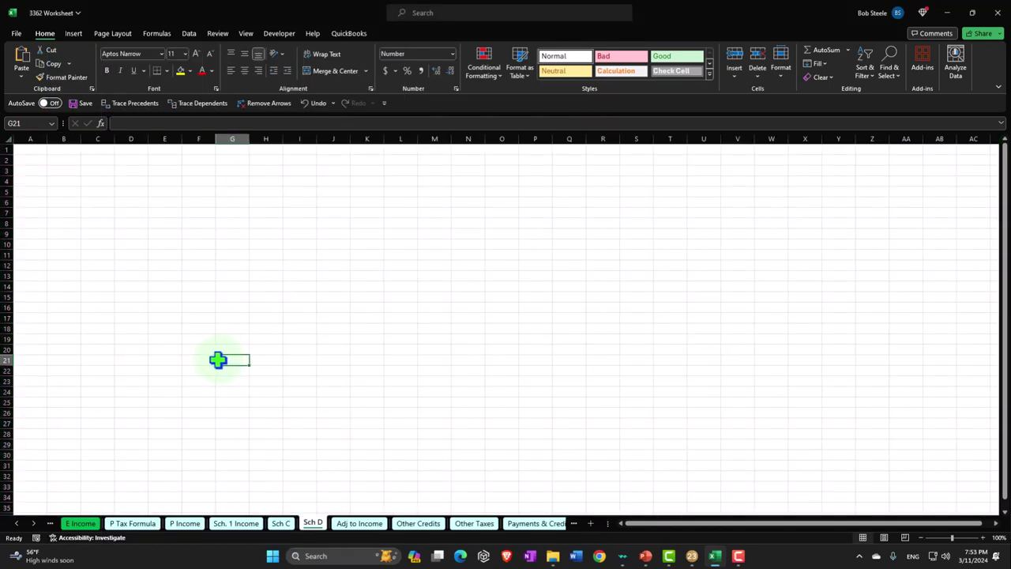
Enter the title Long Term Capital Gain in cell A1 of the Sch D sheet
{"action": "scroll", "coordinate": [218, 359], "scroll_direction": "up", "scroll_amount": 12}
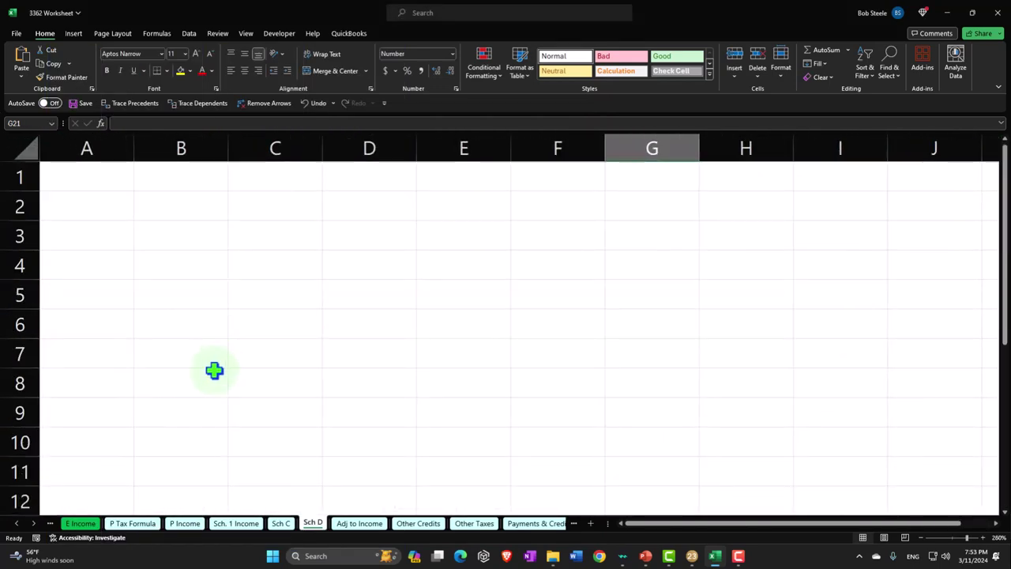
{"action": "left_click", "coordinate": [88, 176]}
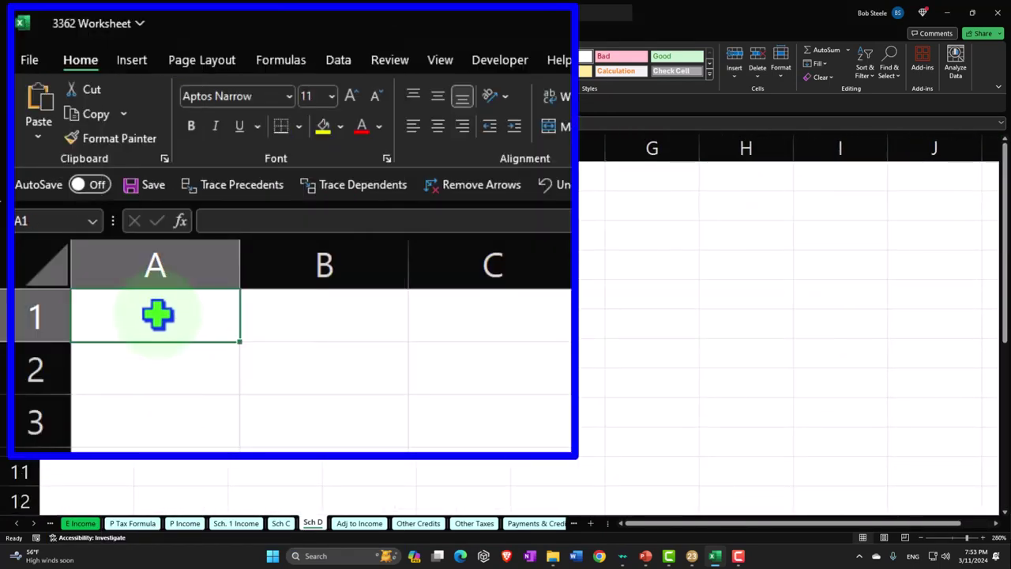
{"action": "type", "text": "Lona"}
{"action": "key", "text": "BackSpace"}
{"action": "type", "text": "g"}
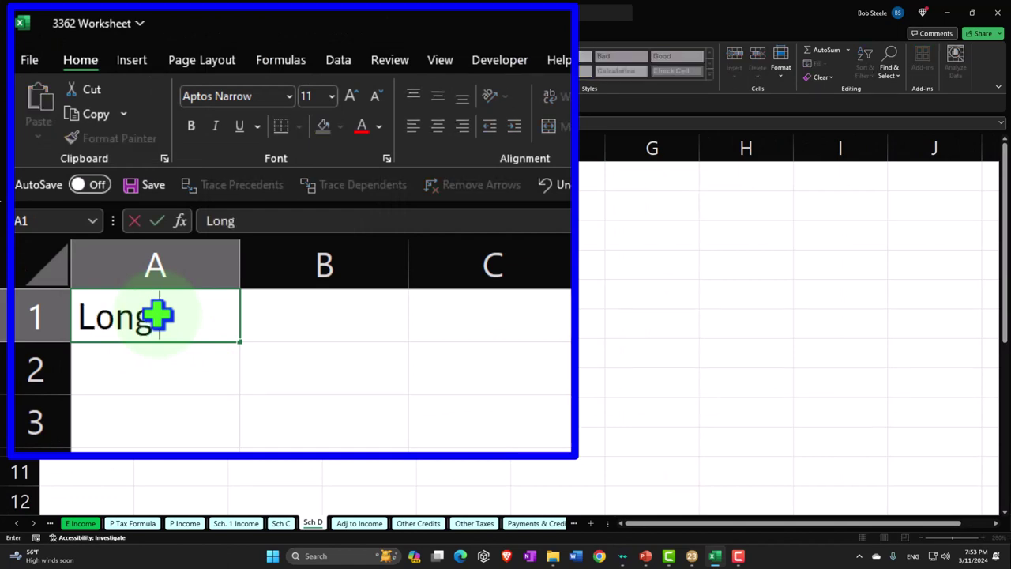
{"action": "type", "text": " Term Capita"}
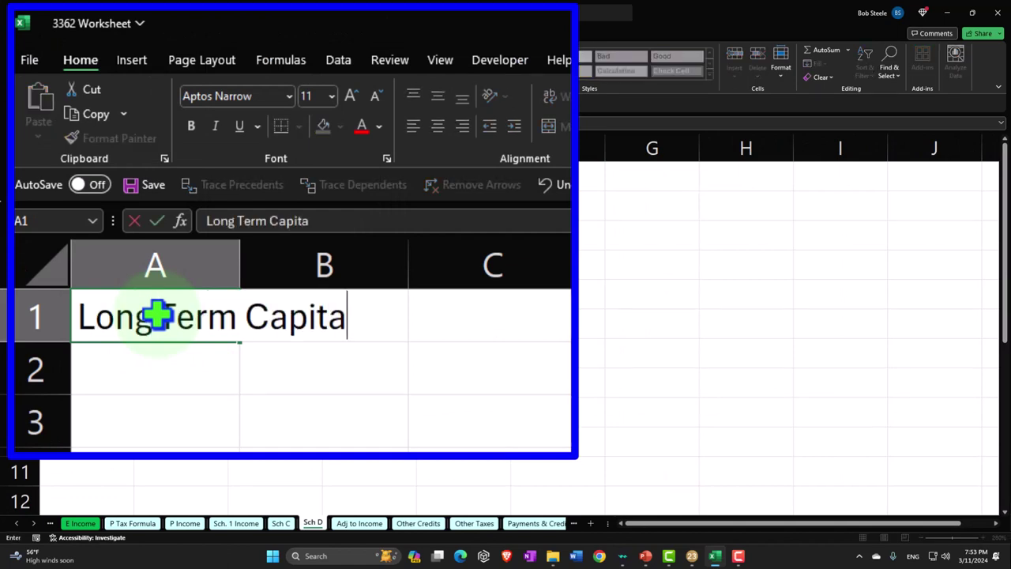
{"action": "type", "text": "l Ta"}
{"action": "type", "text": "Gain"}
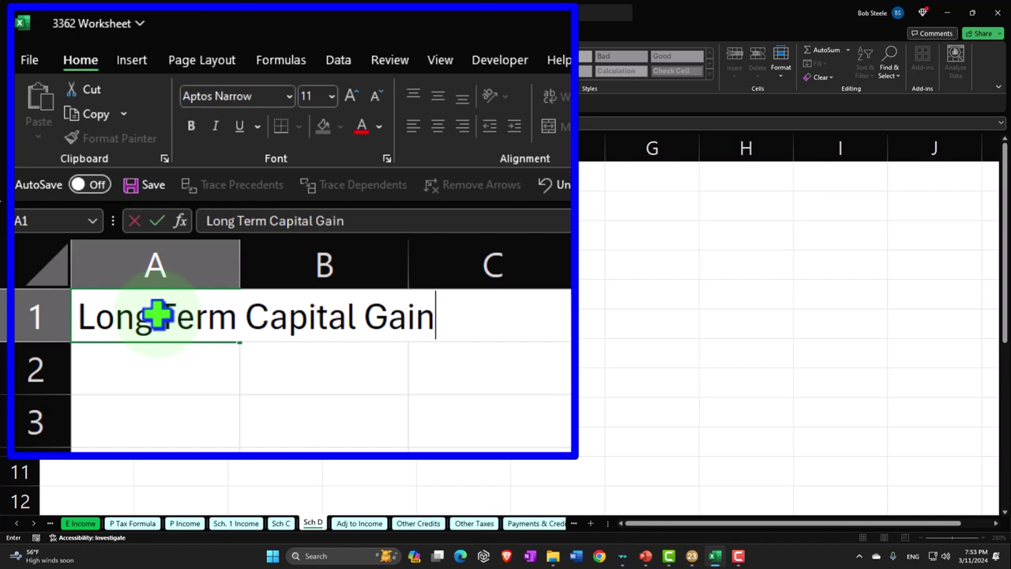
{"action": "key", "text": "Return"}
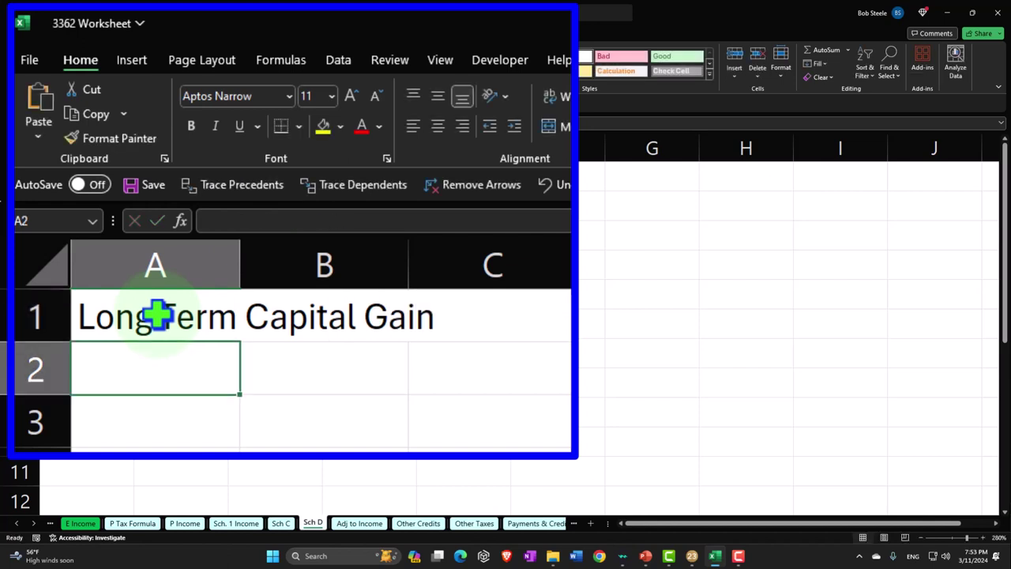
Enter the column headings Date, Proceeds, Basis and "Gian (Loss" in cells A2 to D2
{"action": "type", "text": "Date"}
{"action": "key", "text": "Tab"}
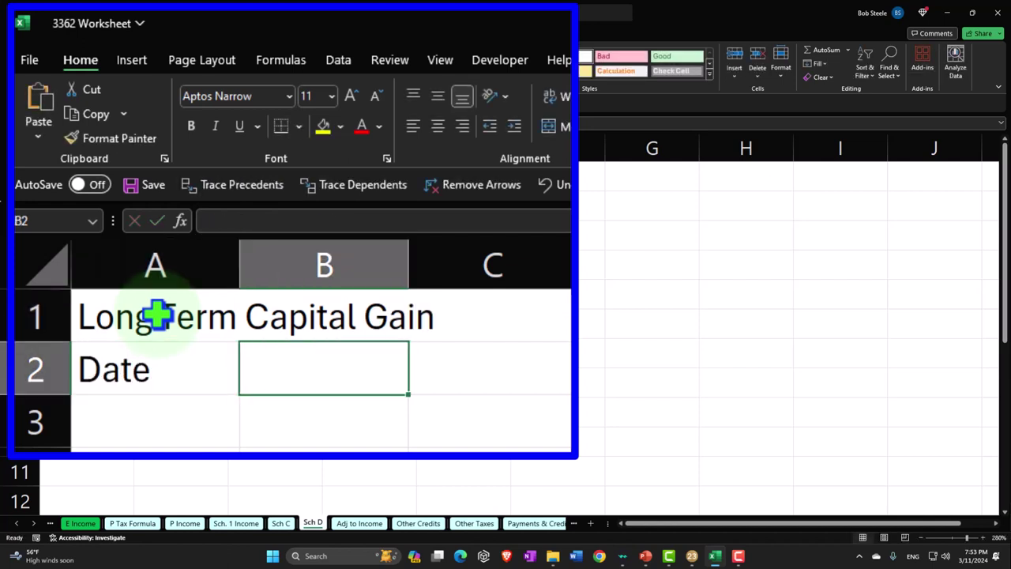
{"action": "type", "text": "PRo"}
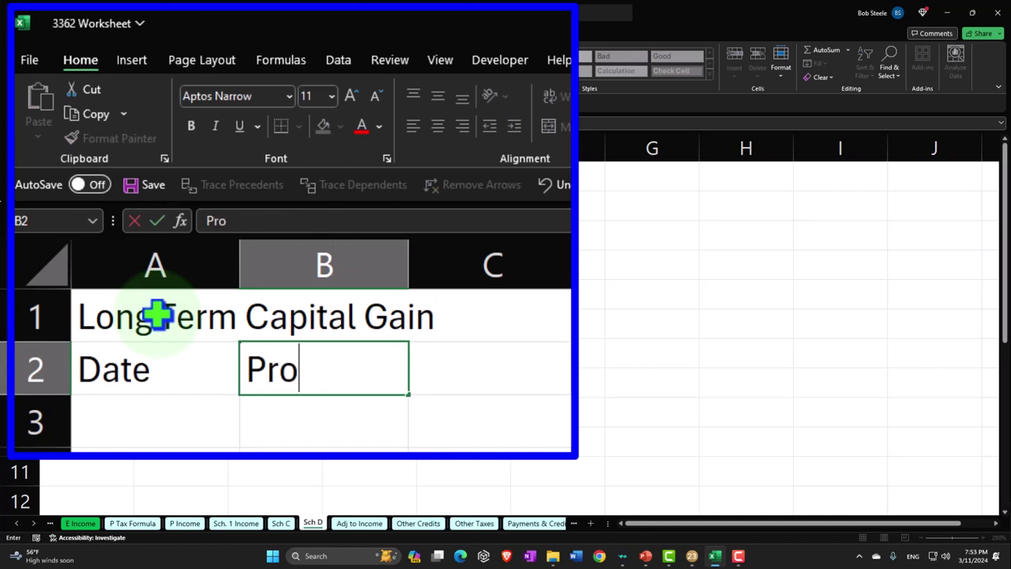
{"action": "key", "text": "Tab"}
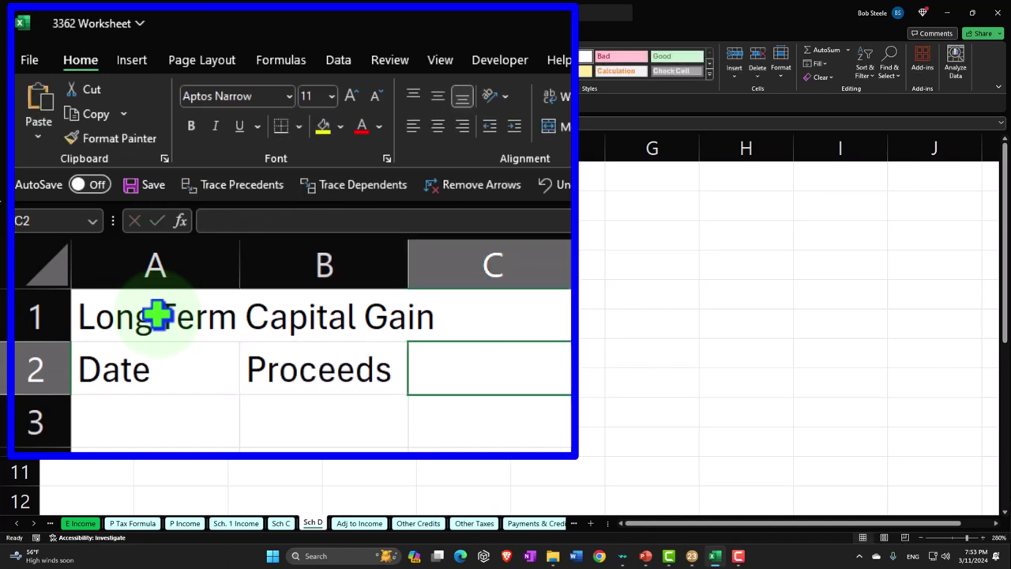
{"action": "type", "text": "Ba"}
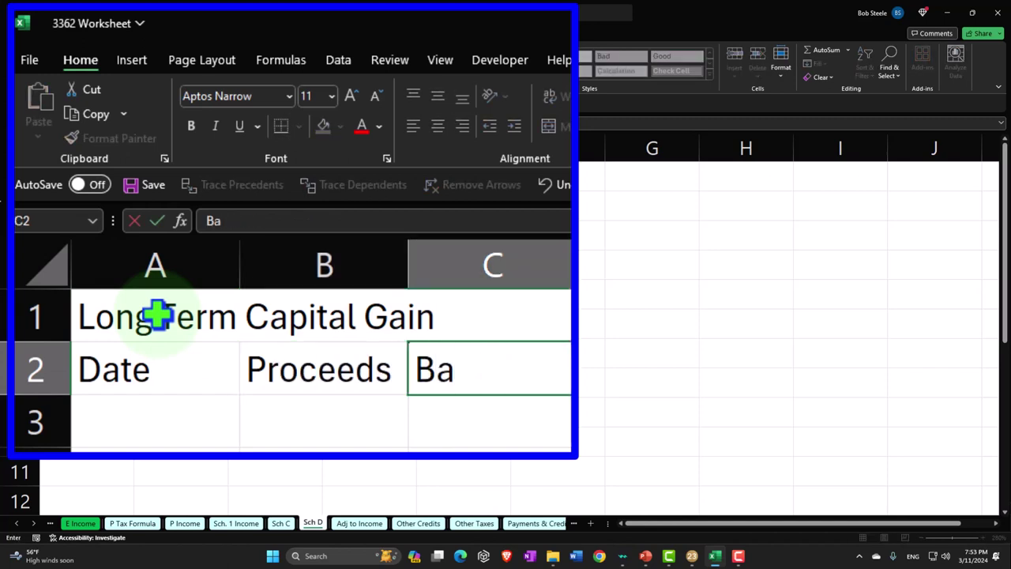
{"action": "type", "text": "sis"}
{"action": "key", "text": "Tab"}
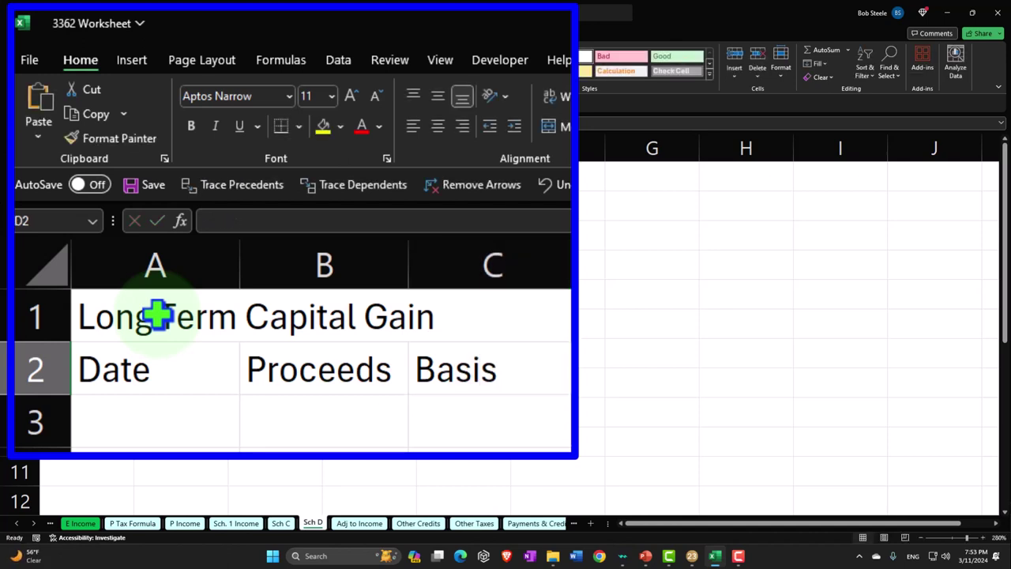
{"action": "type", "text": "Gian (Loss"}
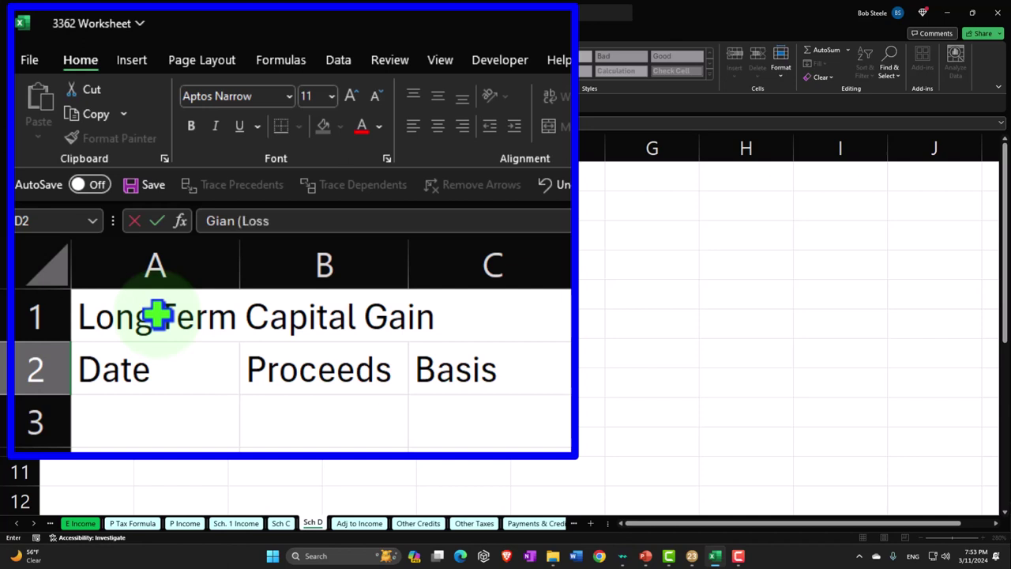
{"action": "key", "text": "Return"}
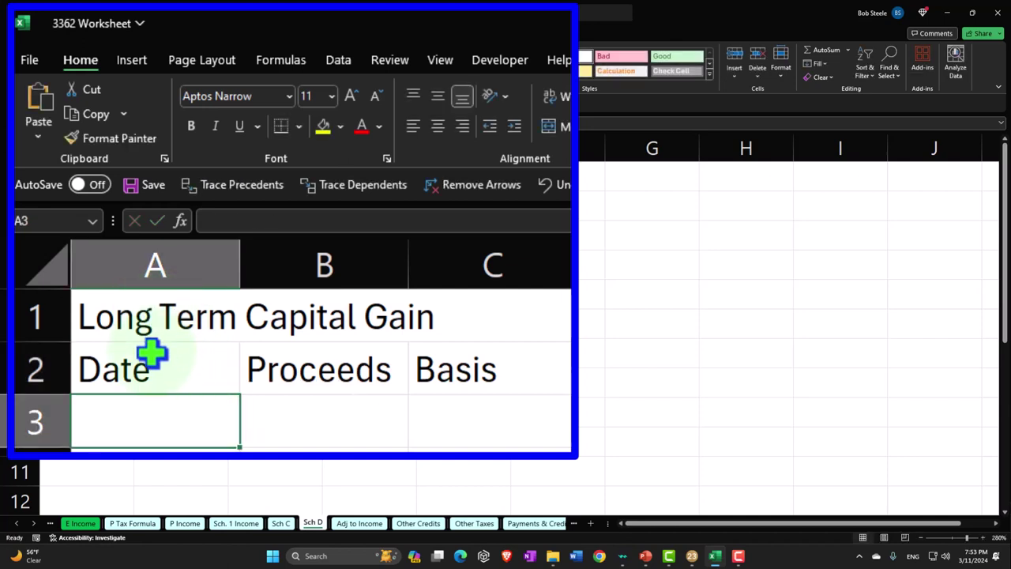
Format the title and heading cells A1 to D2 with a black fill and white font
{"action": "left_click_drag", "start_coordinate": [132, 317], "coordinate": [338, 206]}
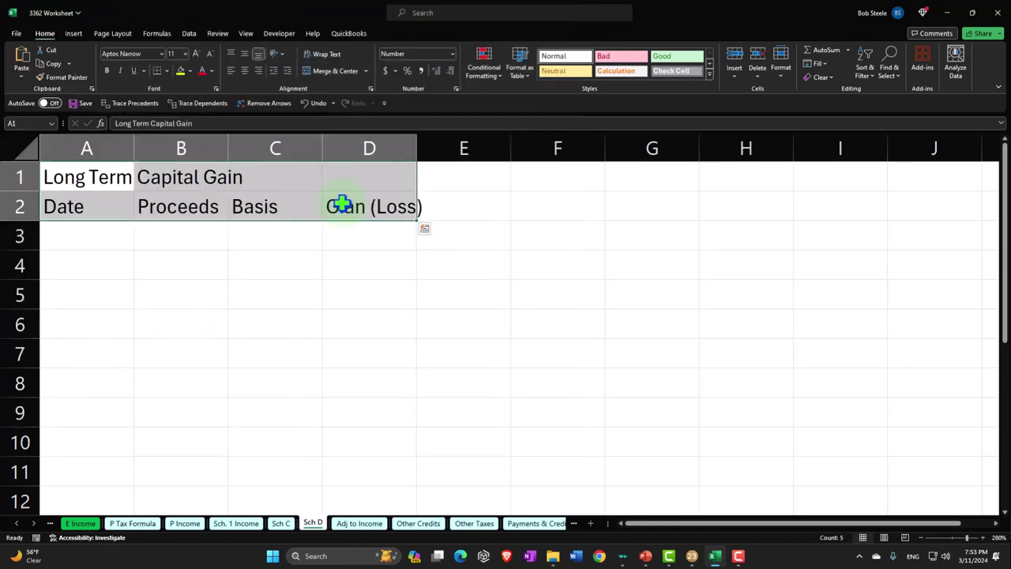
{"action": "left_click", "coordinate": [15, 33]}
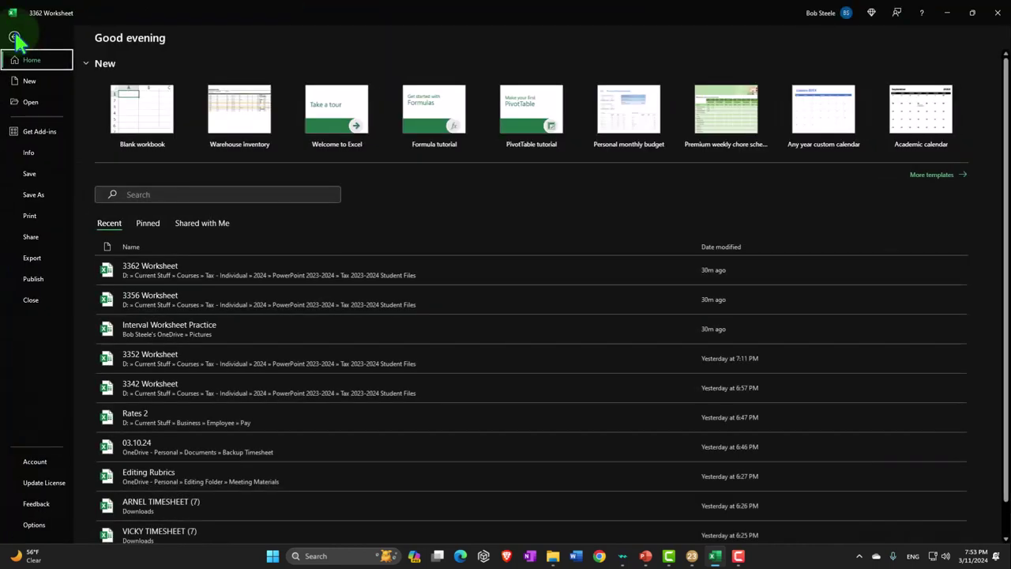
{"action": "left_click", "coordinate": [15, 19]}
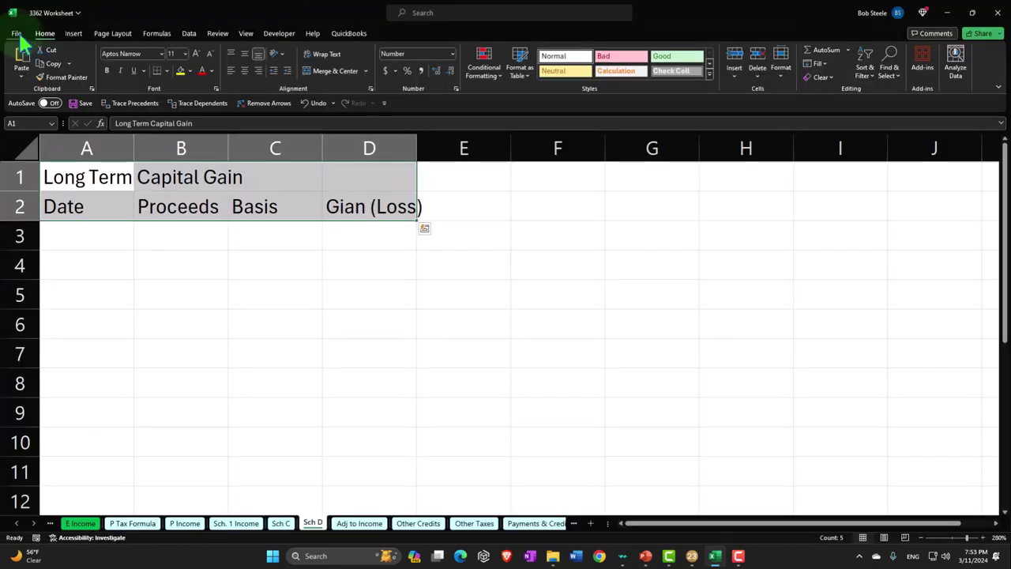
{"action": "left_click", "coordinate": [53, 63]}
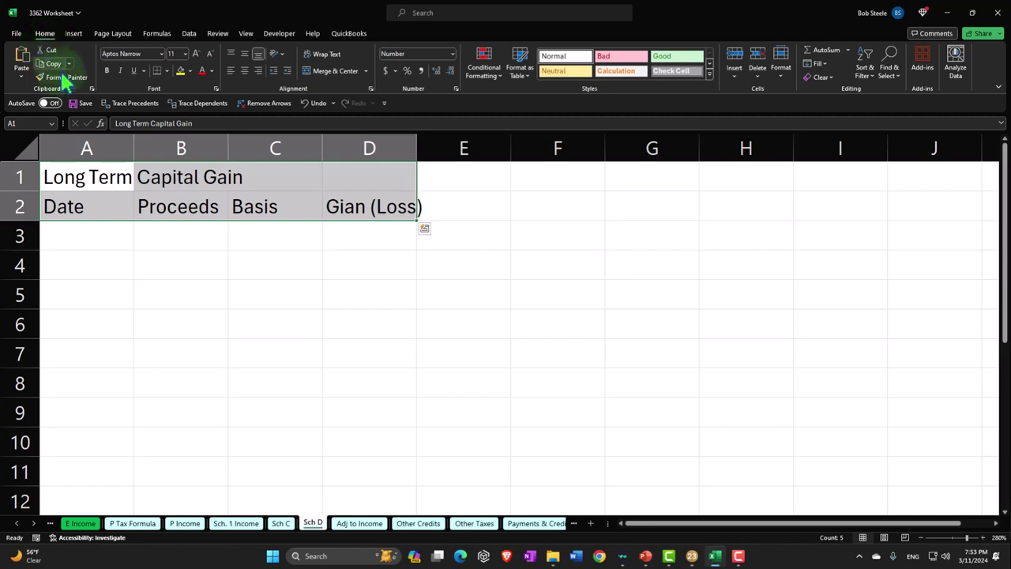
{"action": "left_click", "coordinate": [189, 70]}
{"action": "left_click", "coordinate": [190, 100]}
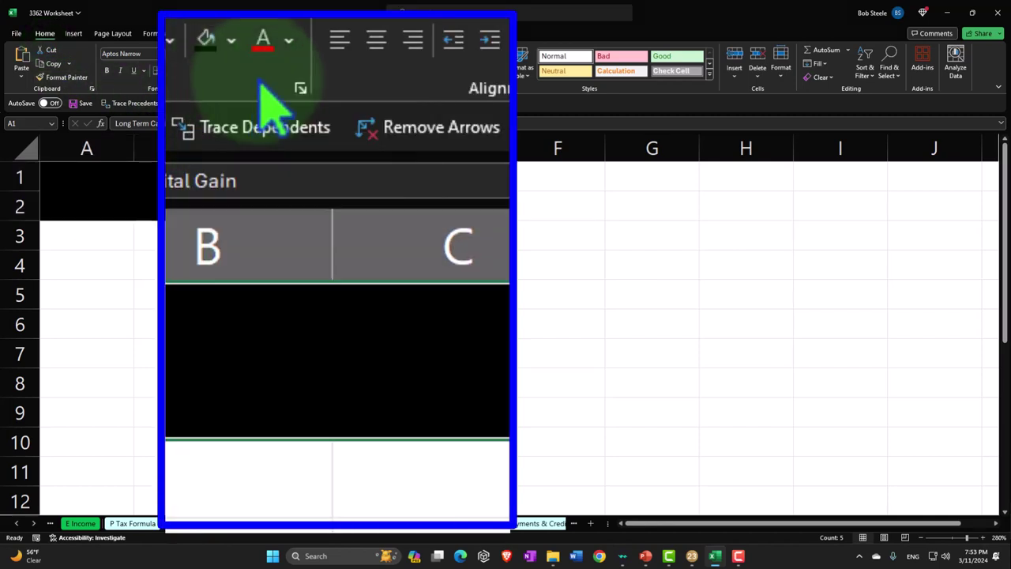
{"action": "left_click", "coordinate": [211, 70]}
{"action": "left_click", "coordinate": [202, 115]}
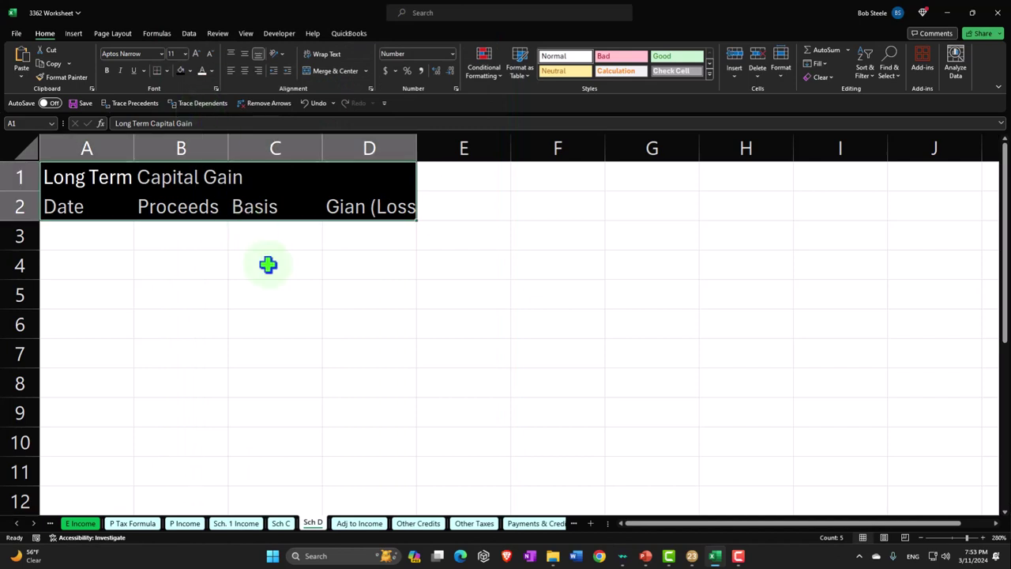
Wrap the text of the heading in cell D2 and center the column headings in A2 to D2
{"action": "left_click", "coordinate": [268, 264]}
{"action": "left_click", "coordinate": [343, 210]}
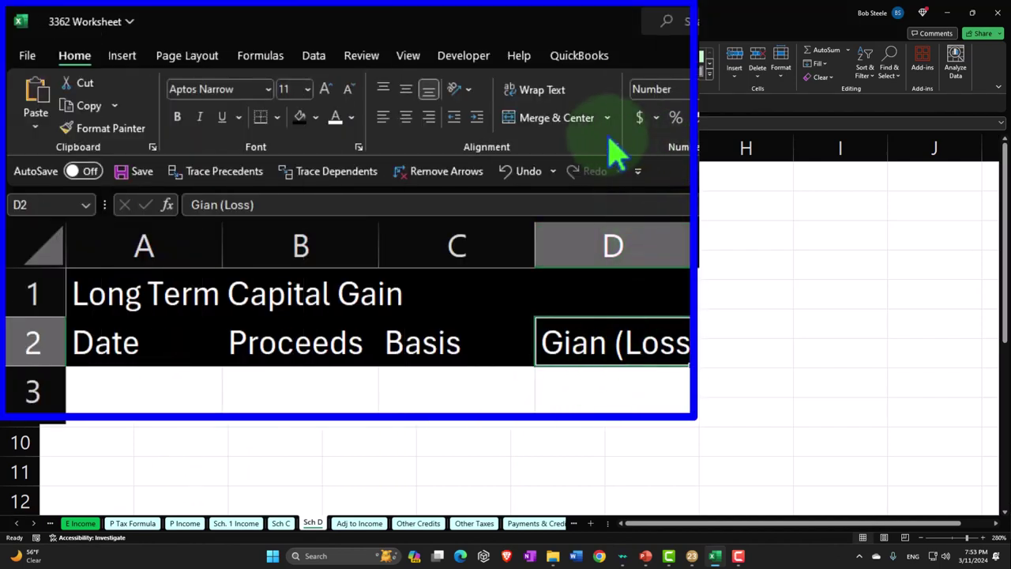
{"action": "left_click", "coordinate": [537, 89]}
{"action": "left_click_drag", "start_coordinate": [172, 384], "coordinate": [580, 377]}
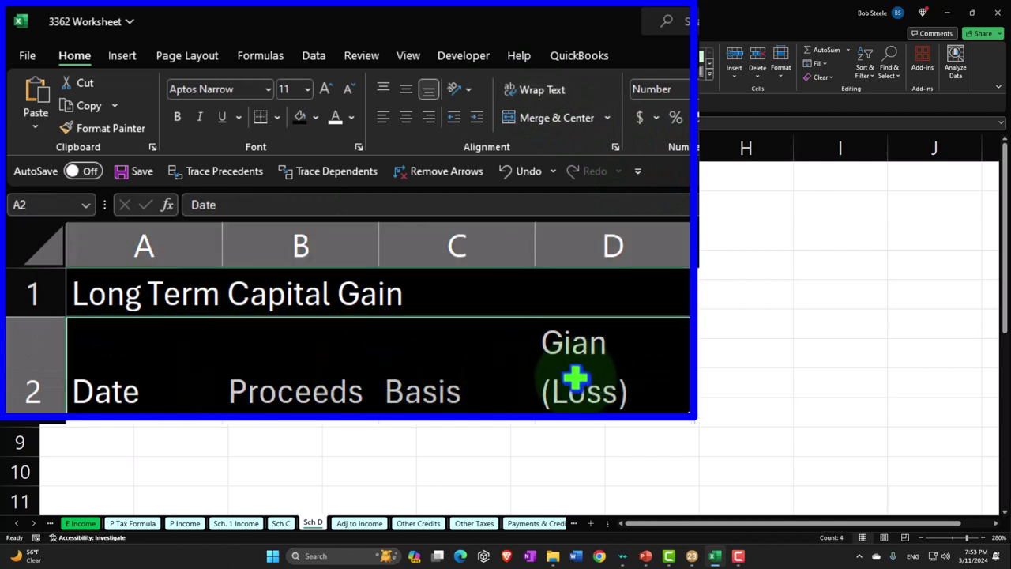
{"action": "left_click", "coordinate": [406, 117]}
{"action": "left_click", "coordinate": [198, 296]}
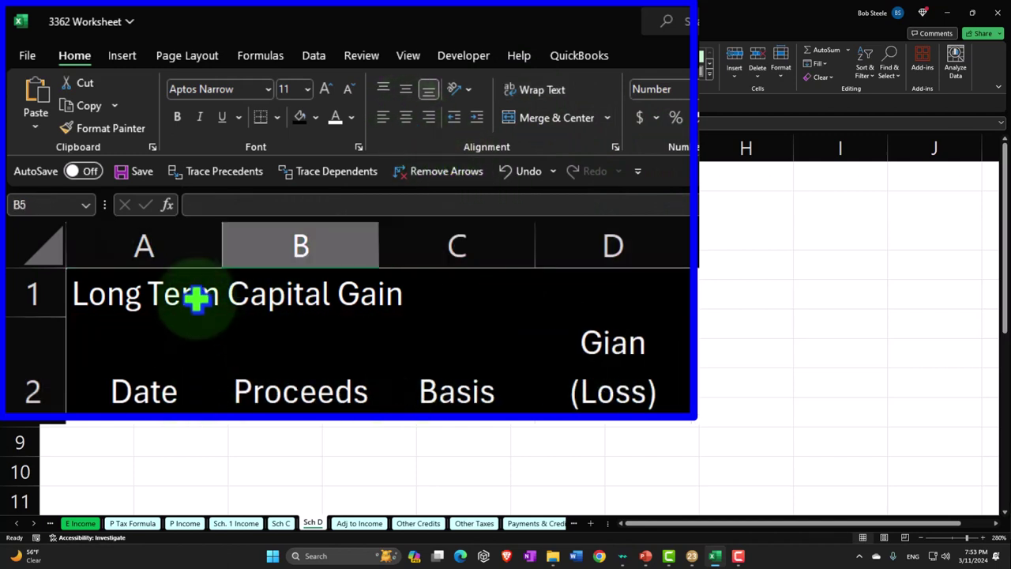
Format column A as Short Date
{"action": "left_click", "coordinate": [166, 247]}
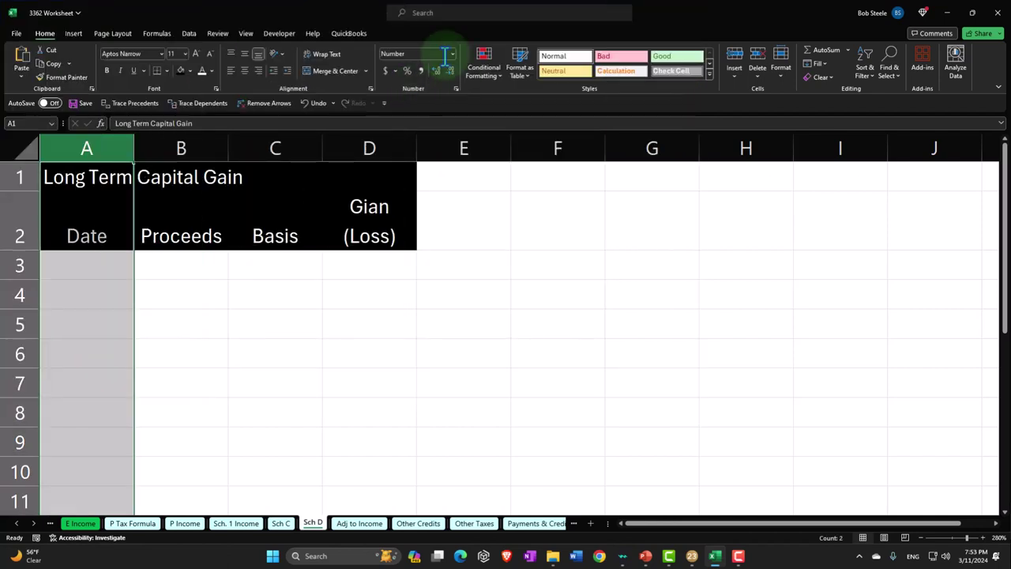
{"action": "left_click", "coordinate": [452, 53]}
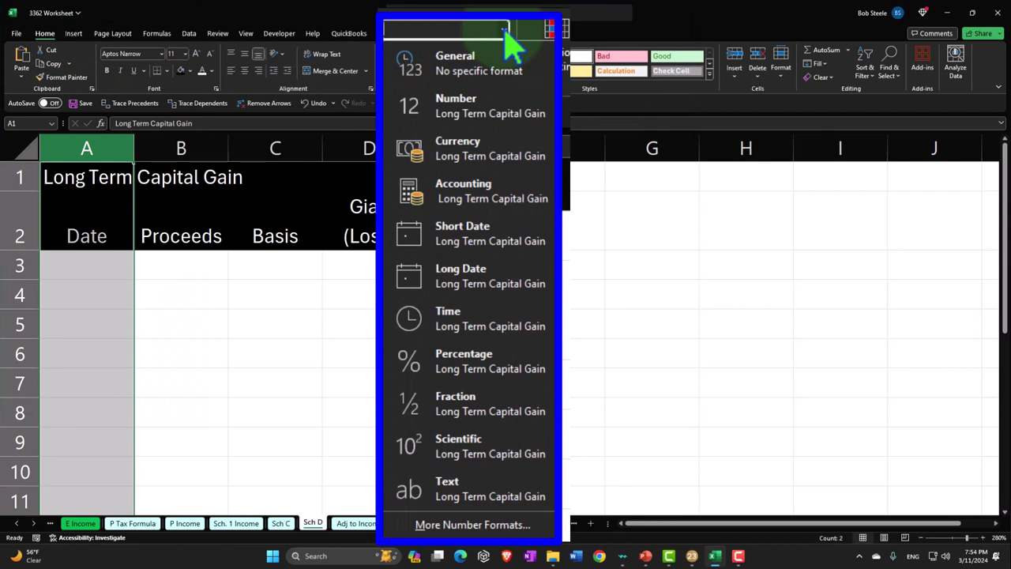
{"action": "left_click", "coordinate": [490, 237]}
{"action": "left_click", "coordinate": [104, 256]}
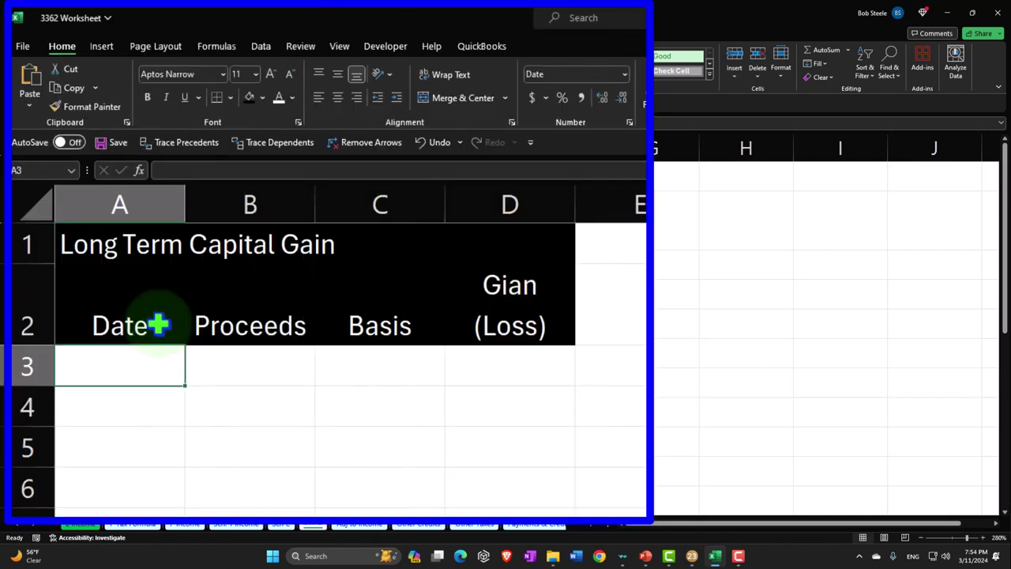
Clear the Date heading from cell A2
{"action": "double_click", "coordinate": [158, 324]}
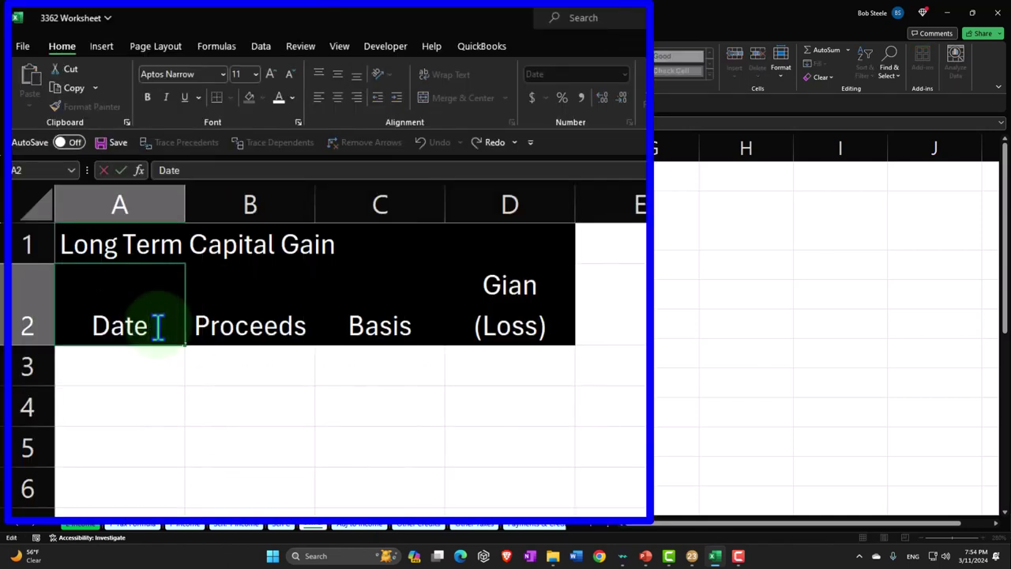
{"action": "key", "text": "BackSpace"}
{"action": "key", "text": "BackSpace"}
{"action": "key", "text": "BackSpace"}
{"action": "key", "text": "BackSpace"}
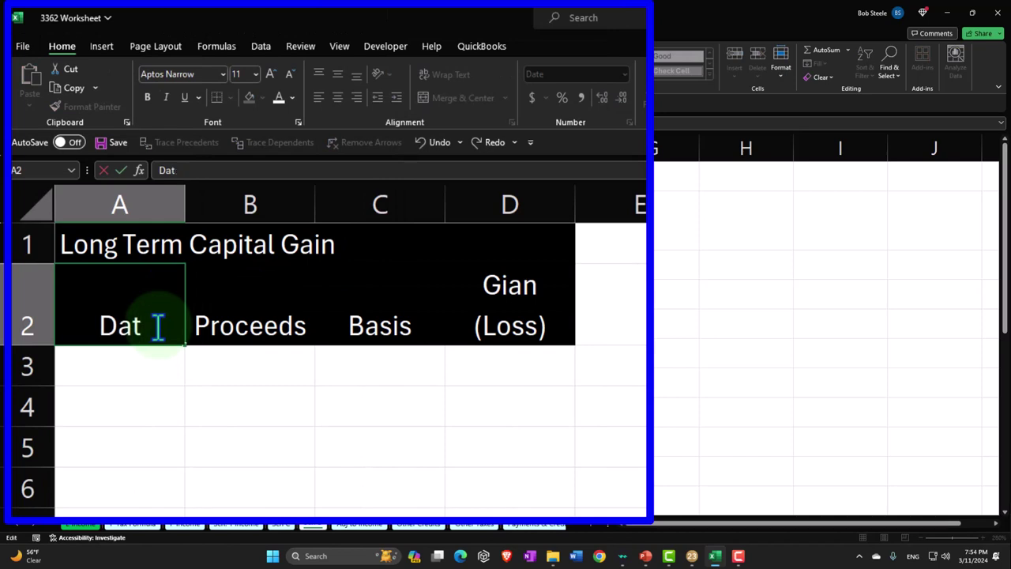
{"action": "left_click", "coordinate": [158, 357]}
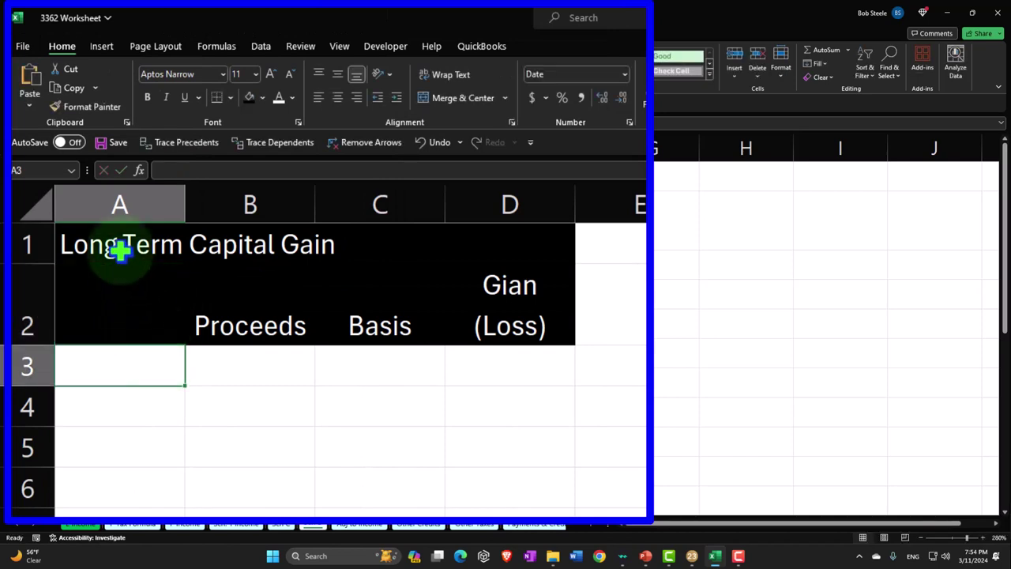
Try moving the title to cell B1 and deleting column A, and undo both changes
{"action": "left_click", "coordinate": [99, 251]}
{"action": "left_click_drag", "start_coordinate": [97, 264], "coordinate": [224, 272]}
{"action": "left_click", "coordinate": [118, 204]}
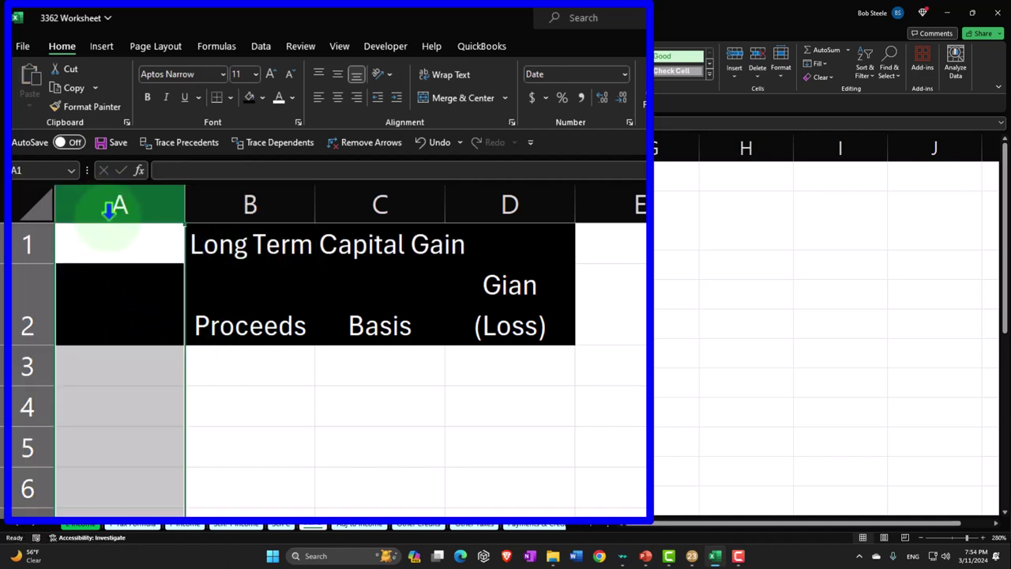
{"action": "right_click", "coordinate": [129, 327]}
{"action": "left_click", "coordinate": [170, 492]}
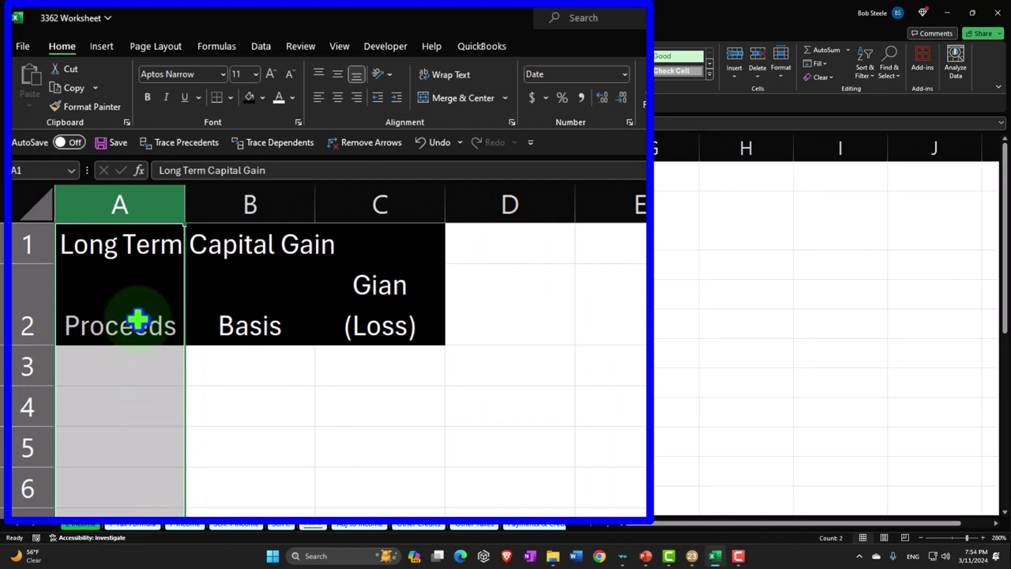
{"action": "left_click", "coordinate": [427, 147]}
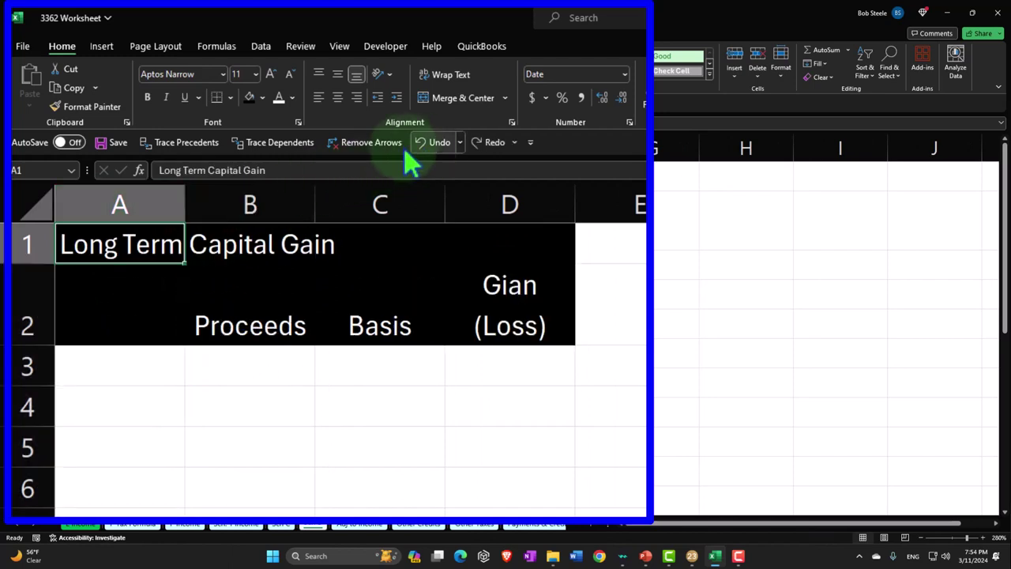
Enter the heading Description in cell A2 and widen column A to fit it on one line
{"action": "left_click", "coordinate": [95, 319]}
{"action": "type", "text": "Descr"}
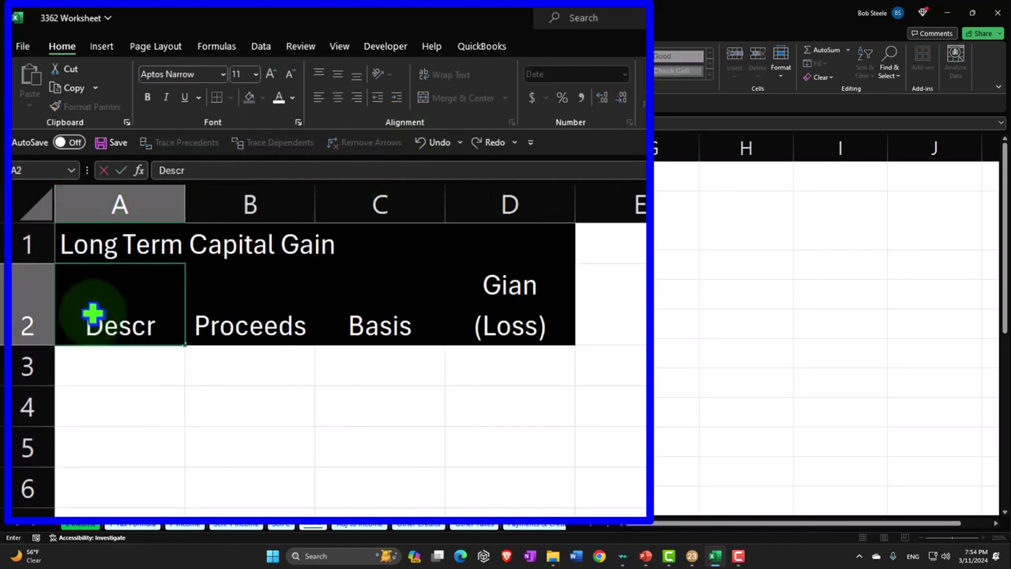
{"action": "type", "text": "iption"}
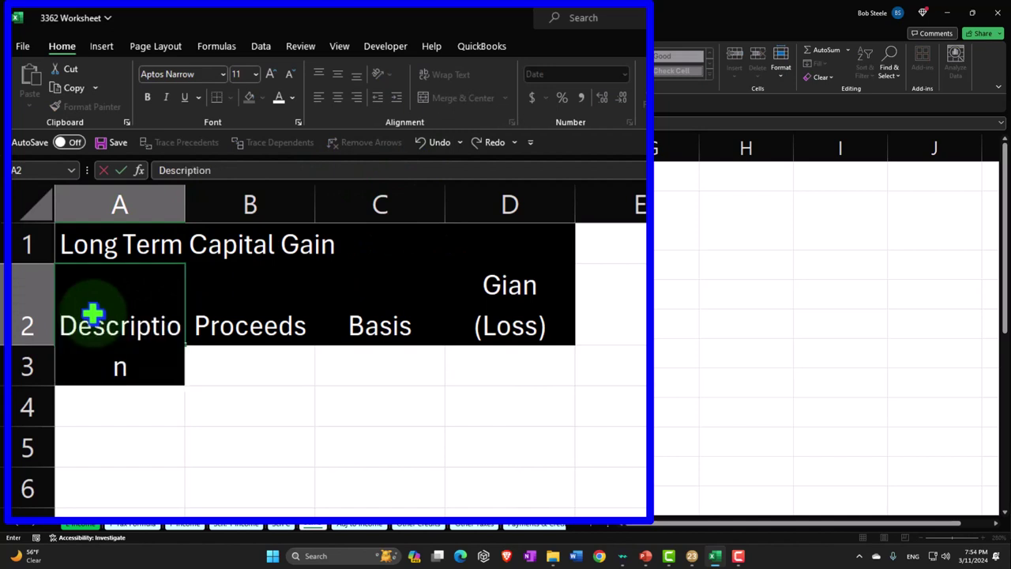
{"action": "key", "text": "Return"}
{"action": "left_click_drag", "start_coordinate": [185, 204], "coordinate": [253, 204]}
Fill row 3 with the description Stock 1, proceeds of 12,000 and basis of 10,000
{"action": "type", "text": "Stock 1"}
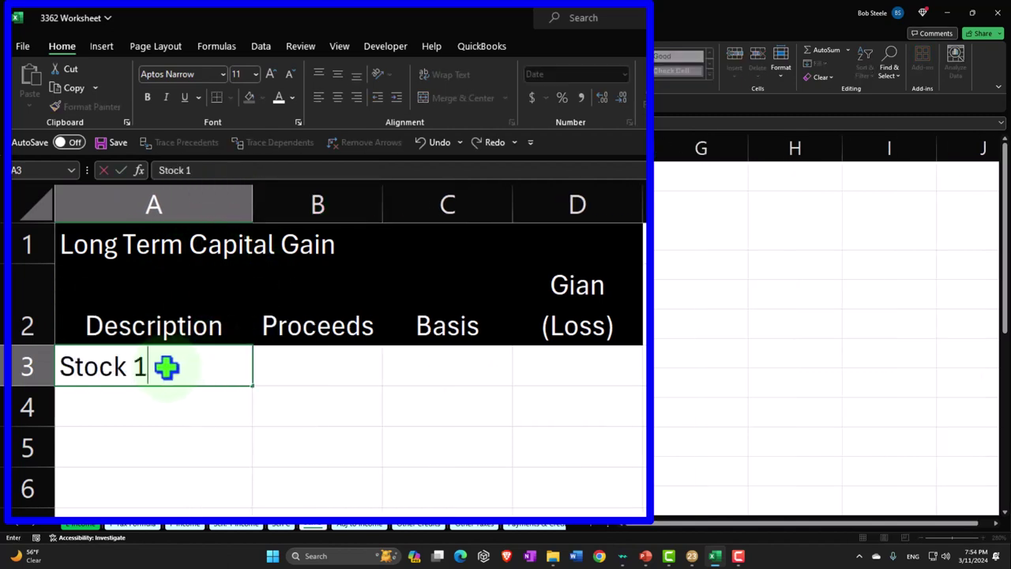
{"action": "key", "text": "Tab"}
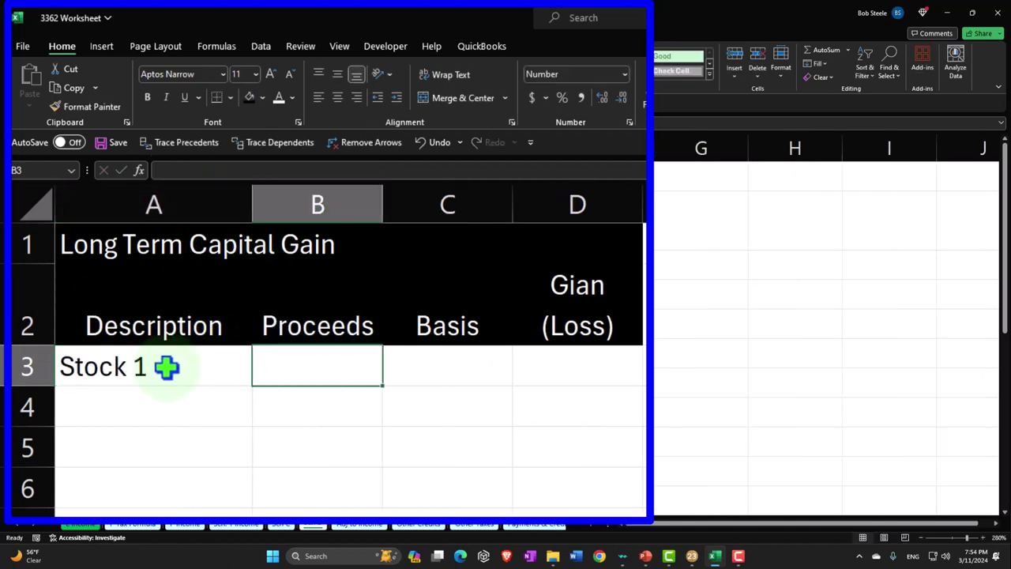
{"action": "type", "text": "120,0"}
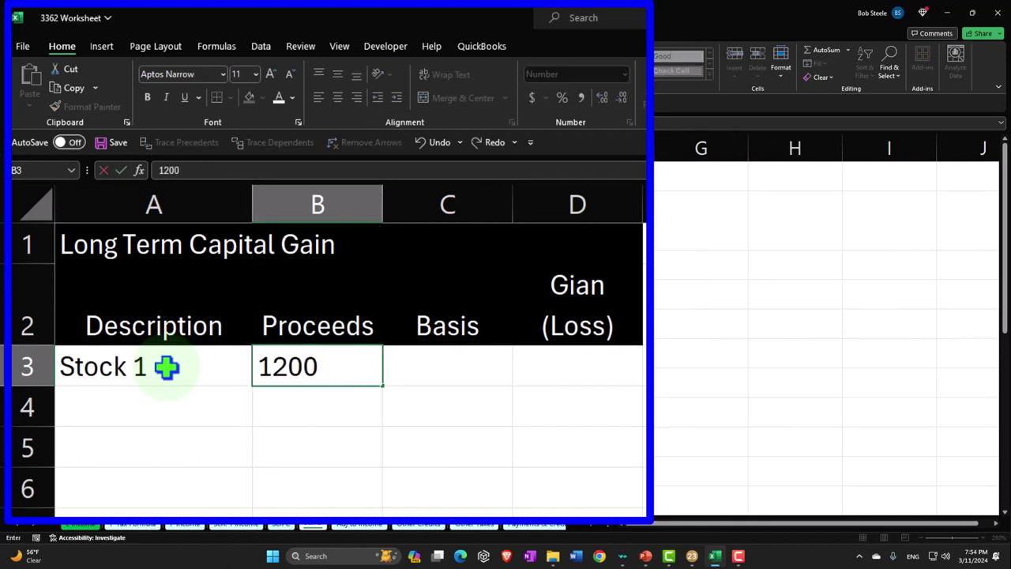
{"action": "type", "text": "00"}
{"action": "key", "text": "Tab"}
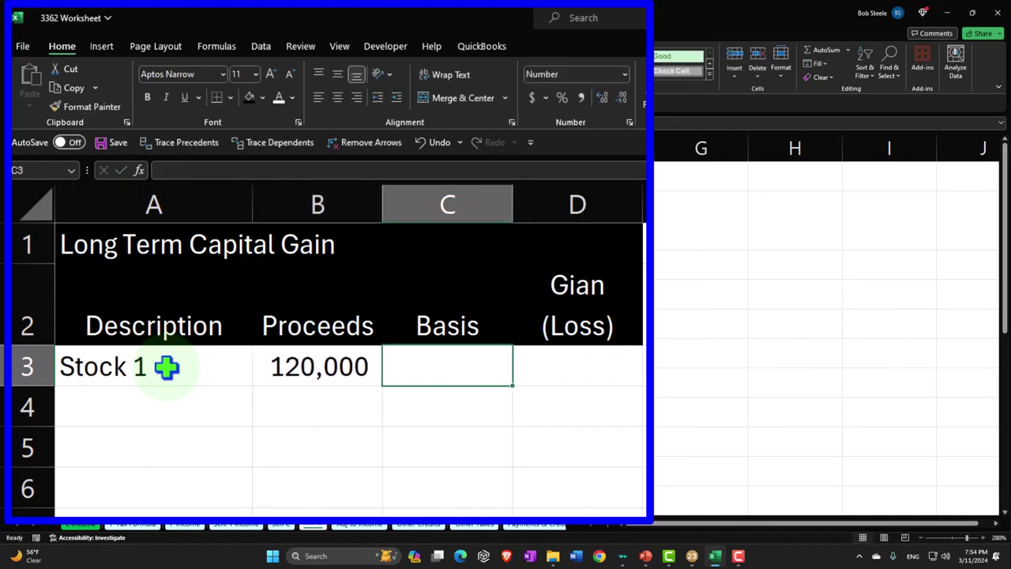
{"action": "key", "text": "Left"}
{"action": "type", "text": "12"}
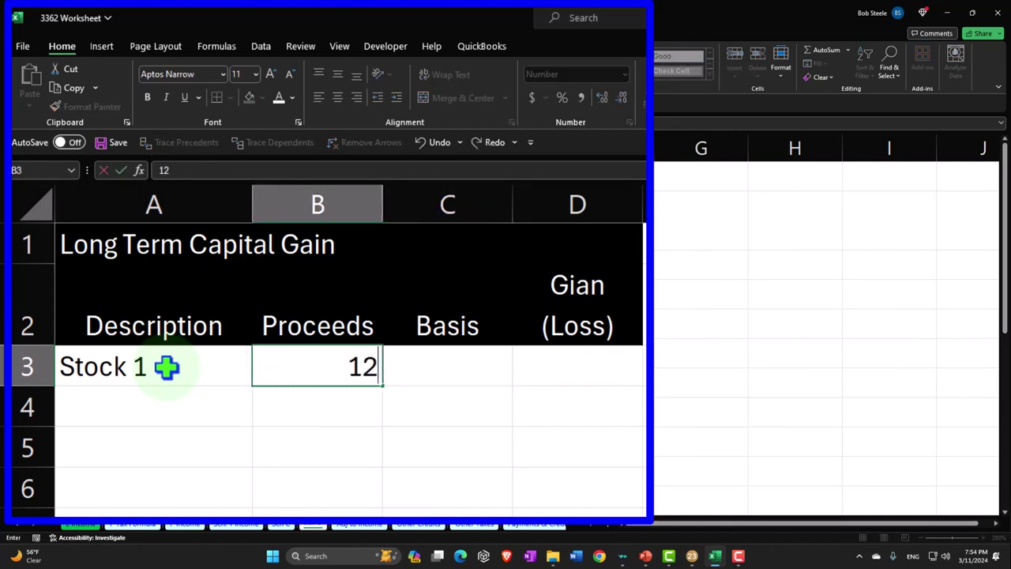
{"action": "type", "text": ",000"}
{"action": "key", "text": "Tab"}
{"action": "type", "text": "10000"}
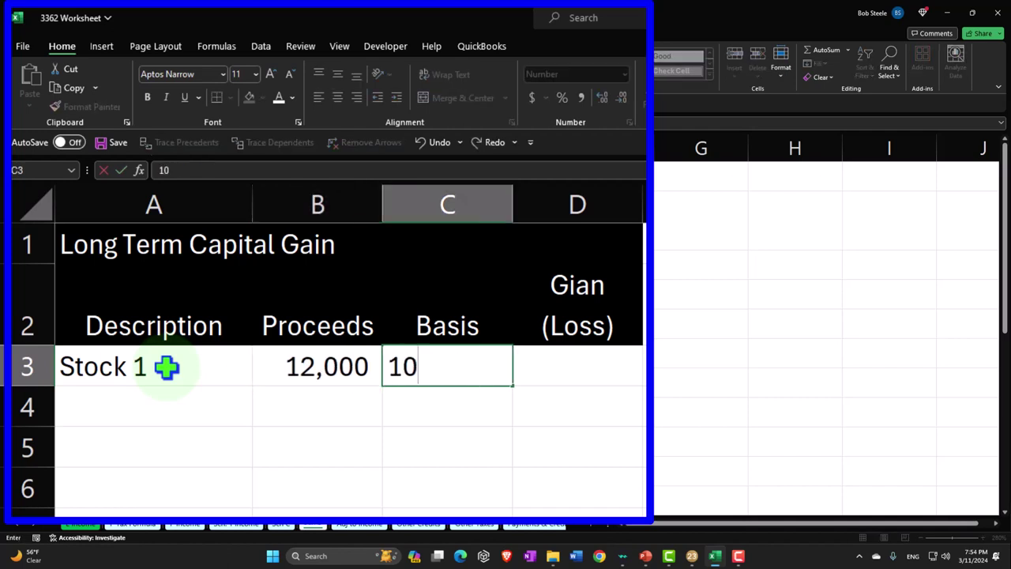
{"action": "key", "text": "Return"}
Calculate the gain or loss in cell D3 as proceeds minus basis with =B3-C3
{"action": "key", "text": "Right"}
{"action": "key", "text": "Right"}
{"action": "key", "text": "Up"}
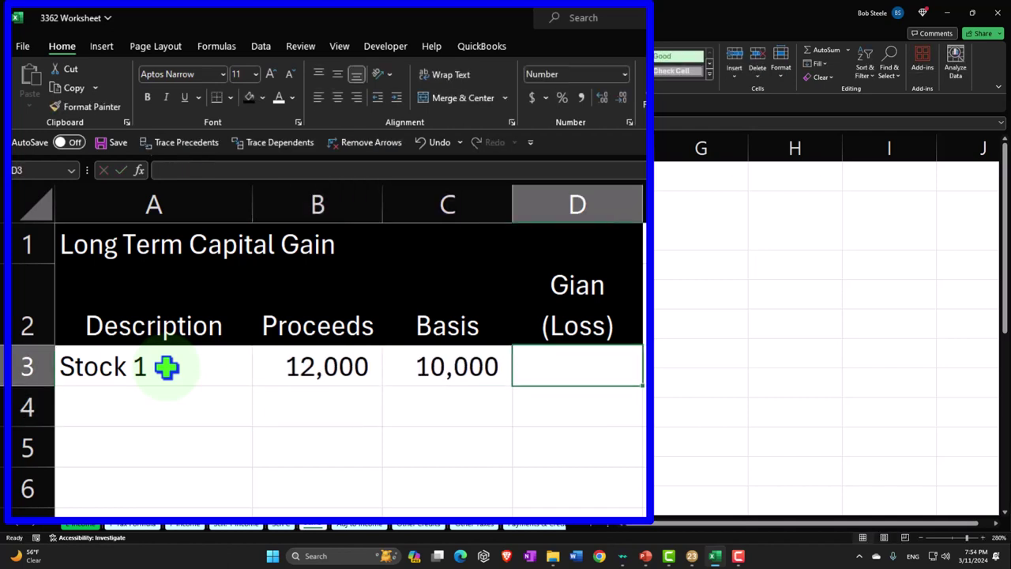
{"action": "type", "text": "="}
{"action": "key", "text": "Left"}
{"action": "key", "text": "Left"}
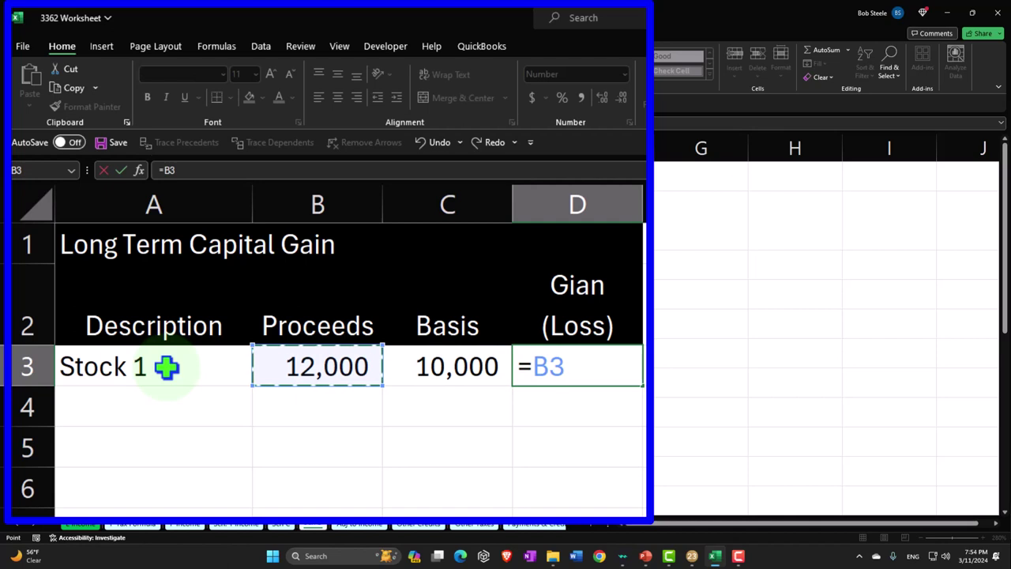
{"action": "type", "text": "-"}
{"action": "key", "text": "Left"}
{"action": "key", "text": "Return"}
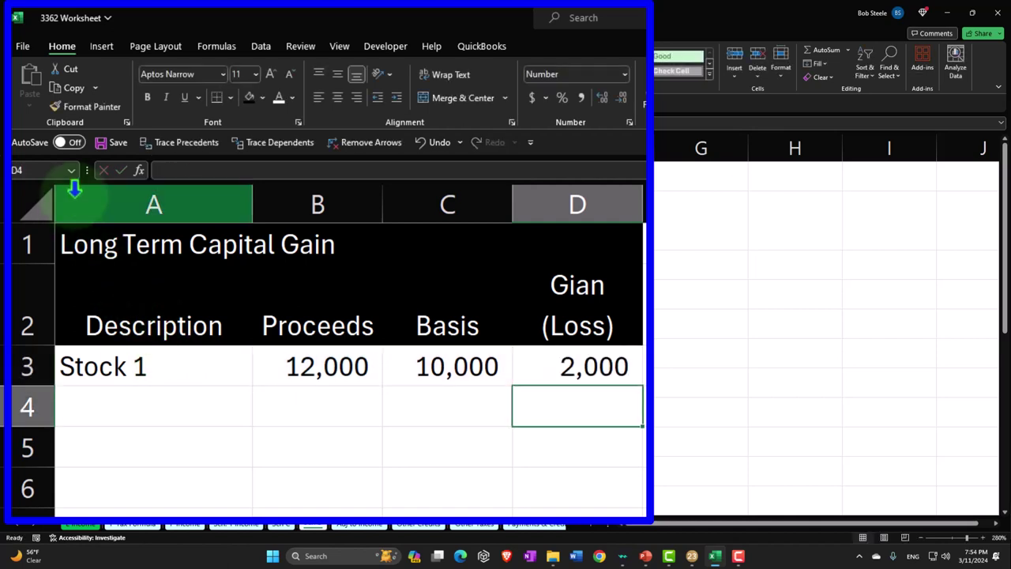
Make the text of the entire Sch D sheet bold
{"action": "left_click", "coordinate": [41, 201]}
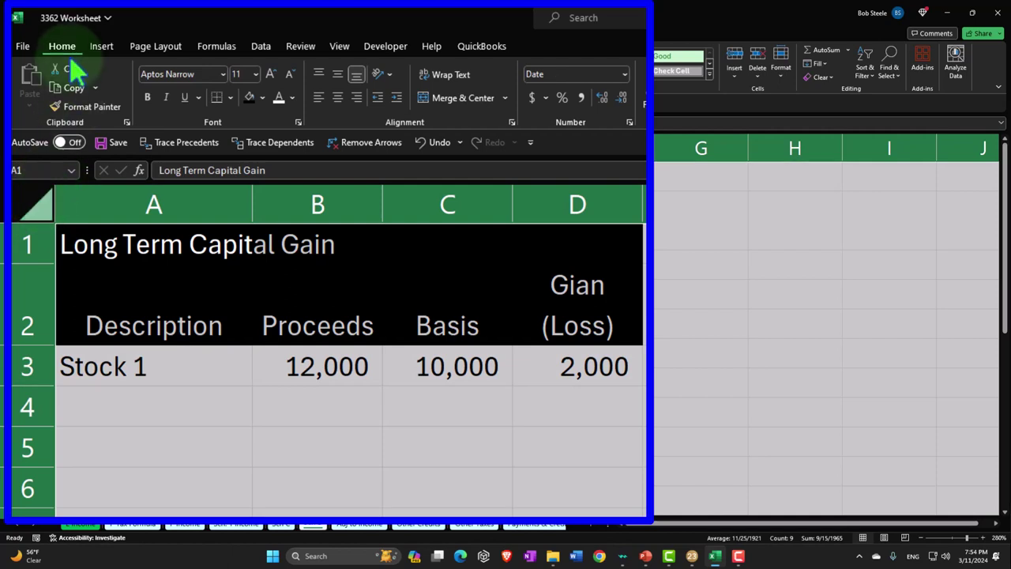
{"action": "left_click", "coordinate": [146, 96]}
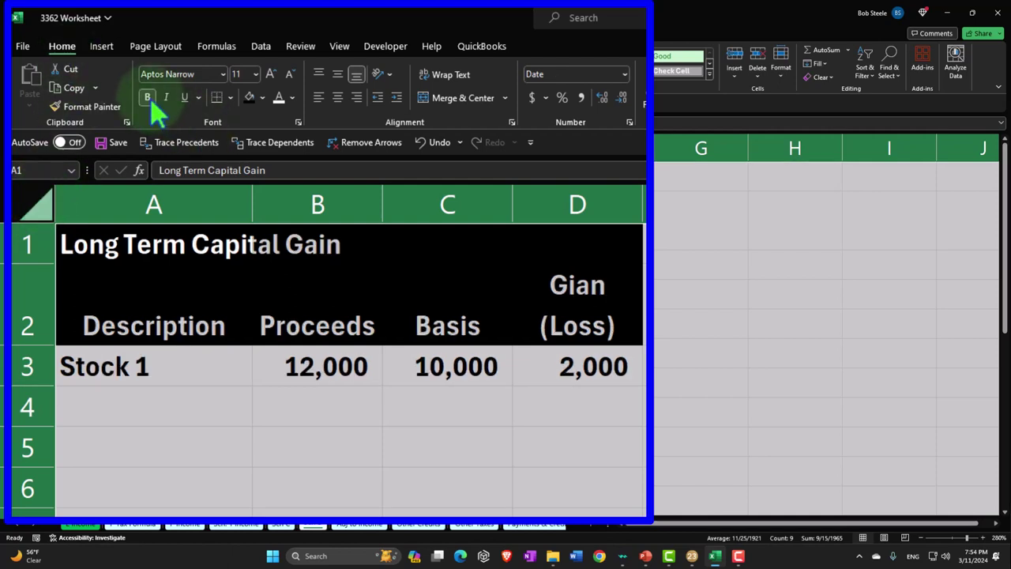
{"action": "left_click", "coordinate": [312, 495]}
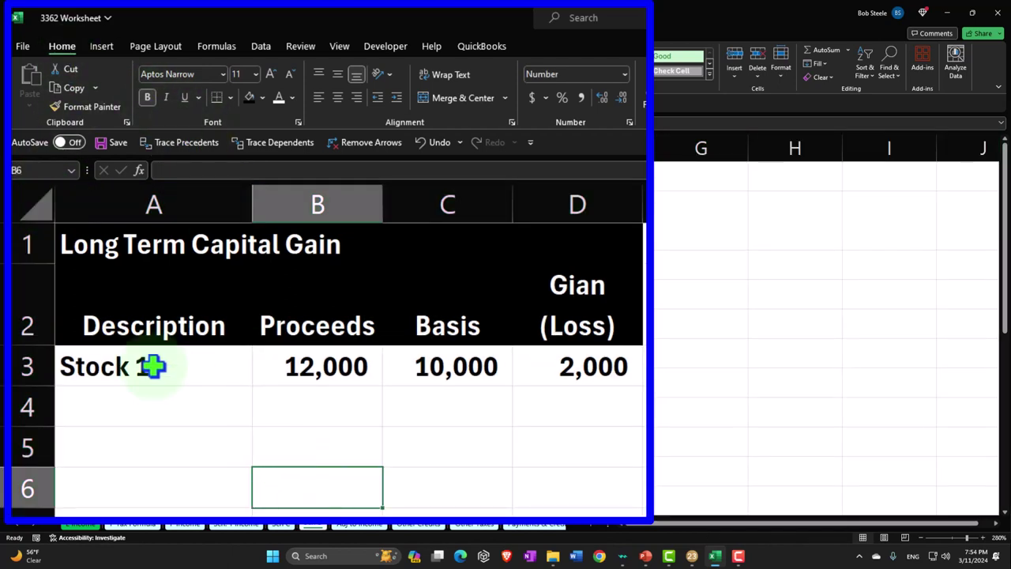
Format the entry range A3:D9 with all borders and the recently used light blue fill
{"action": "left_click_drag", "start_coordinate": [151, 366], "coordinate": [585, 511]}
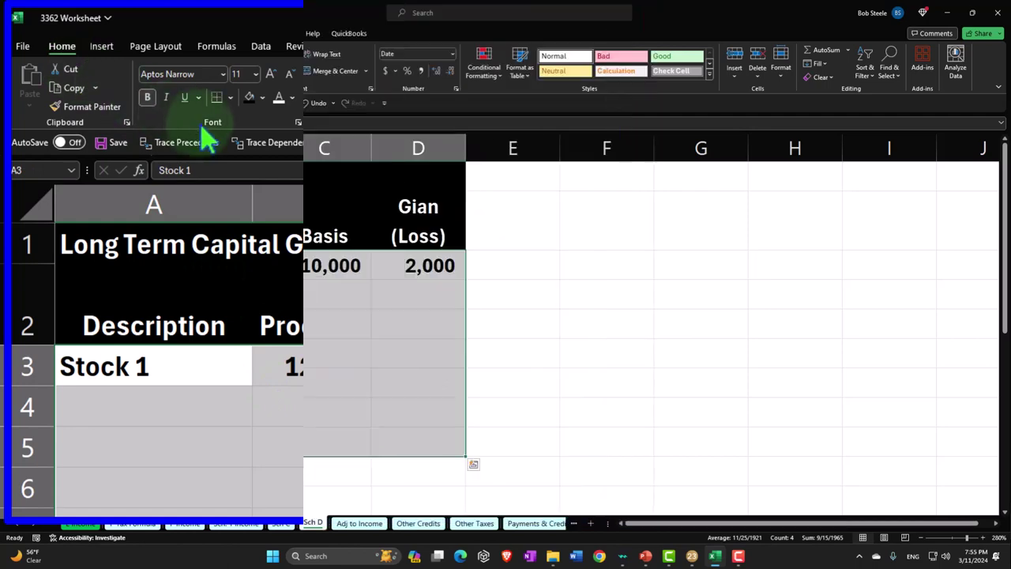
{"action": "left_click", "coordinate": [166, 70]}
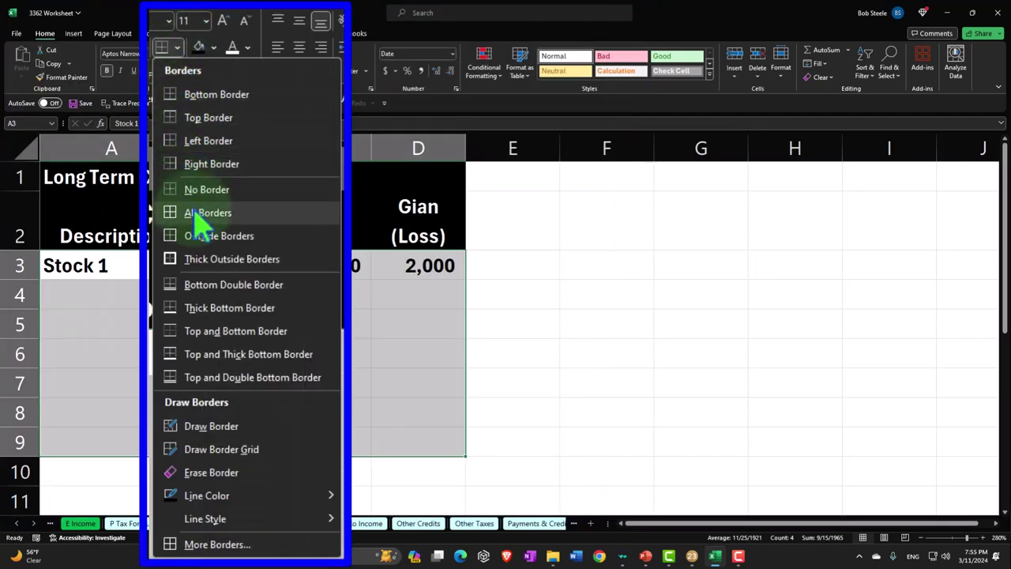
{"action": "left_click", "coordinate": [181, 180]}
{"action": "left_click", "coordinate": [187, 72]}
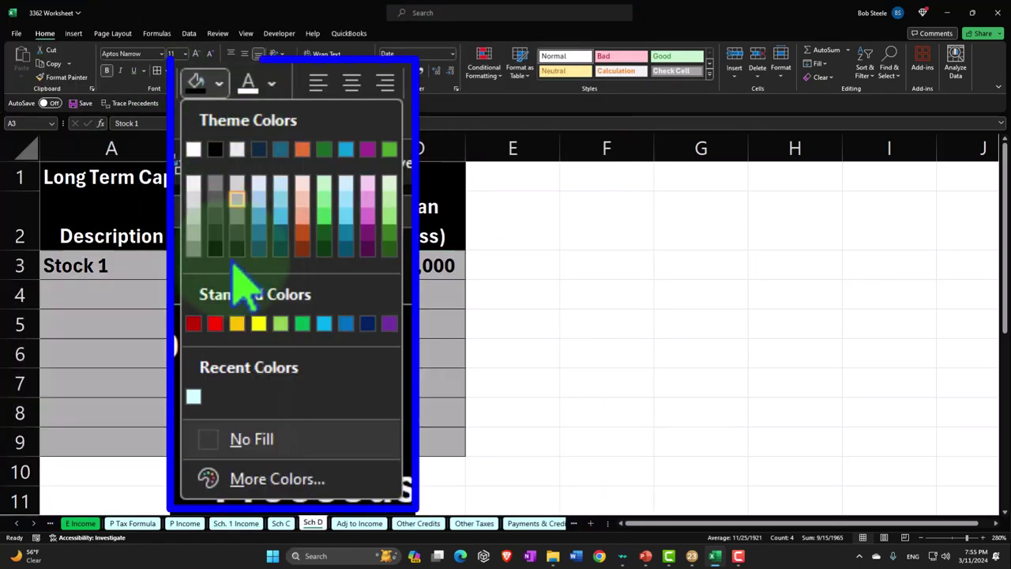
{"action": "left_click", "coordinate": [179, 198]}
Duplicate the long-term table A1:D9 below itself, starting at cell A11
{"action": "left_click_drag", "start_coordinate": [142, 187], "coordinate": [412, 424]}
{"action": "left_click_drag", "start_coordinate": [408, 334], "coordinate": [416, 352]}
{"action": "key", "text": "ctrl+c"}
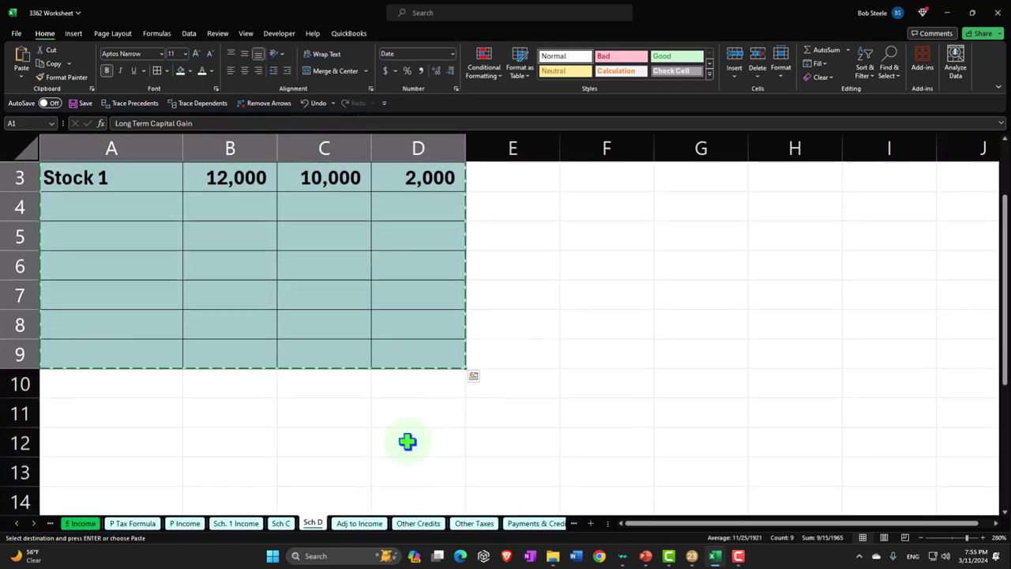
{"action": "left_click", "coordinate": [148, 416]}
{"action": "key", "text": "ctrl+v"}
{"action": "scroll", "coordinate": [146, 413], "scroll_direction": "down", "scroll_amount": 2}
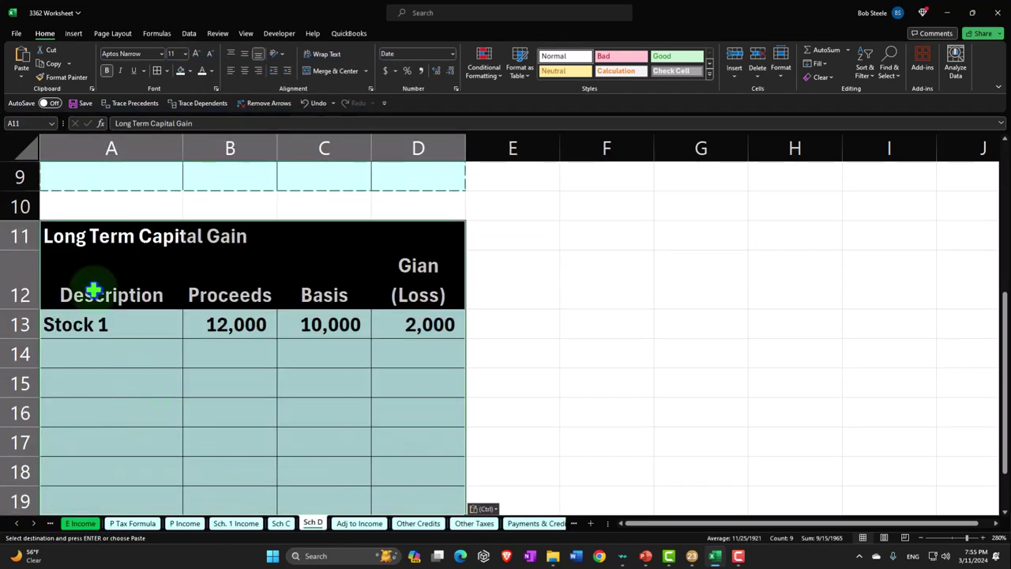
Change the copied table's title in A11 to Short Term Capital Gain
{"action": "double_click", "coordinate": [89, 249]}
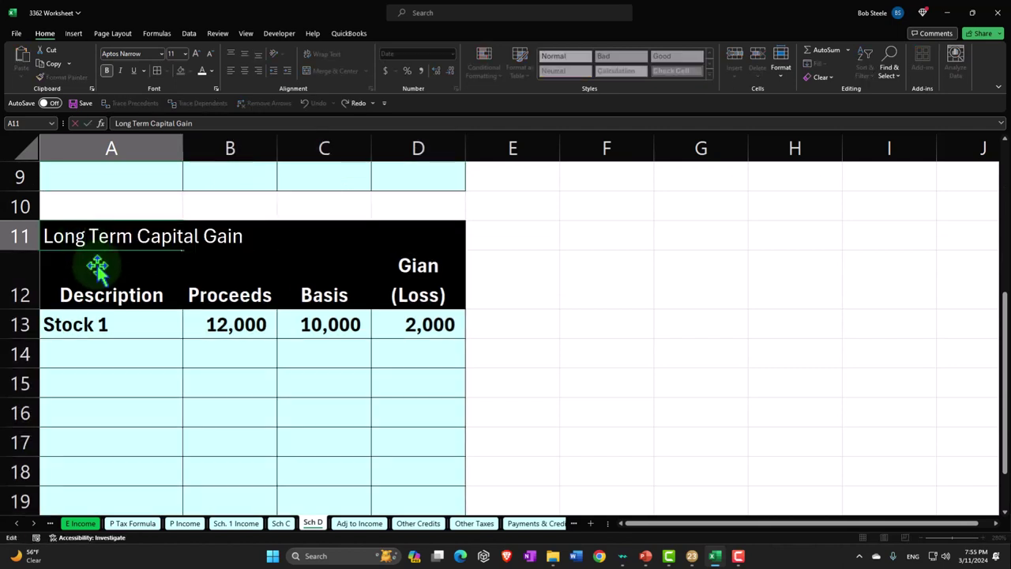
{"action": "key", "text": "BackSpace"}
{"action": "key", "text": "BackSpace"}
{"action": "key", "text": "BackSpace"}
{"action": "key", "text": "BackSpace"}
{"action": "type", "text": "Shro"}
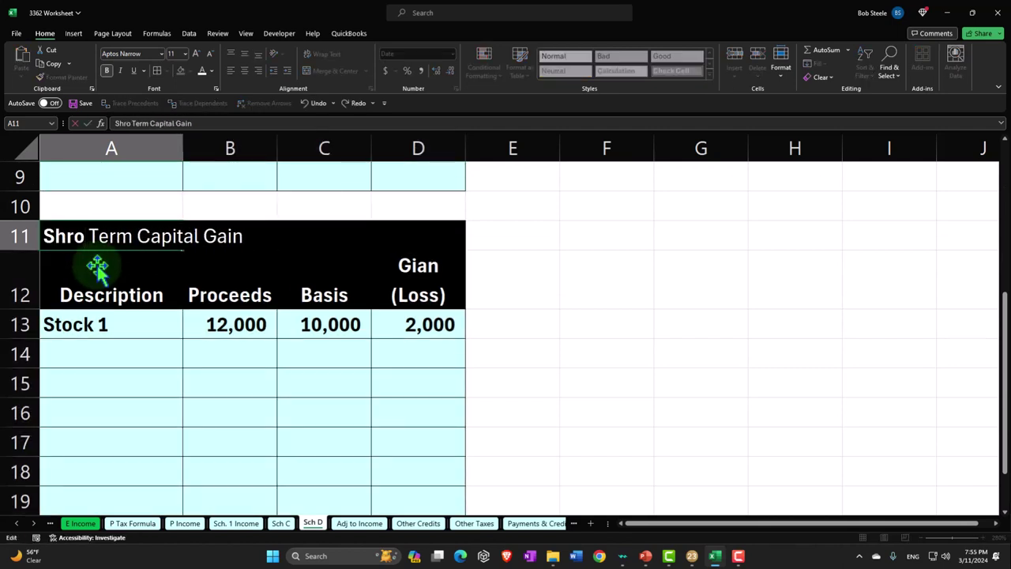
{"action": "key", "text": "BackSpace"}
{"action": "key", "text": "BackSpace"}
{"action": "type", "text": "ort"}
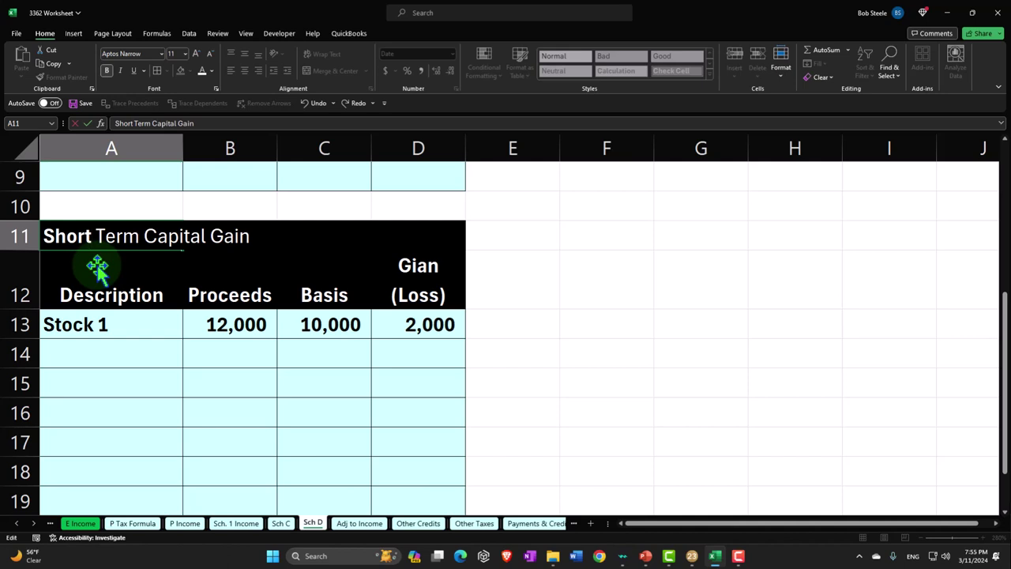
{"action": "key", "text": "Return"}
Append (Loss) to the short-term title in A11 and clear the copied Stock 1 entries from A13:D13
{"action": "left_click", "coordinate": [97, 233]}
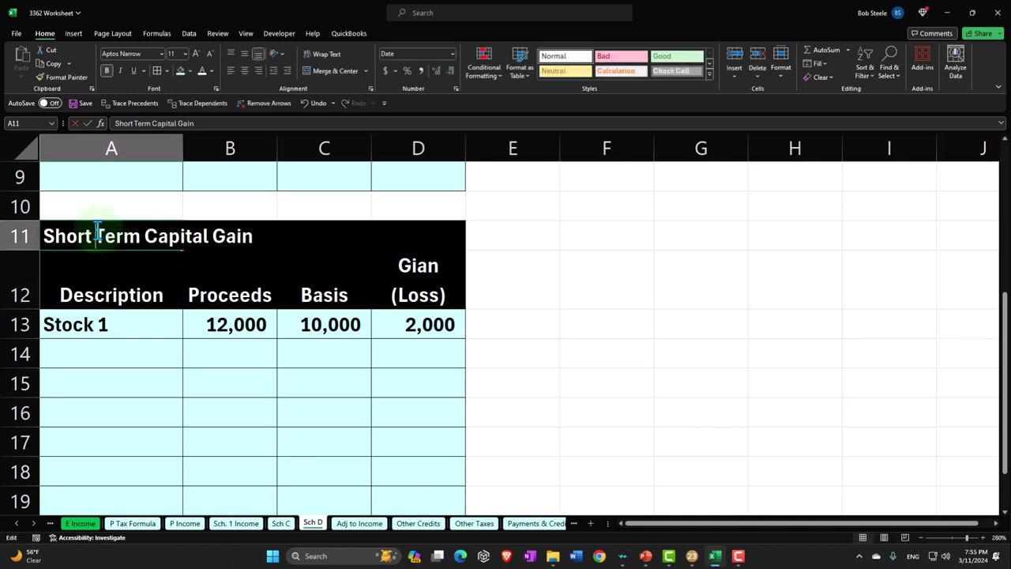
{"action": "double_click", "coordinate": [98, 233]}
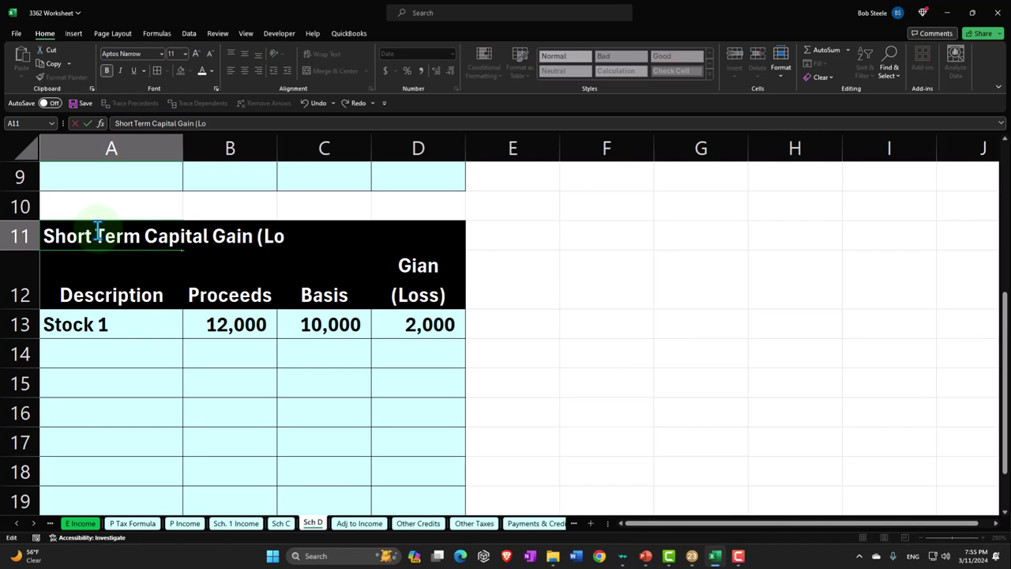
{"action": "key", "text": "Return"}
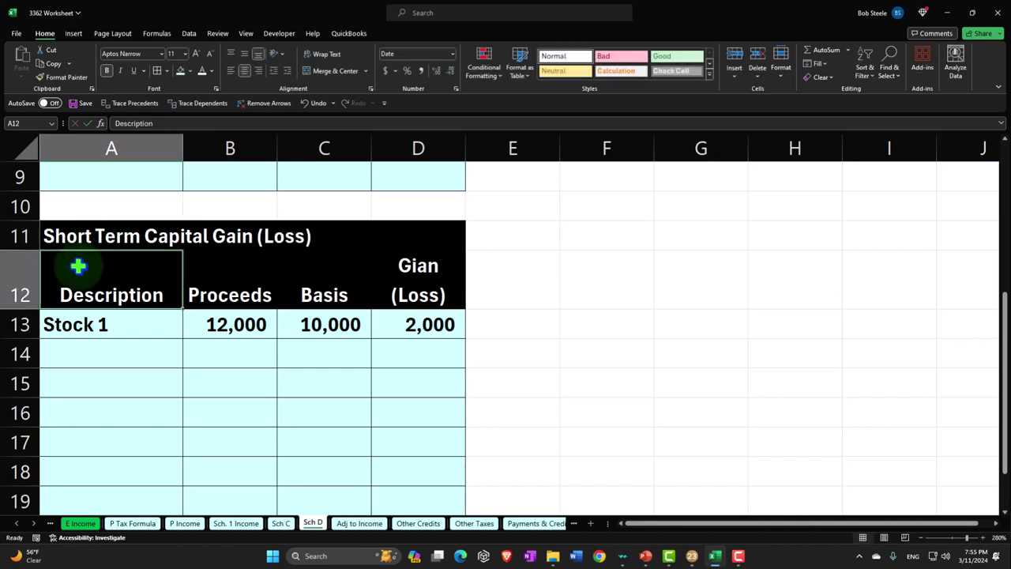
{"action": "left_click_drag", "start_coordinate": [98, 321], "coordinate": [397, 324]}
{"action": "key", "text": "Delete"}
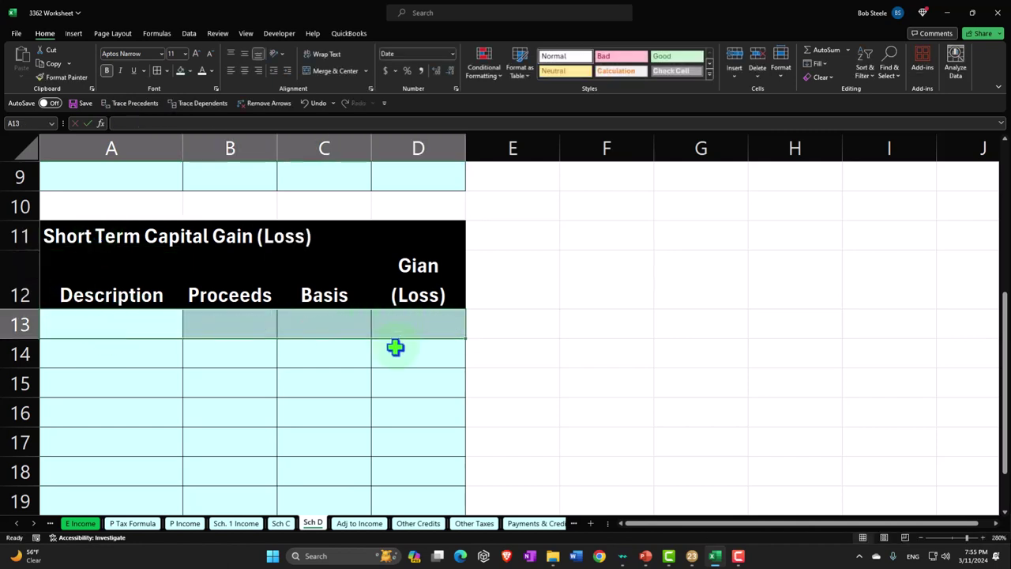
Extend the title in A1 to Long Term Capital Gain Loss
{"action": "scroll", "coordinate": [395, 345], "scroll_direction": "up", "scroll_amount": 3}
{"action": "double_click", "coordinate": [80, 178]}
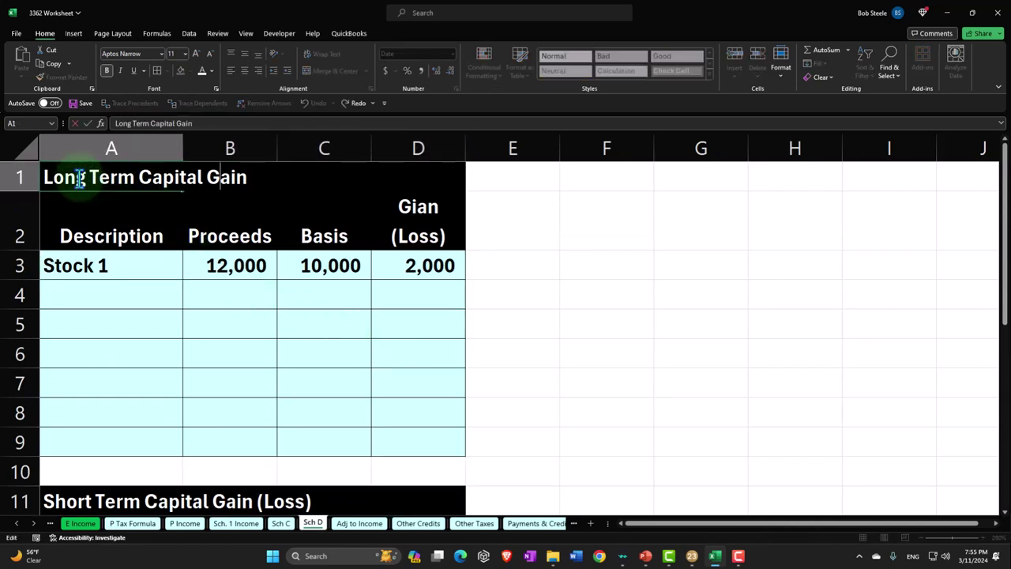
{"action": "type", "text": "Loss"}
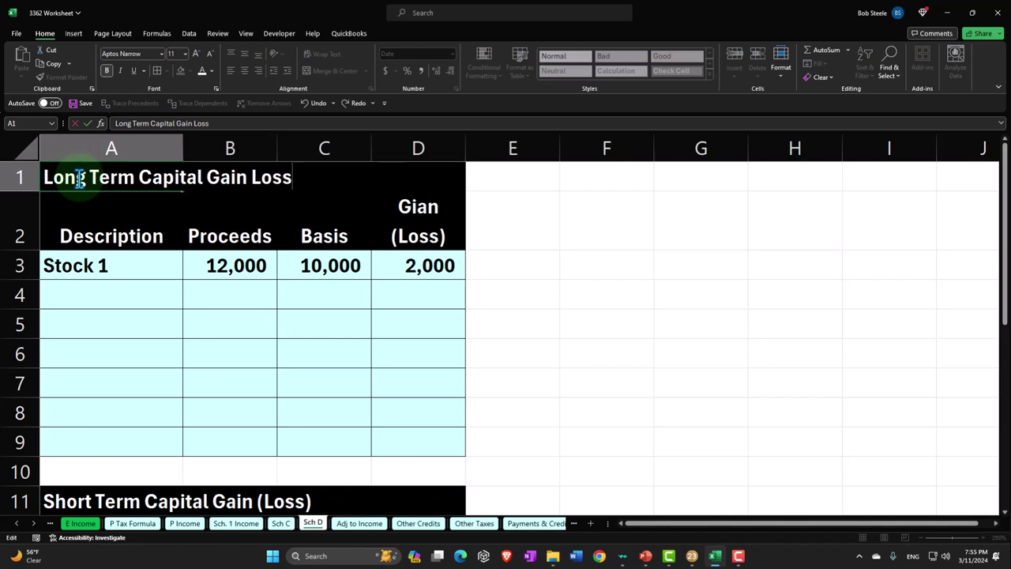
{"action": "key", "text": "Return"}
Insert a new row 10 beneath the long-term table and clear its inherited formatting
{"action": "scroll", "coordinate": [147, 407], "scroll_direction": "down", "scroll_amount": 1}
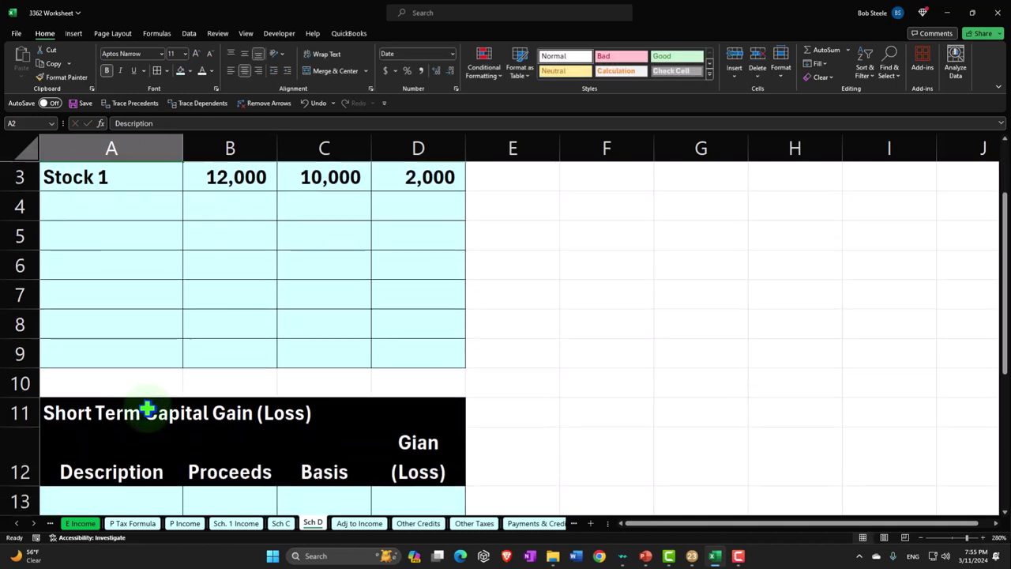
{"action": "right_click", "coordinate": [20, 384]}
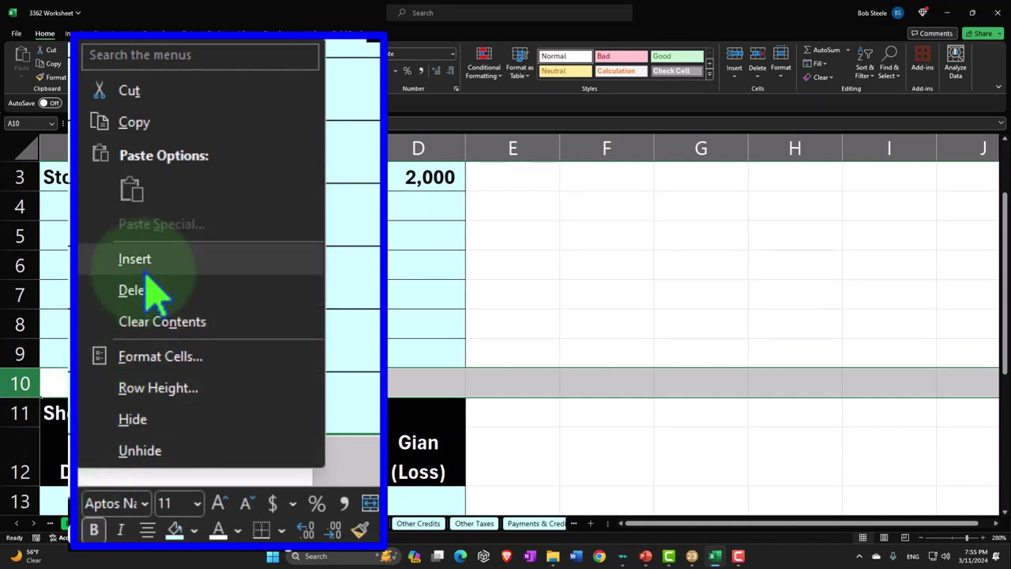
{"action": "left_click", "coordinate": [128, 264]}
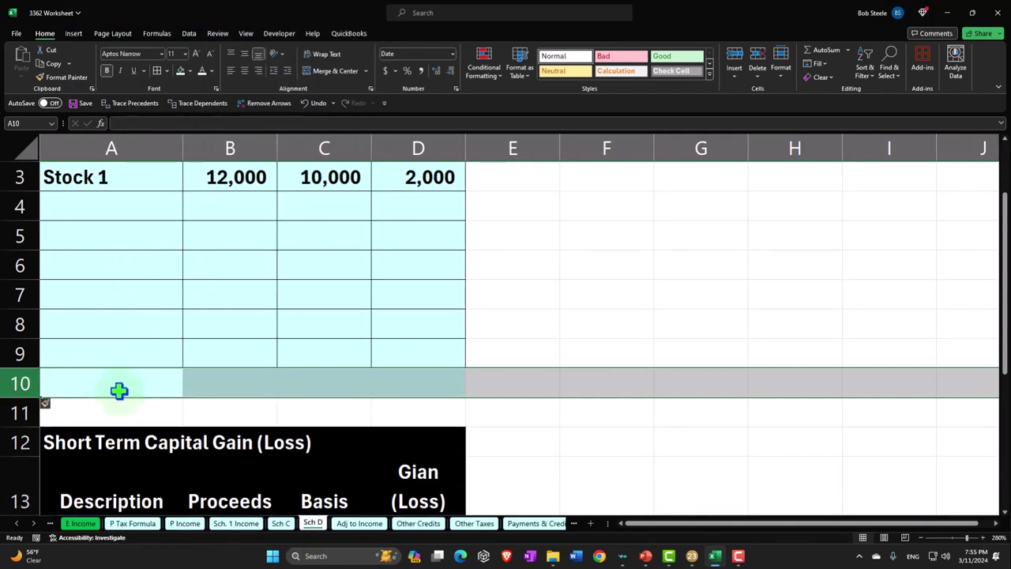
{"action": "left_click", "coordinate": [50, 407]}
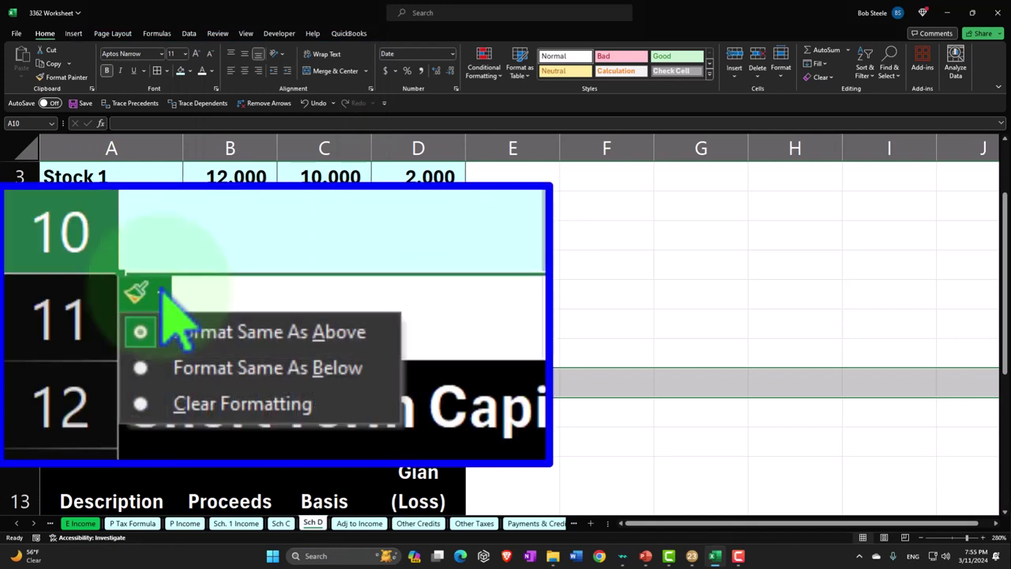
{"action": "left_click", "coordinate": [209, 402]}
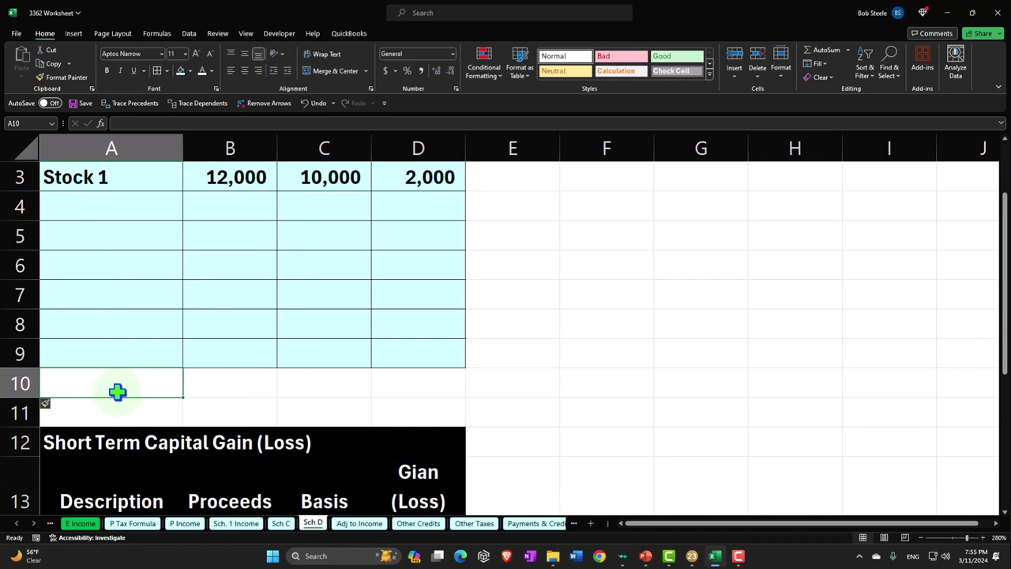
Enter the label Total long term capital gains (loss) in cell A10
{"action": "type", "text": "Total"}
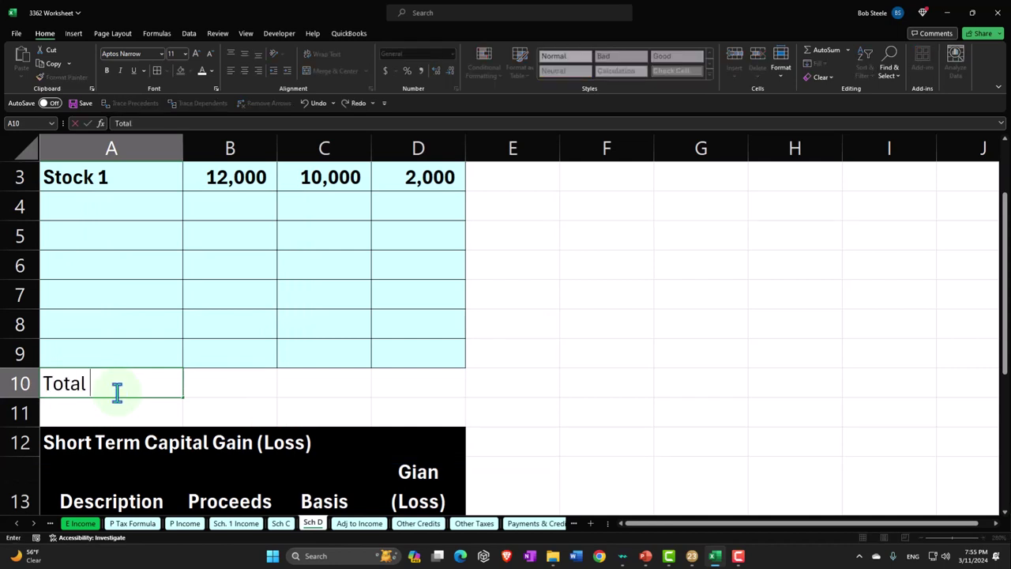
{"action": "scroll", "coordinate": [117, 393], "scroll_direction": "up", "scroll_amount": 1}
{"action": "type", "text": "al"}
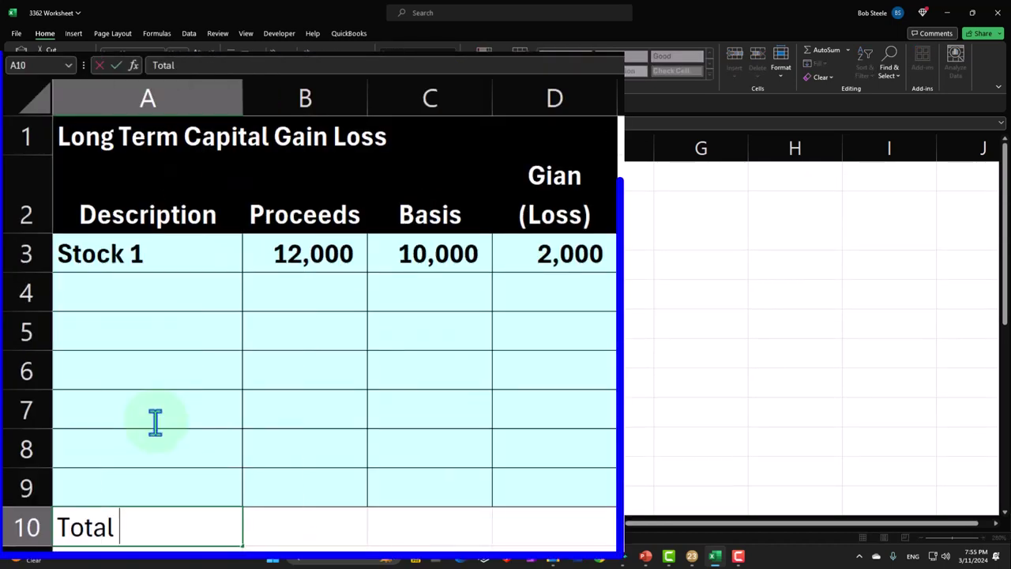
{"action": "type", "text": " long term capital gains (l"}
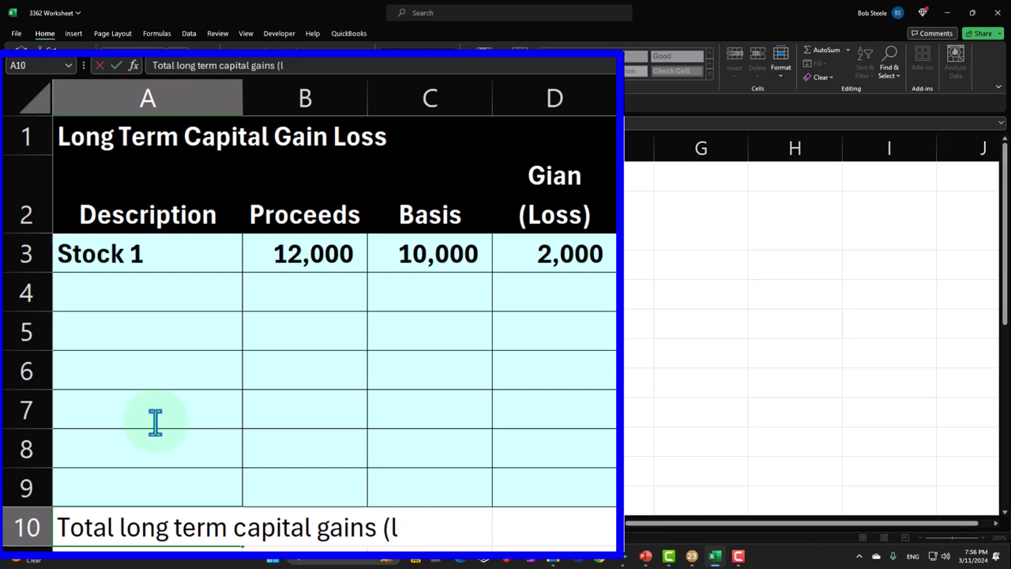
{"action": "type", "text": ")"}
Total the long-term gain column in cell E10 with =SUM(D3:D9)
{"action": "key", "text": "Tab"}
{"action": "key", "text": "Tab"}
{"action": "key", "text": "Tab"}
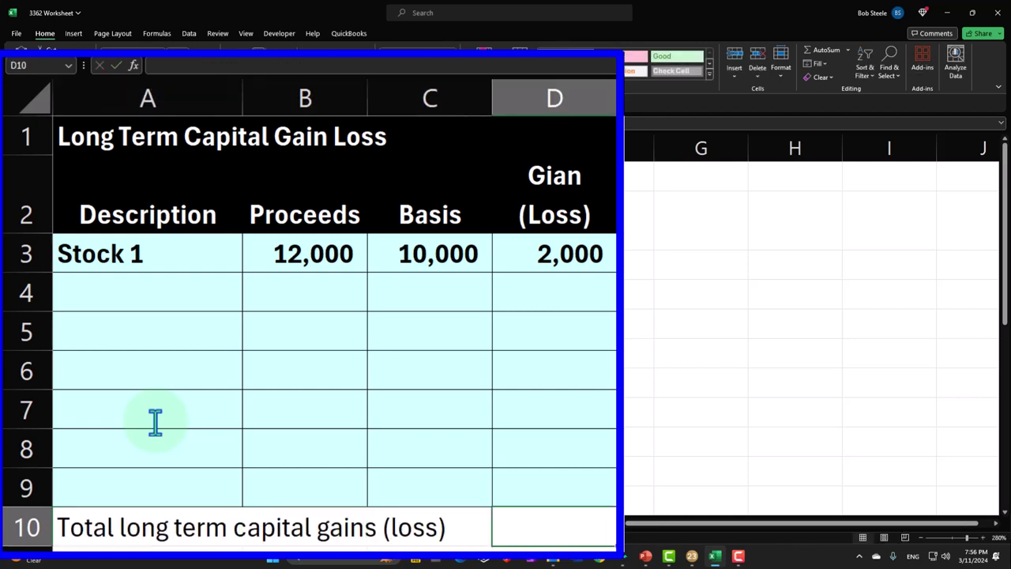
{"action": "key", "text": "Tab"}
{"action": "type", "text": "=sum("}
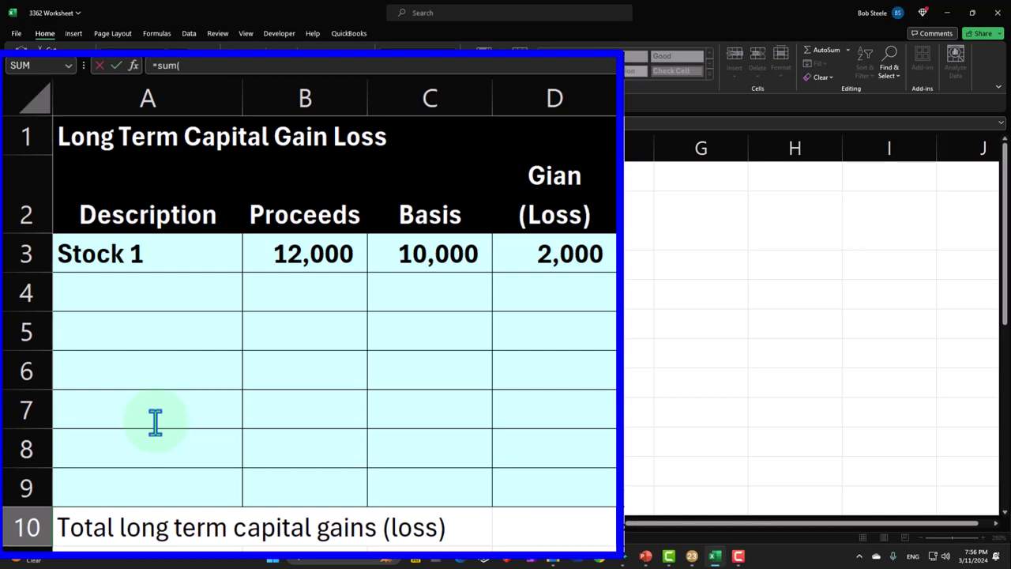
{"action": "key", "text": "Left"}
{"action": "key", "text": "Up"}
{"action": "key", "text": "shift+Up"}
{"action": "key", "text": "shift+Up"}
{"action": "key", "text": "shift+Up"}
{"action": "key", "text": "shift+Up"}
{"action": "key", "text": "shift+Up"}
{"action": "key", "text": "shift+Up"}
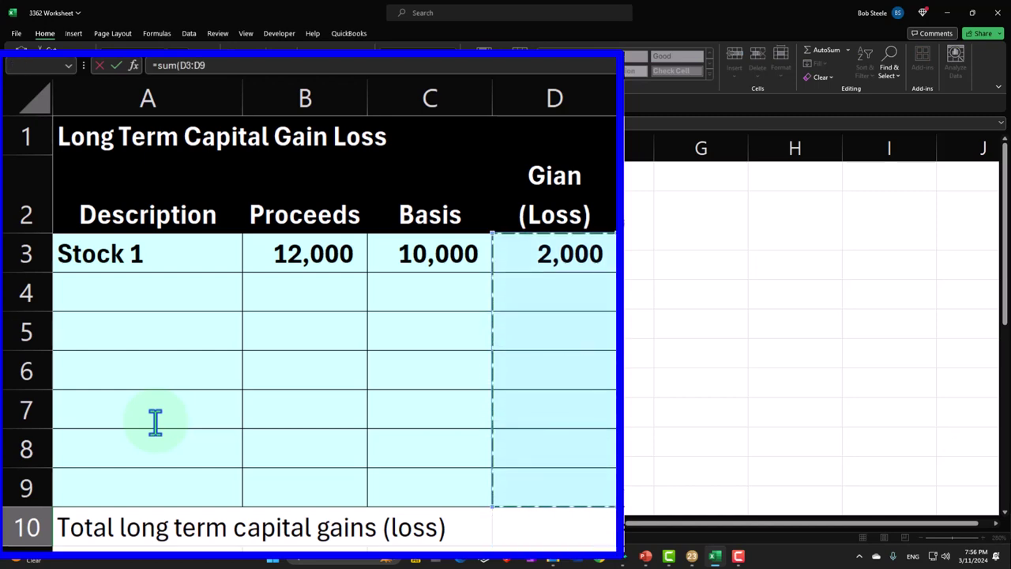
{"action": "key", "text": "Return"}
Copy the long-term total row A10:E10 to row 21 under the short-term table and check the range summed in E21
{"action": "scroll", "coordinate": [158, 395], "scroll_direction": "down", "scroll_amount": 2}
{"action": "scroll", "coordinate": [213, 394], "scroll_direction": "down", "scroll_amount": 1}
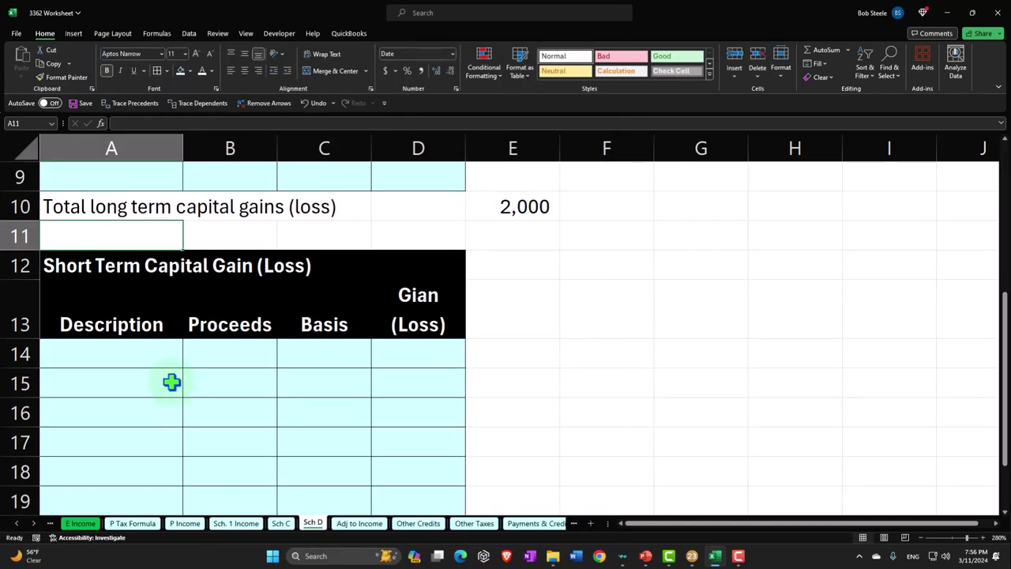
{"action": "scroll", "coordinate": [142, 391], "scroll_direction": "down", "scroll_amount": 2}
{"action": "scroll", "coordinate": [122, 395], "scroll_direction": "up", "scroll_amount": 3}
{"action": "left_click_drag", "start_coordinate": [131, 304], "coordinate": [525, 306]}
{"action": "key", "text": "ctrl+c"}
{"action": "scroll", "coordinate": [474, 332], "scroll_direction": "down", "scroll_amount": 3}
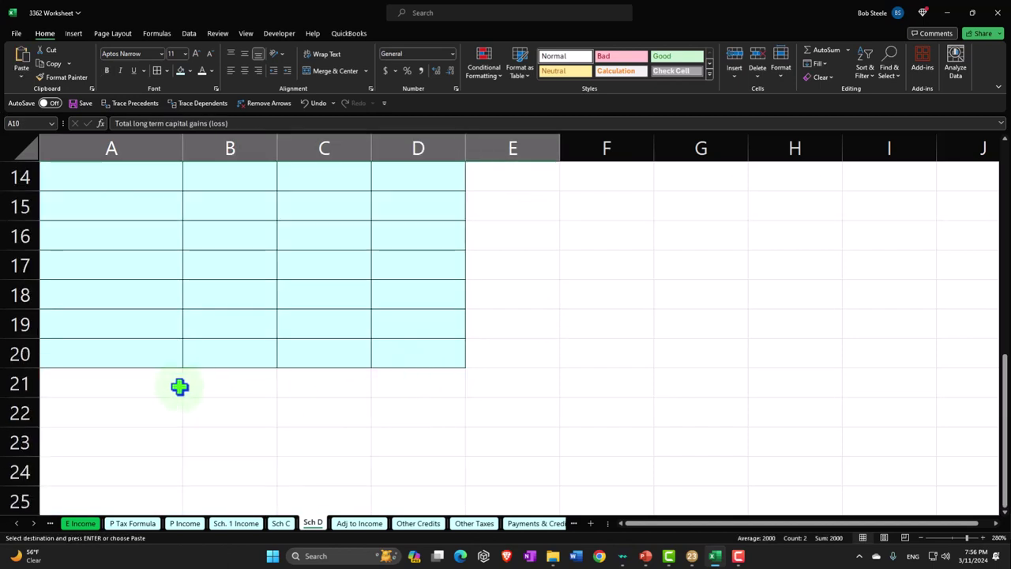
{"action": "left_click", "coordinate": [179, 386]}
{"action": "key", "text": "ctrl+v"}
{"action": "double_click", "coordinate": [718, 413]}
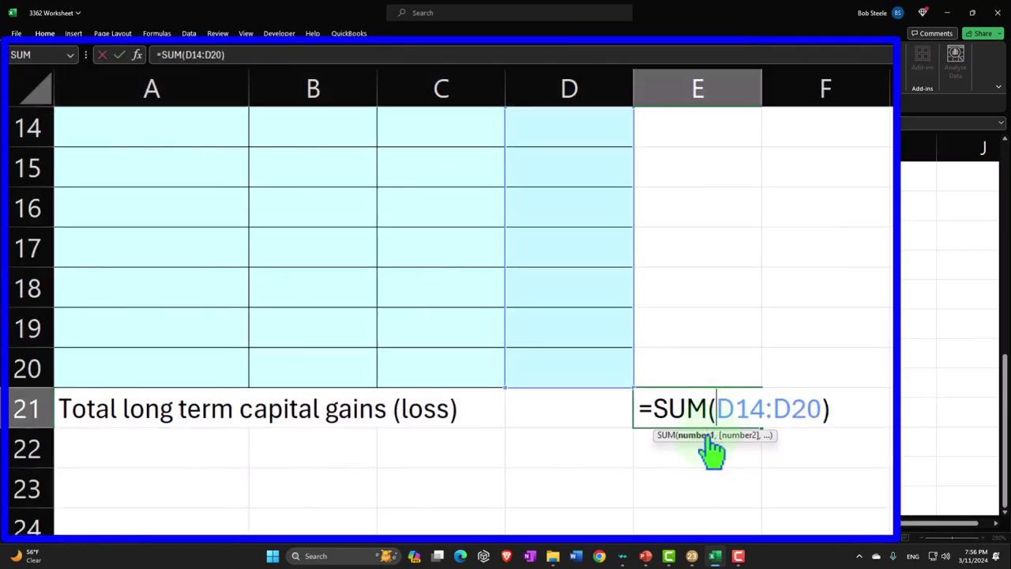
{"action": "key", "text": "Return"}
Change the copied label in A21 to Total short term capital gains (loss)
{"action": "left_click", "coordinate": [124, 400]}
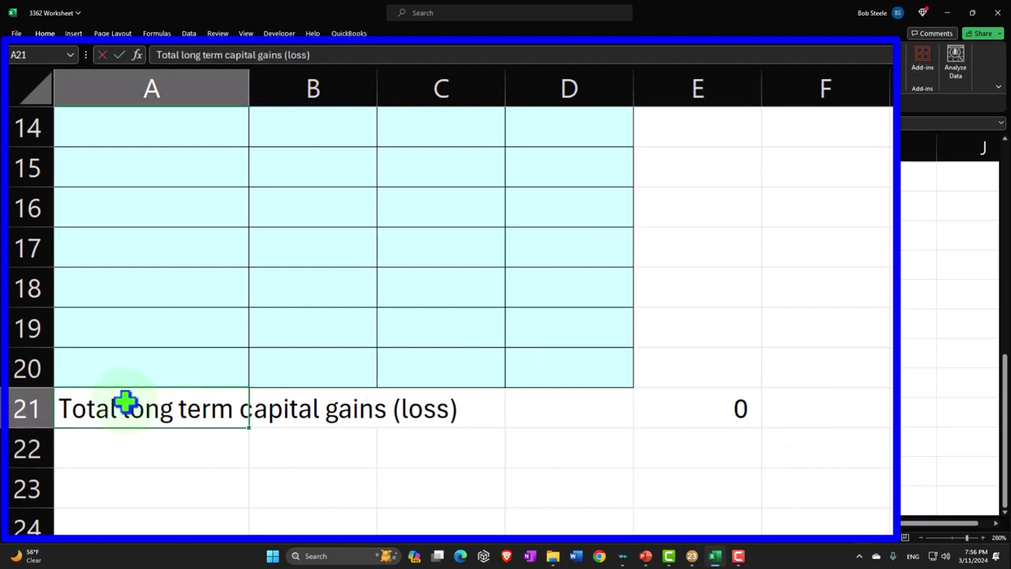
{"action": "key", "text": "BackSpace"}
{"action": "key", "text": "BackSpace"}
{"action": "key", "text": "BackSpace"}
{"action": "key", "text": "BackSpace"}
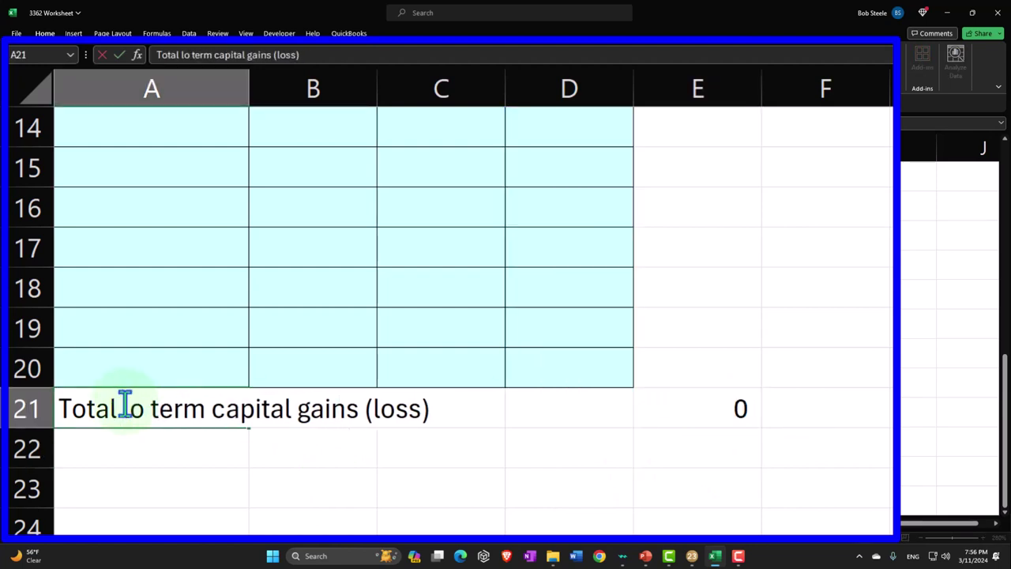
{"action": "type", "text": "short"}
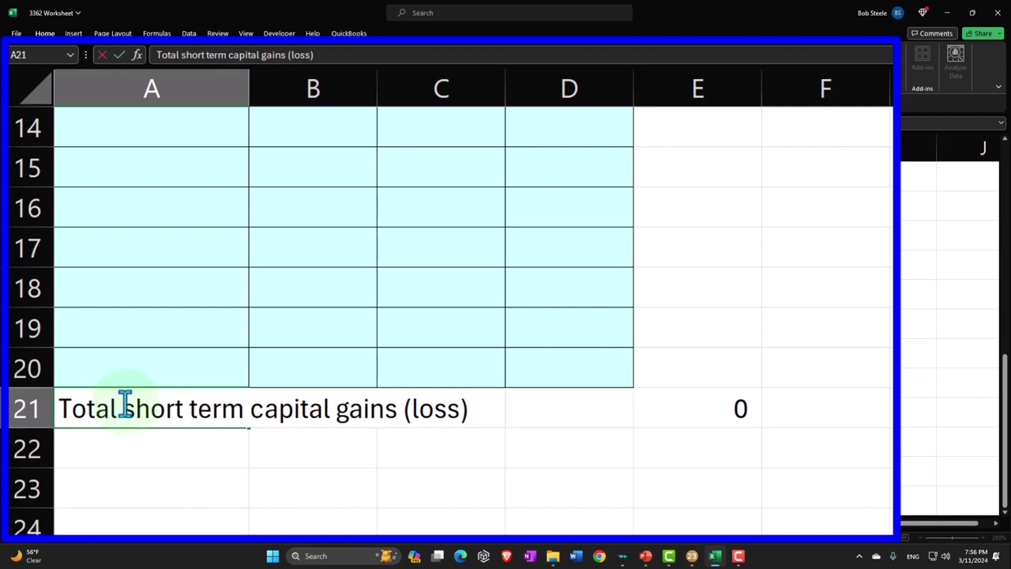
{"action": "key", "text": "Return"}
Enter the label Total capital gains (loss) in cell A23
{"action": "key", "text": "Return"}
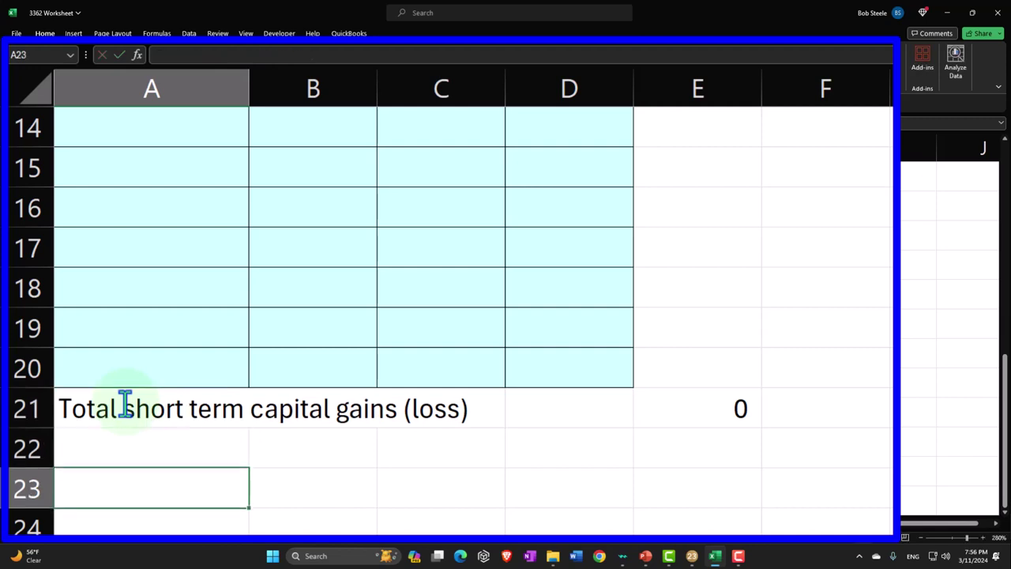
{"action": "type", "text": "Total capital"}
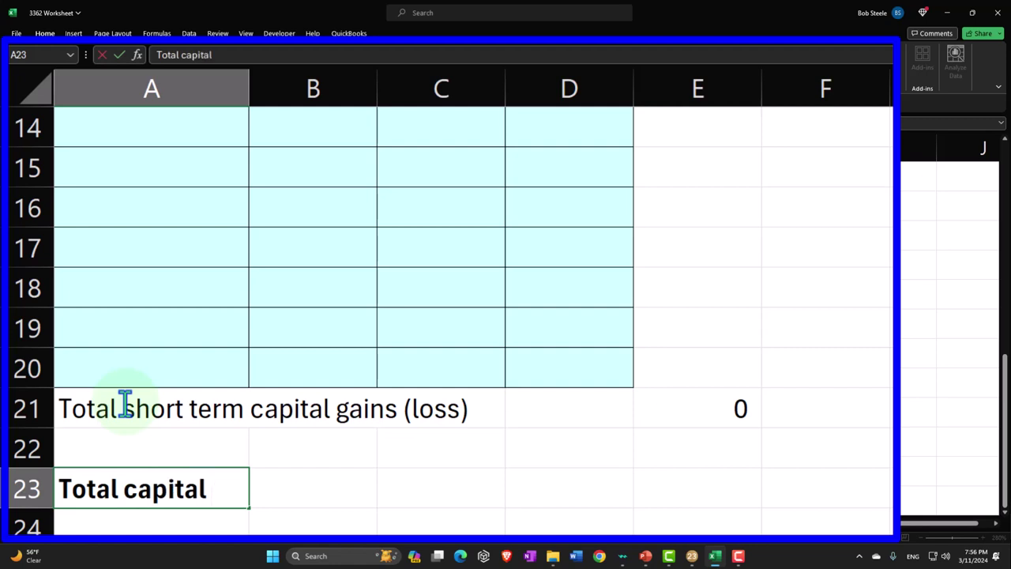
{"action": "type", "text": "oss)"}
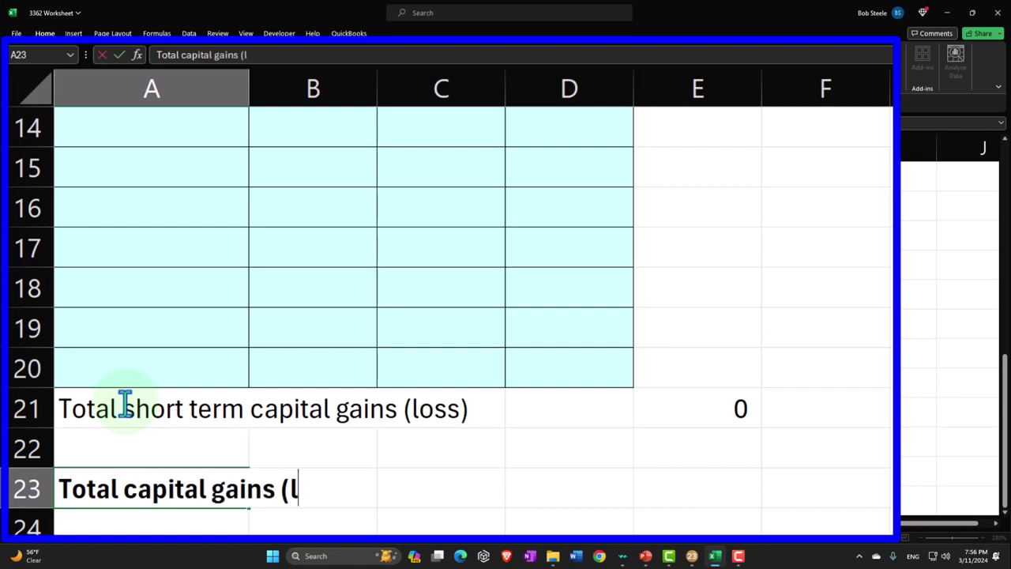
{"action": "key", "text": "Right"}
{"action": "key", "text": "Right"}
{"action": "key", "text": "Right"}
{"action": "key", "text": "Right"}
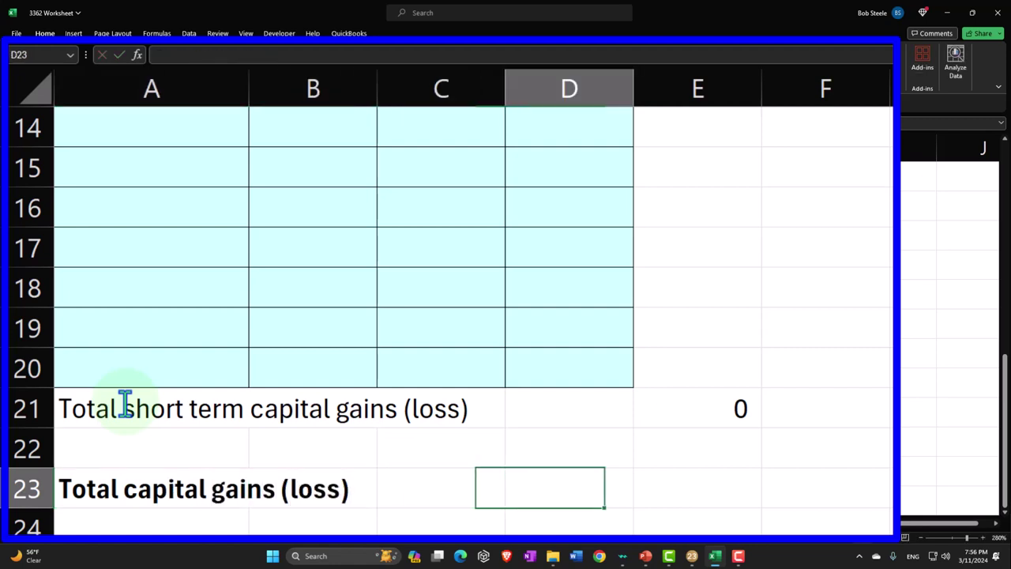
Compute the total capital gains in cell E23 with =SUM(E10:E22)
{"action": "type", "text": "=sum("}
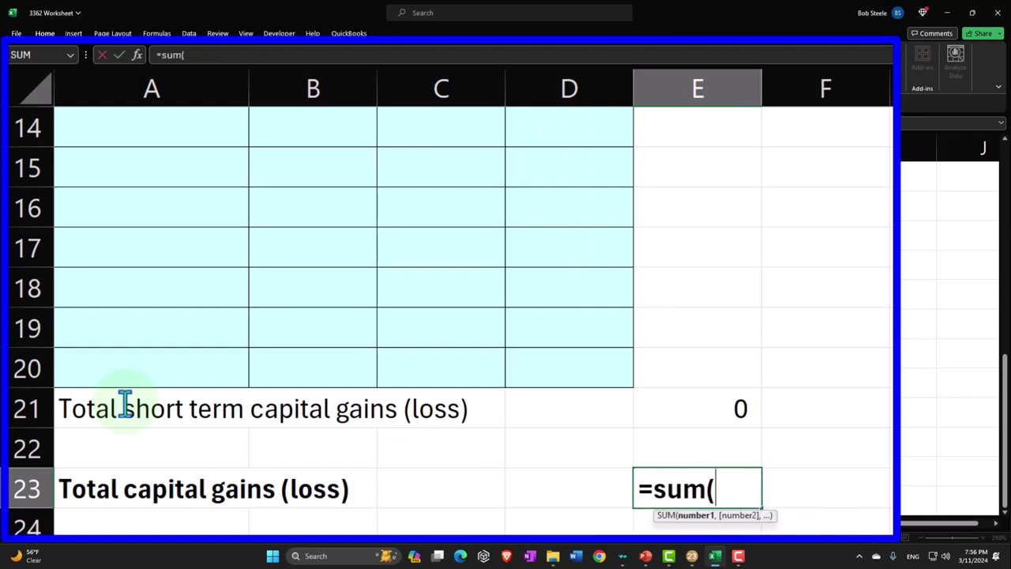
{"action": "key", "text": "Up"}
{"action": "key", "text": "shift+Up"}
{"action": "key", "text": "shift+Up"}
{"action": "key", "text": "shift+Up"}
{"action": "key", "text": "shift+Up"}
{"action": "key", "text": "shift+Up"}
{"action": "key", "text": "shift+Up"}
{"action": "key", "text": "shift+Up"}
{"action": "key", "text": "shift+Up"}
{"action": "key", "text": "shift+Up"}
{"action": "key", "text": "shift+Up"}
{"action": "key", "text": "shift+Up"}
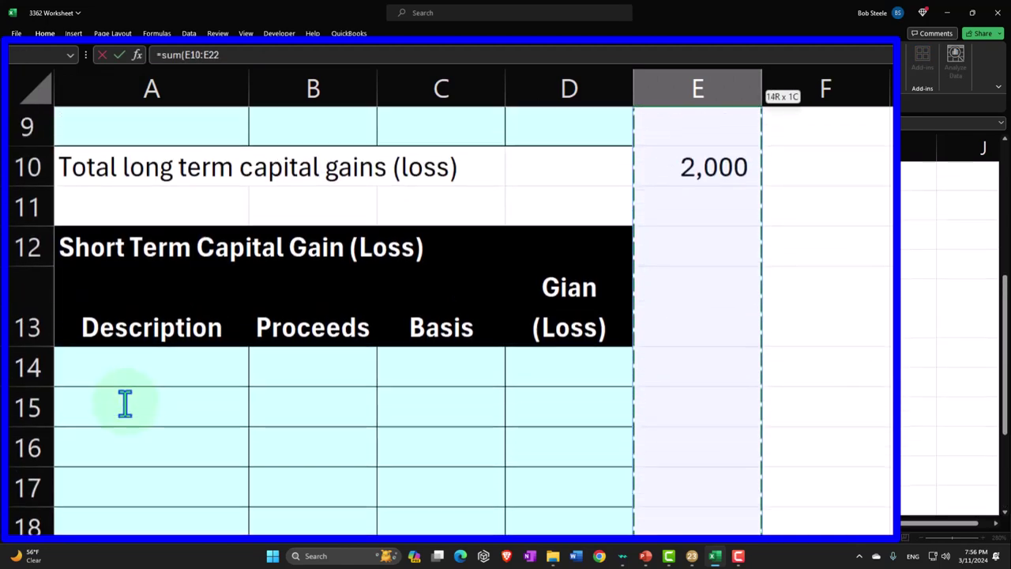
{"action": "key", "text": "shift+Up"}
{"action": "key", "text": "Return"}
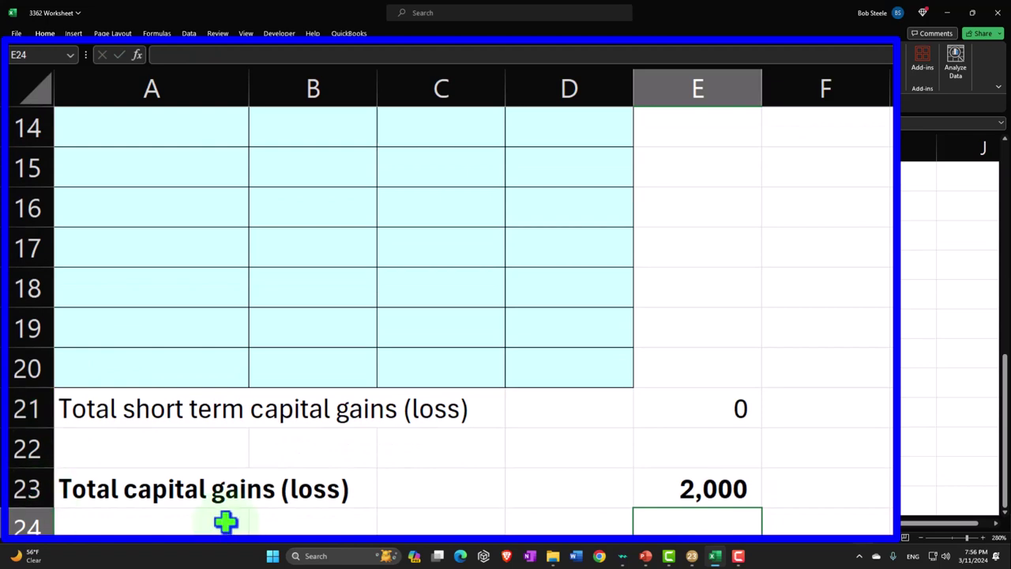
Make all text on the Sch D sheet bold
{"action": "left_click", "coordinate": [32, 88]}
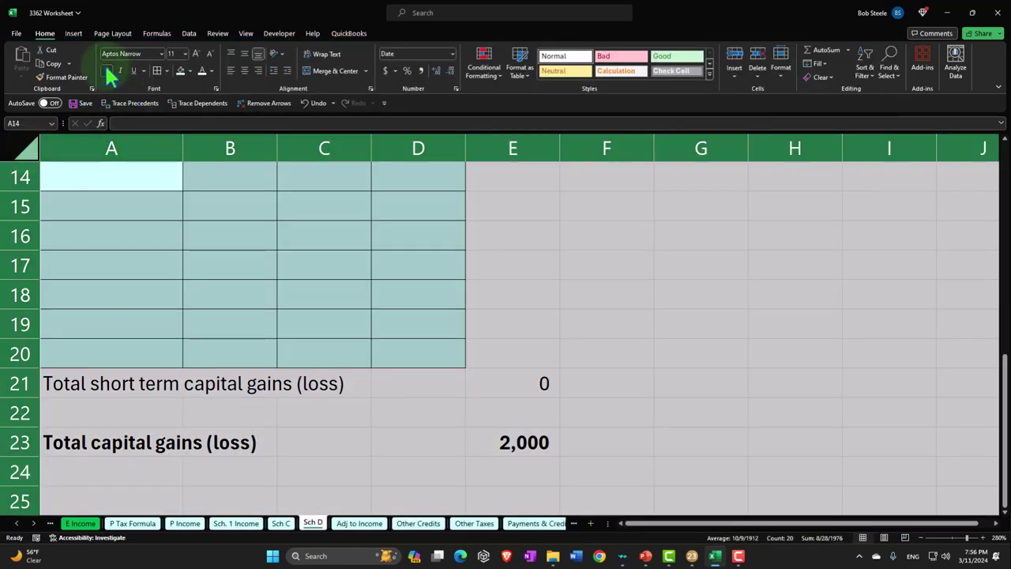
{"action": "left_click", "coordinate": [106, 70]}
{"action": "left_click", "coordinate": [107, 70]}
{"action": "left_click", "coordinate": [345, 448]}
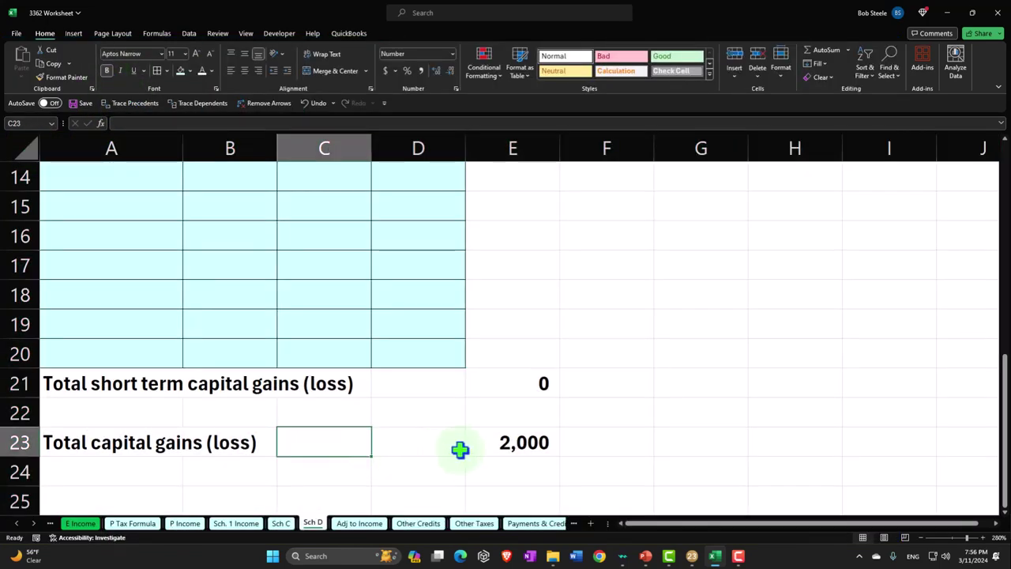
Review the totals on the Sch D sheet and spell-check it, continuing from the beginning of the sheet
{"action": "left_click", "coordinate": [492, 435]}
{"action": "scroll", "coordinate": [492, 431], "scroll_direction": "up", "scroll_amount": 4}
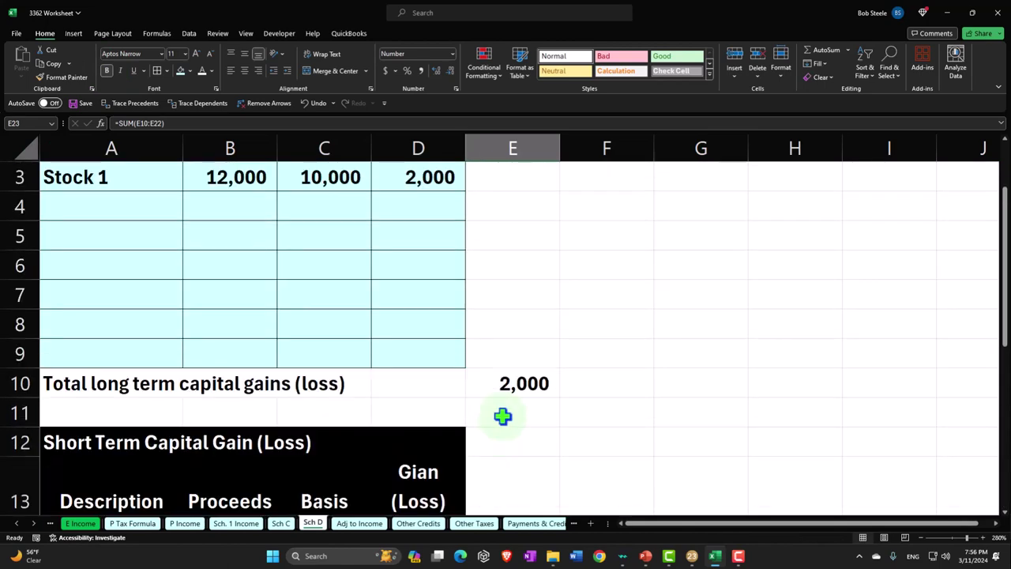
{"action": "scroll", "coordinate": [503, 417], "scroll_direction": "up", "scroll_amount": 1}
{"action": "scroll", "coordinate": [502, 416], "scroll_direction": "down", "scroll_amount": 5}
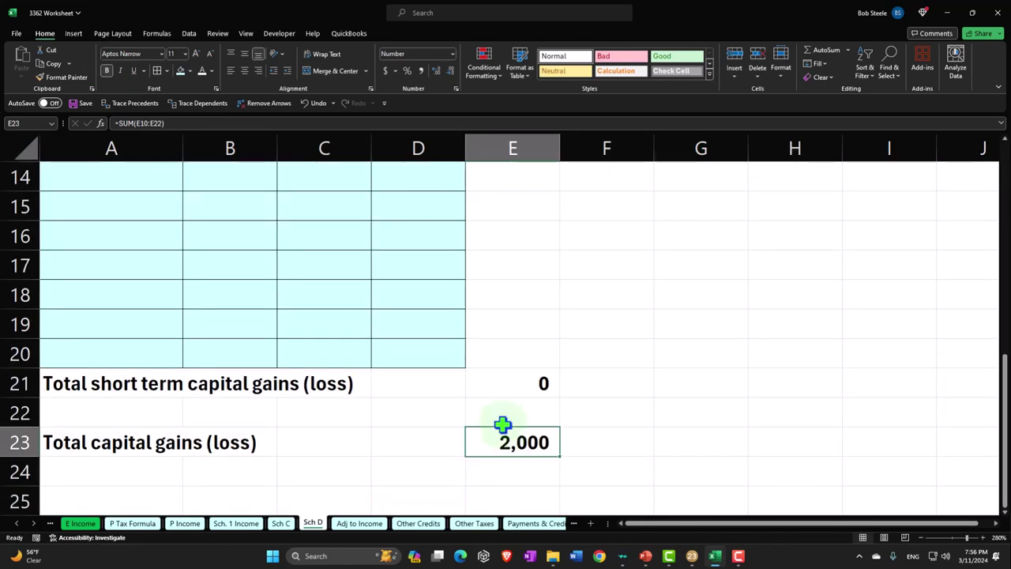
{"action": "left_click", "coordinate": [219, 34]}
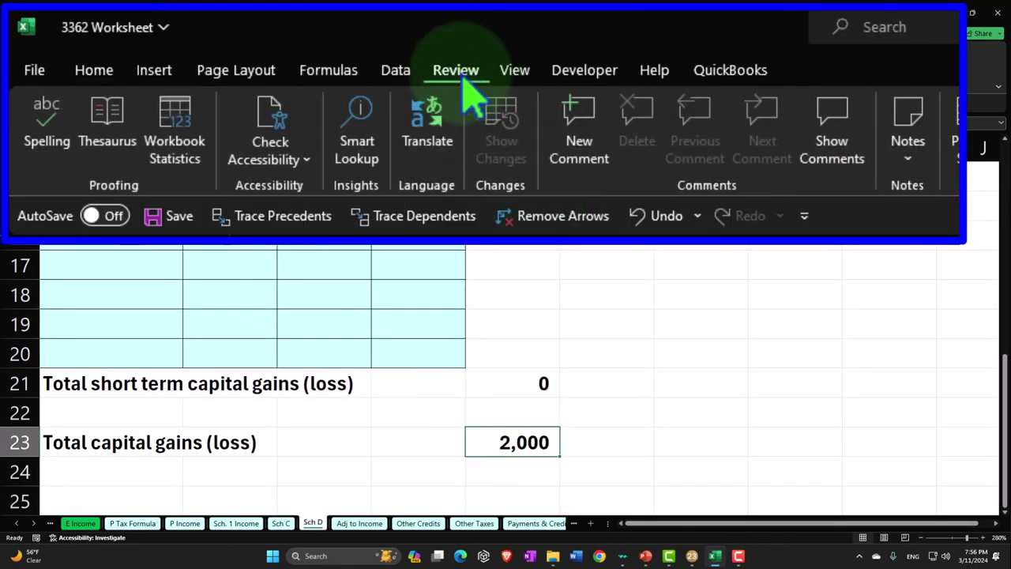
{"action": "left_click", "coordinate": [47, 126]}
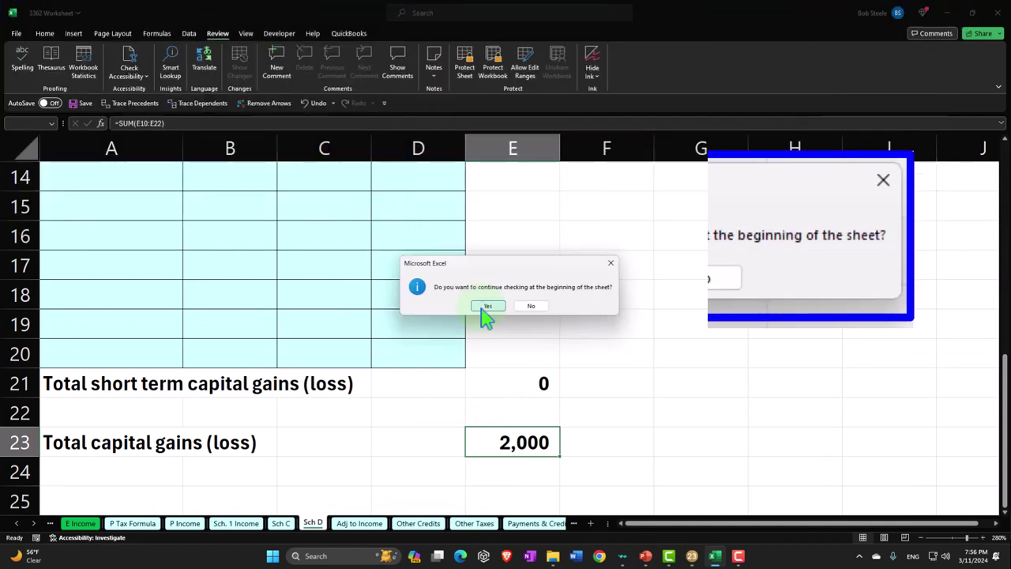
{"action": "left_click", "coordinate": [487, 306]}
{"action": "left_click", "coordinate": [485, 312]}
{"action": "left_click", "coordinate": [435, 445]}
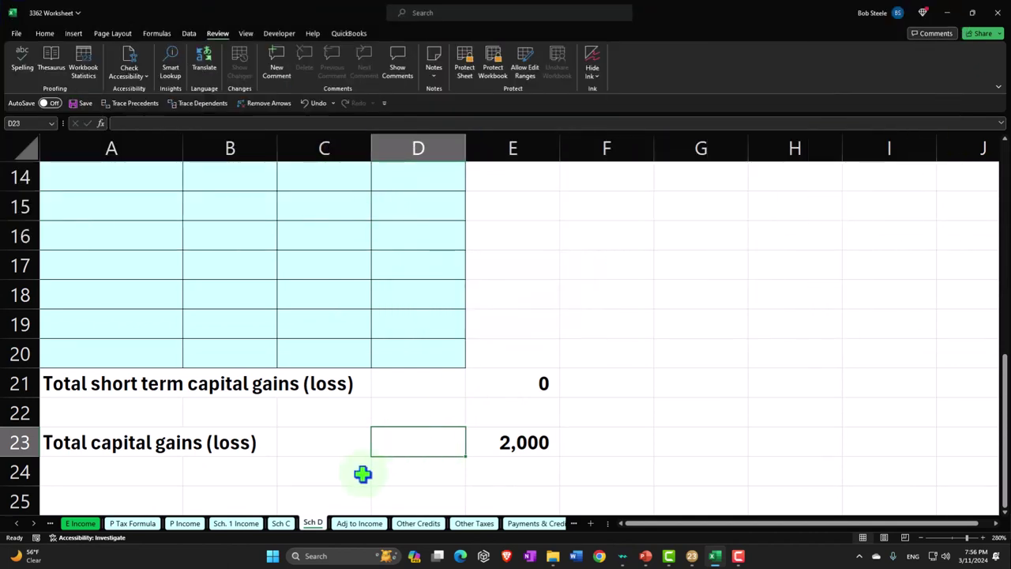
Extend the Income formula in D2 of the P Tax Formula sheet by adding 'Sch D'!E23
{"action": "left_click", "coordinate": [131, 523]}
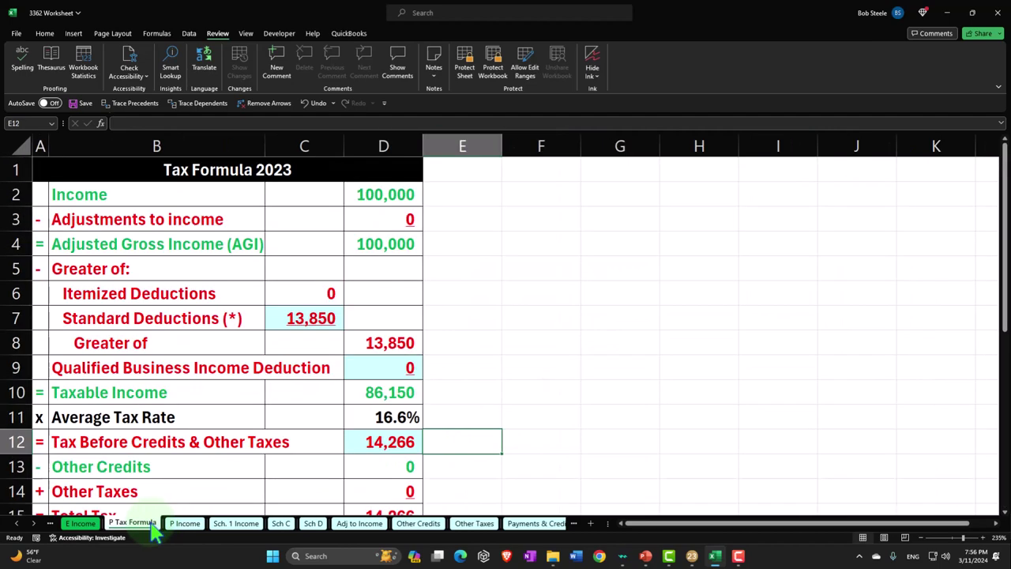
{"action": "left_click", "coordinate": [365, 198]}
{"action": "double_click", "coordinate": [369, 196]}
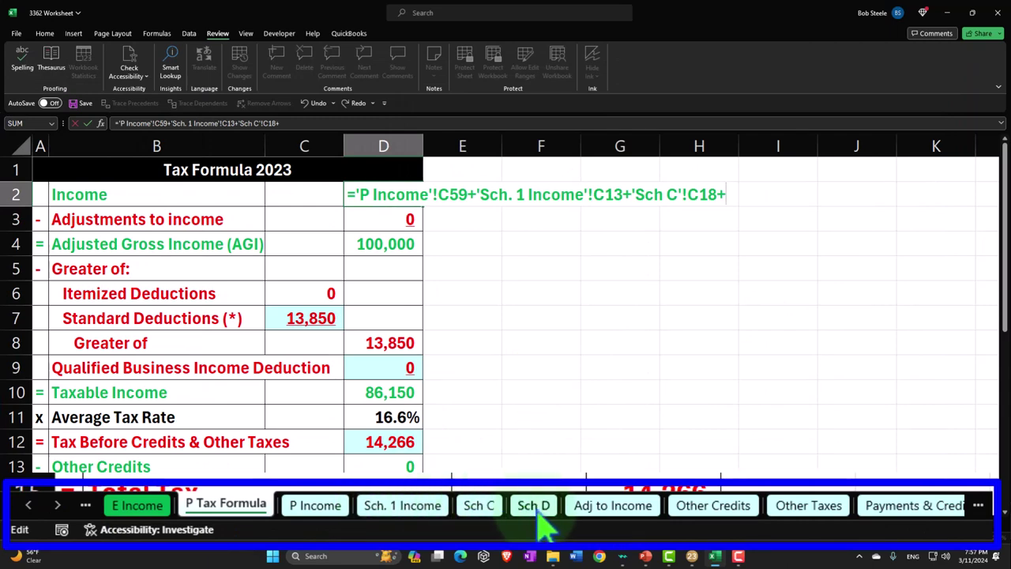
{"action": "left_click", "coordinate": [314, 523]}
{"action": "left_click", "coordinate": [514, 438]}
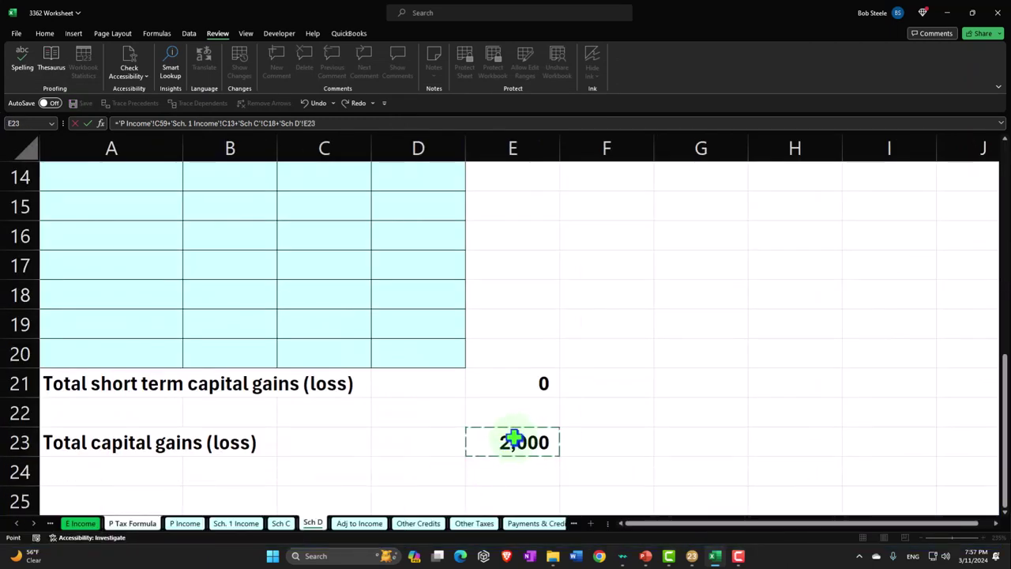
{"action": "key", "text": "Return"}
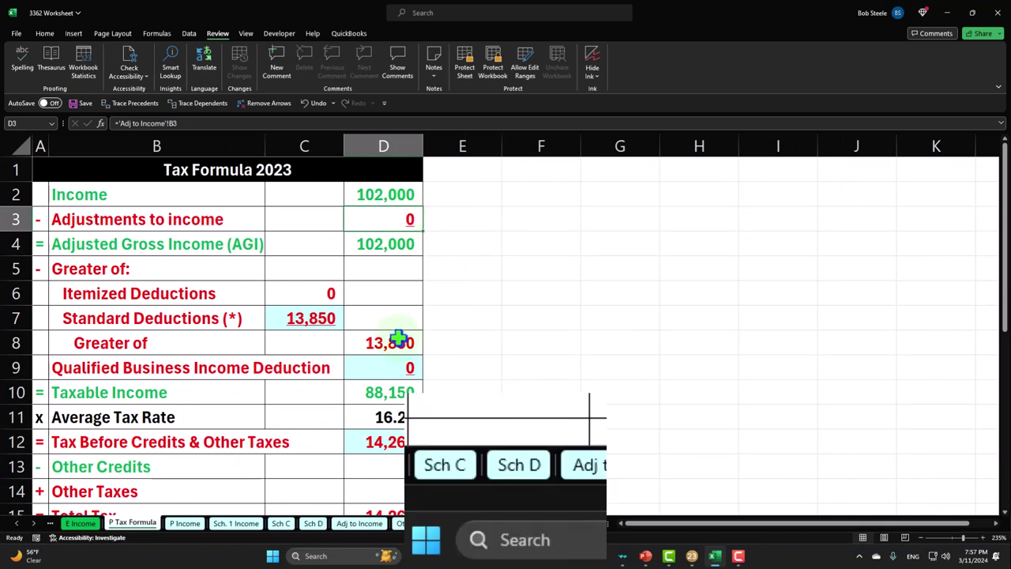
Set the basis of Stock 1 on the Sch D sheet to 2000 and check the total capital gains
{"action": "left_click", "coordinate": [313, 523]}
{"action": "scroll", "coordinate": [462, 370], "scroll_direction": "up", "scroll_amount": 5}
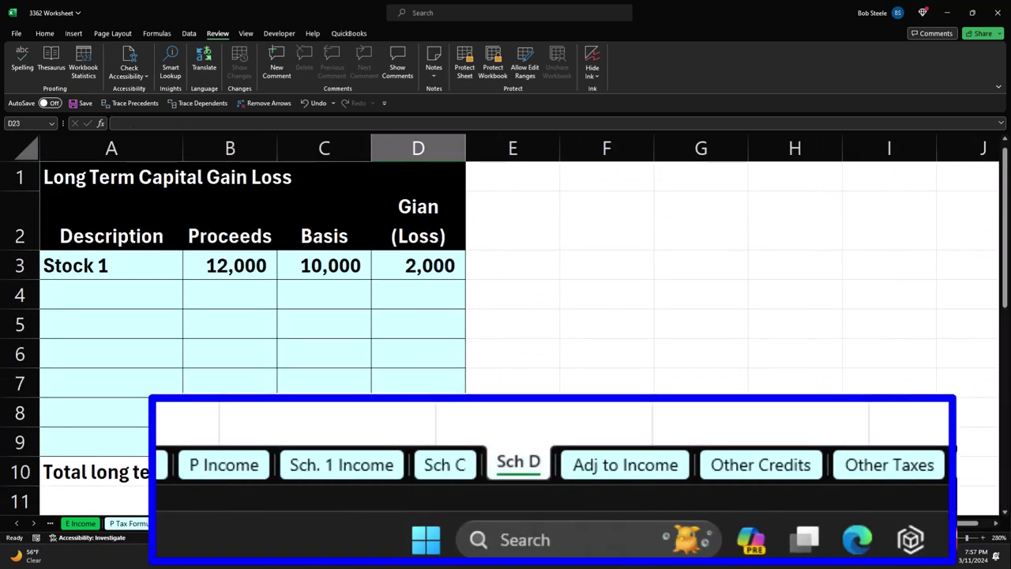
{"action": "left_click", "coordinate": [350, 264]}
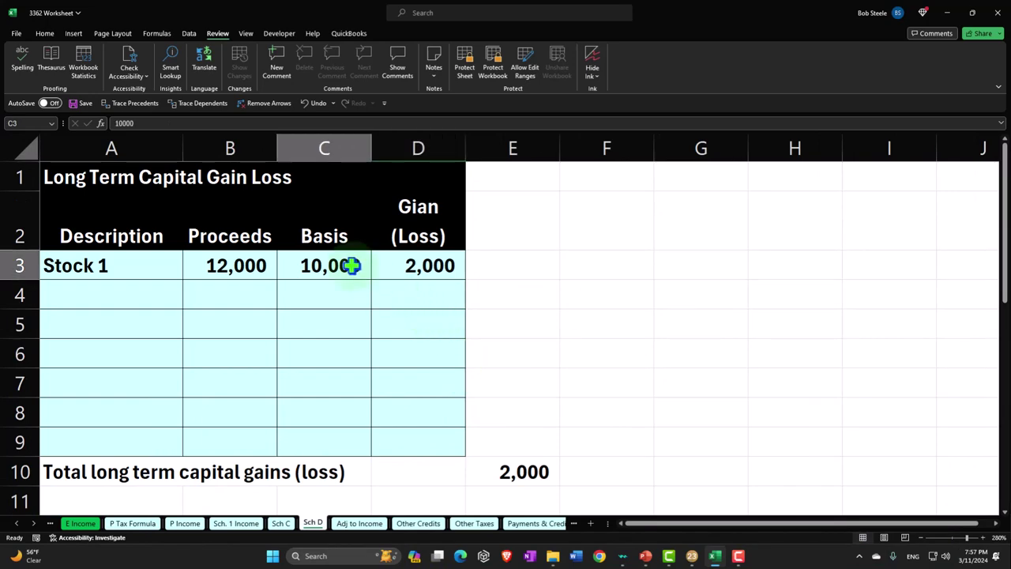
{"action": "type", "text": "2000"}
{"action": "key", "text": "Return"}
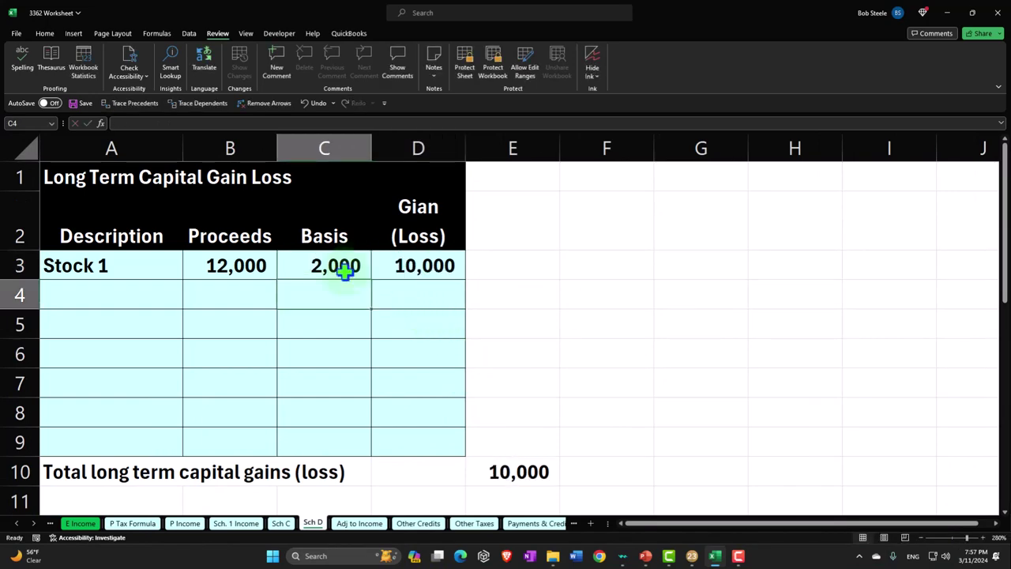
{"action": "scroll", "coordinate": [501, 379], "scroll_direction": "down", "scroll_amount": 5}
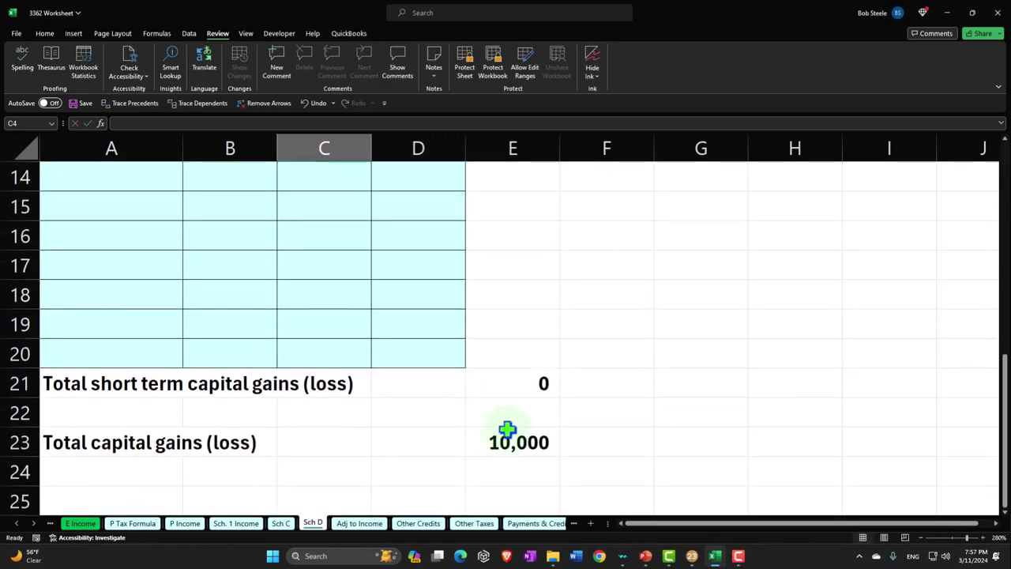
On the P Tax Formula sheet, record the earlier tax amount 14266 in E12 beside Tax Before Credits & Other Taxes
{"action": "left_click", "coordinate": [138, 524]}
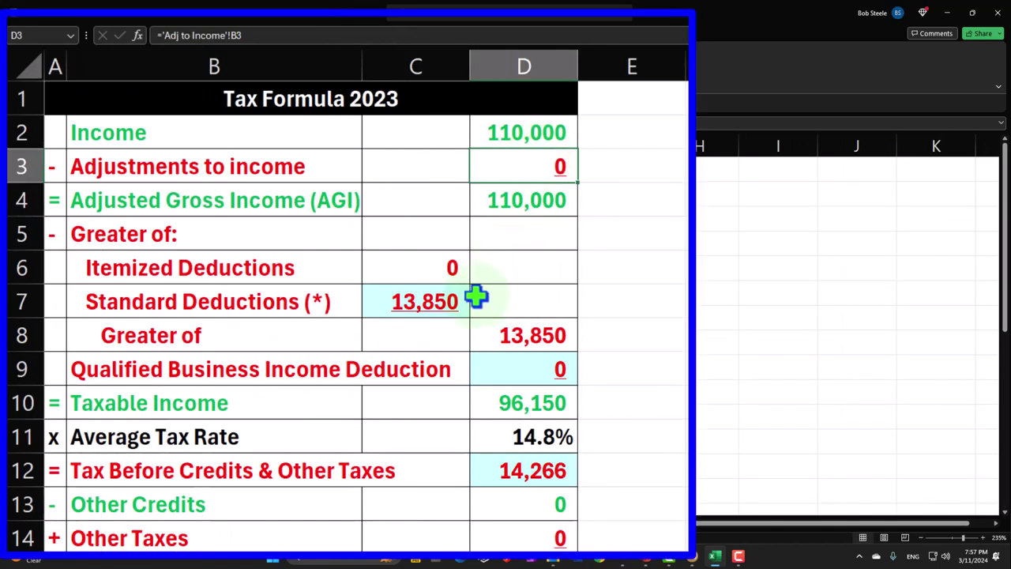
{"action": "left_click", "coordinate": [429, 300]}
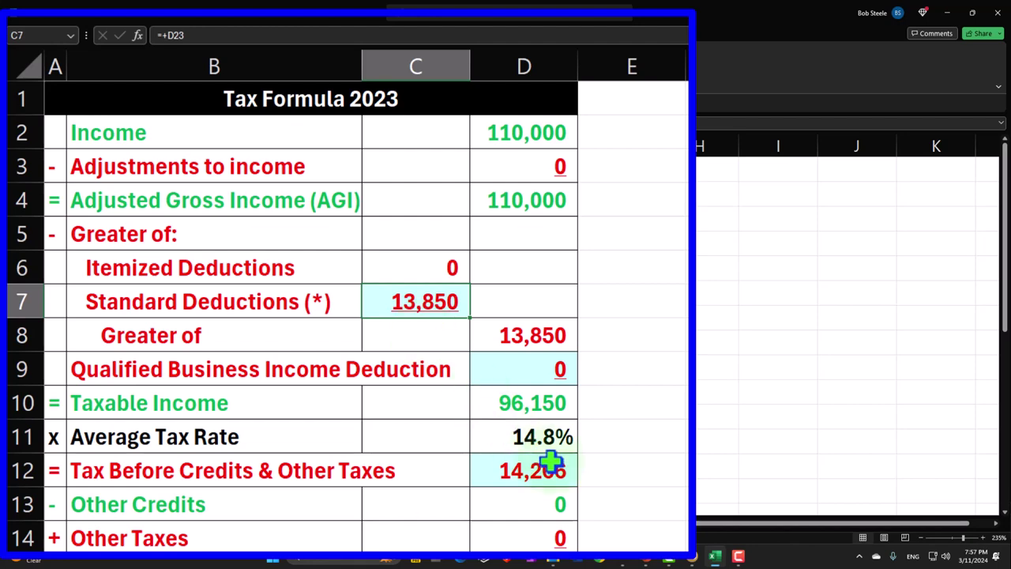
{"action": "left_click", "coordinate": [649, 474]}
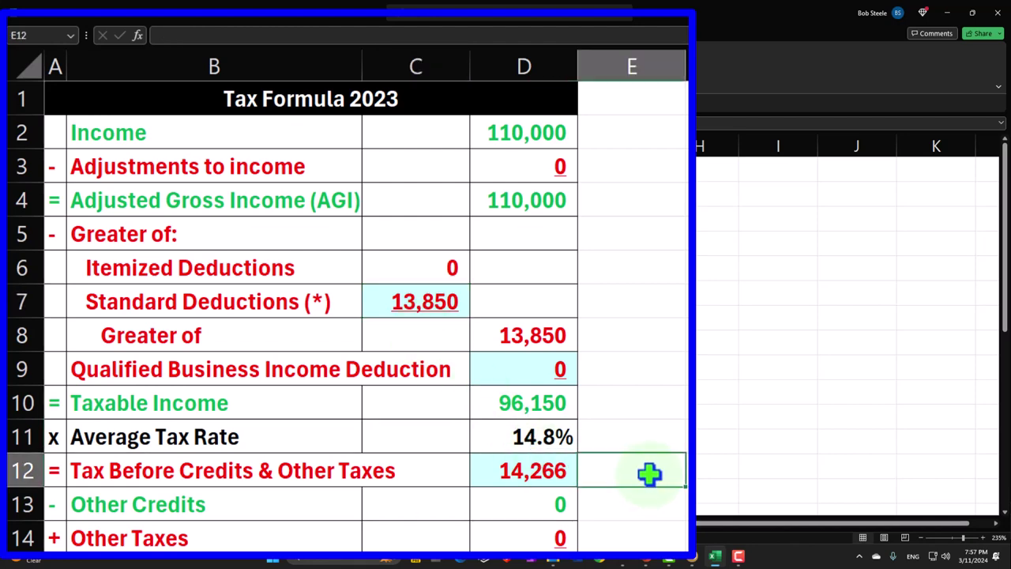
{"action": "type", "text": "142"}
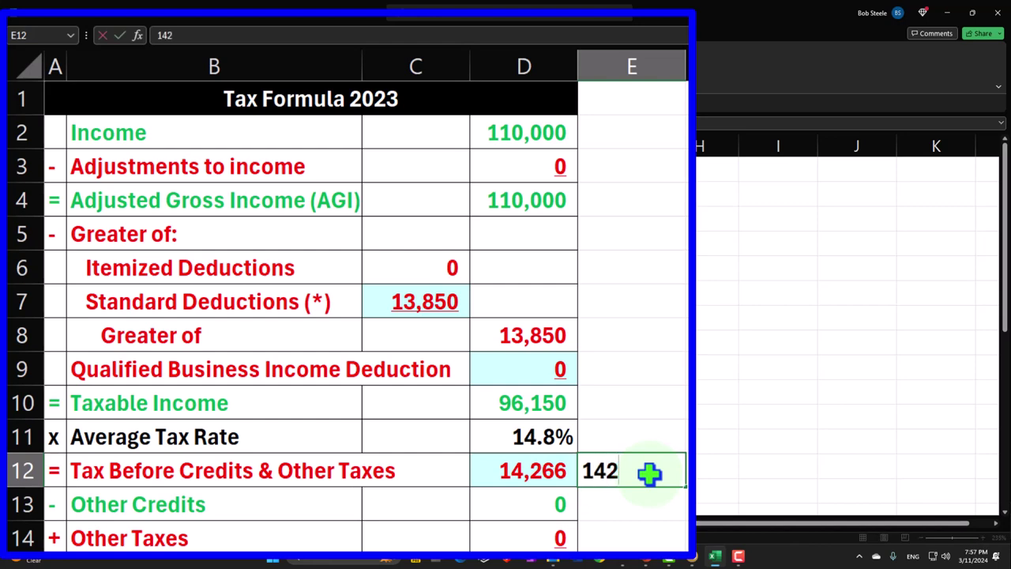
{"action": "type", "text": "66"}
{"action": "key", "text": "Return"}
Look up the line 16 tax on Form 1040 in Lacerte and enter 15766 in D12 of the Excel tax formula
{"action": "key", "text": "Up"}
{"action": "key", "text": "Left"}
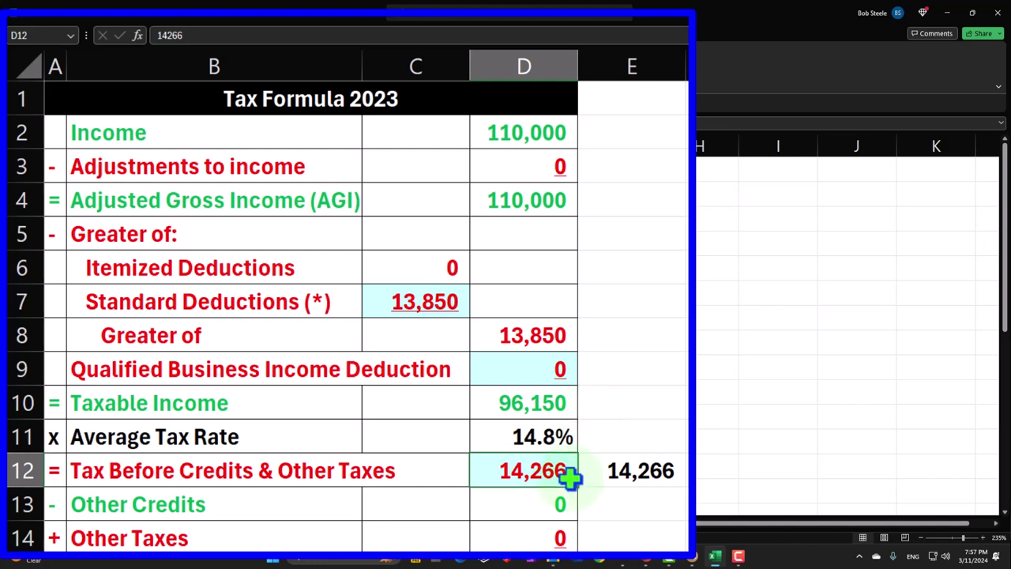
{"action": "left_click", "coordinate": [692, 557]}
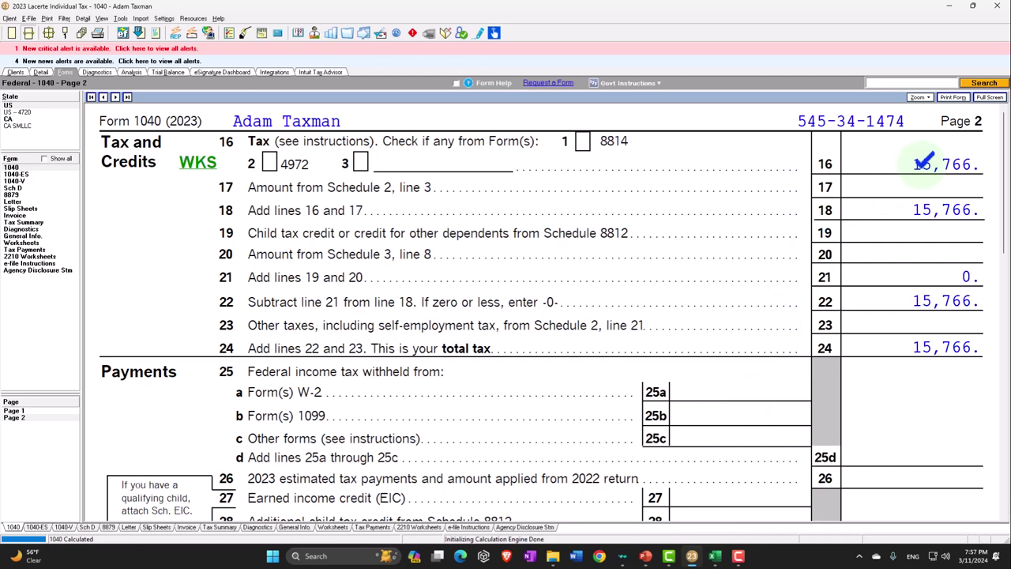
{"action": "left_click", "coordinate": [714, 556]}
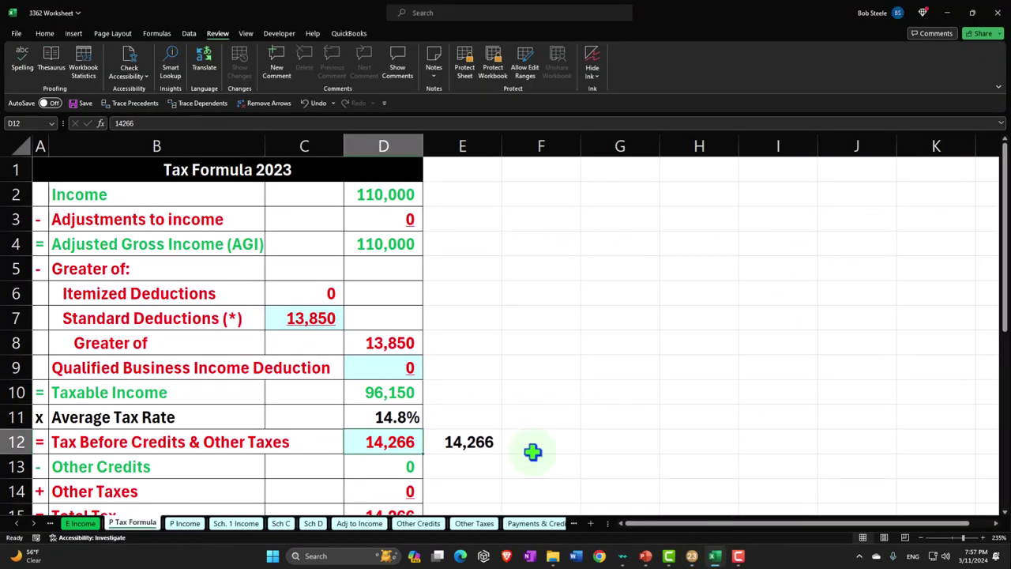
{"action": "type", "text": "15,7"}
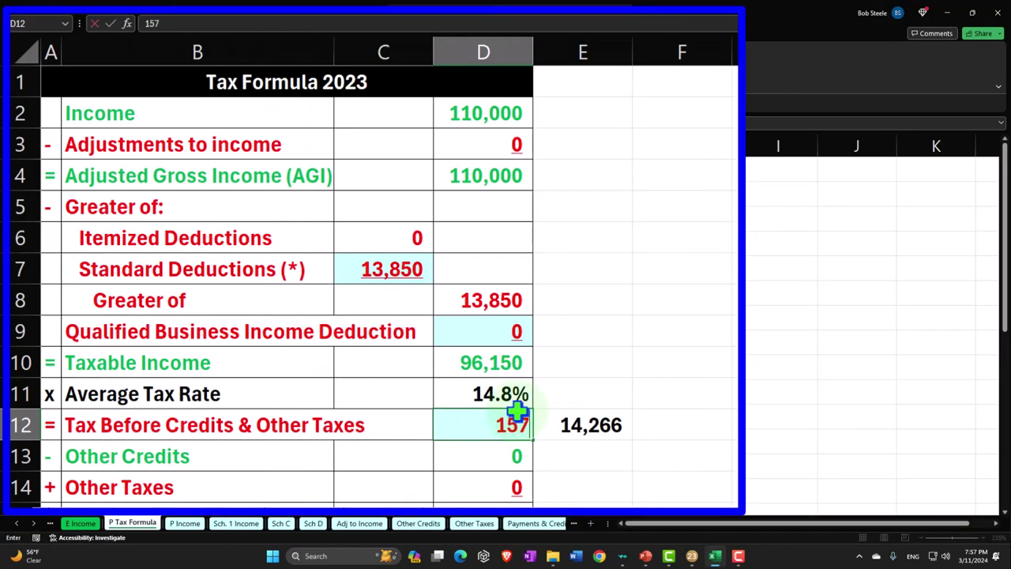
{"action": "type", "text": "66"}
{"action": "key", "text": "Return"}
Calculate the increase in tax in cell F12 with =D12-E12
{"action": "key", "text": "Right"}
{"action": "key", "text": "Right"}
{"action": "key", "text": "Up"}
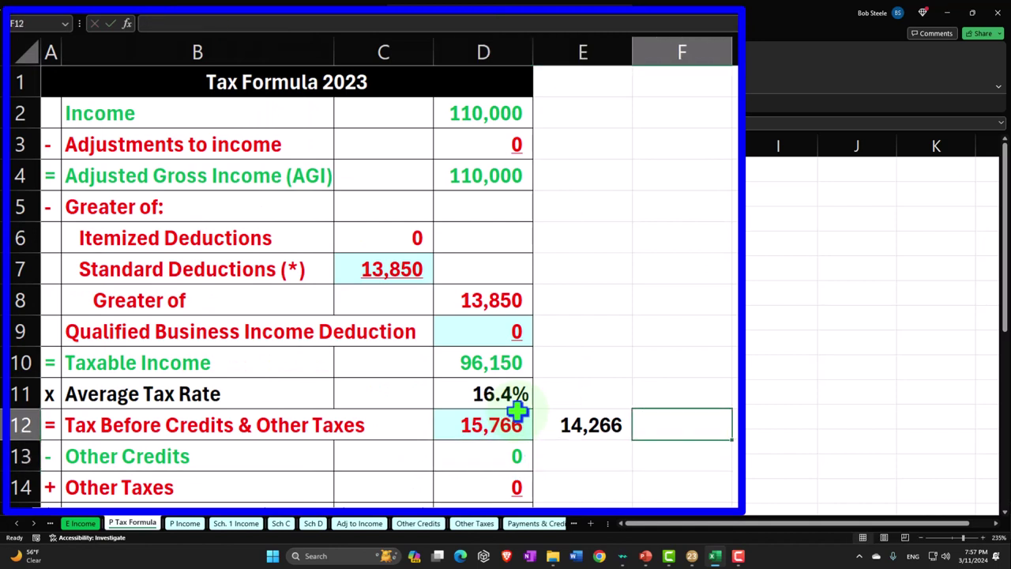
{"action": "type", "text": "="}
{"action": "left_click", "coordinate": [517, 410]}
{"action": "type", "text": "-E12"}
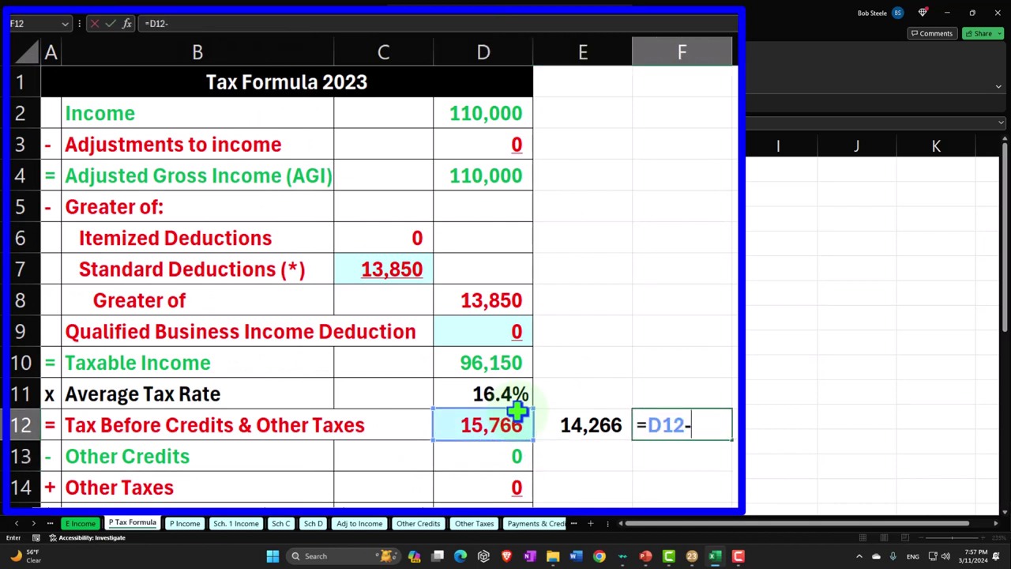
{"action": "key", "text": "Return"}
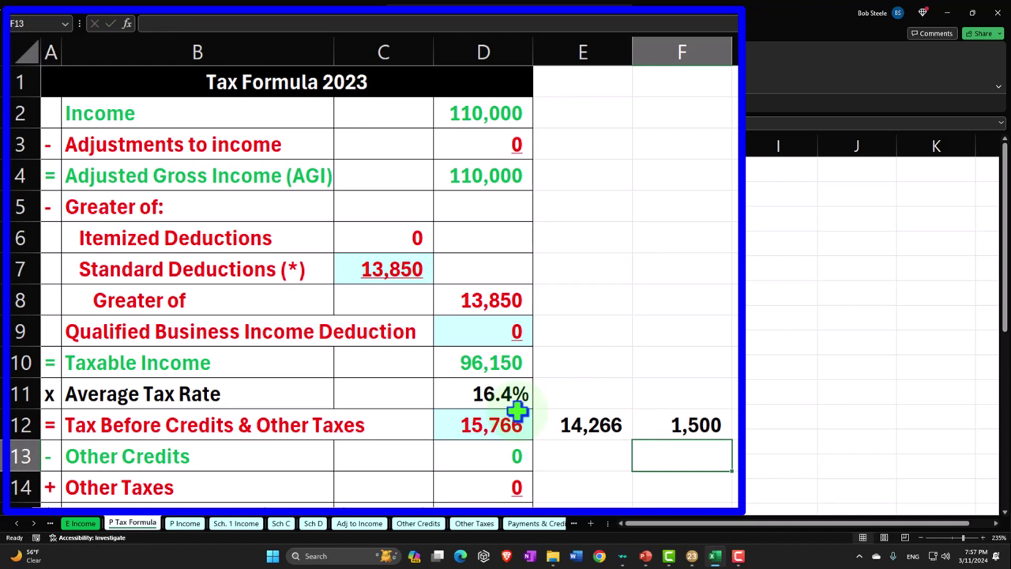
Enter the capital gain of 10000 in cell F11 above the tax difference
{"action": "key", "text": "Up"}
{"action": "key", "text": "Up"}
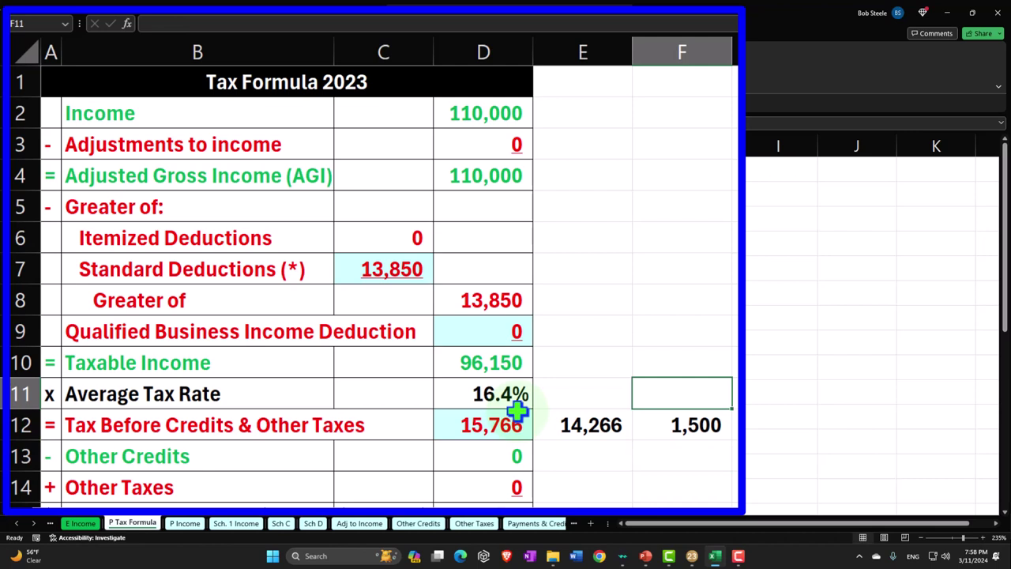
{"action": "type", "text": "10000"}
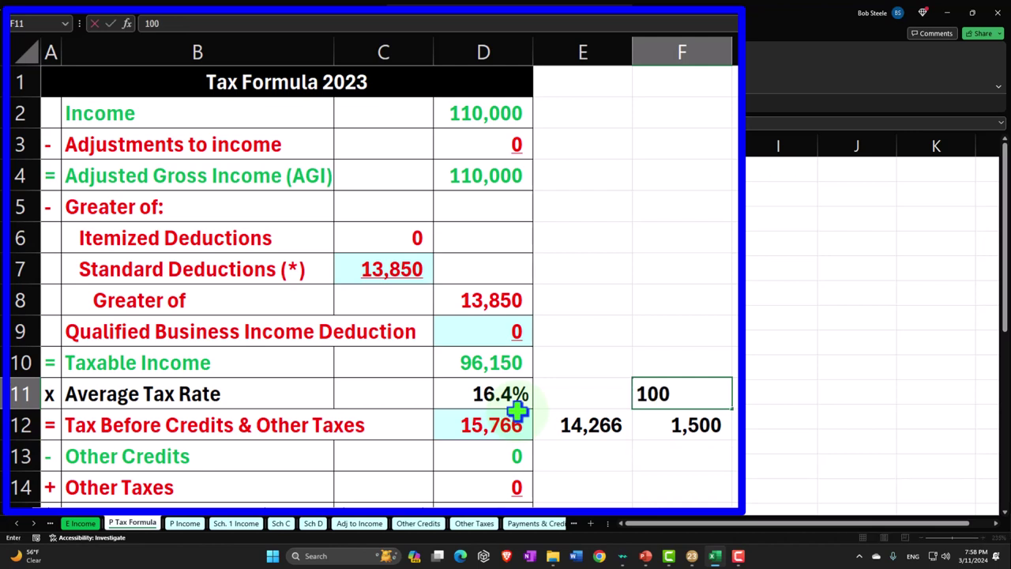
{"action": "key", "text": "Return"}
Try subtracting the gain from the tax difference in cell F13 with =F12-F11
{"action": "key", "text": "Return"}
{"action": "type", "text": "="}
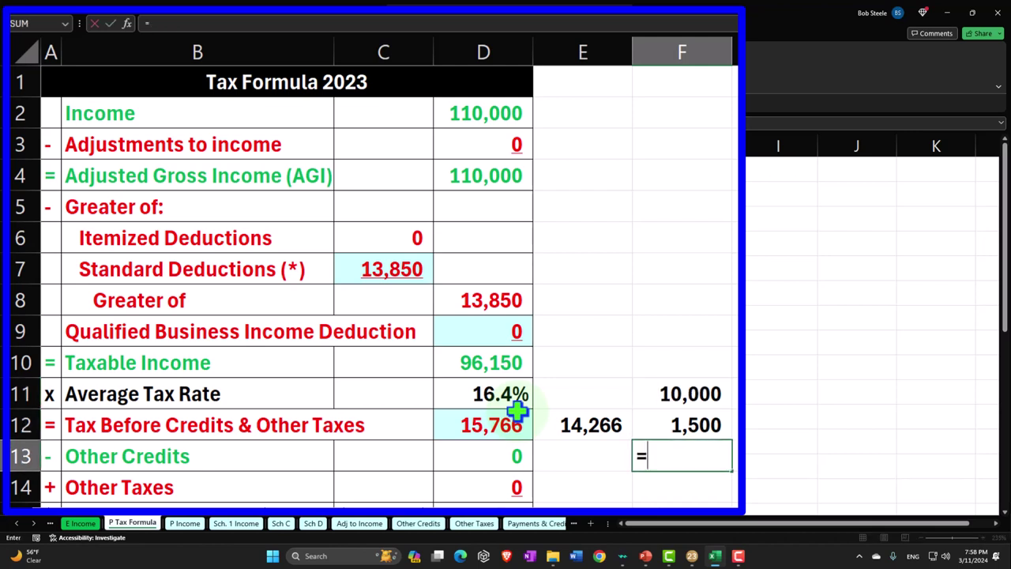
{"action": "key", "text": "Up"}
{"action": "type", "text": "-"}
{"action": "key", "text": "Up"}
{"action": "key", "text": "Up"}
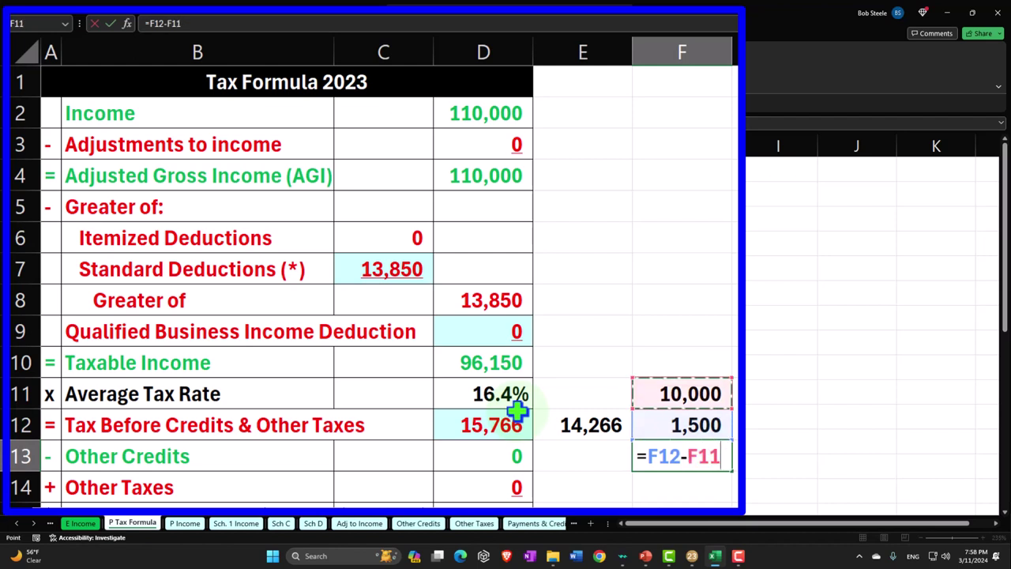
{"action": "key", "text": "ctrl+Return"}
Compute the tax rate on the gain in cell F13 with =F12/F11 and format it as a percentage
{"action": "type", "text": "="}
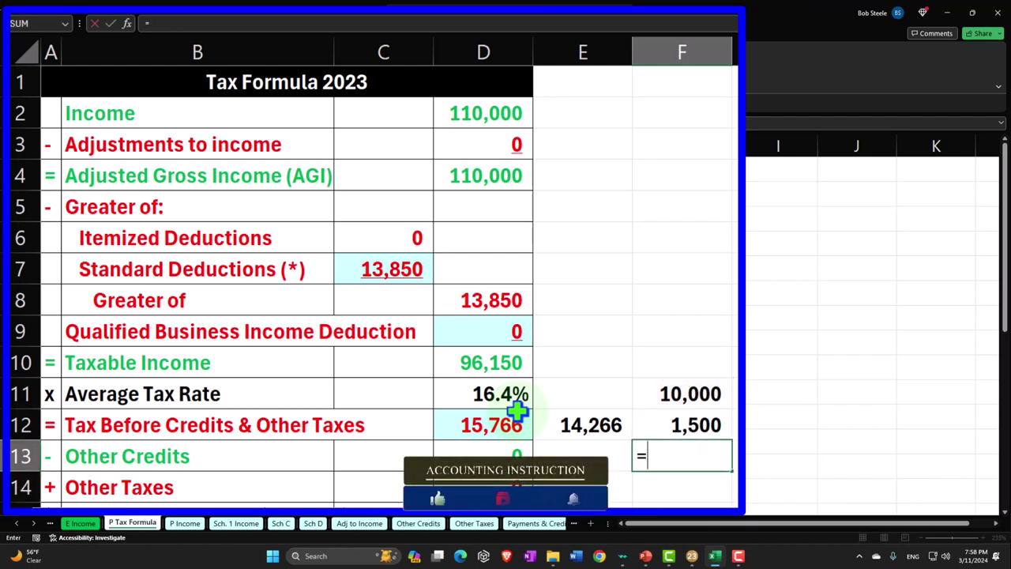
{"action": "key", "text": "Up"}
{"action": "type", "text": "/"}
{"action": "key", "text": "Up"}
{"action": "key", "text": "Up"}
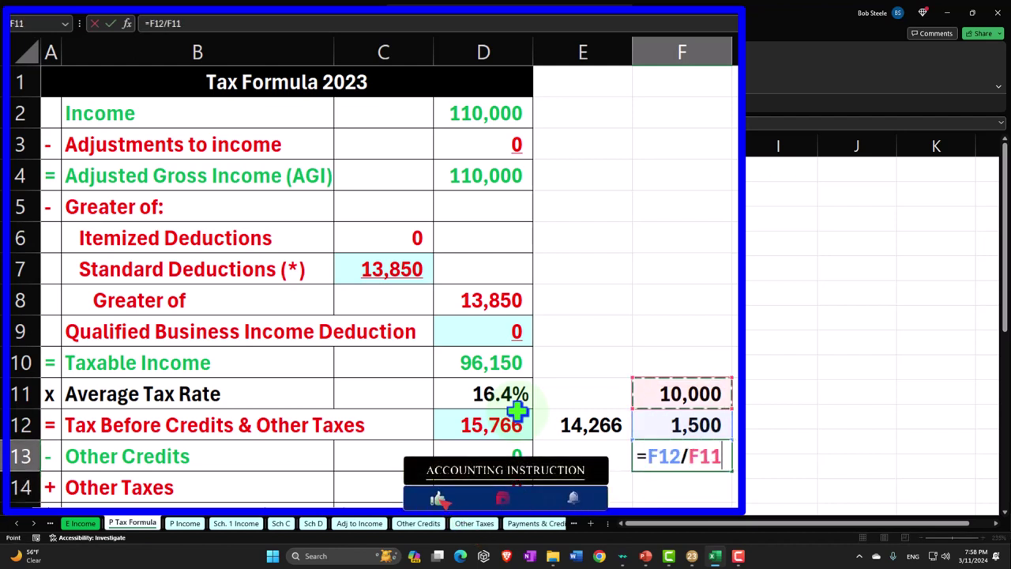
{"action": "key", "text": "Return"}
{"action": "key", "text": "Up"}
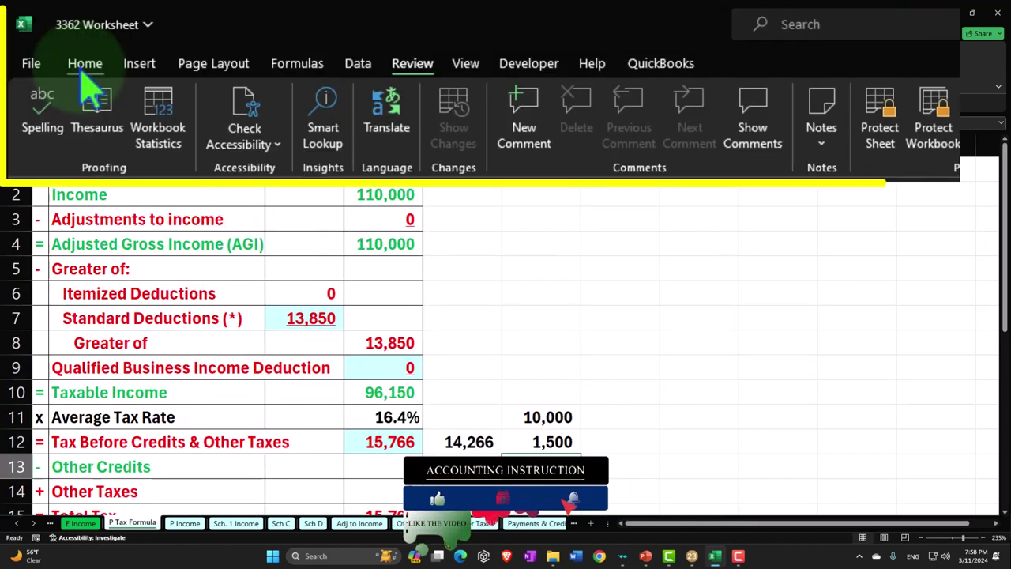
{"action": "left_click", "coordinate": [44, 33]}
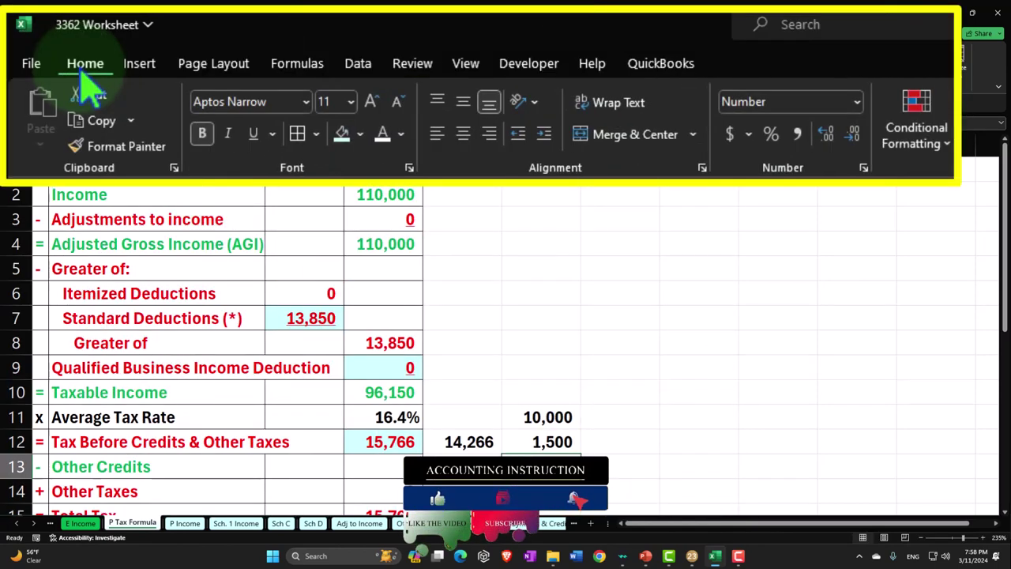
{"action": "left_click", "coordinate": [774, 135]}
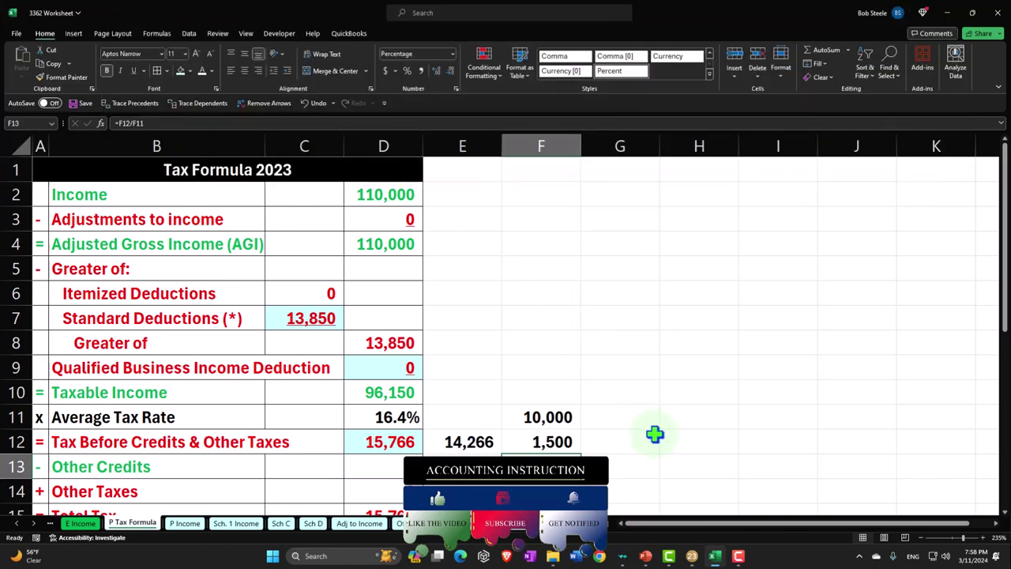
Switch to Lacerte and check the ordinary bracket and effective tax rate in the Tax Summary
{"action": "left_click", "coordinate": [692, 556]}
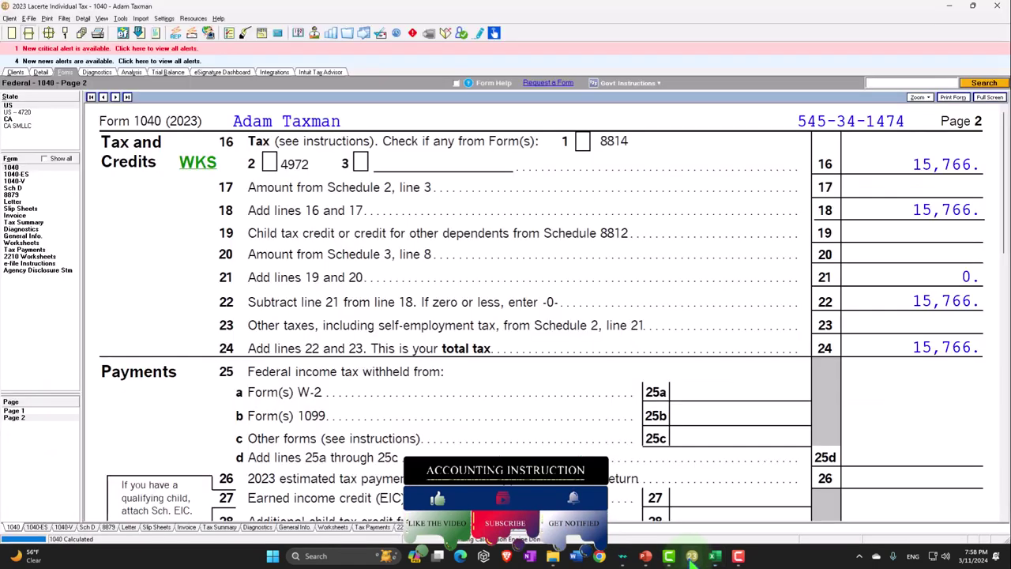
{"action": "left_click", "coordinate": [24, 222]}
{"action": "scroll", "coordinate": [621, 356], "scroll_direction": "down", "scroll_amount": 5}
{"action": "scroll", "coordinate": [628, 368], "scroll_direction": "down", "scroll_amount": 1}
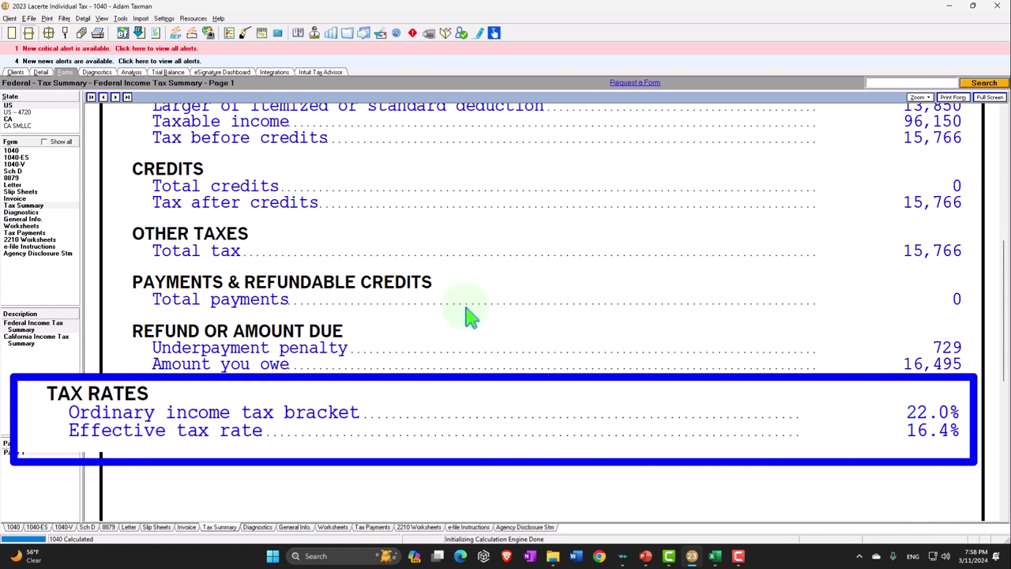
Review the capital gain on line 7 through taxable income on line 15 of Form 1040
{"action": "left_click", "coordinate": [26, 155]}
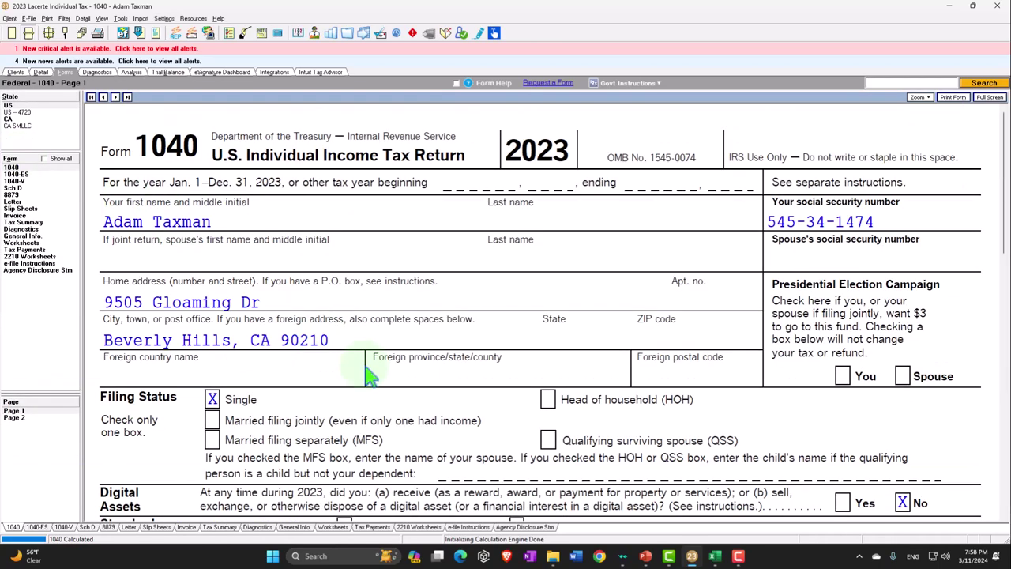
{"action": "scroll", "coordinate": [371, 379], "scroll_direction": "down", "scroll_amount": 10}
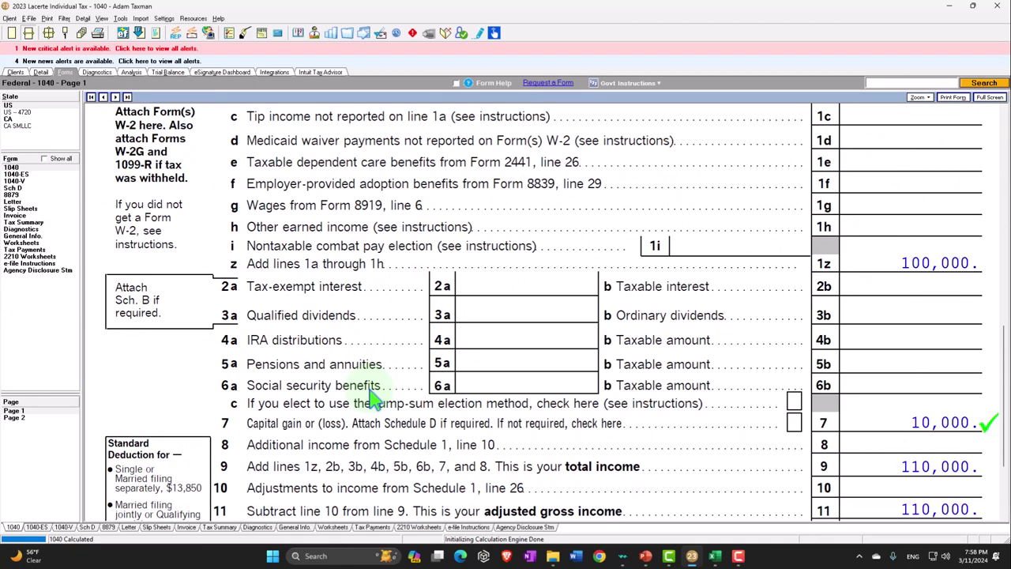
{"action": "scroll", "coordinate": [374, 401], "scroll_direction": "down", "scroll_amount": 1}
{"action": "scroll", "coordinate": [375, 401], "scroll_direction": "down", "scroll_amount": 1}
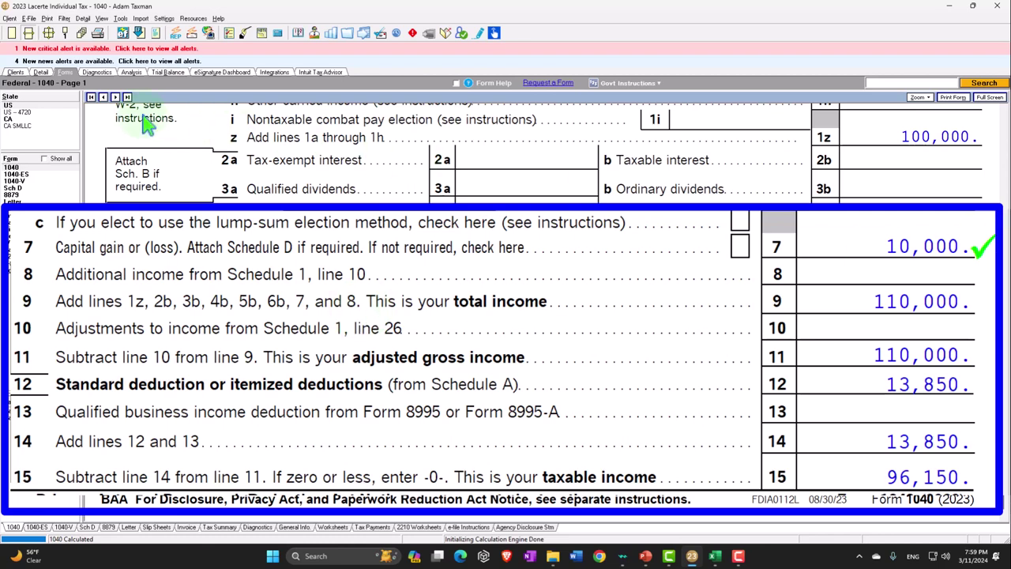
Enter an expense of sale of 20 for the Stock A disposition in the Schedule D input detail
{"action": "left_click", "coordinate": [41, 73]}
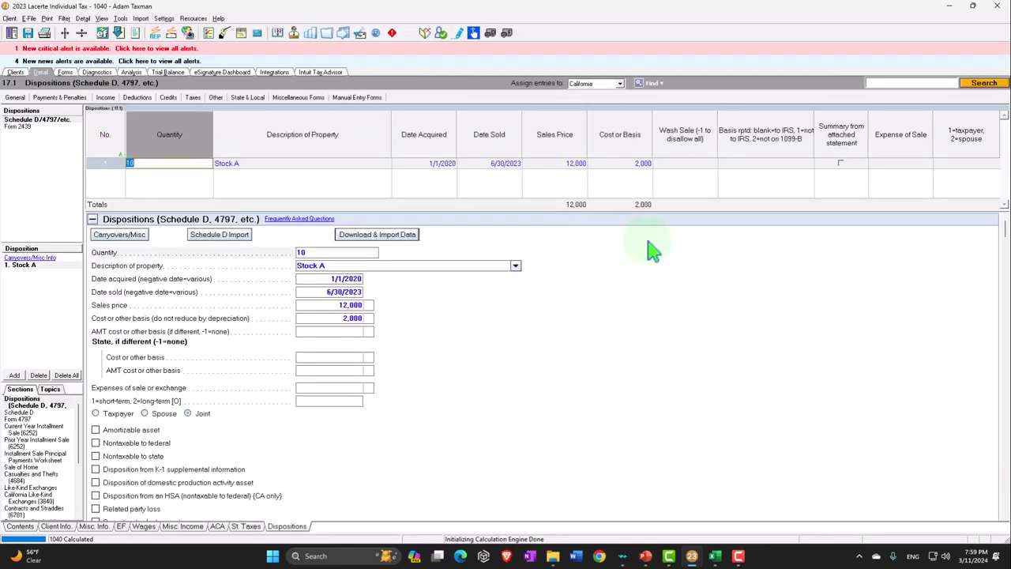
{"action": "left_click", "coordinate": [899, 164]}
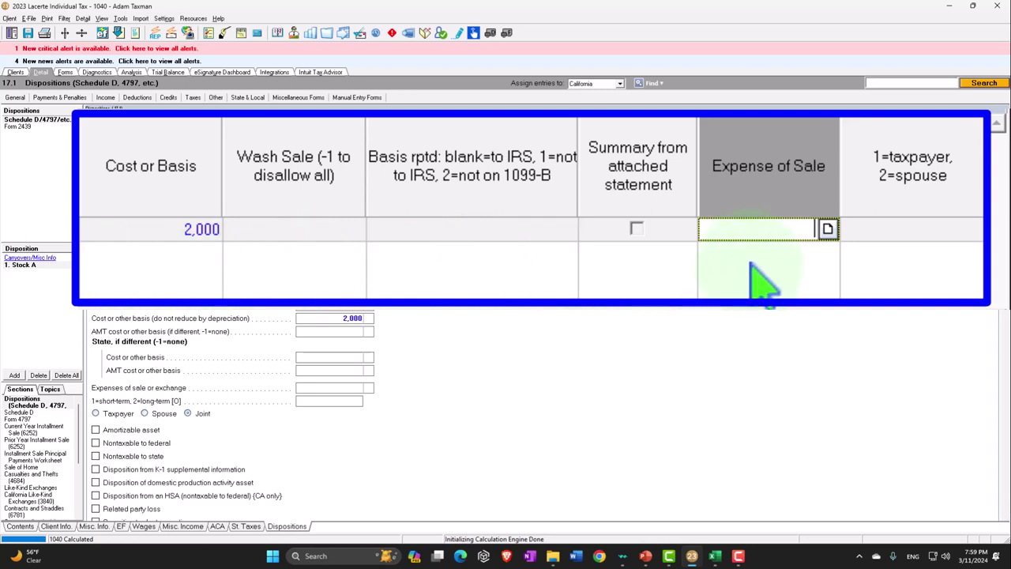
{"action": "key", "text": "Tab"}
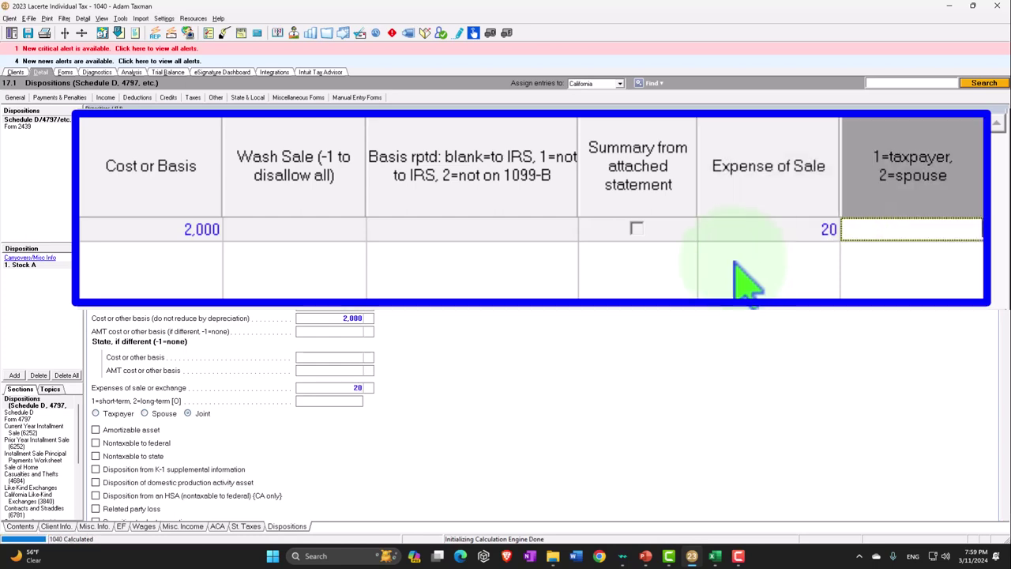
Check how the sale expense flows through Form 1040, the Form 8949 adjustment columns and Schedule D Part II
{"action": "left_click", "coordinate": [67, 73]}
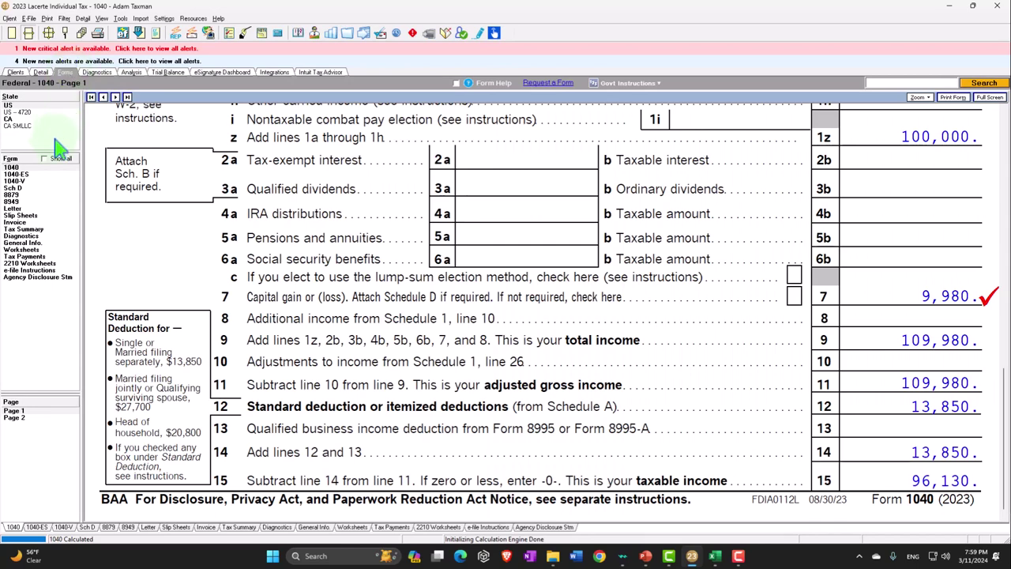
{"action": "left_click", "coordinate": [24, 202]}
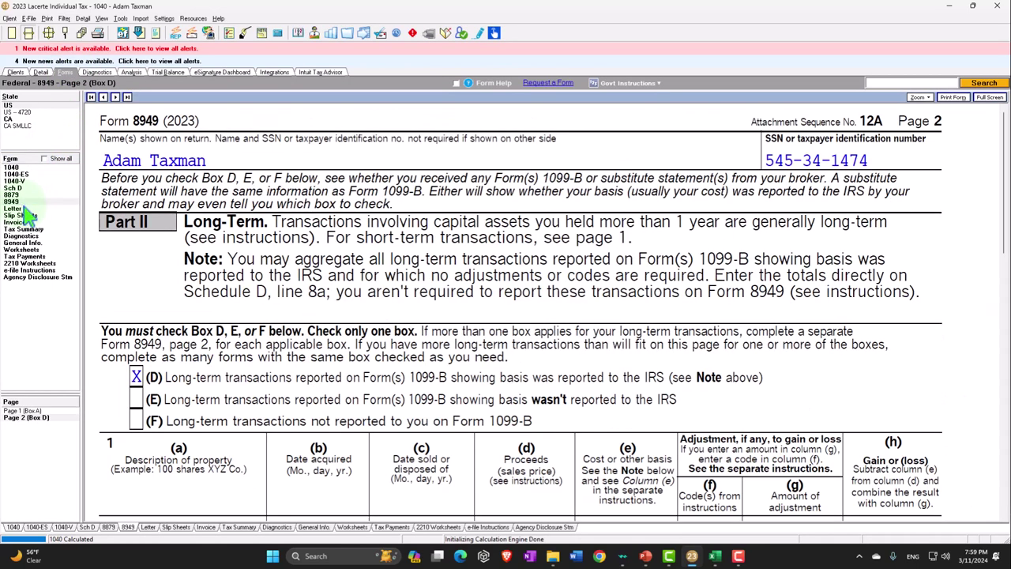
{"action": "scroll", "coordinate": [632, 372], "scroll_direction": "down", "scroll_amount": 5}
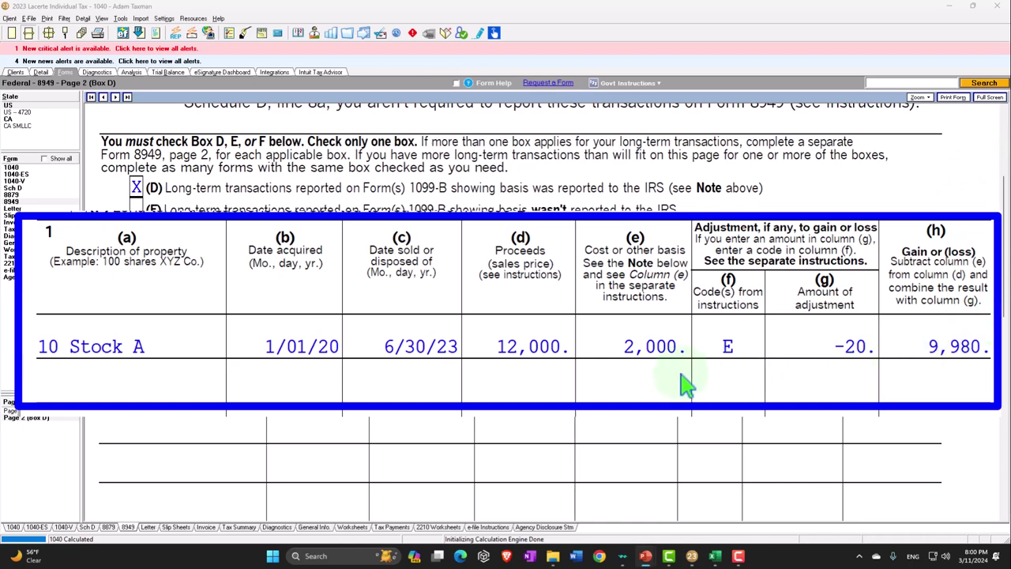
{"action": "left_click", "coordinate": [12, 187]}
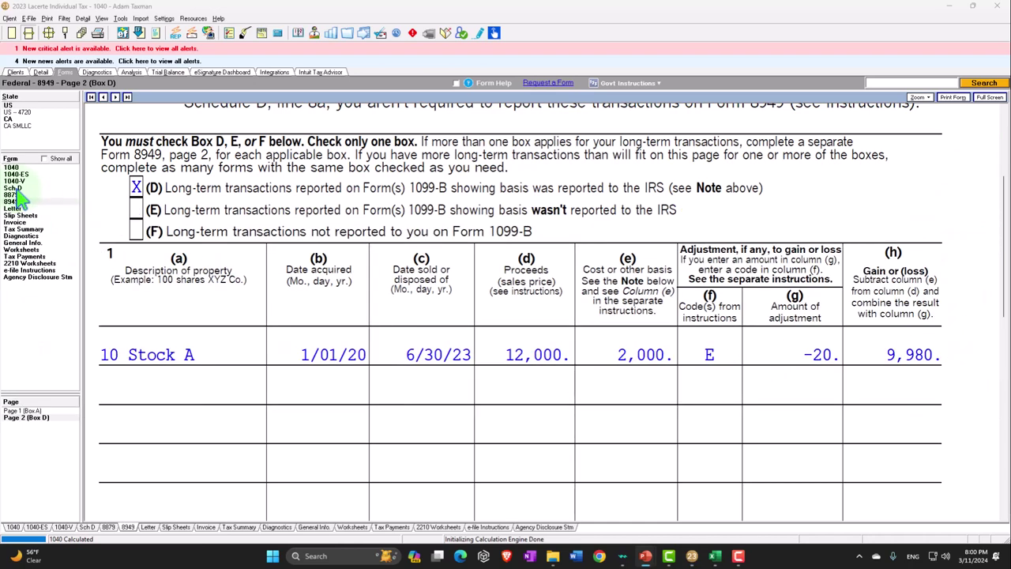
{"action": "scroll", "coordinate": [336, 304], "scroll_direction": "down", "scroll_amount": 3}
{"action": "scroll", "coordinate": [332, 304], "scroll_direction": "down", "scroll_amount": 6}
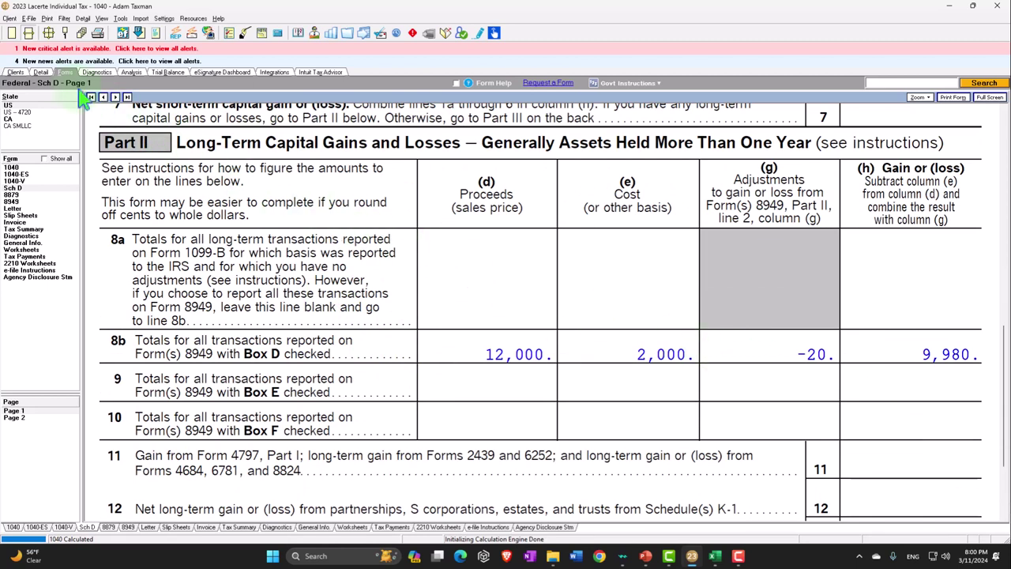
Clear the expense of sale from the Stock A disposition
{"action": "left_click", "coordinate": [41, 72]}
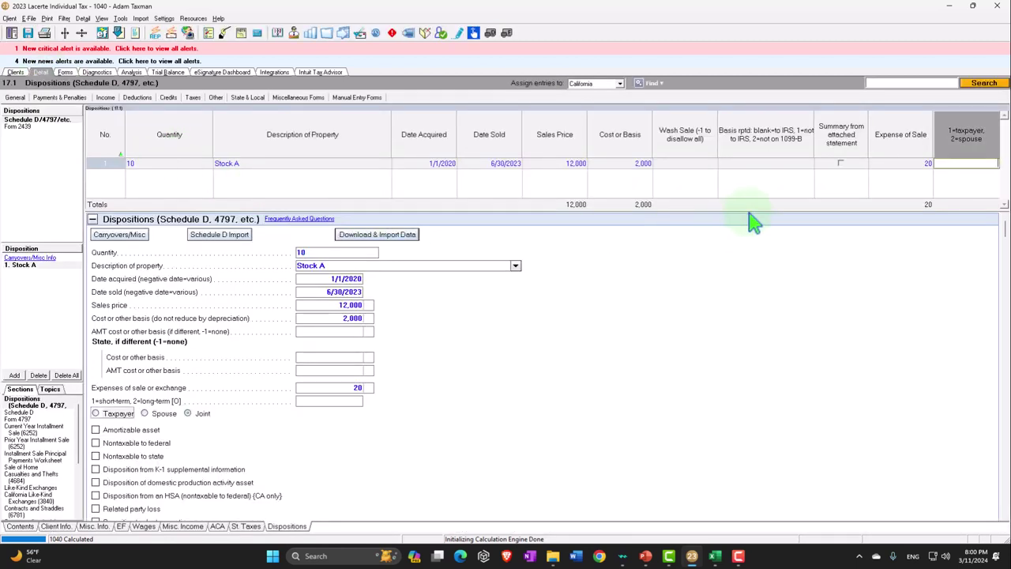
{"action": "left_click", "coordinate": [900, 164]}
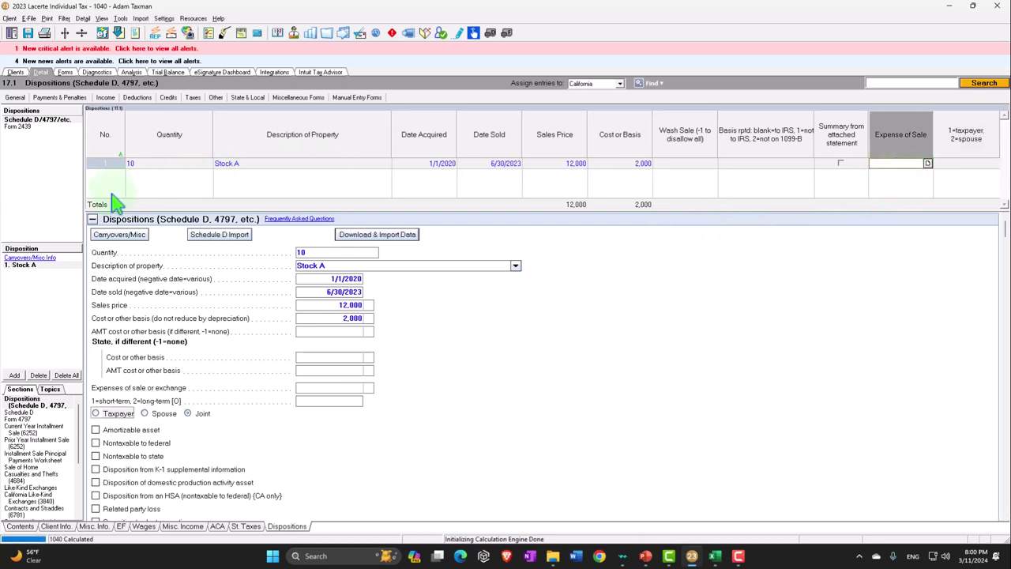
Add a second disposition with a quantity of 20 and the property description Stock B
{"action": "left_click", "coordinate": [14, 375]}
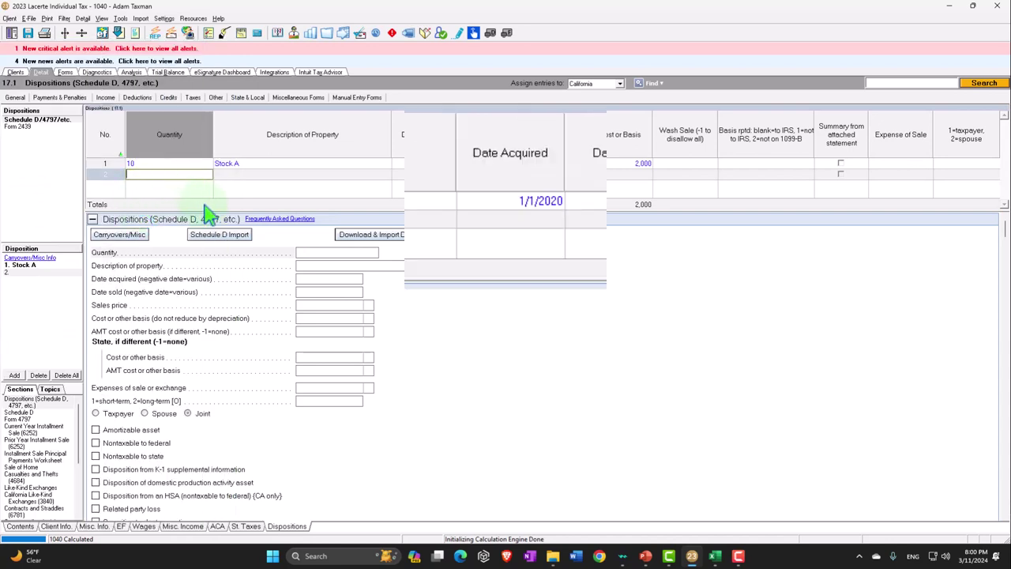
{"action": "type", "text": "20"}
{"action": "key", "text": "Tab"}
{"action": "type", "text": "Stock "}
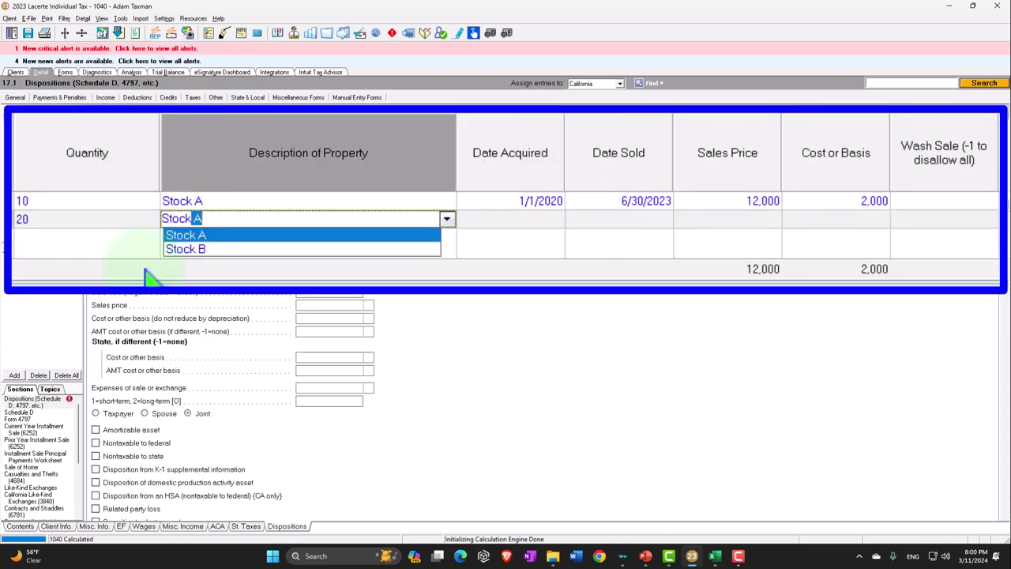
{"action": "type", "text": "B"}
{"action": "key", "text": "Tab"}
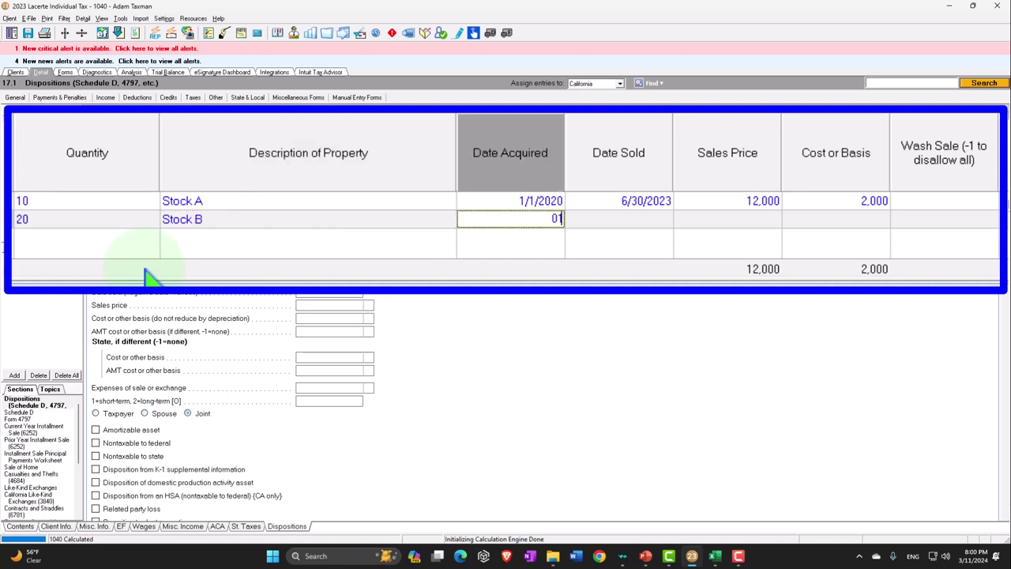
Set Stock B's date acquired to 1/1/2023, date sold to 6/30/2023, sales price to 20,000 and cost basis to 16,000
{"action": "type", "text": "01012023"}
{"action": "key", "text": "Tab"}
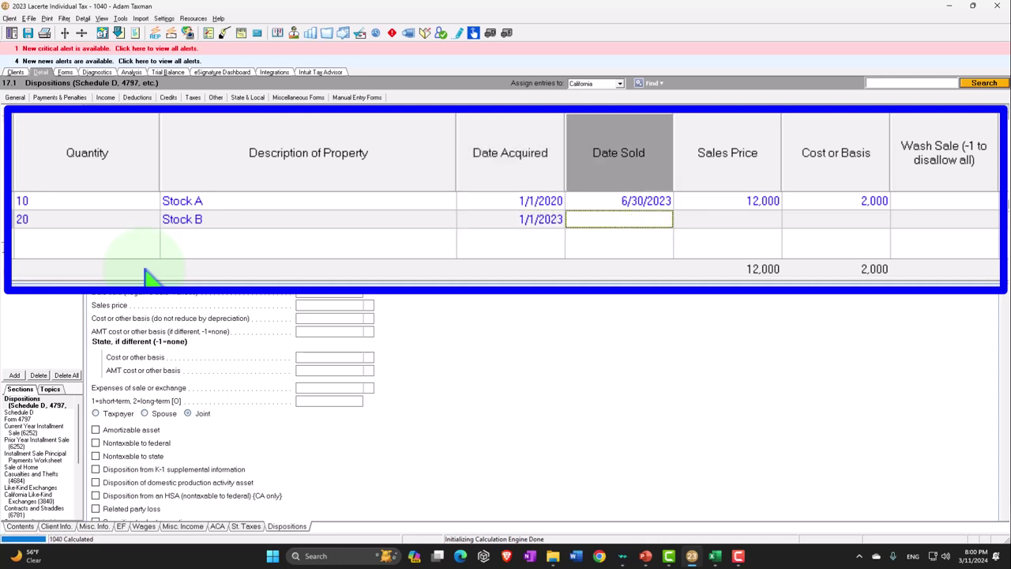
{"action": "type", "text": "06302023"}
{"action": "key", "text": "Tab"}
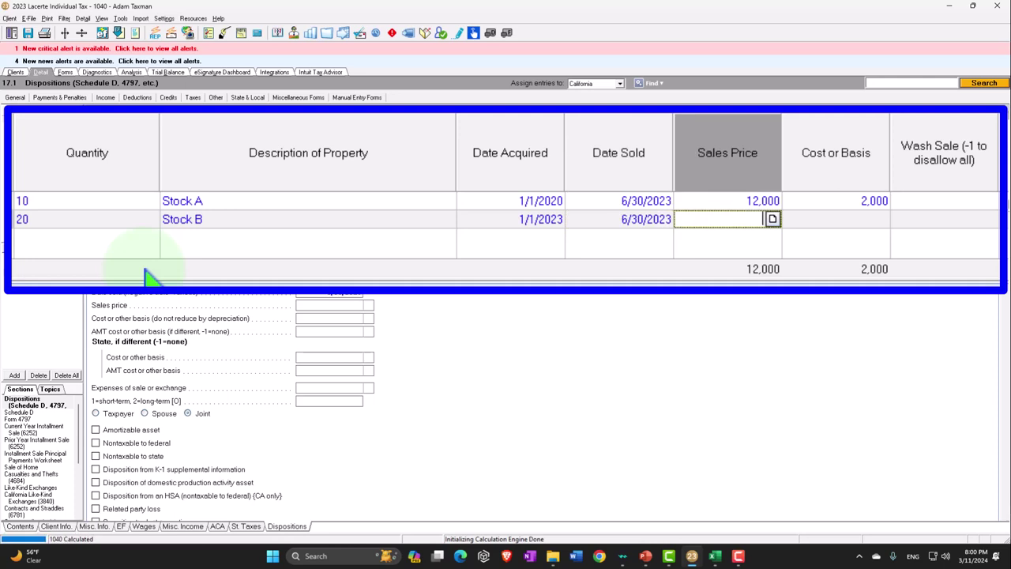
{"action": "key", "text": "Tab"}
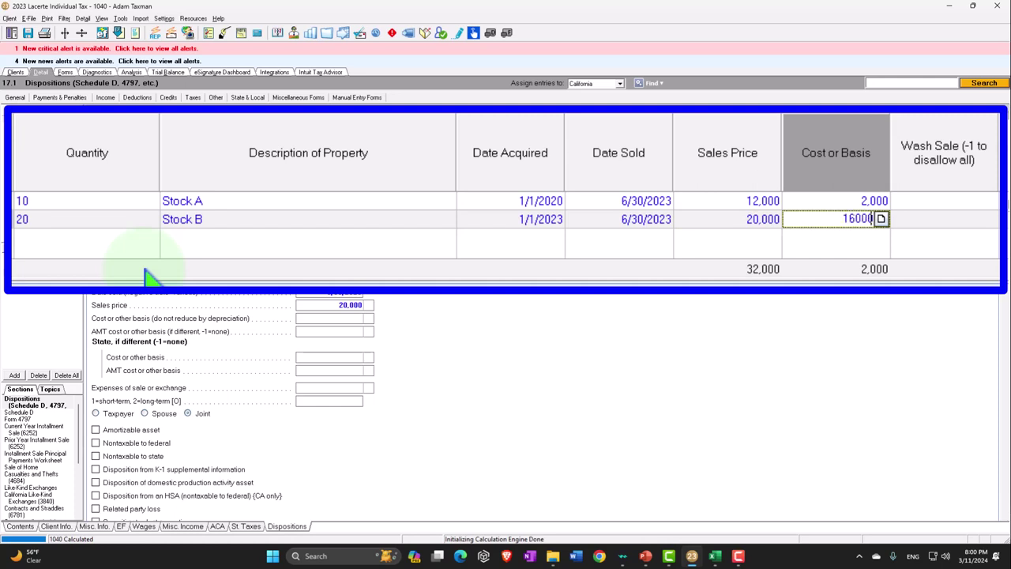
{"action": "key", "text": "Tab"}
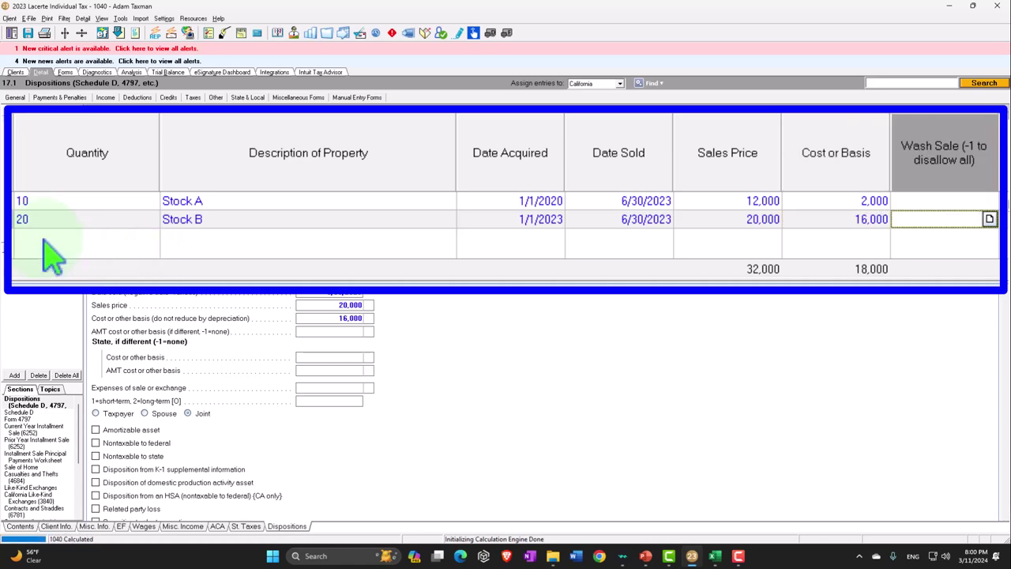
Review Schedule D's short-term gain in Part I, long-term gain in Part II, and lines 17 to 20 on page 2
{"action": "left_click", "coordinate": [64, 72]}
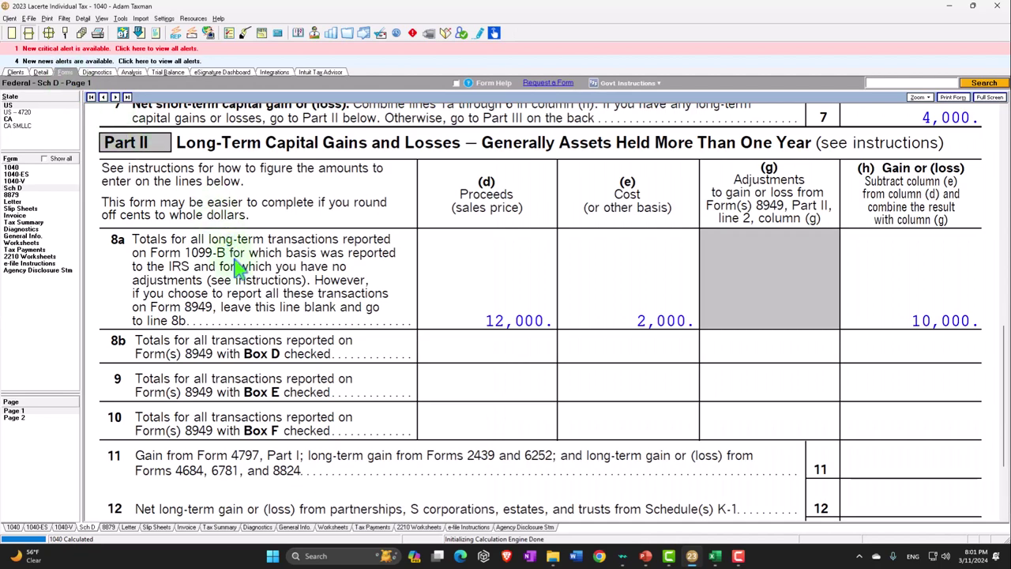
{"action": "scroll", "coordinate": [294, 304], "scroll_direction": "up", "scroll_amount": 3}
{"action": "scroll", "coordinate": [293, 304], "scroll_direction": "up", "scroll_amount": 12}
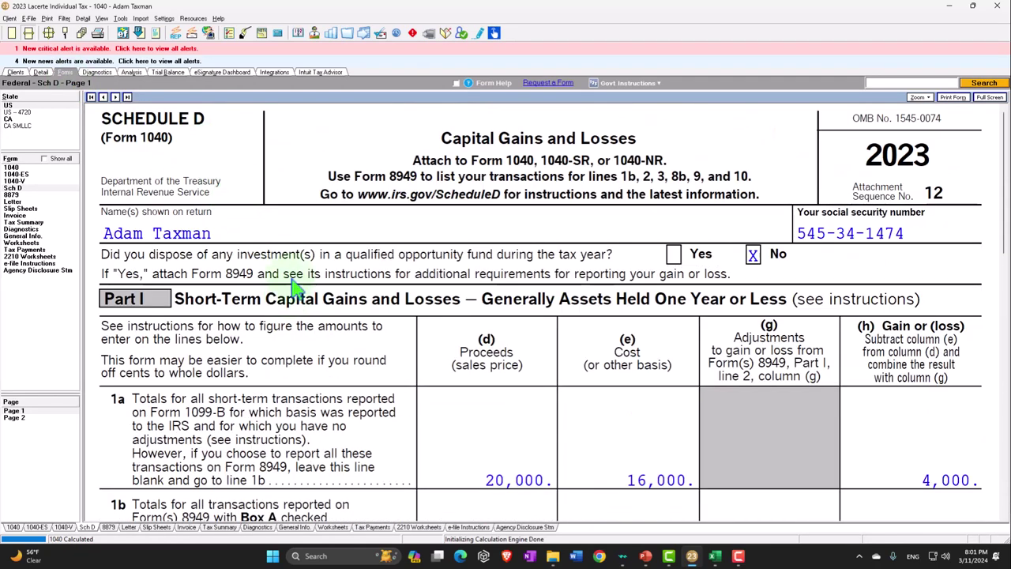
{"action": "scroll", "coordinate": [263, 272], "scroll_direction": "down", "scroll_amount": 2}
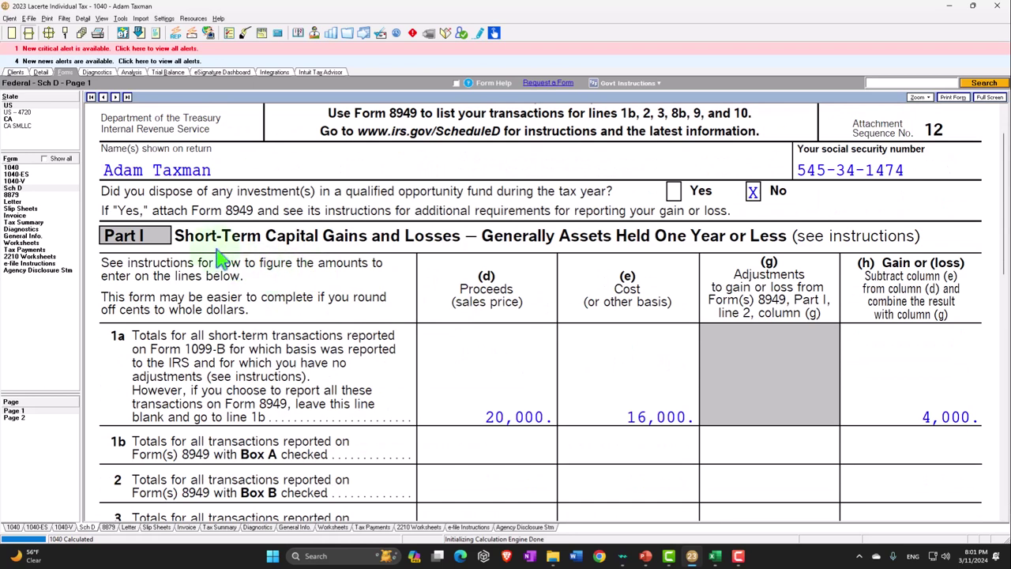
{"action": "scroll", "coordinate": [221, 254], "scroll_direction": "down", "scroll_amount": 2}
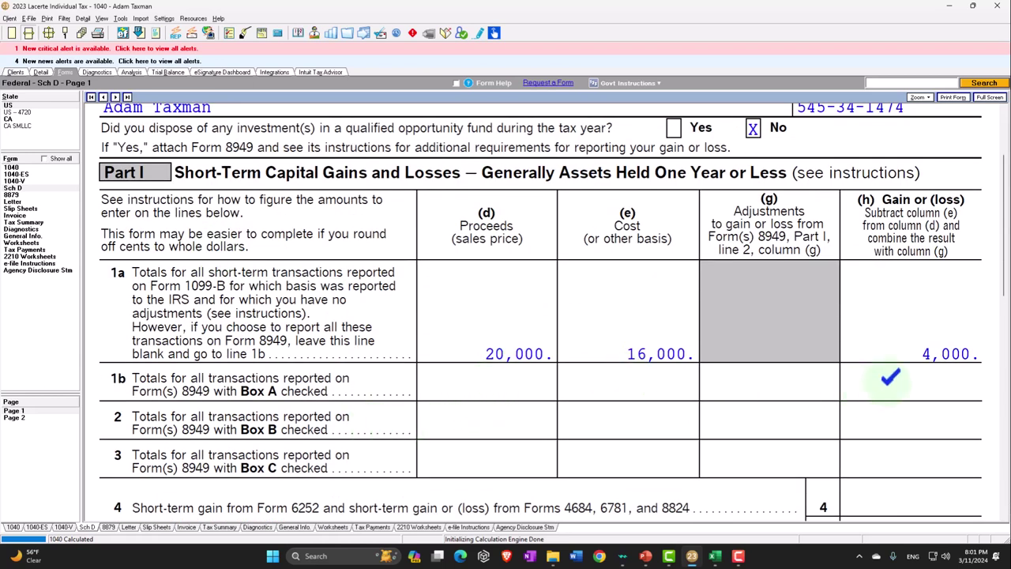
{"action": "scroll", "coordinate": [890, 377], "scroll_direction": "down", "scroll_amount": 12}
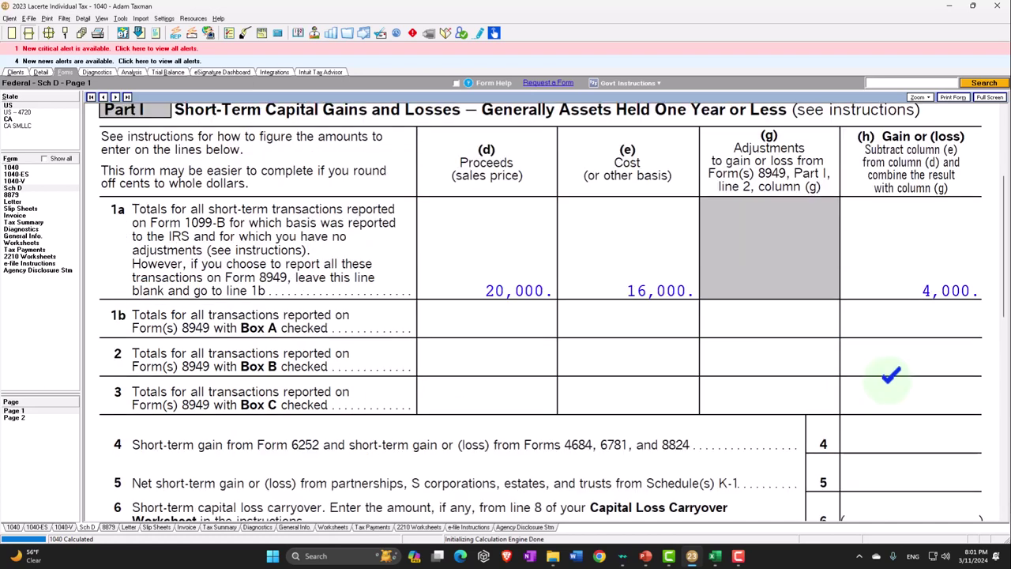
{"action": "scroll", "coordinate": [890, 388], "scroll_direction": "down", "scroll_amount": 2}
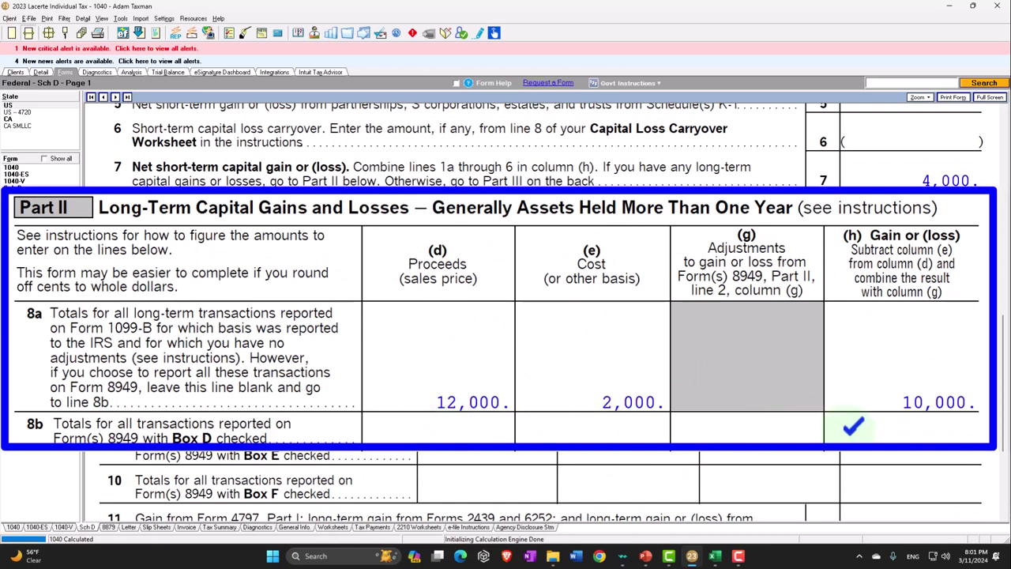
{"action": "scroll", "coordinate": [861, 406], "scroll_direction": "down", "scroll_amount": 5}
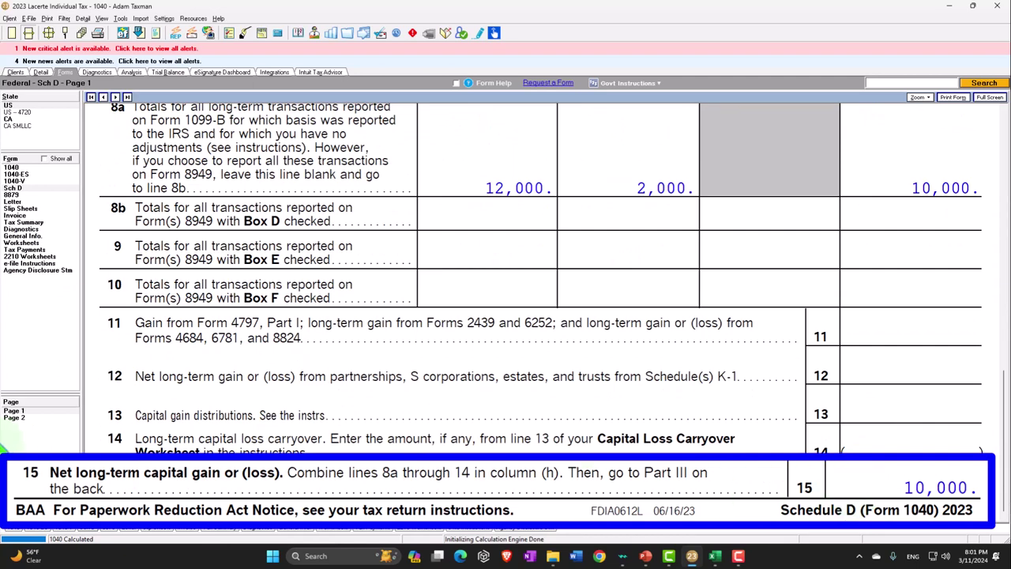
{"action": "left_click", "coordinate": [13, 417]}
{"action": "scroll", "coordinate": [407, 404], "scroll_direction": "down", "scroll_amount": 5}
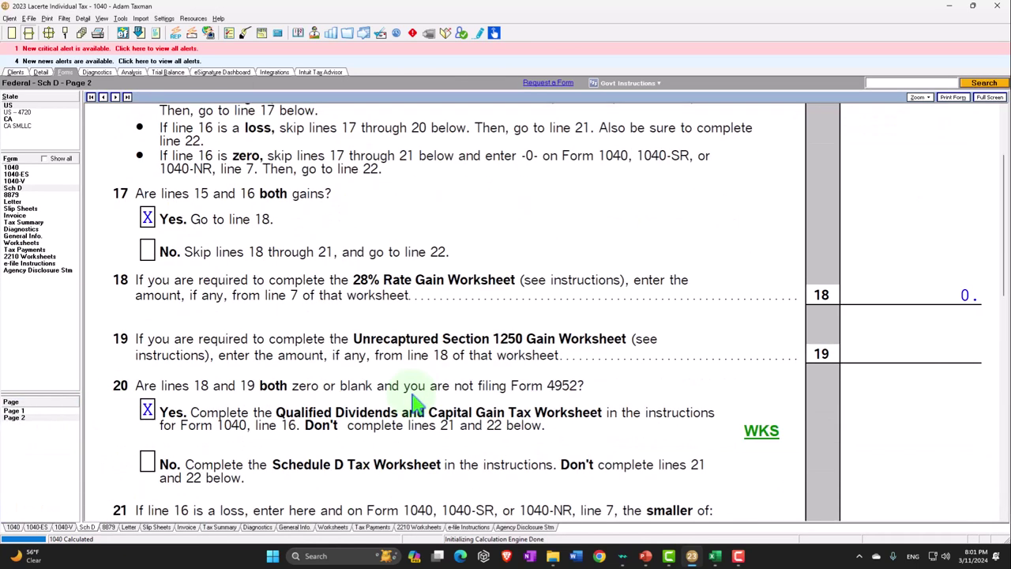
Check Schedule D line 16, then review Form 1040's capital gain on line 7, taxable income on line 15 and tax on line 16
{"action": "scroll", "coordinate": [416, 404], "scroll_direction": "up", "scroll_amount": 5}
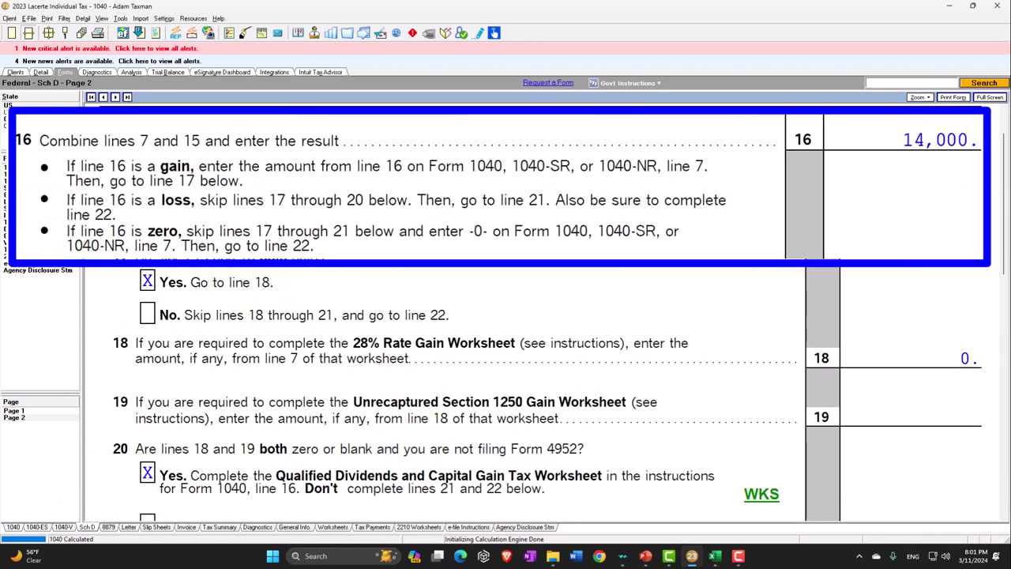
{"action": "left_click", "coordinate": [11, 166]}
{"action": "scroll", "coordinate": [435, 294], "scroll_direction": "down", "scroll_amount": 10}
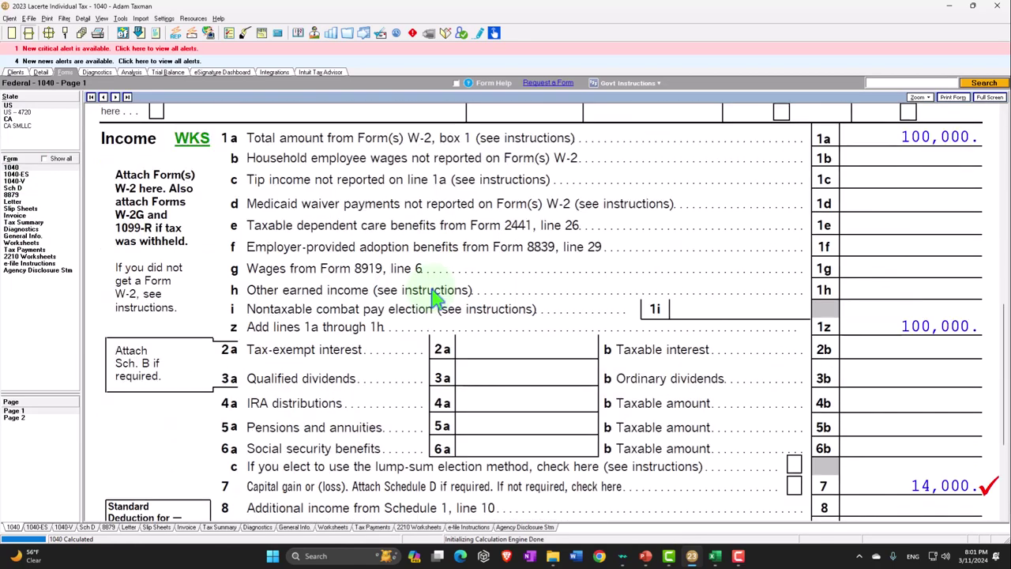
{"action": "scroll", "coordinate": [435, 293], "scroll_direction": "down", "scroll_amount": 2}
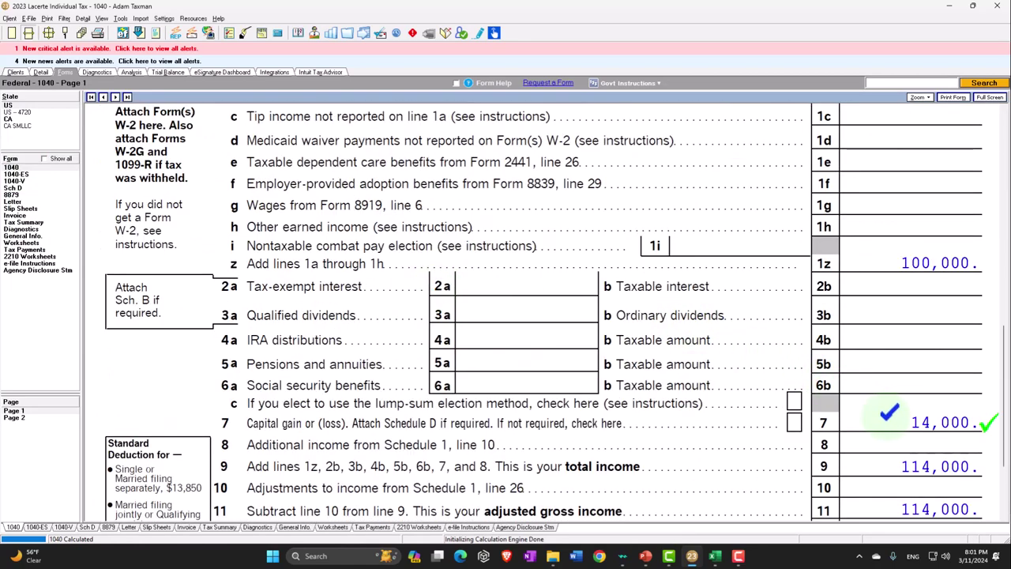
{"action": "scroll", "coordinate": [888, 411], "scroll_direction": "down", "scroll_amount": 4}
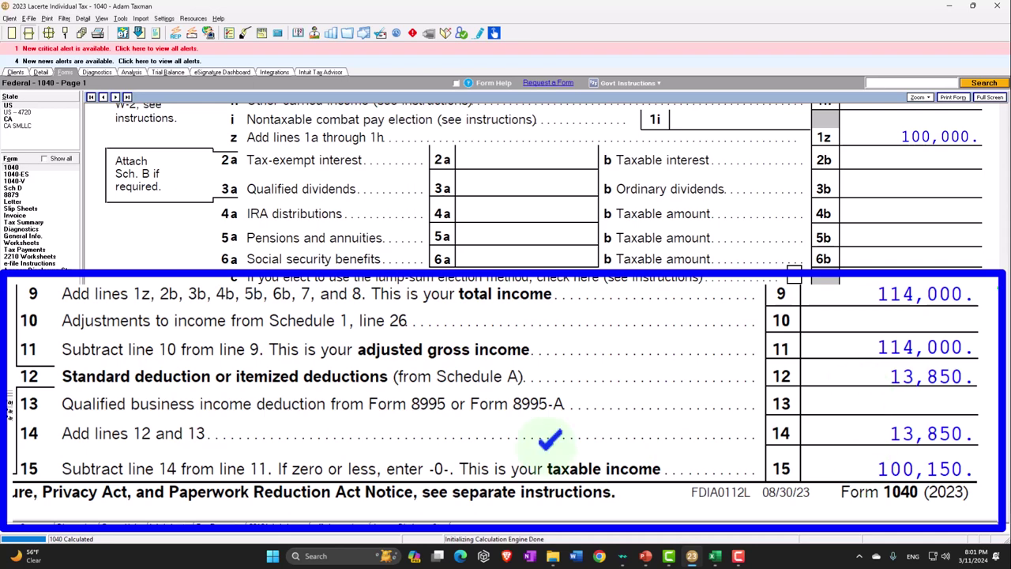
{"action": "scroll", "coordinate": [117, 426], "scroll_direction": "down", "scroll_amount": 3}
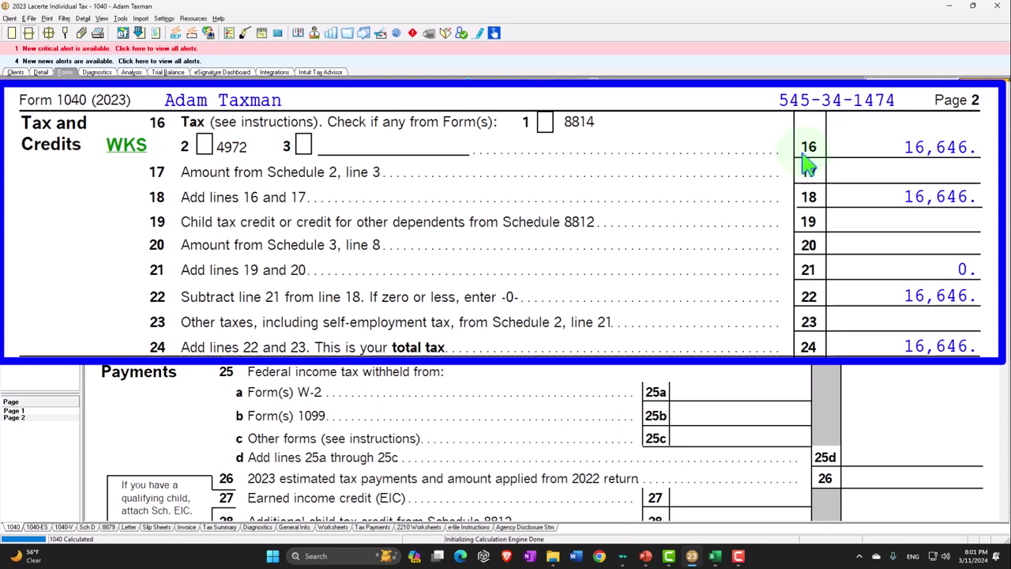
Delete the Stock A disposition from the Schedule D dispositions
{"action": "left_click", "coordinate": [40, 71]}
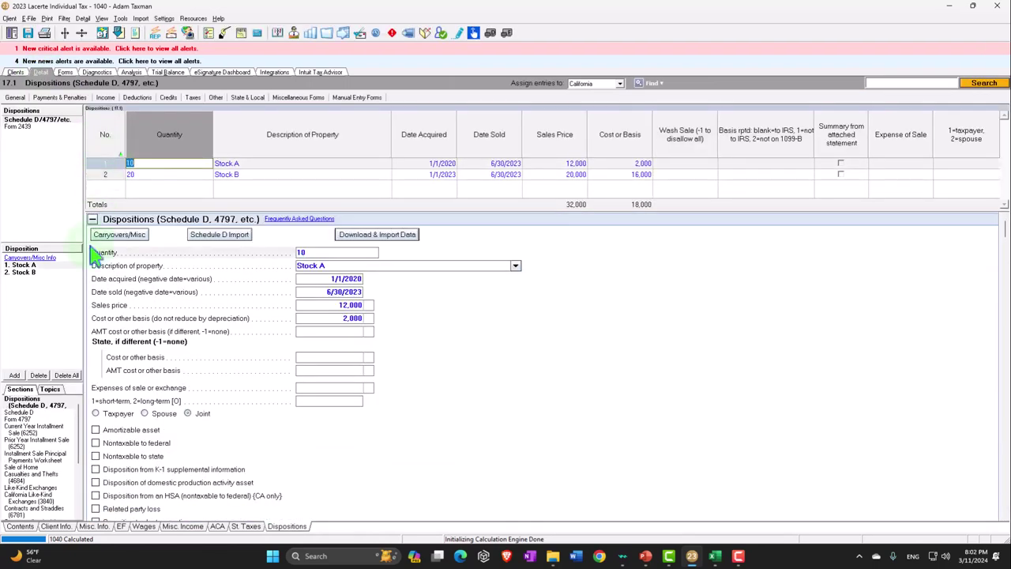
{"action": "left_click", "coordinate": [40, 376]}
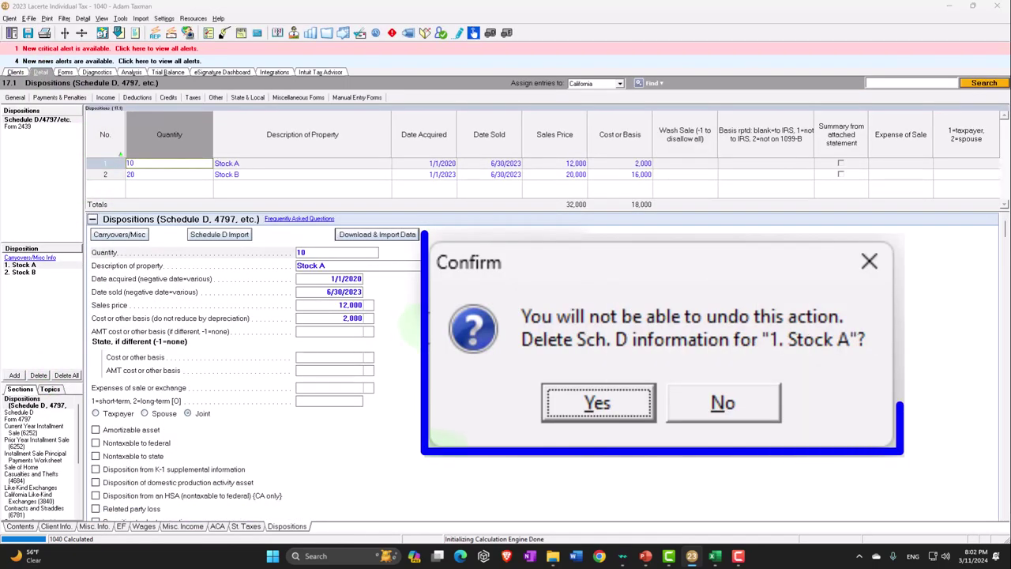
{"action": "left_click", "coordinate": [482, 291]}
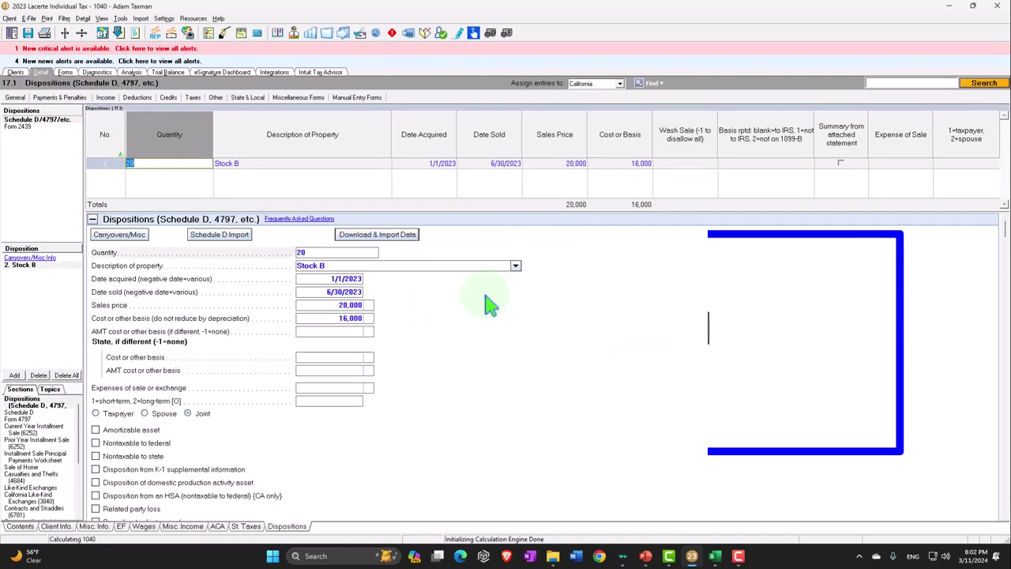
Set Stock B's sales price to 12,000 and its cost or basis to 2,000
{"action": "left_click", "coordinate": [553, 164]}
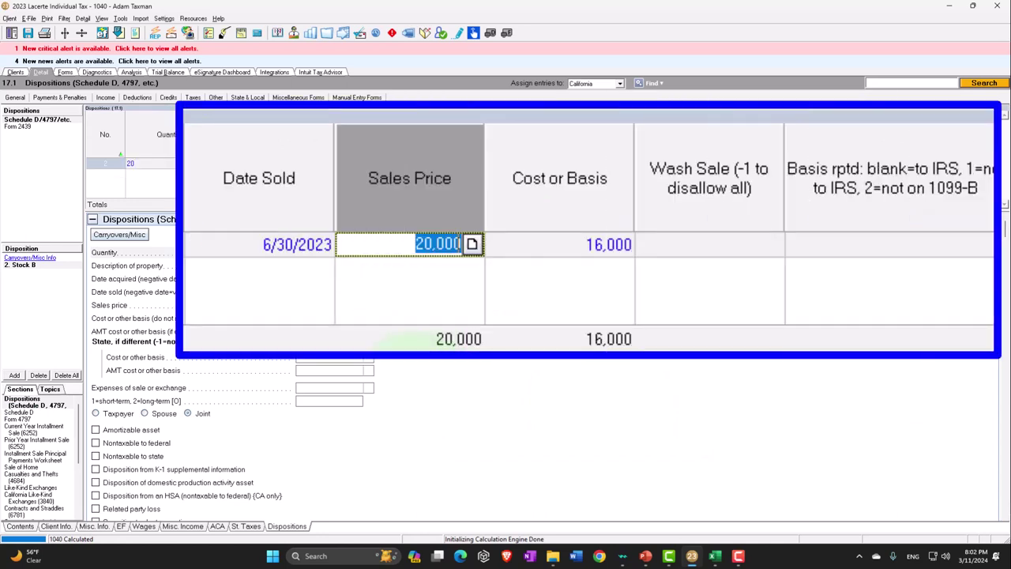
{"action": "type", "text": "120"}
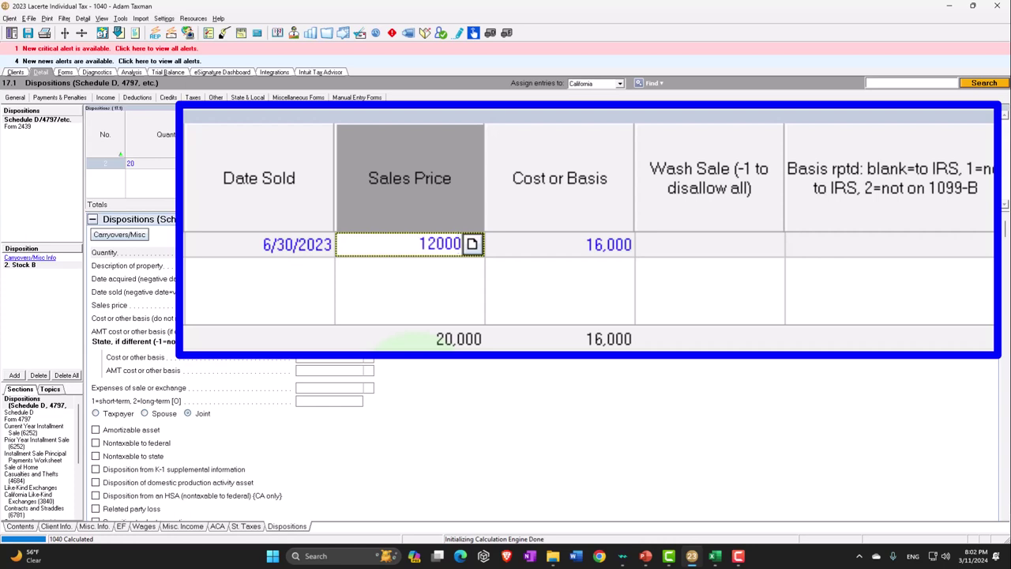
{"action": "key", "text": "Tab"}
{"action": "type", "text": "1"}
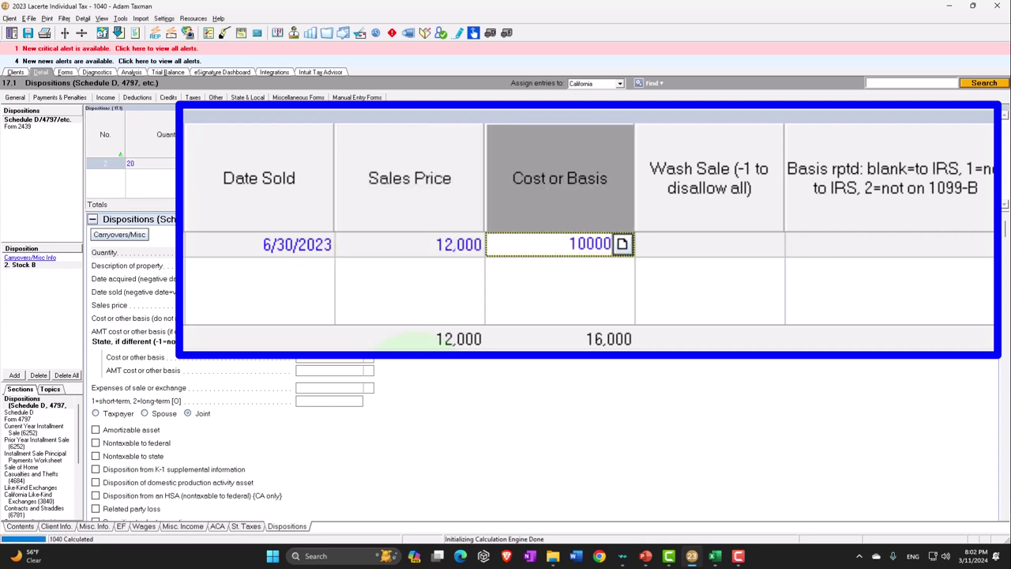
{"action": "key", "text": "Tab"}
{"action": "left_click", "coordinate": [554, 252]}
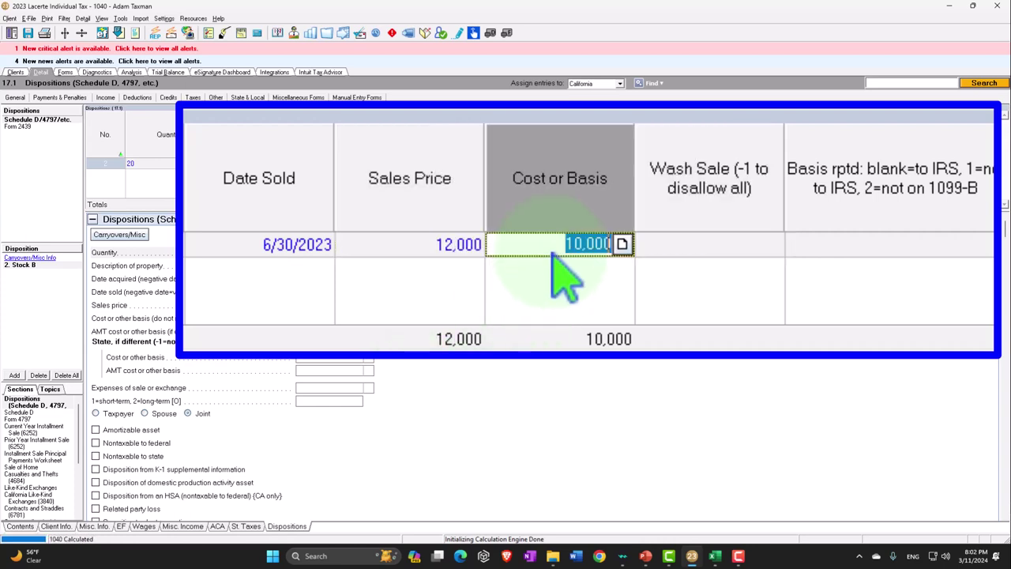
{"action": "type", "text": "2000"}
{"action": "key", "text": "Tab"}
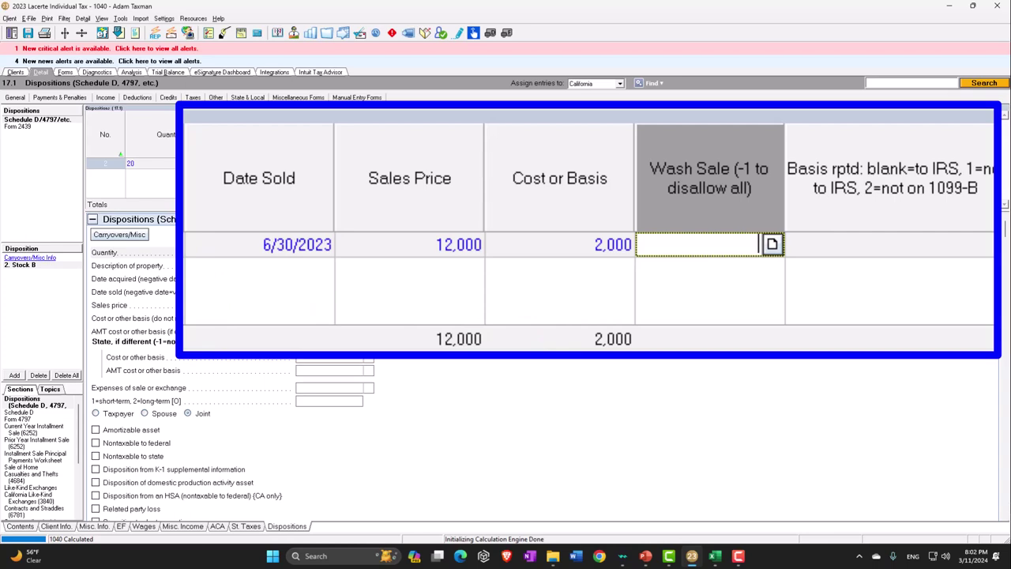
Review the Stock B sale in Schedule D's short-term Part I, line 7 and long-term Part II
{"action": "left_click", "coordinate": [65, 72]}
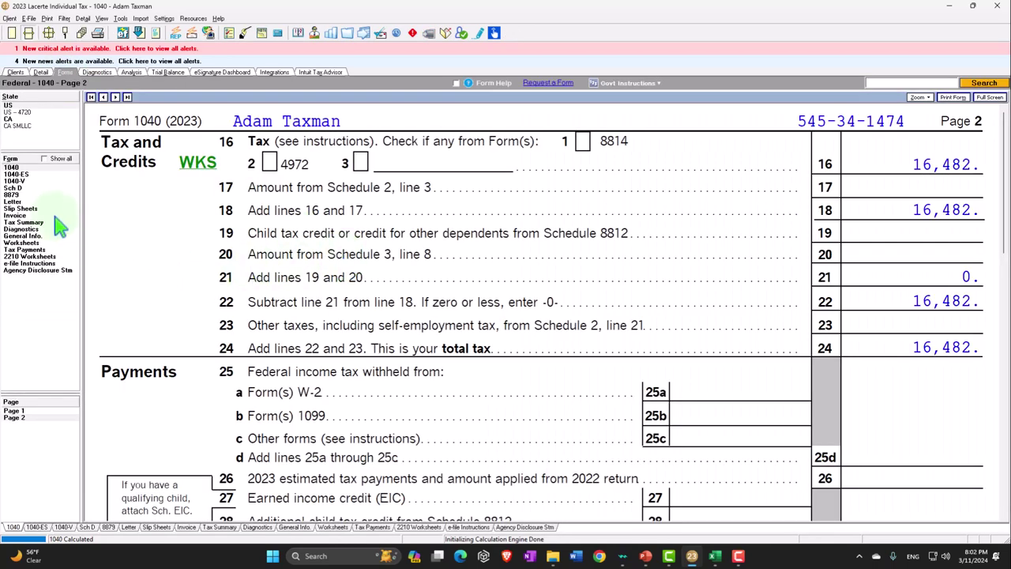
{"action": "left_click", "coordinate": [13, 188]}
{"action": "scroll", "coordinate": [483, 271], "scroll_direction": "down", "scroll_amount": 3}
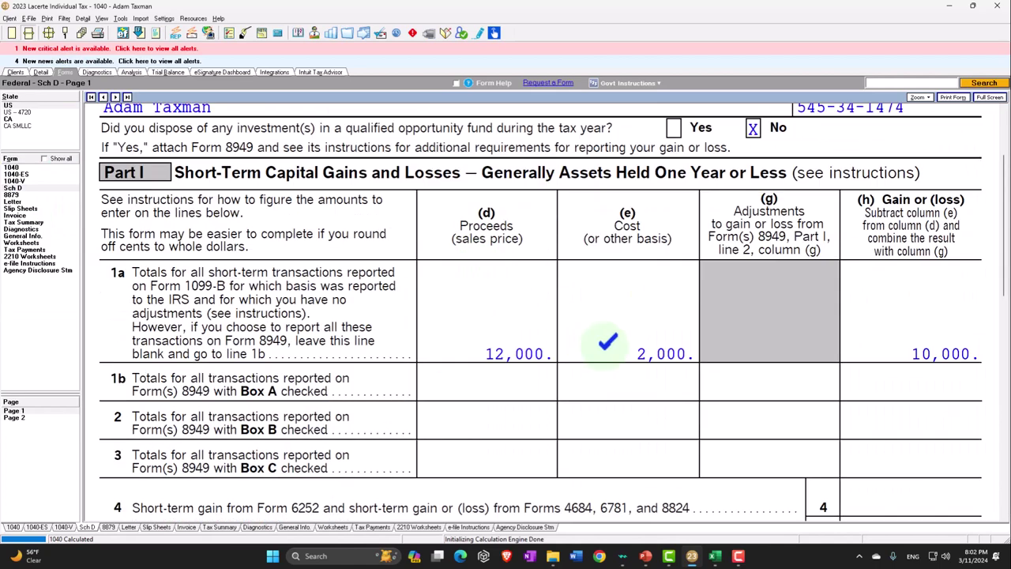
{"action": "scroll", "coordinate": [607, 341], "scroll_direction": "down", "scroll_amount": 12}
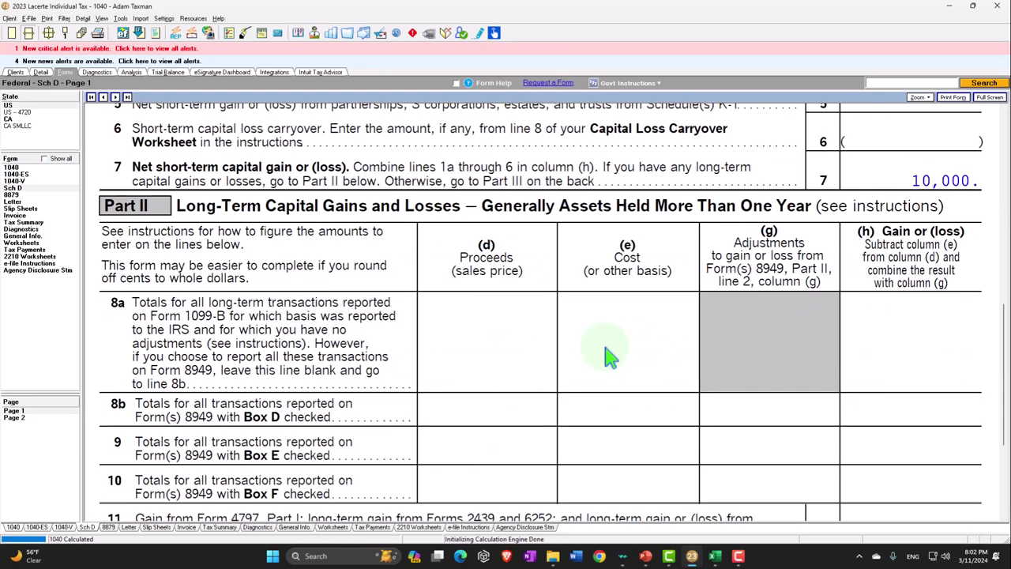
{"action": "scroll", "coordinate": [605, 350], "scroll_direction": "up", "scroll_amount": 7}
{"action": "scroll", "coordinate": [607, 357], "scroll_direction": "up", "scroll_amount": 2}
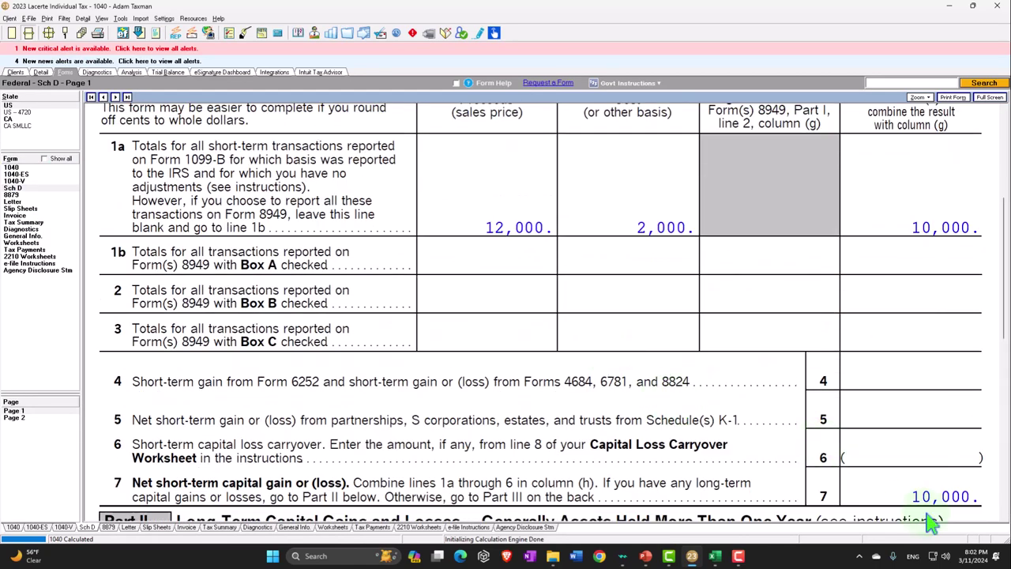
Review Form 1040's capital gain on line 7, taxable income on line 15 and the page 2 tax on line 16
{"action": "left_click", "coordinate": [14, 168]}
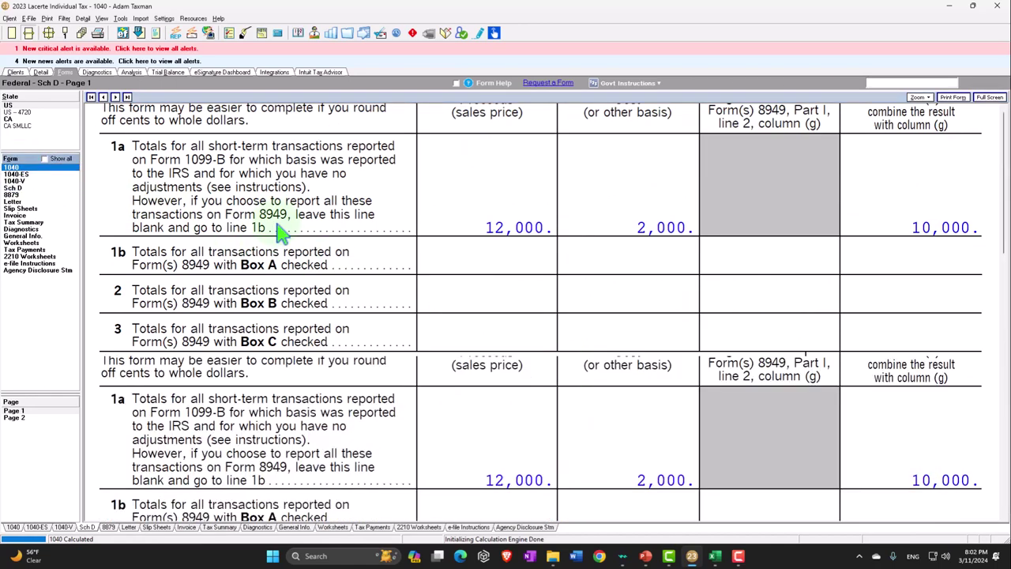
{"action": "scroll", "coordinate": [534, 293], "scroll_direction": "down", "scroll_amount": 9}
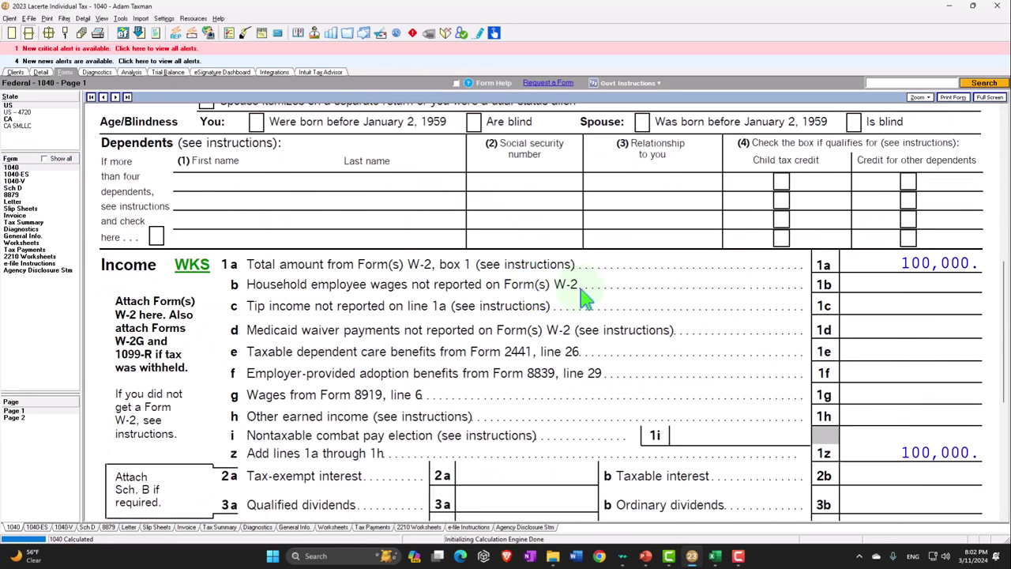
{"action": "scroll", "coordinate": [876, 316], "scroll_direction": "down", "scroll_amount": 6}
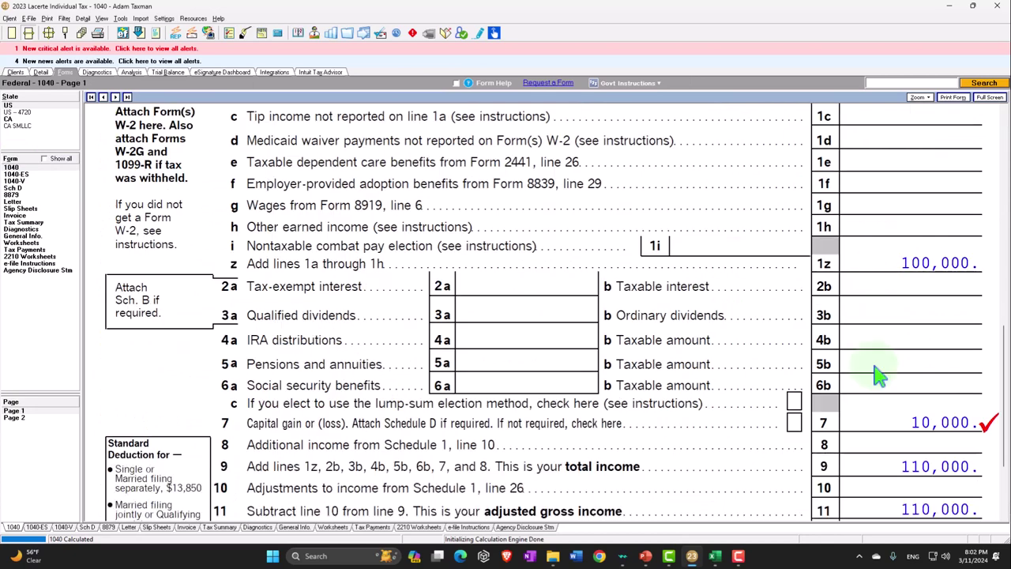
{"action": "left_click", "coordinate": [891, 414]}
{"action": "scroll", "coordinate": [890, 427], "scroll_direction": "down", "scroll_amount": 4}
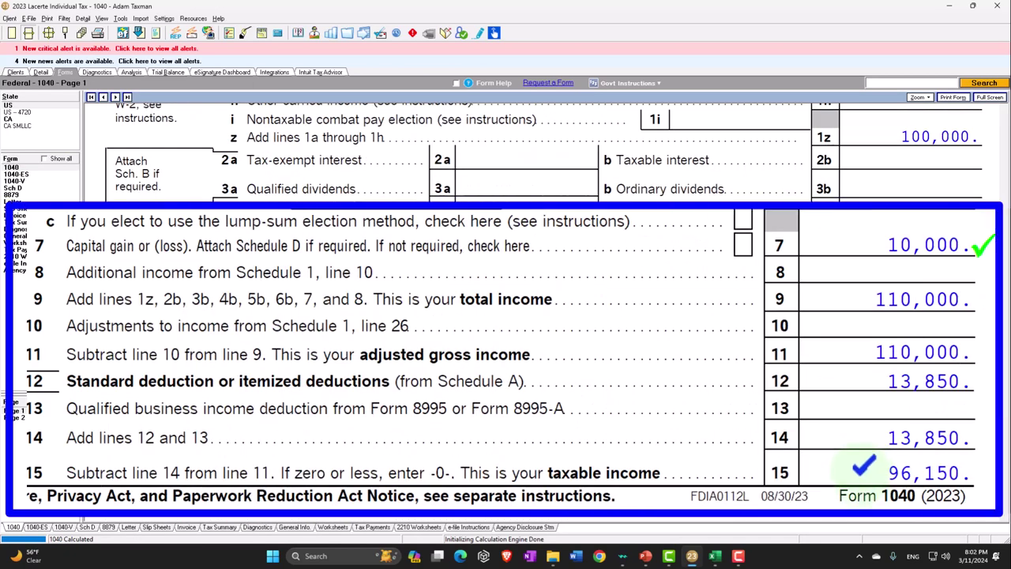
{"action": "left_click", "coordinate": [48, 419]}
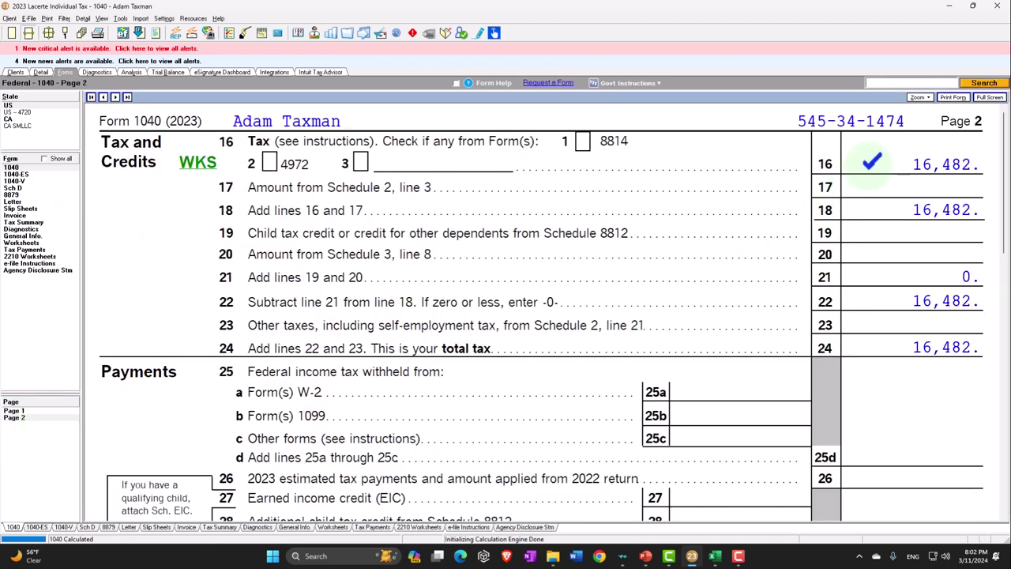
Switch to the Excel worksheet and enter the tax of 16,482 in cell H12 of the P Tax Formula sheet
{"action": "left_click", "coordinate": [714, 554]}
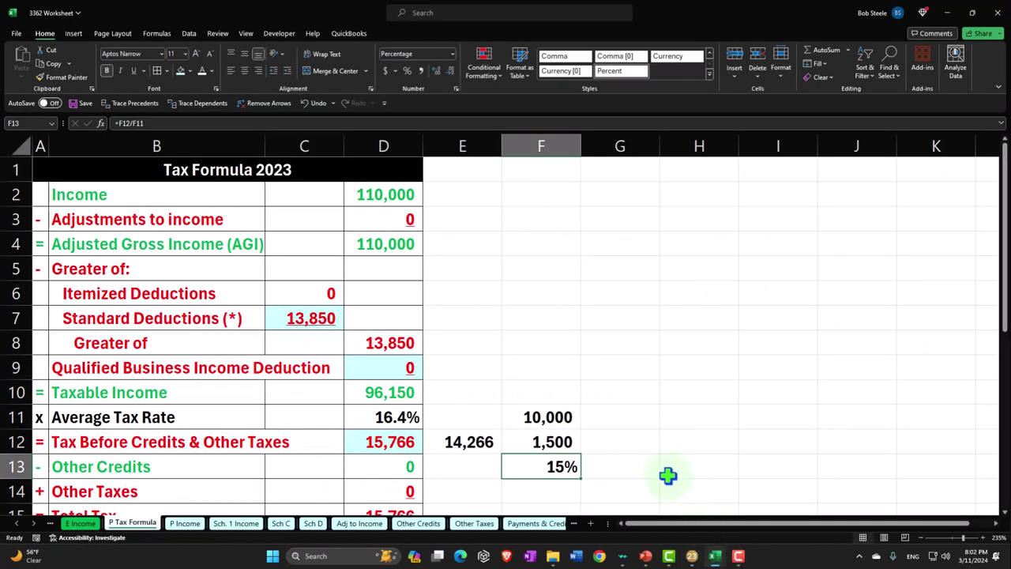
{"action": "left_click", "coordinate": [811, 434]}
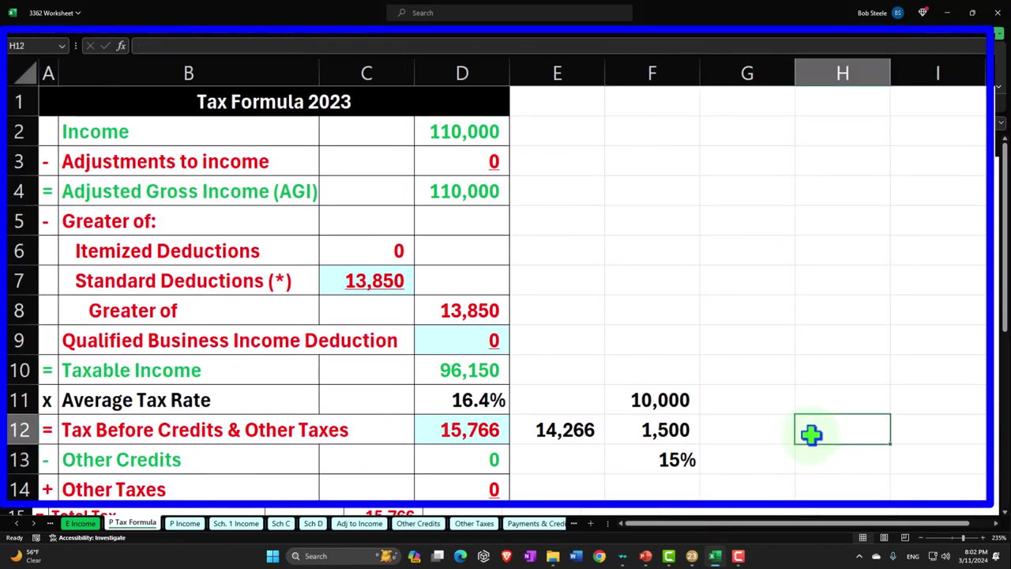
{"action": "type", "text": "16,482"}
{"action": "key", "text": "Return"}
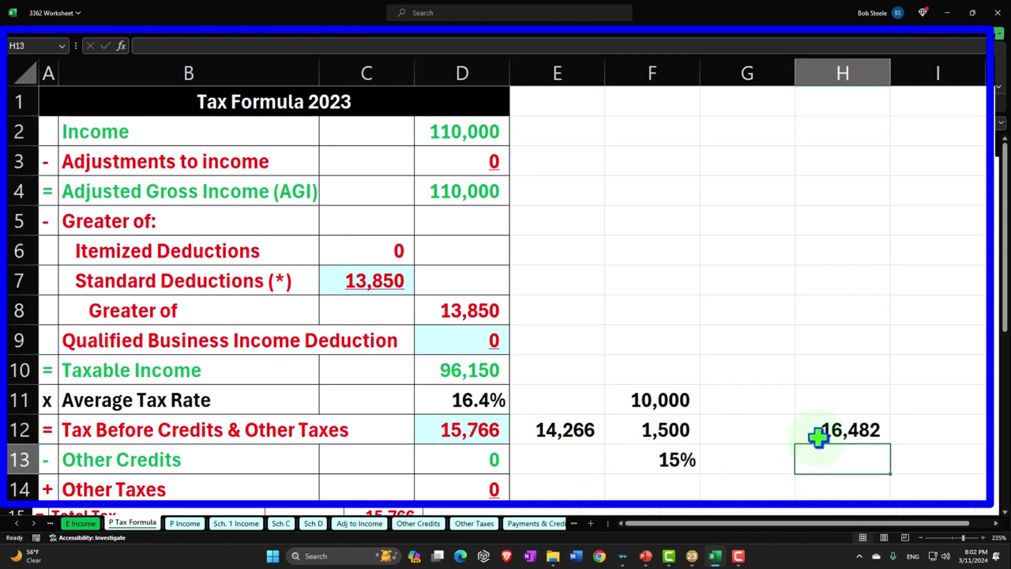
Calculate the tax difference in cell I12 with the formula =H12-D12
{"action": "left_click", "coordinate": [908, 424]}
{"action": "type", "text": "="}
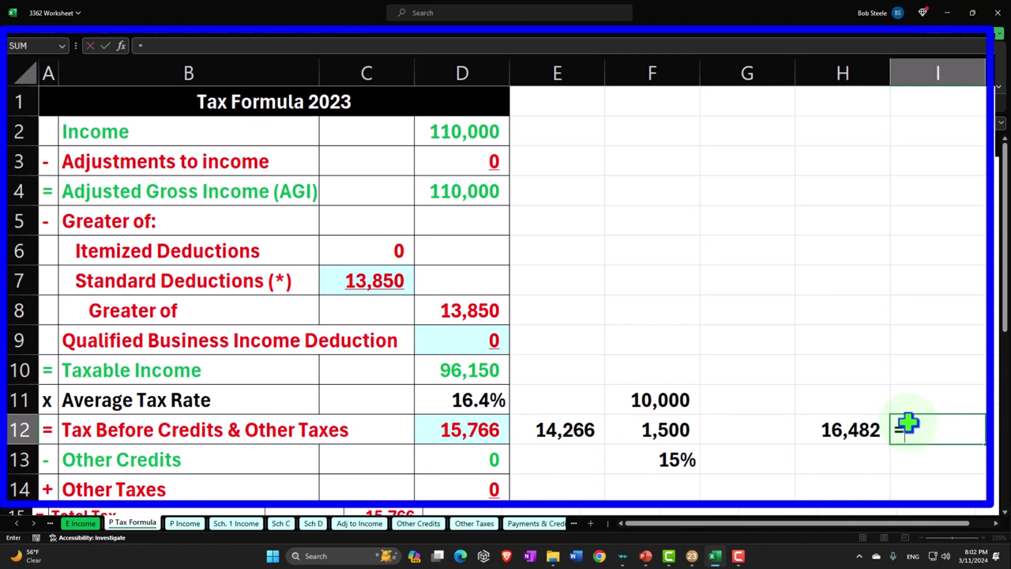
{"action": "key", "text": "Left"}
{"action": "type", "text": "-"}
{"action": "key", "text": "Left"}
{"action": "key", "text": "Left"}
{"action": "key", "text": "Left"}
{"action": "key", "text": "Left"}
{"action": "key", "text": "Left"}
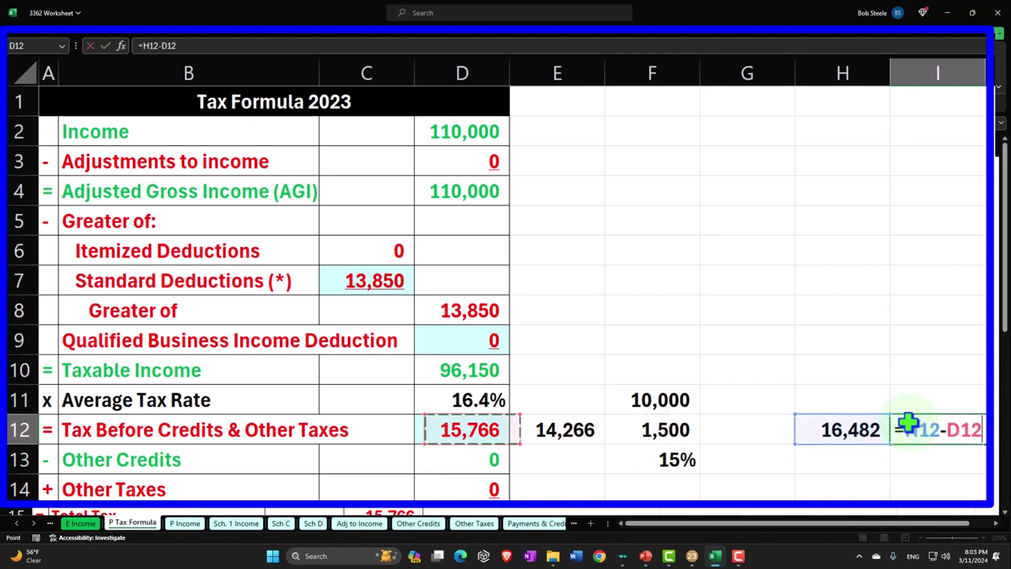
{"action": "key", "text": "Return"}
{"action": "left_click", "coordinate": [909, 424]}
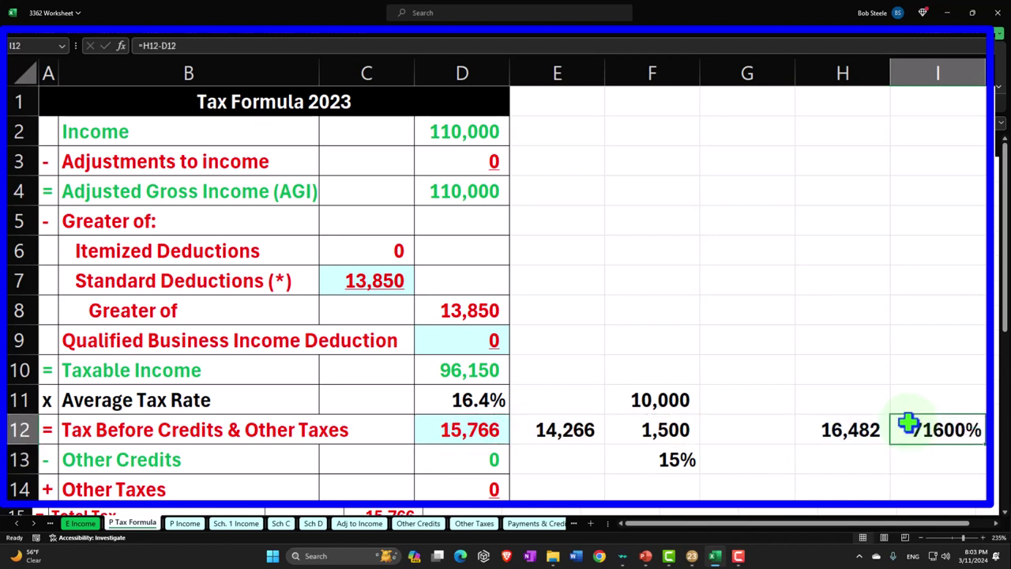
Copy the number formatting of cell H12 to cell I12 with Format Painter
{"action": "left_click", "coordinate": [880, 427]}
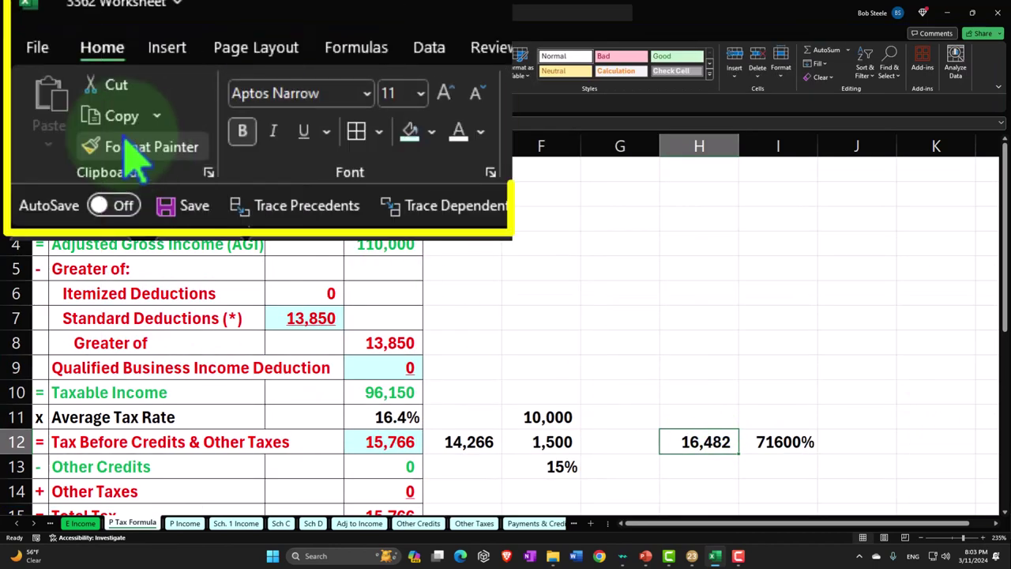
{"action": "left_click", "coordinate": [61, 76]}
{"action": "left_click", "coordinate": [778, 442]}
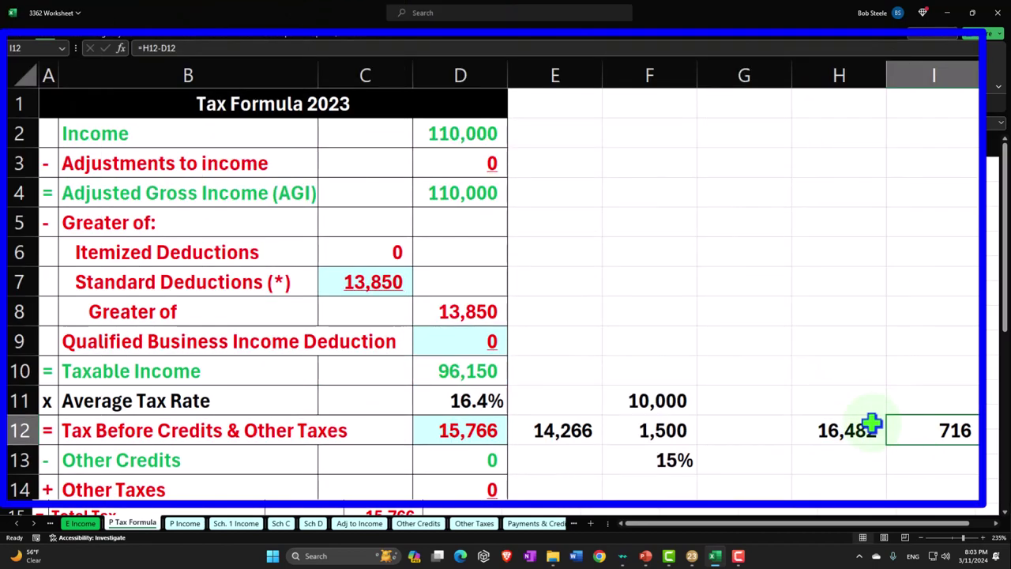
Replace the formula in cell I12 with =H12-E12 to get the tax increase from the short-term gain
{"action": "type", "text": "="}
{"action": "key", "text": "Left"}
{"action": "key", "text": "Left"}
{"action": "key", "text": "Left"}
{"action": "key", "text": "Left"}
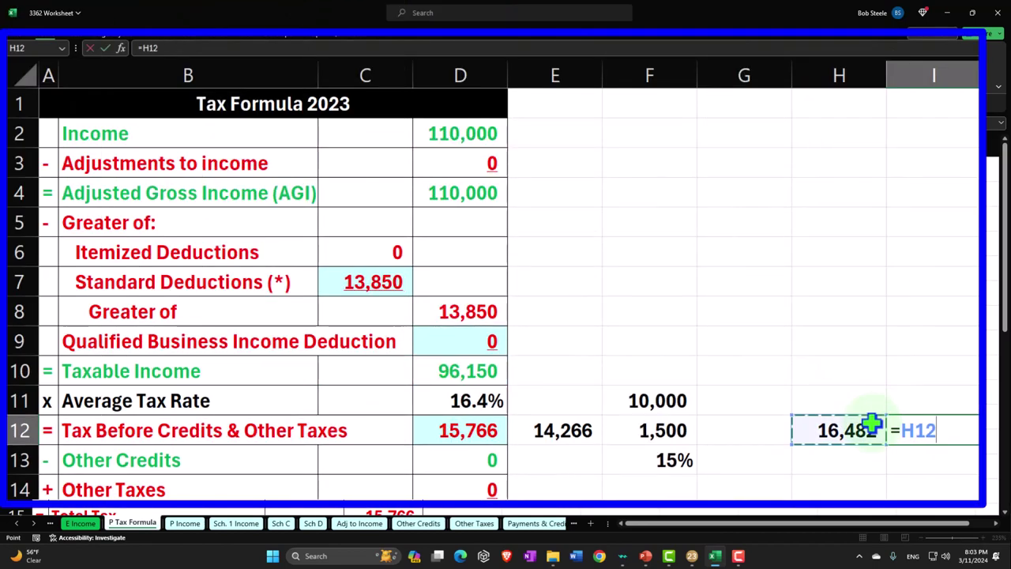
{"action": "key", "text": "Right"}
{"action": "key", "text": "Right"}
{"action": "key", "text": "Right"}
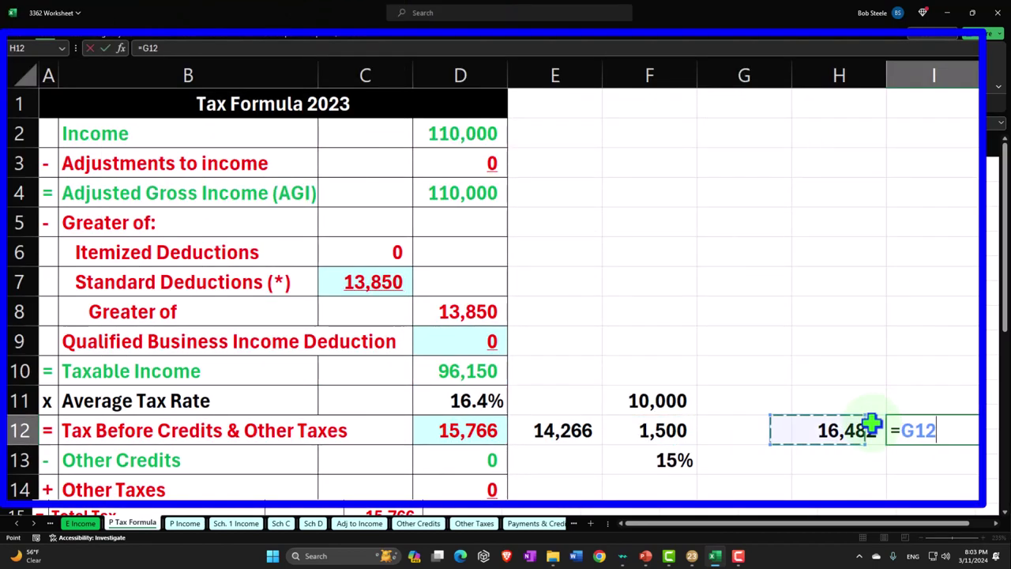
{"action": "type", "text": "-"}
{"action": "key", "text": "Left"}
{"action": "key", "text": "Left"}
{"action": "key", "text": "Left"}
{"action": "key", "text": "Left"}
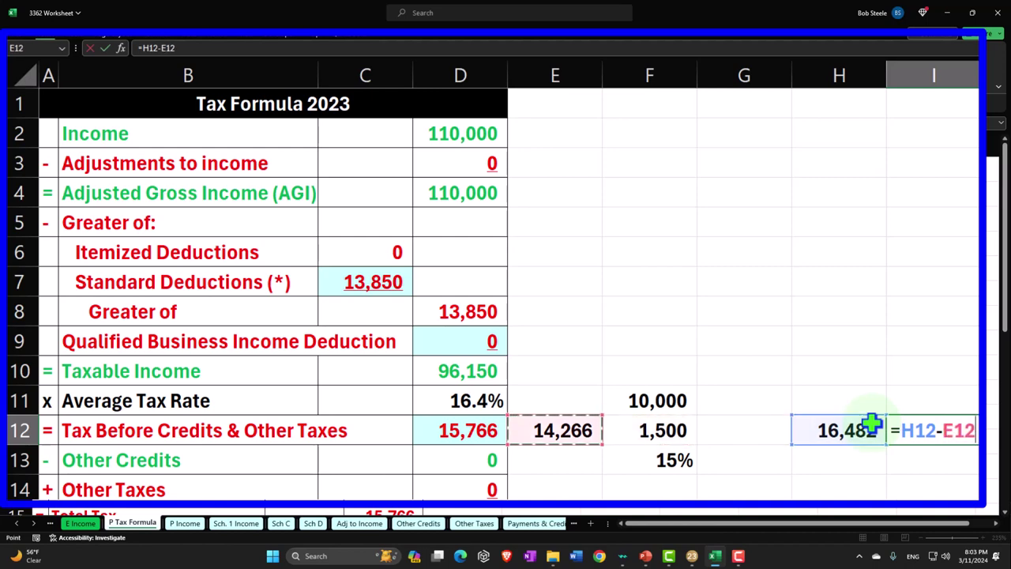
{"action": "key", "text": "Return"}
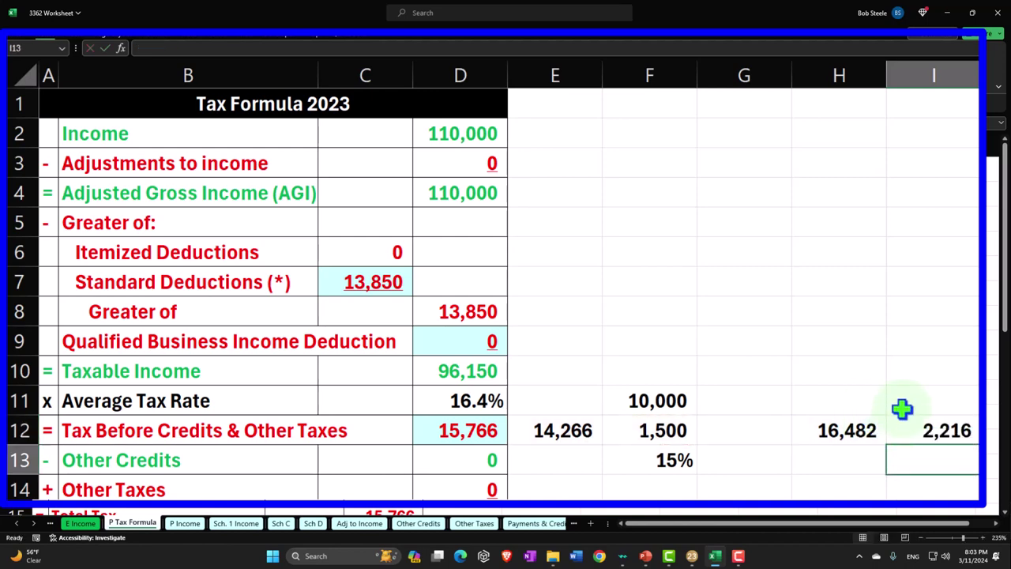
Enter the short-term gain of 10,000 in cell I11 above the tax difference
{"action": "left_click", "coordinate": [899, 404]}
{"action": "type", "text": "10,000"}
{"action": "key", "text": "Return"}
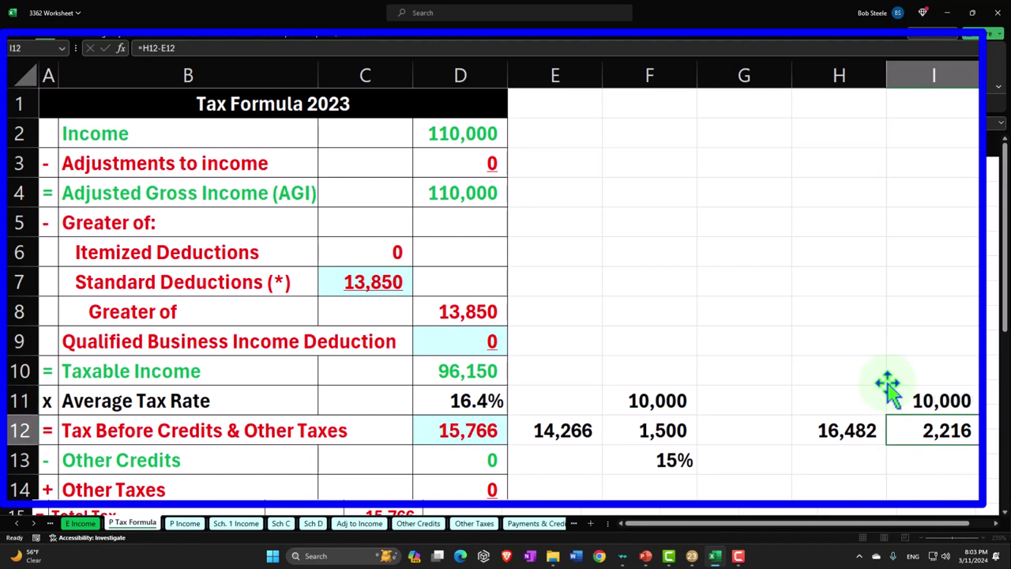
Enter the formula =I11/I12 in cell I13 and format the cell as a percentage
{"action": "key", "text": "Return"}
{"action": "type", "text": "="}
{"action": "key", "text": "Up"}
{"action": "key", "text": "Up"}
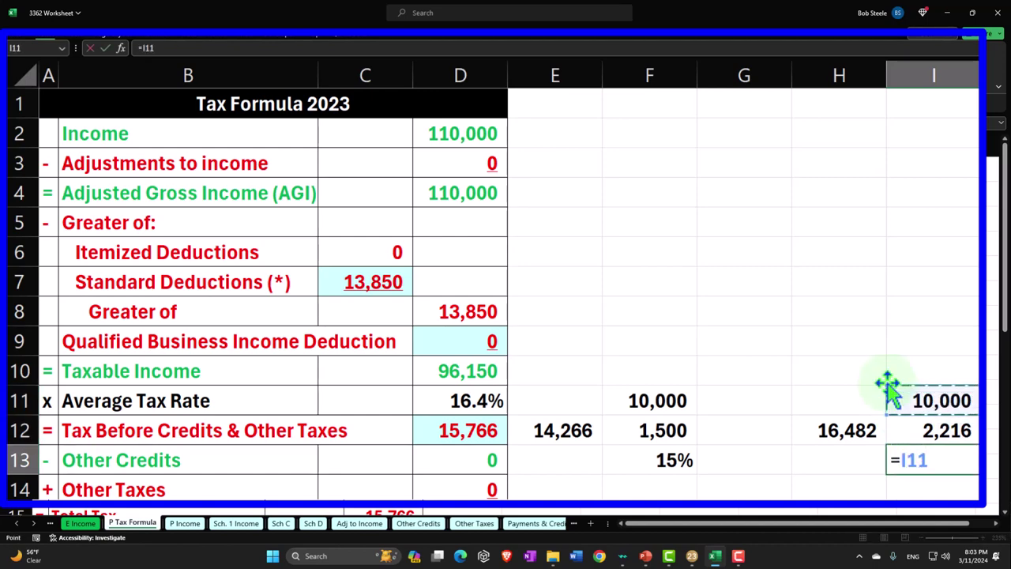
{"action": "type", "text": "/"}
{"action": "key", "text": "Up"}
{"action": "key", "text": "Return"}
{"action": "key", "text": "Up"}
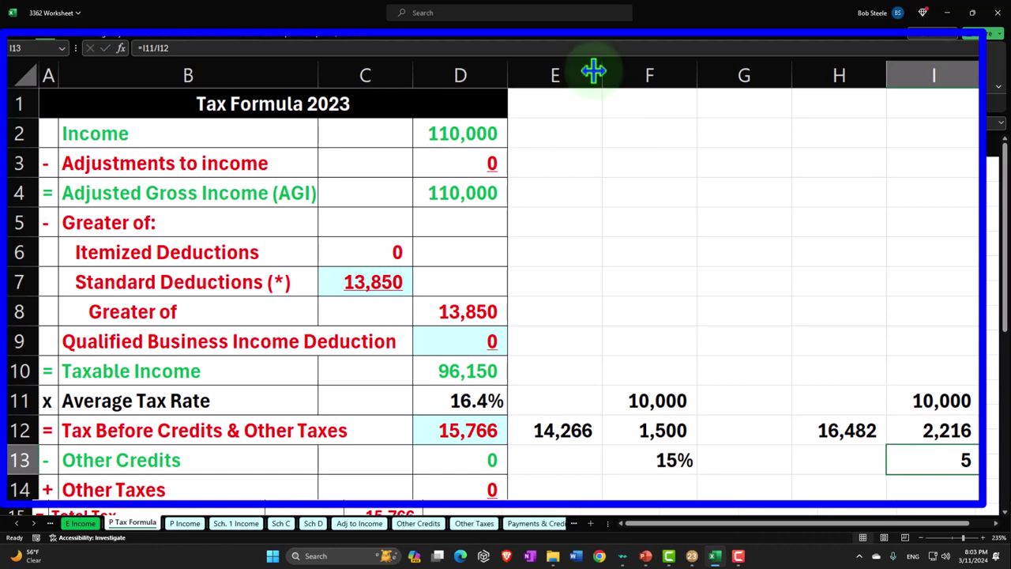
{"action": "left_click", "coordinate": [671, 249]}
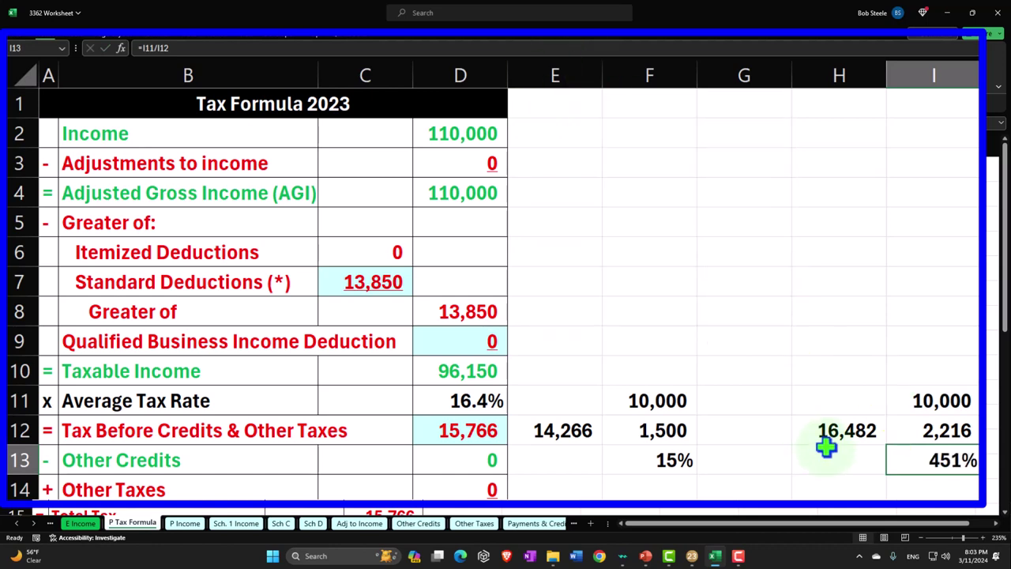
Replace the formula in cell I13 with =I12/I11 to get the tax rate on the short-term gain
{"action": "type", "text": "="}
{"action": "key", "text": "Up"}
{"action": "type", "text": "/"}
{"action": "key", "text": "Up"}
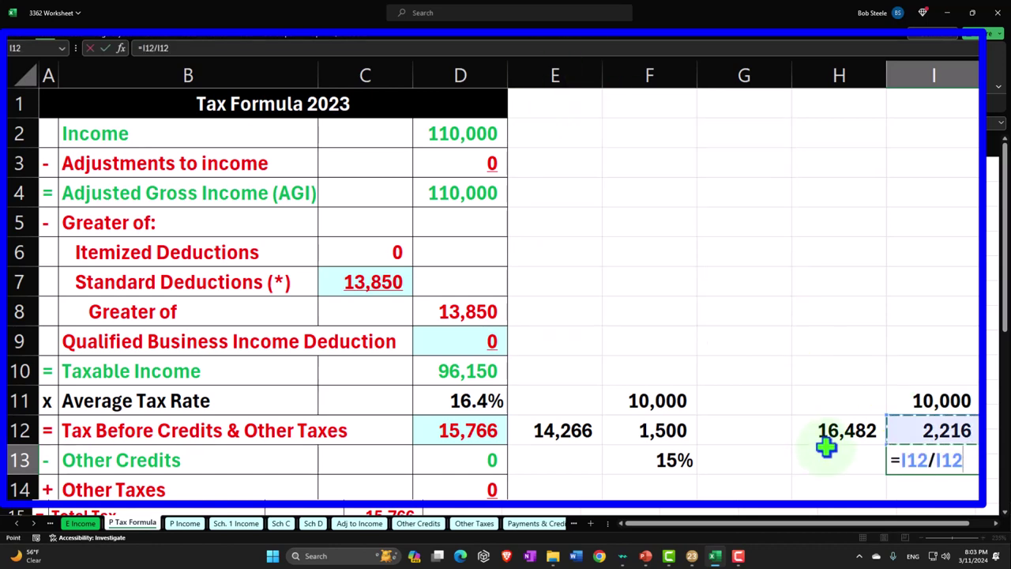
{"action": "key", "text": "Up"}
{"action": "key", "text": "Return"}
{"action": "key", "text": "Up"}
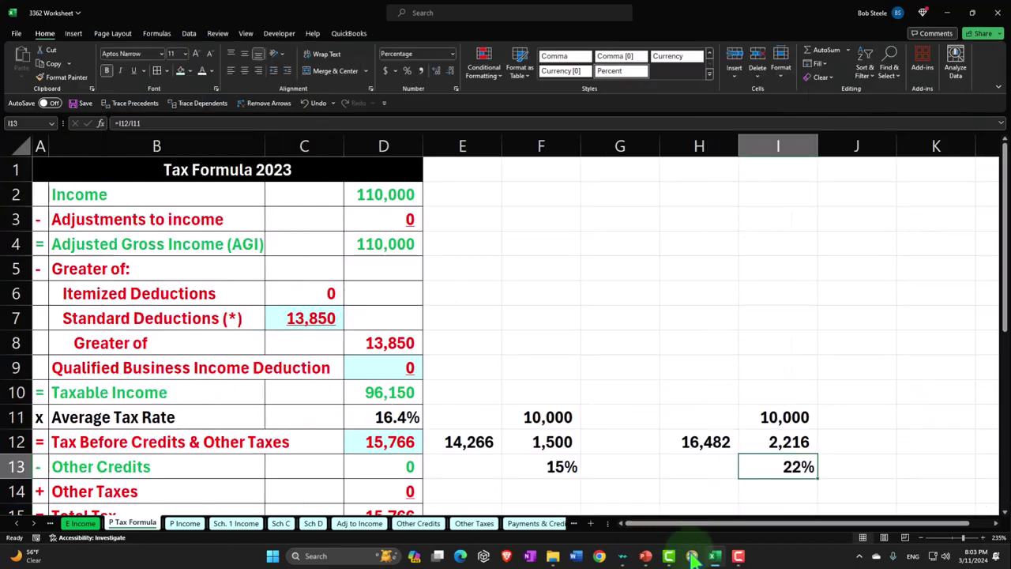
Switch to Lacerte and examine the tax rates in the federal Tax Summary
{"action": "left_click", "coordinate": [692, 556]}
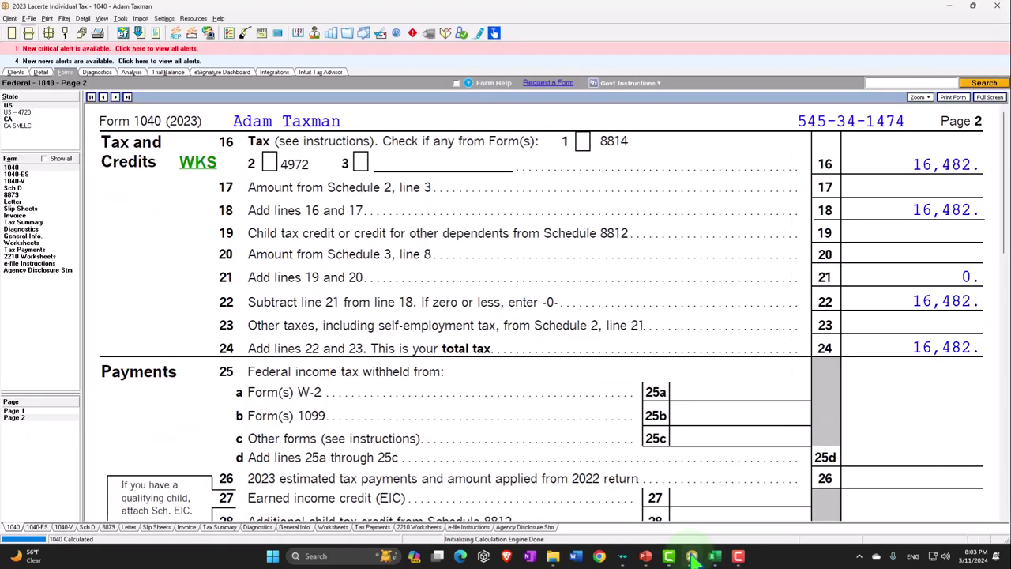
{"action": "left_click", "coordinate": [30, 224]}
{"action": "scroll", "coordinate": [379, 312], "scroll_direction": "down", "scroll_amount": 10}
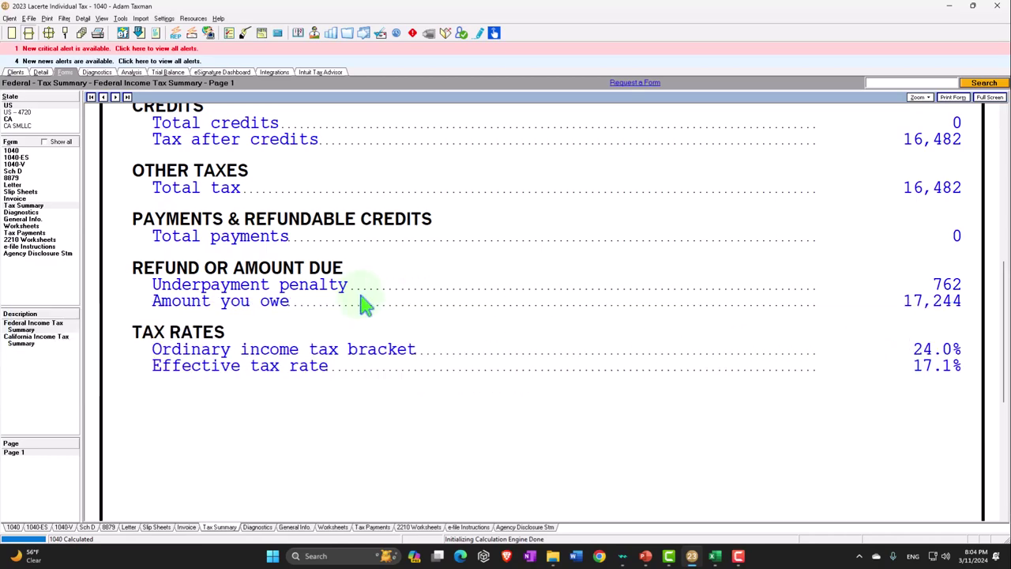
Review the wages, capital gain, adjusted gross income and standard deduction lines on Form 1040 page 1
{"action": "left_click", "coordinate": [26, 154]}
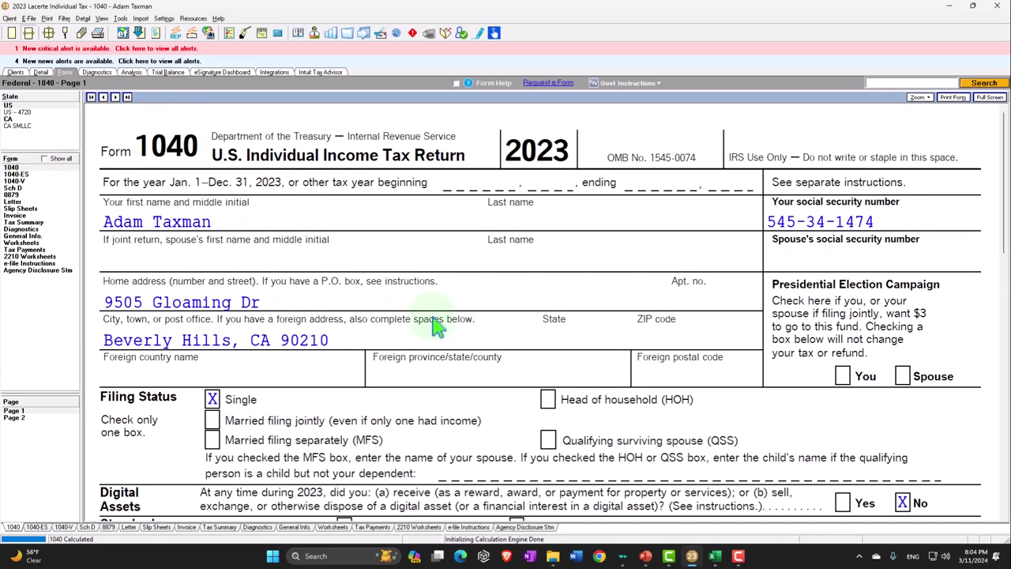
{"action": "scroll", "coordinate": [429, 321], "scroll_direction": "down", "scroll_amount": 3}
{"action": "scroll", "coordinate": [437, 325], "scroll_direction": "down", "scroll_amount": 9}
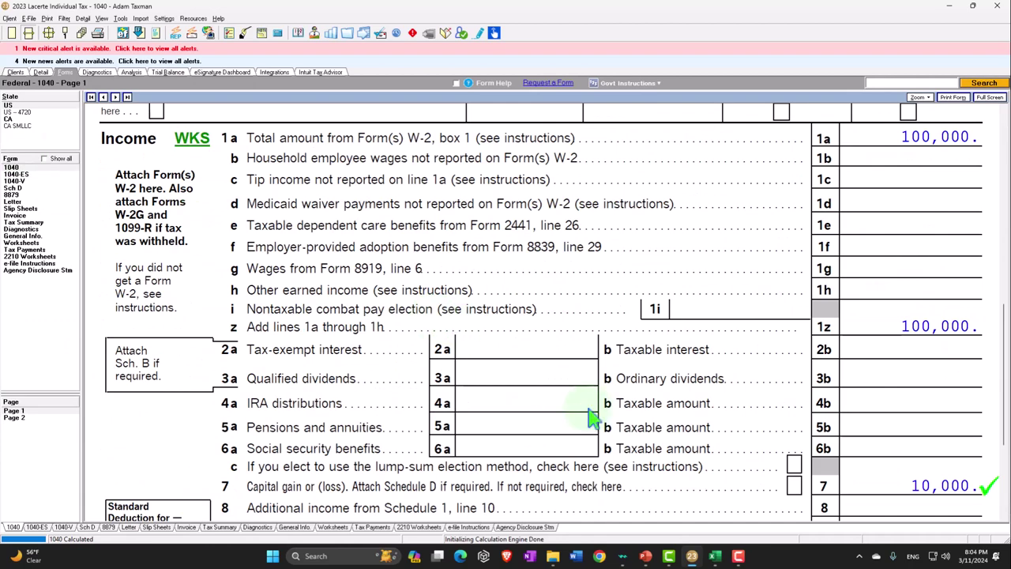
{"action": "scroll", "coordinate": [589, 397], "scroll_direction": "down", "scroll_amount": 2}
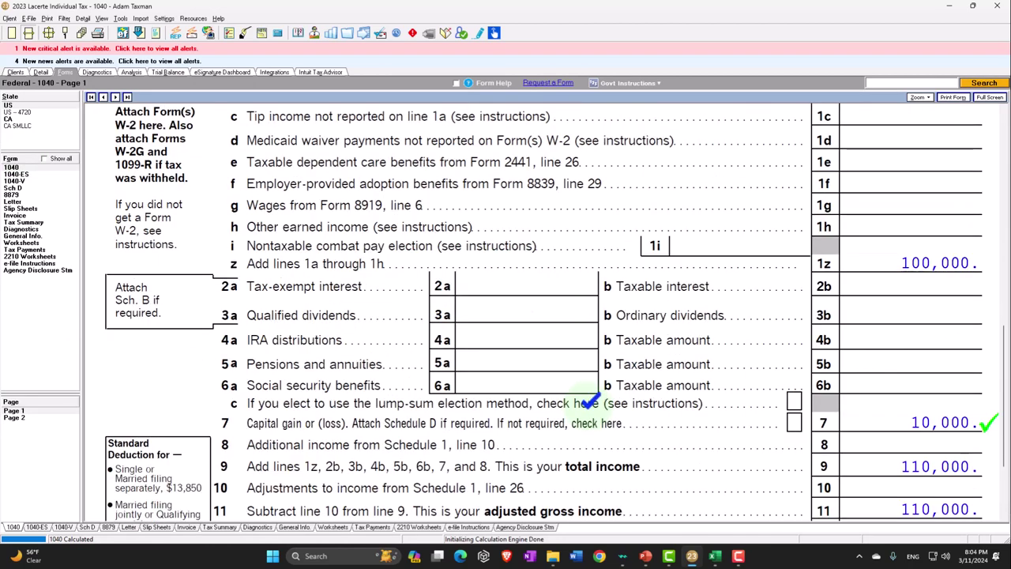
{"action": "scroll", "coordinate": [589, 404], "scroll_direction": "down", "scroll_amount": 2}
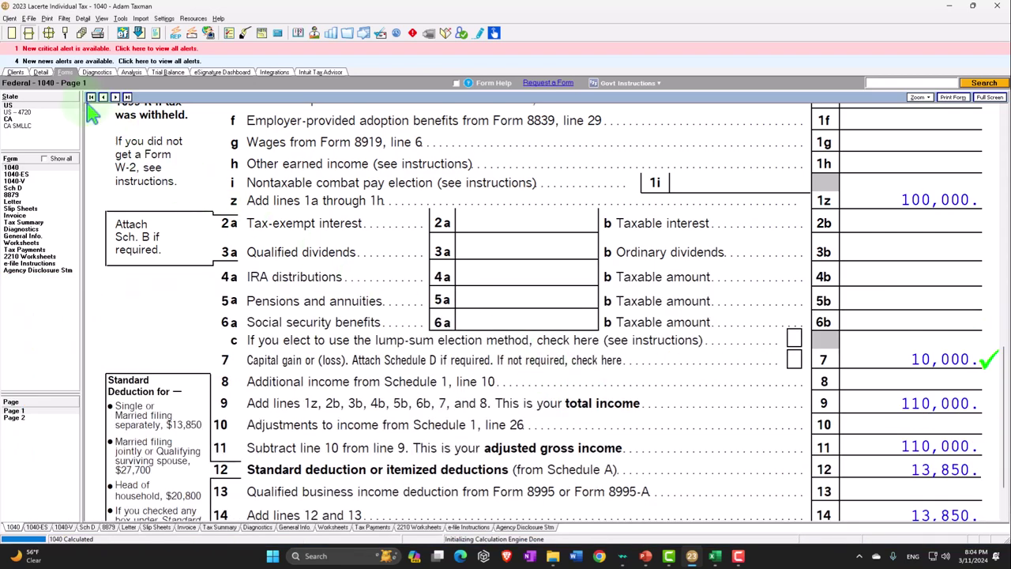
Open the Electronic Filing input screen from the detail contents and look at the PDF attachment option
{"action": "left_click", "coordinate": [41, 72]}
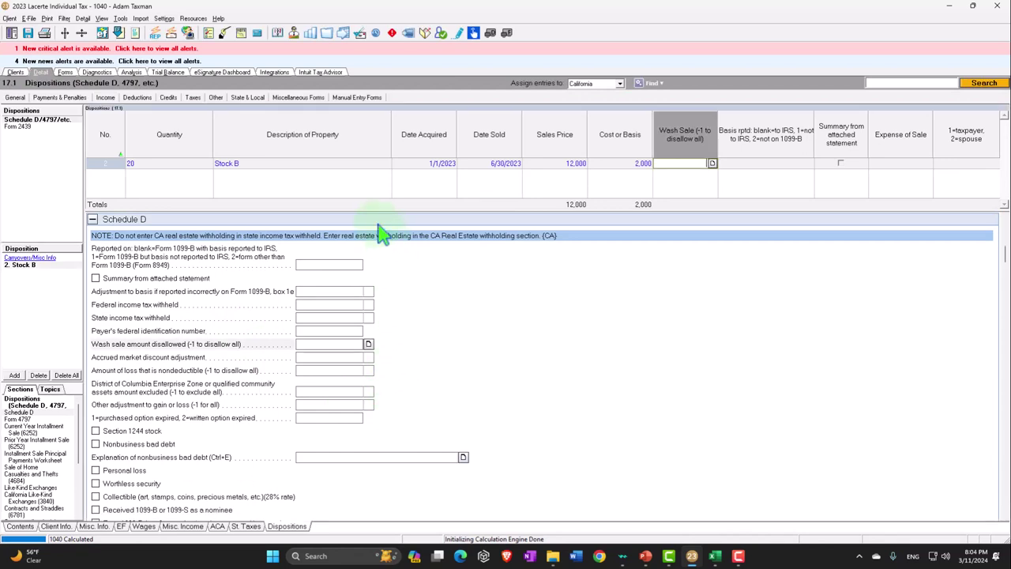
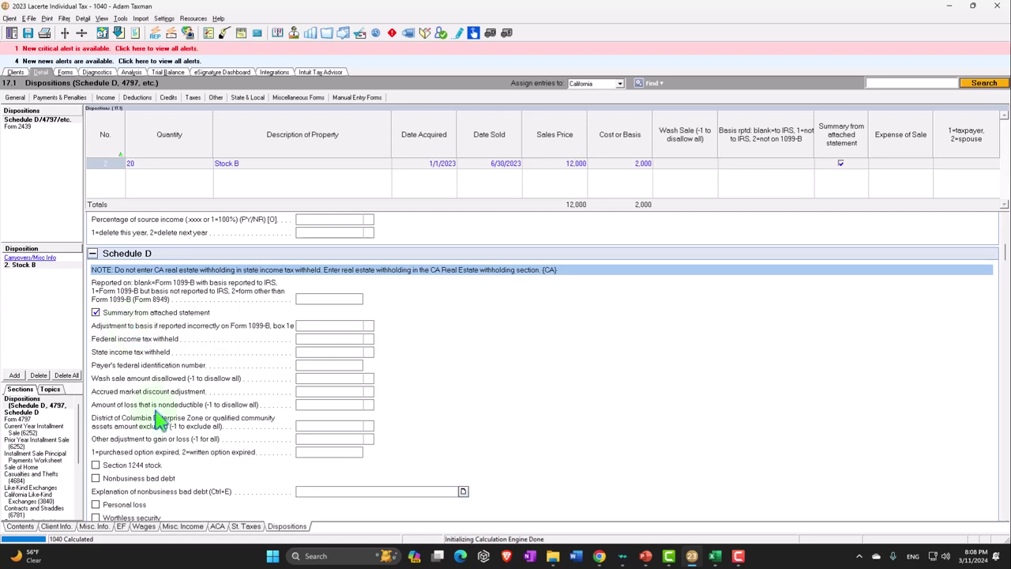
{"action": "left_click", "coordinate": [20, 526]}
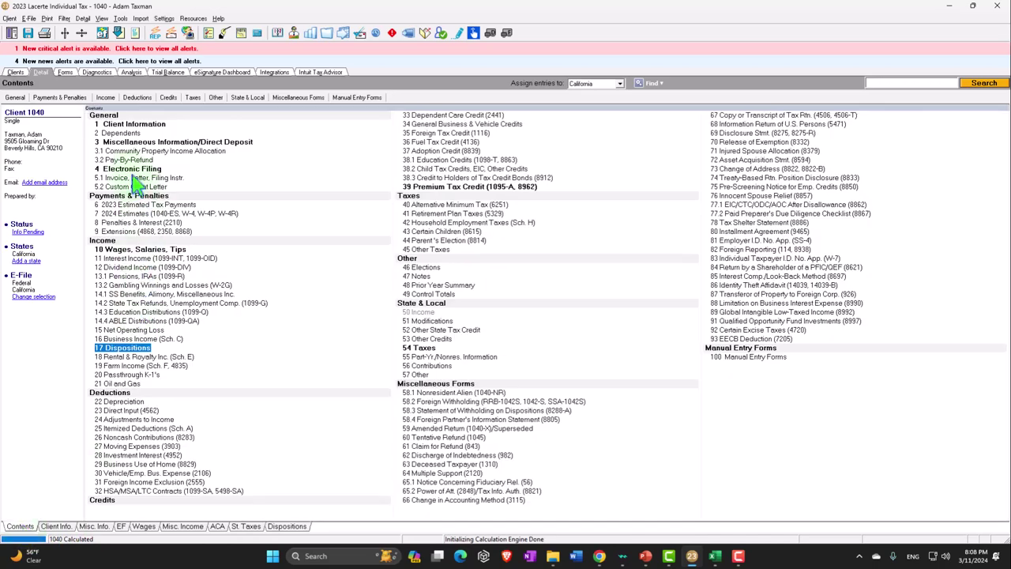
{"action": "left_click", "coordinate": [131, 170]}
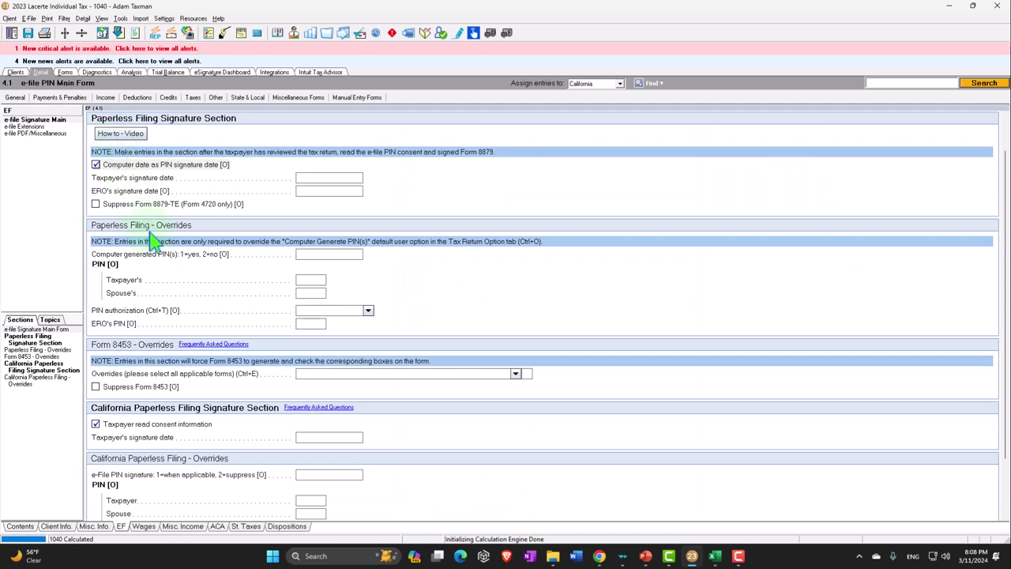
{"action": "scroll", "coordinate": [158, 253], "scroll_direction": "up", "scroll_amount": 1}
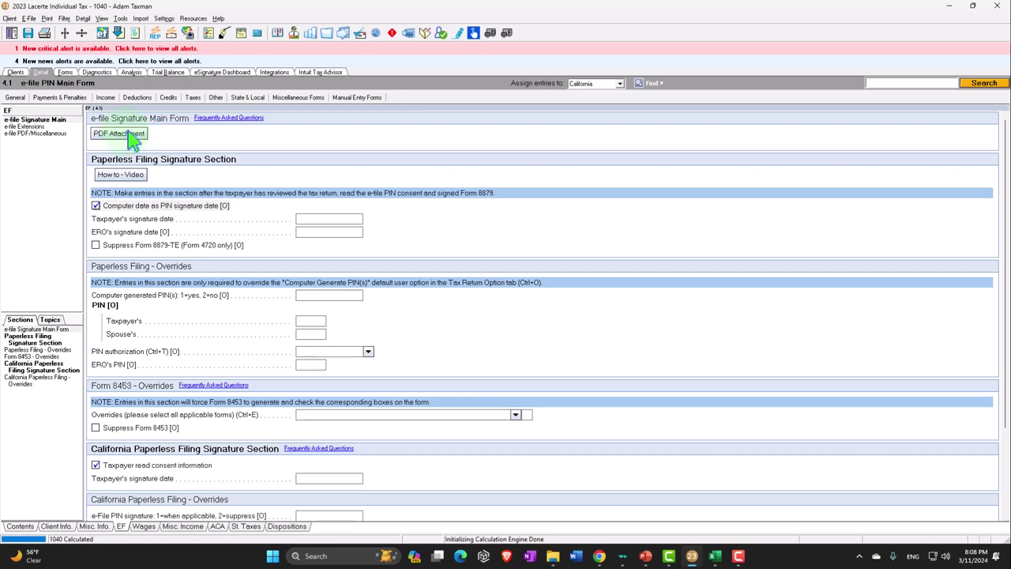
Reopen the Schedule D/4797 dispositions input screen
{"action": "left_click", "coordinate": [105, 97]}
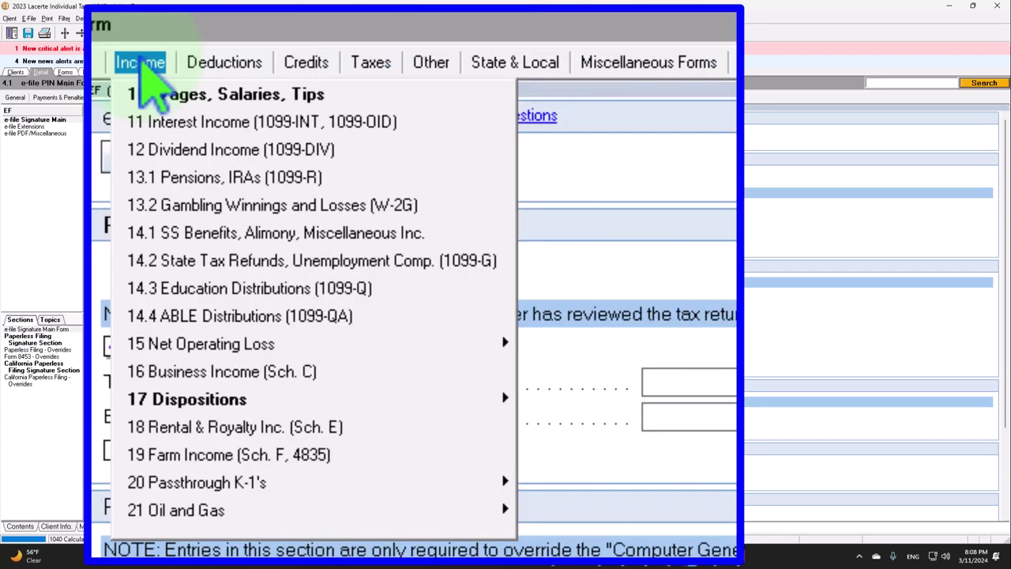
{"action": "mouse_move", "coordinate": [289, 404]}
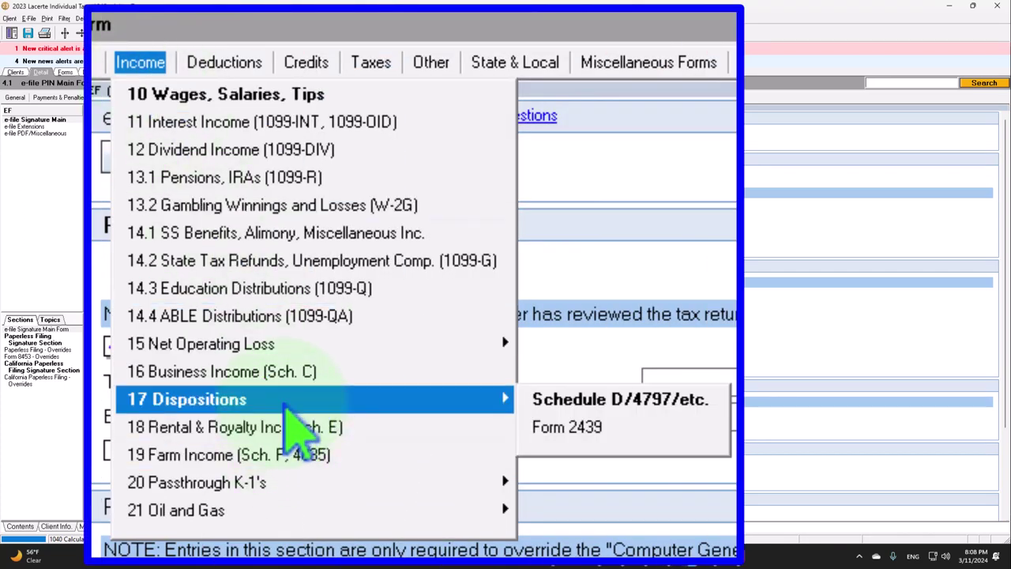
{"action": "left_click", "coordinate": [548, 407]}
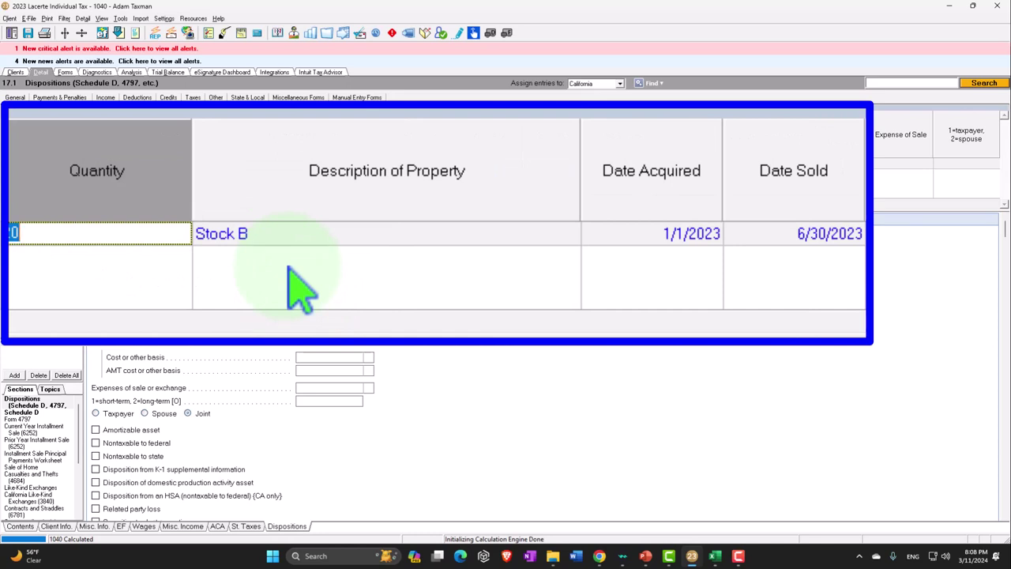
Replace the quantity of the Stock B disposition with Vanguard LT
{"action": "type", "text": "Ban"}
{"action": "key", "text": "BackSpace"}
{"action": "key", "text": "BackSpace"}
{"action": "key", "text": "BackSpace"}
{"action": "type", "text": "Yanguar"}
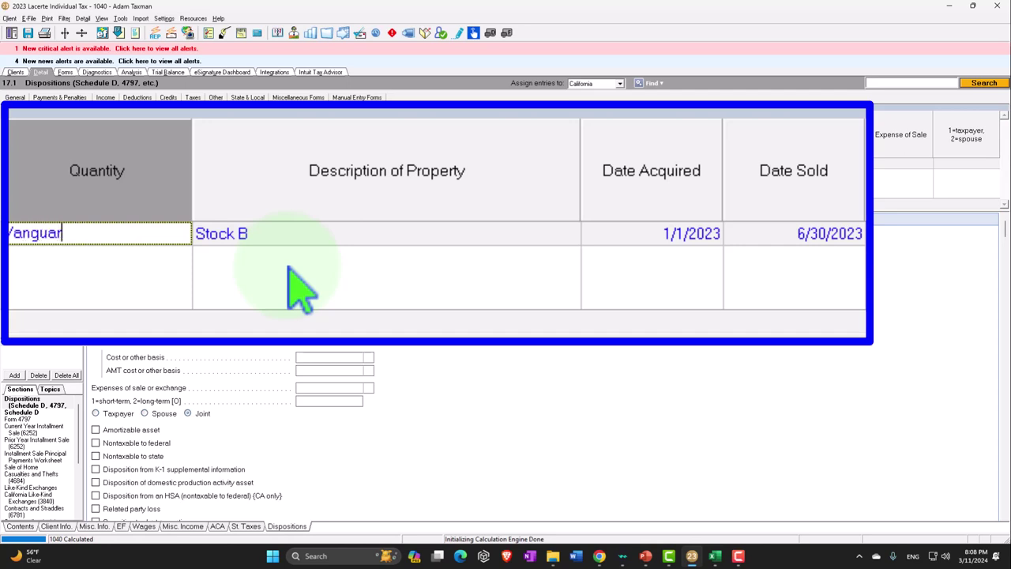
{"action": "type", "text": "d long"}
{"action": "key", "text": "BackSpace"}
{"action": "key", "text": "BackSpace"}
{"action": "key", "text": "BackSpace"}
{"action": "key", "text": "BackSpace"}
{"action": "type", "text": "LT"}
{"action": "key", "text": "Tab"}
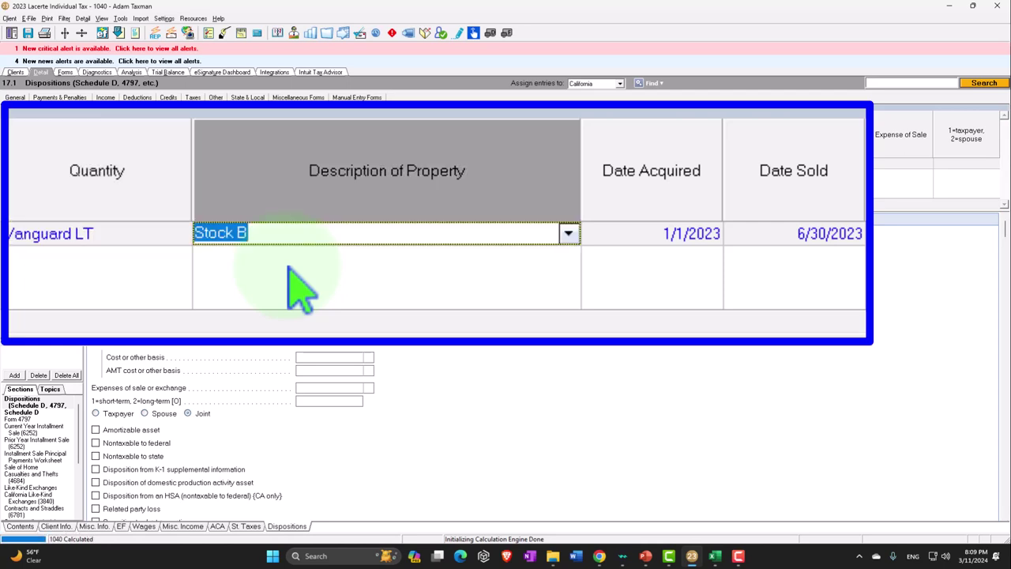
Set the disposition's description of property to Vanguard Long Term Sales
{"action": "type", "text": "Vanguard"}
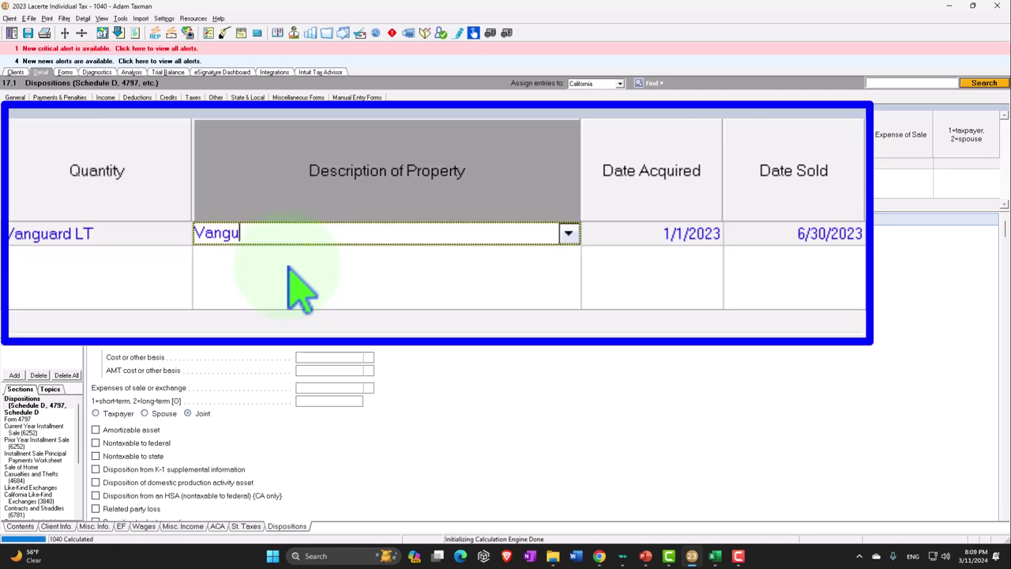
{"action": "key", "text": "BackSpace"}
{"action": "type", "text": "d Long Term"}
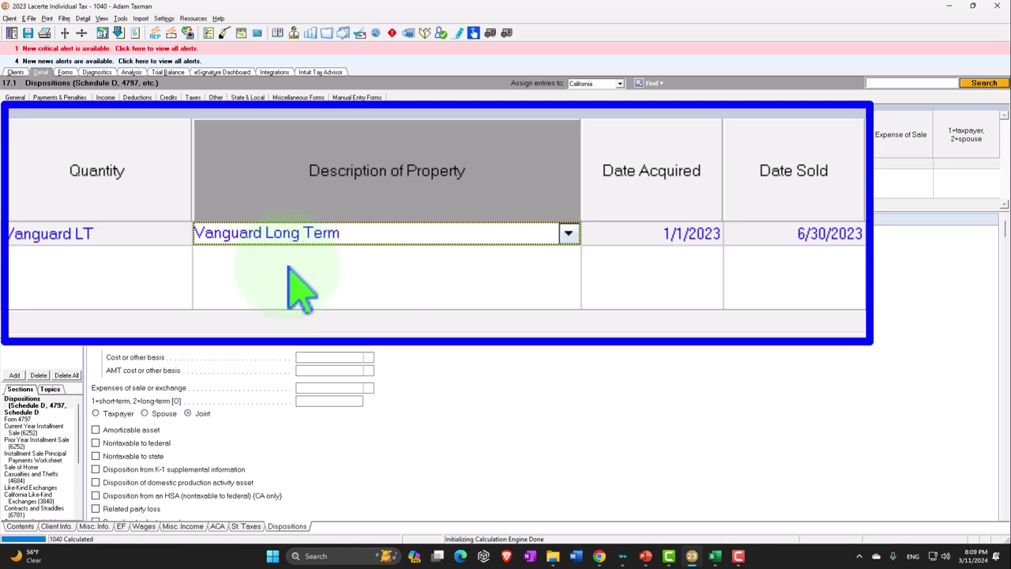
{"action": "type", "text": " Sales"}
{"action": "key", "text": "Tab"}
{"action": "key", "text": "Tab"}
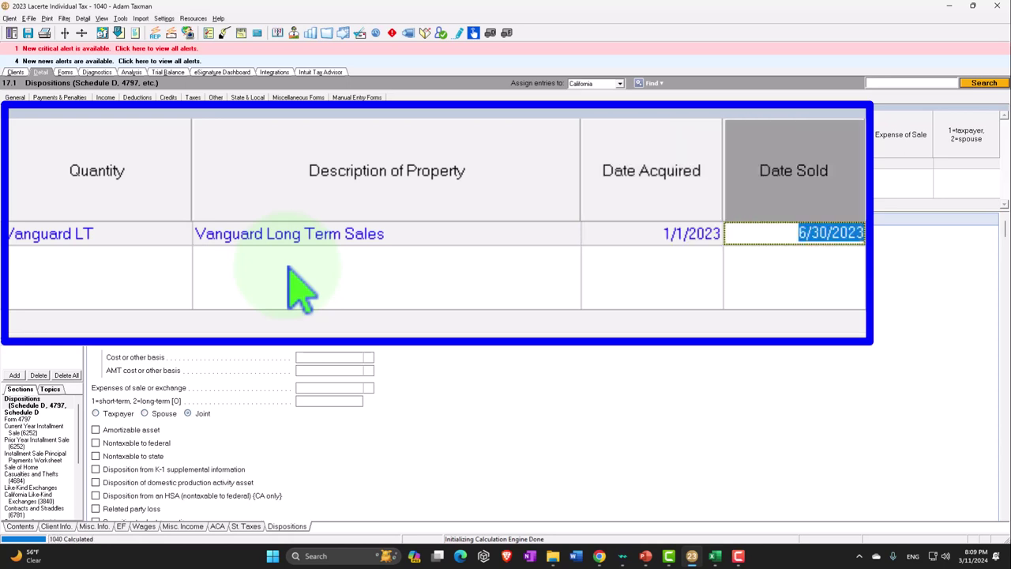
Prefix the date acquired and the date sold of the Vanguard long-term disposition with a minus sign
{"action": "left_click", "coordinate": [669, 231]}
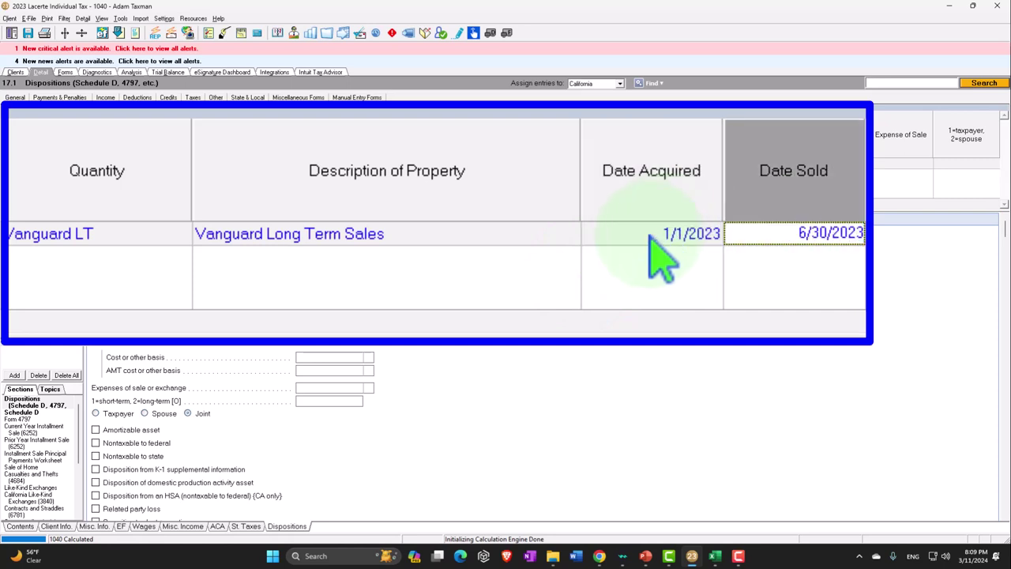
{"action": "left_click", "coordinate": [649, 237]}
{"action": "type", "text": "-"}
{"action": "key", "text": "Tab"}
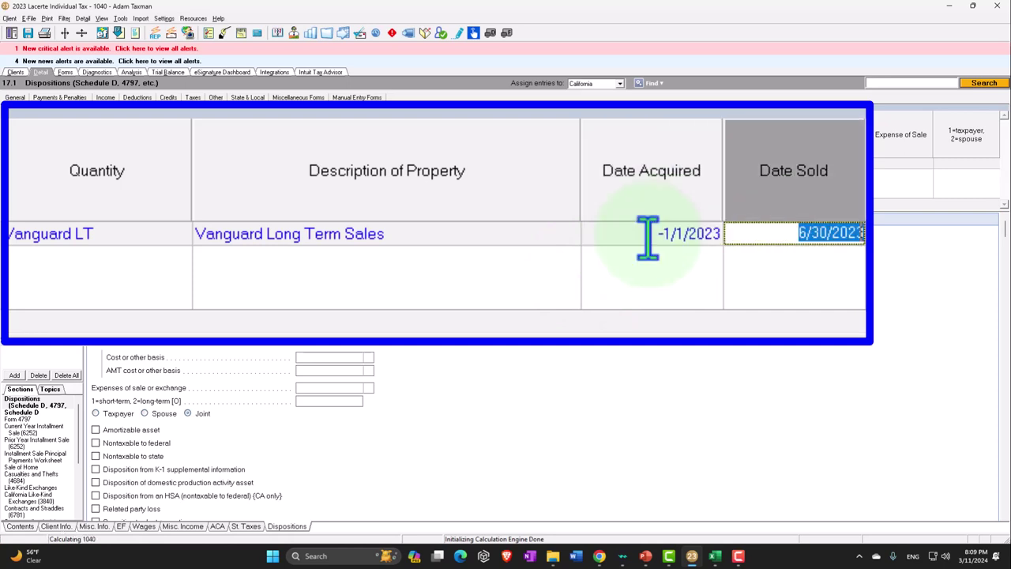
{"action": "left_click", "coordinate": [650, 235]}
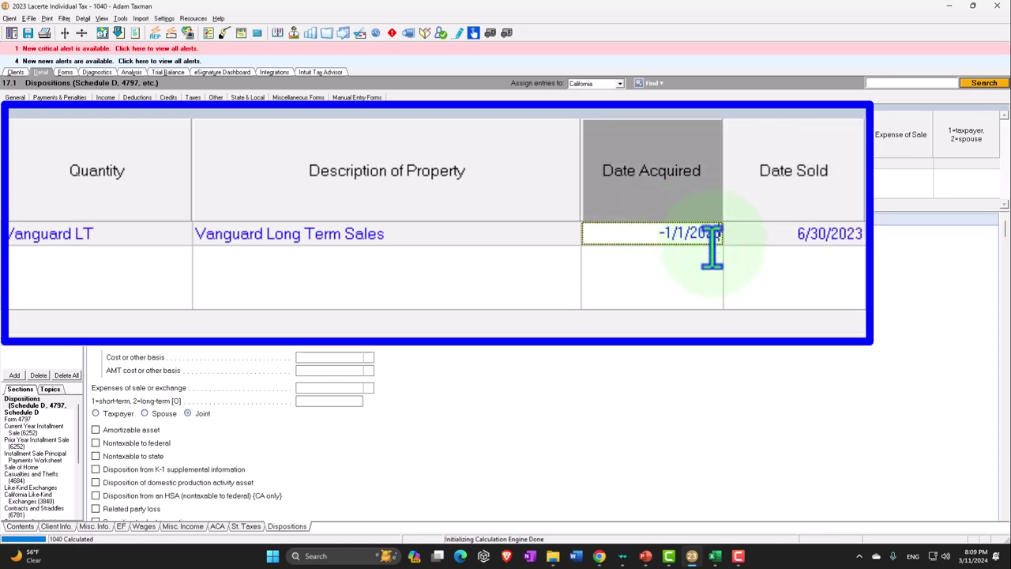
{"action": "key", "text": "Tab"}
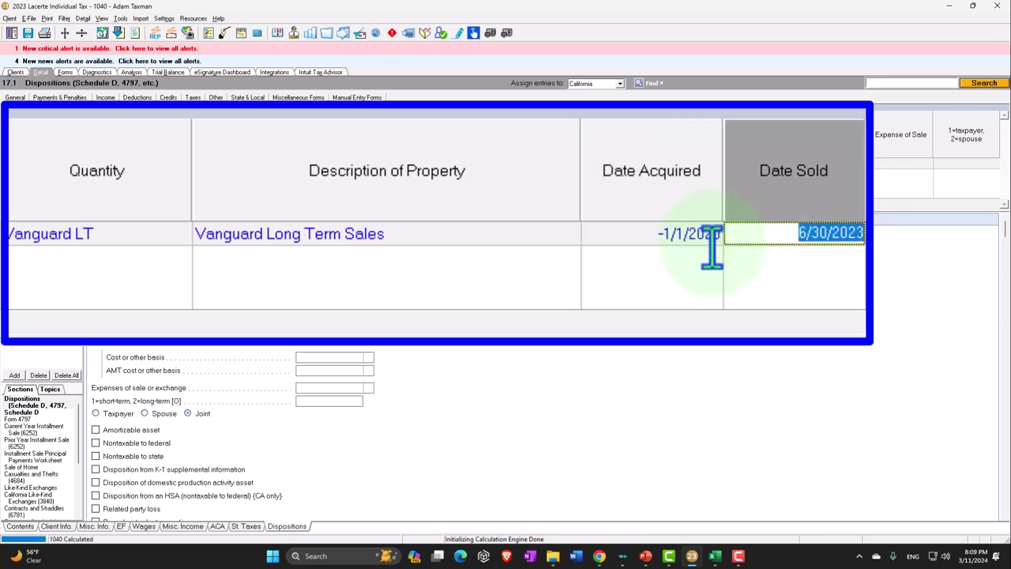
{"action": "left_click", "coordinate": [755, 253]}
{"action": "type", "text": "-"}
{"action": "key", "text": "Tab"}
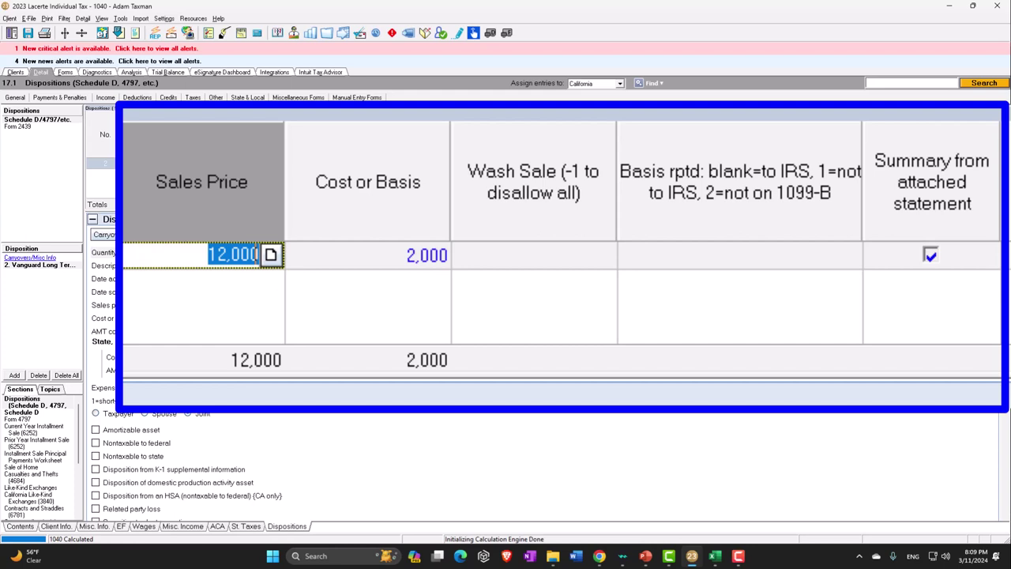
Review the sales price, cost basis, wash sale, basis reported and attached-statement summary entries of the long-term disposition
{"action": "left_click", "coordinate": [368, 254]}
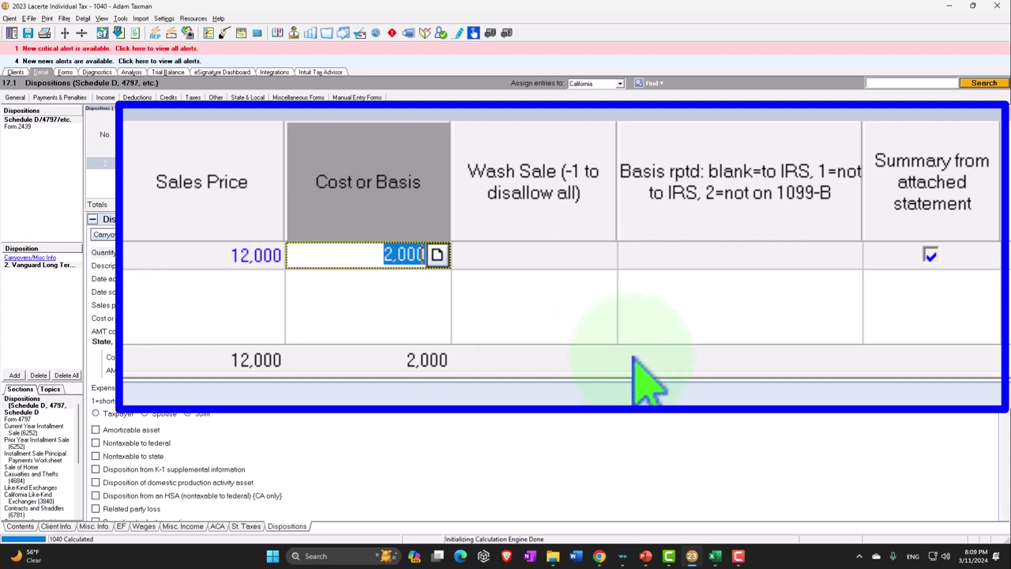
{"action": "key", "text": "Tab"}
{"action": "key", "text": "Tab"}
{"action": "key", "text": "Tab"}
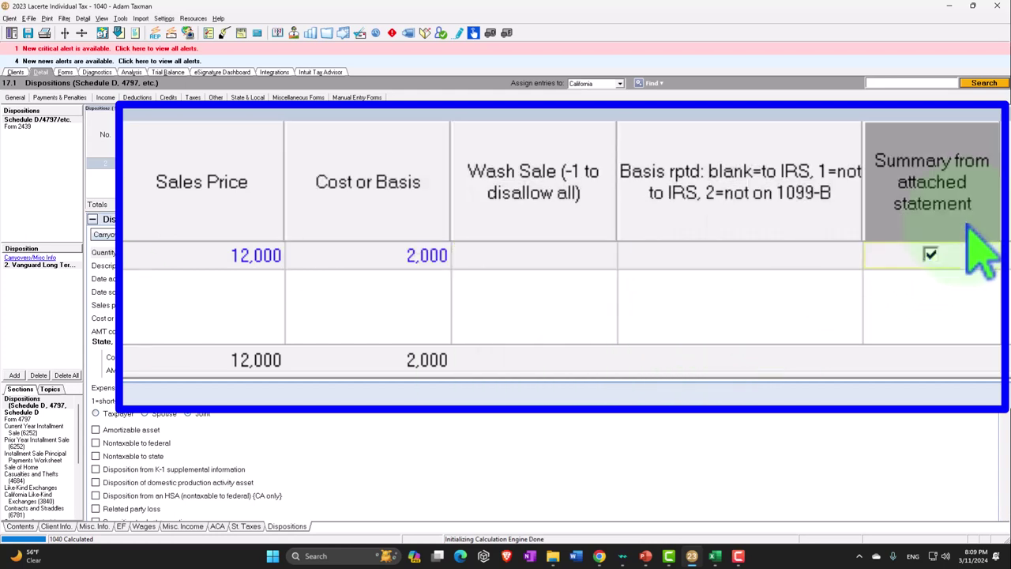
{"action": "key", "text": "Tab"}
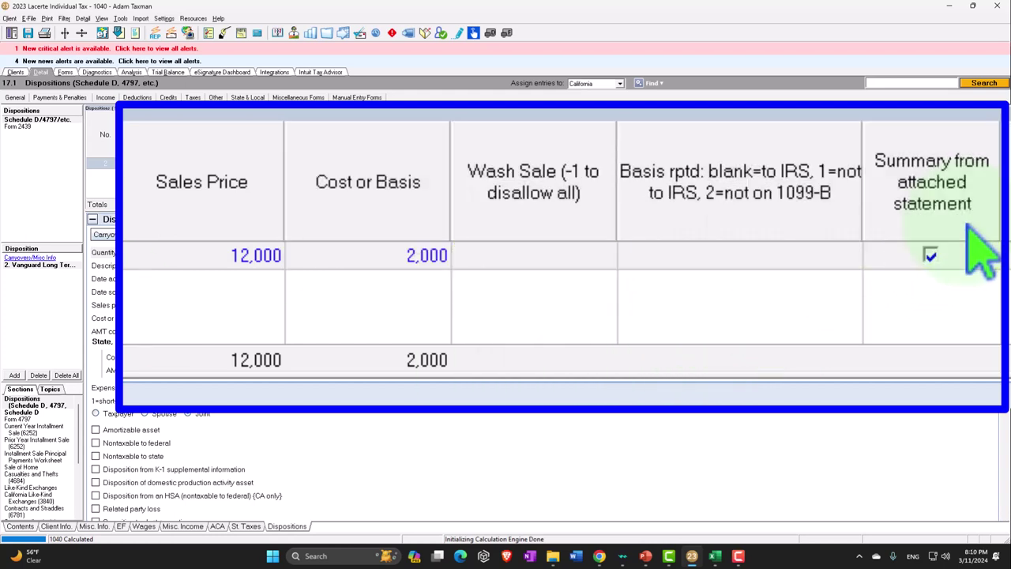
Add a Vanguard short-term disposition with a sales price of 20,000
{"action": "left_click", "coordinate": [14, 375]}
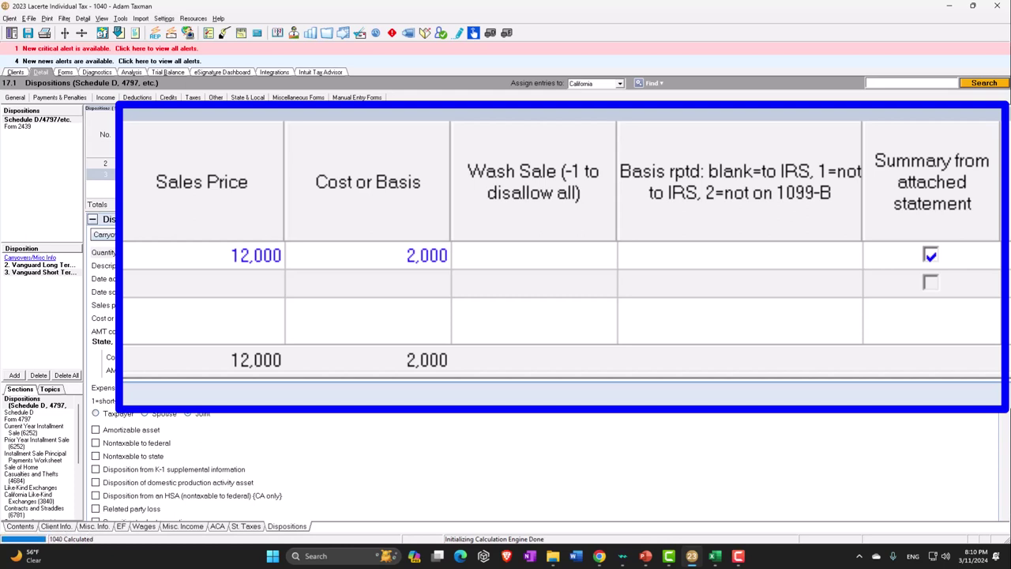
{"action": "left_click", "coordinate": [202, 283]}
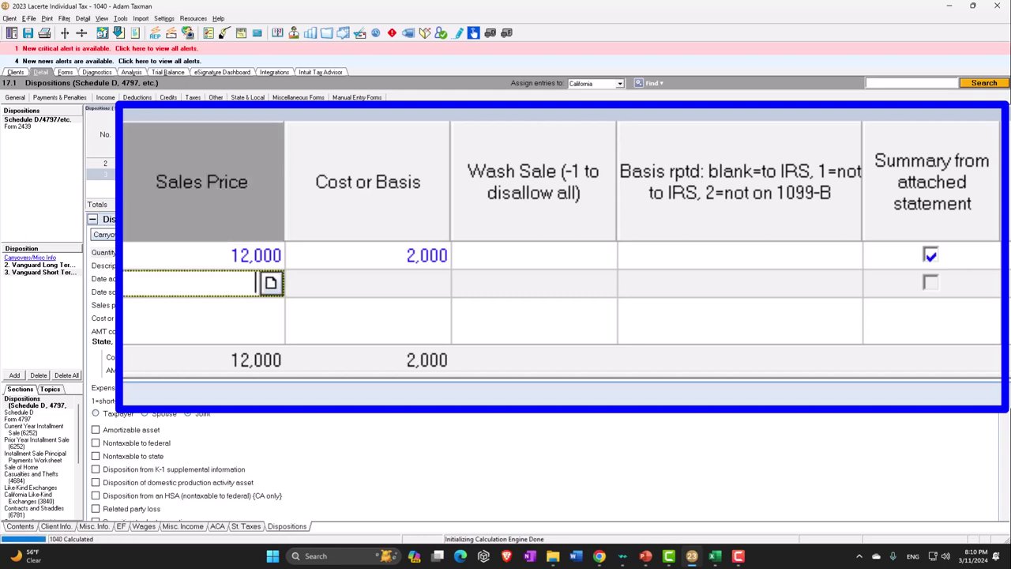
{"action": "type", "text": "20000"}
{"action": "key", "text": "Tab"}
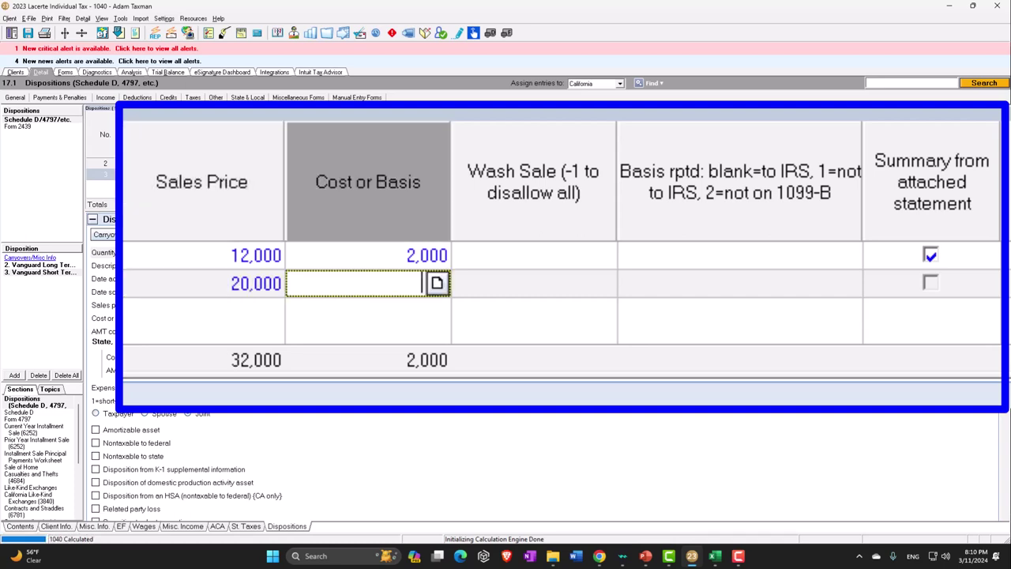
Set the Vanguard short-term disposition's cost or basis to 15,000 and mark it as a summary from attached statement
{"action": "type", "text": "15000"}
{"action": "key", "text": "Tab"}
{"action": "key", "text": "Tab"}
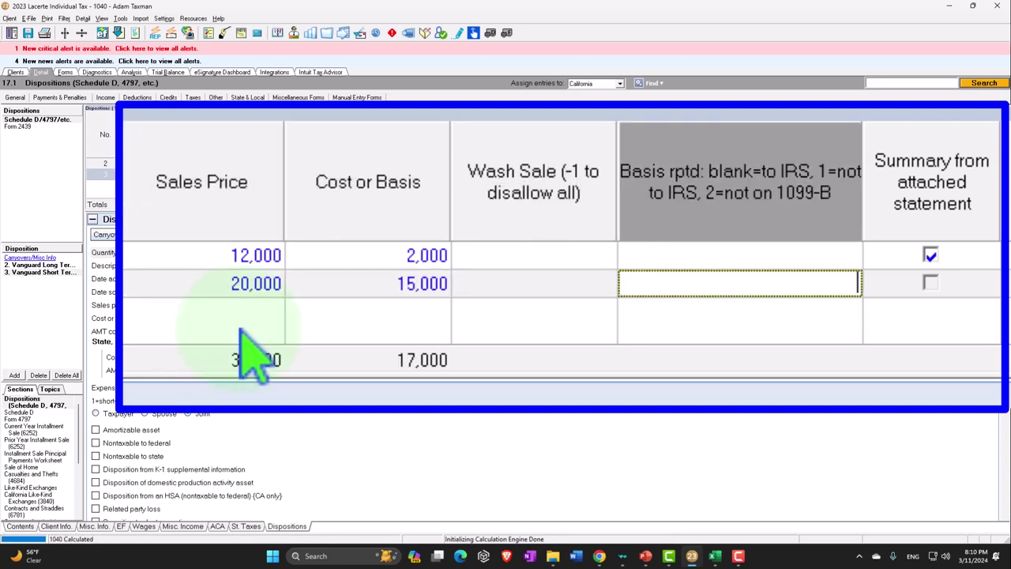
{"action": "left_click", "coordinate": [930, 283]}
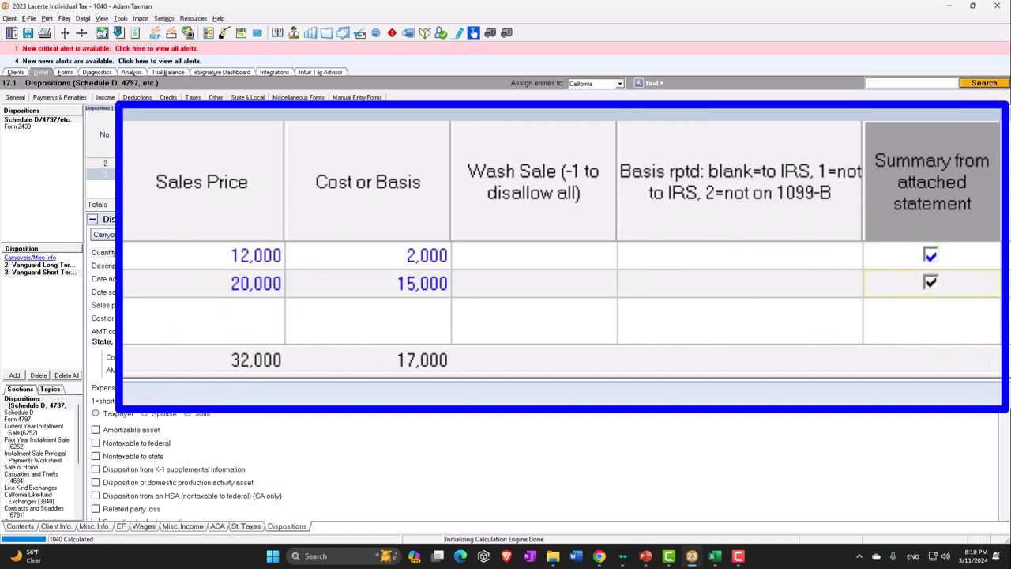
Review Schedule D's short-term totals in Part I, long-term totals in Part II and the combined result in the Part III summary
{"action": "left_click", "coordinate": [65, 72]}
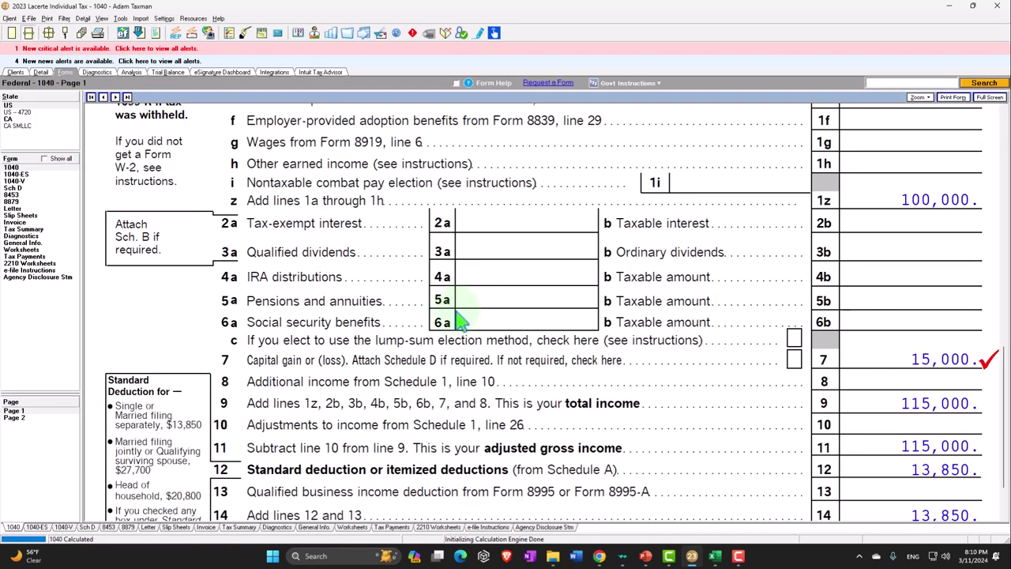
{"action": "left_click", "coordinate": [31, 188]}
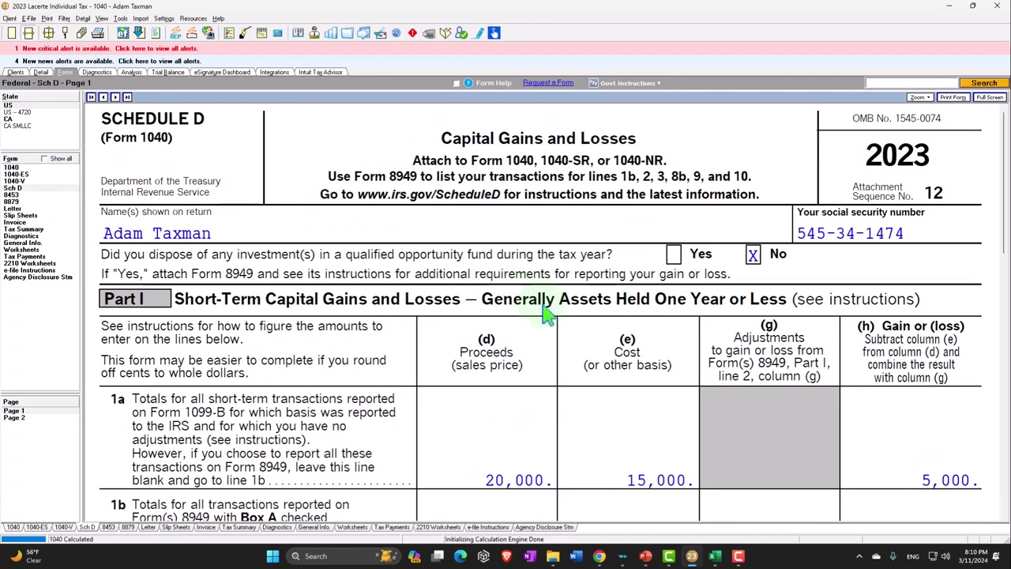
{"action": "scroll", "coordinate": [548, 318], "scroll_direction": "down", "scroll_amount": 1}
{"action": "scroll", "coordinate": [548, 319], "scroll_direction": "down", "scroll_amount": 3}
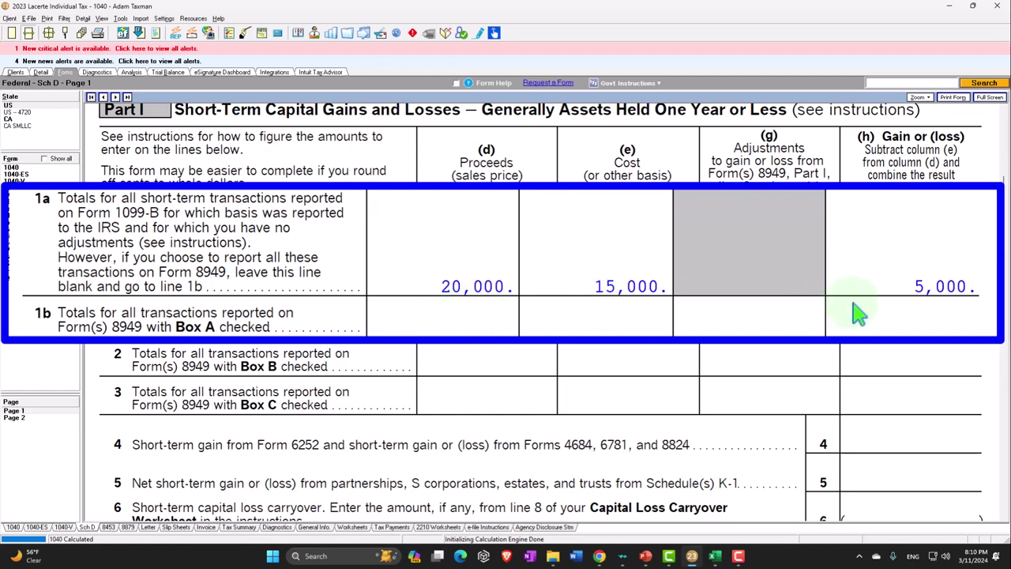
{"action": "scroll", "coordinate": [857, 314], "scroll_direction": "down", "scroll_amount": 10}
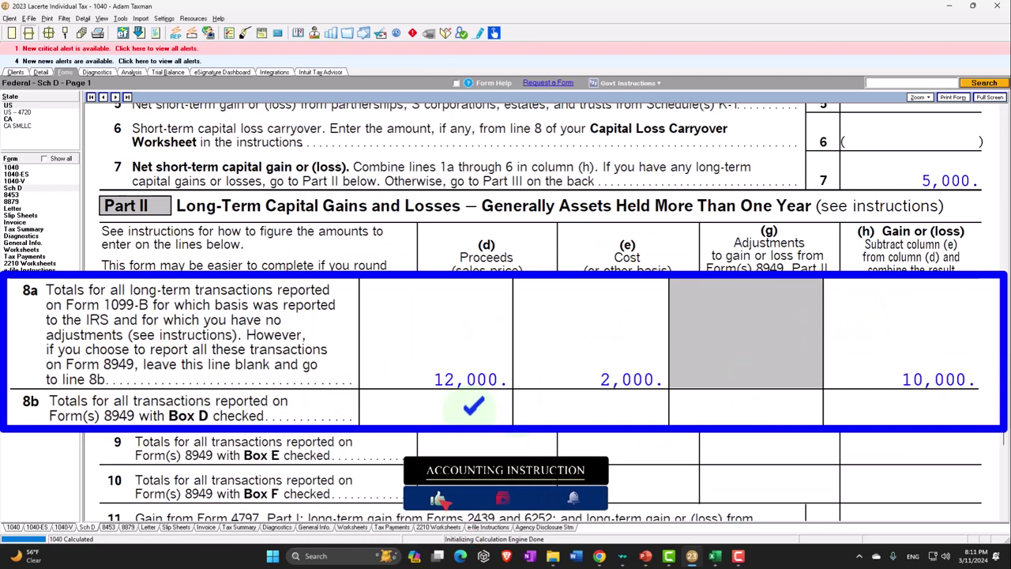
{"action": "scroll", "coordinate": [641, 408], "scroll_direction": "down", "scroll_amount": 2}
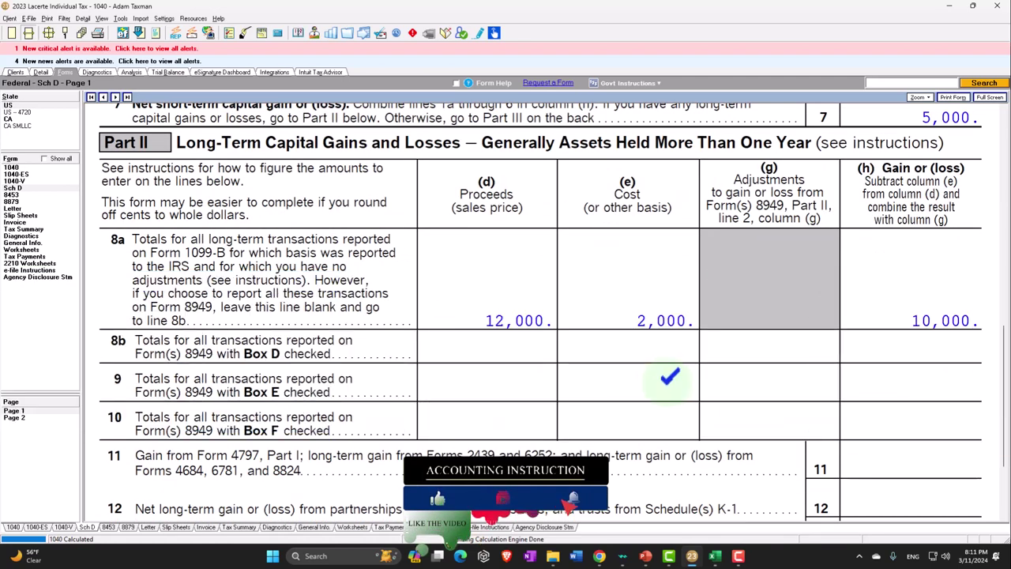
{"action": "scroll", "coordinate": [670, 377], "scroll_direction": "down", "scroll_amount": 4}
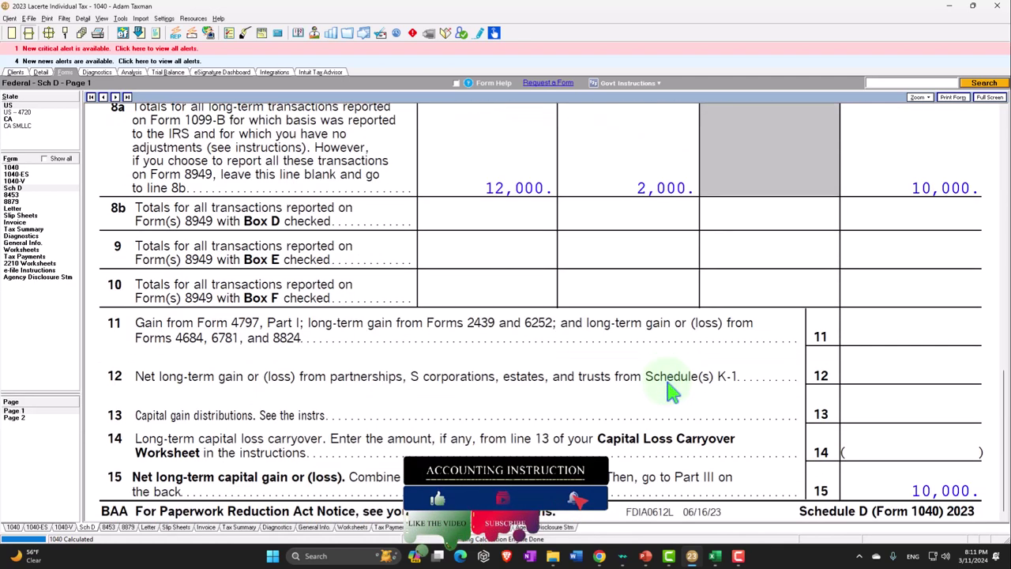
{"action": "left_click", "coordinate": [44, 423]}
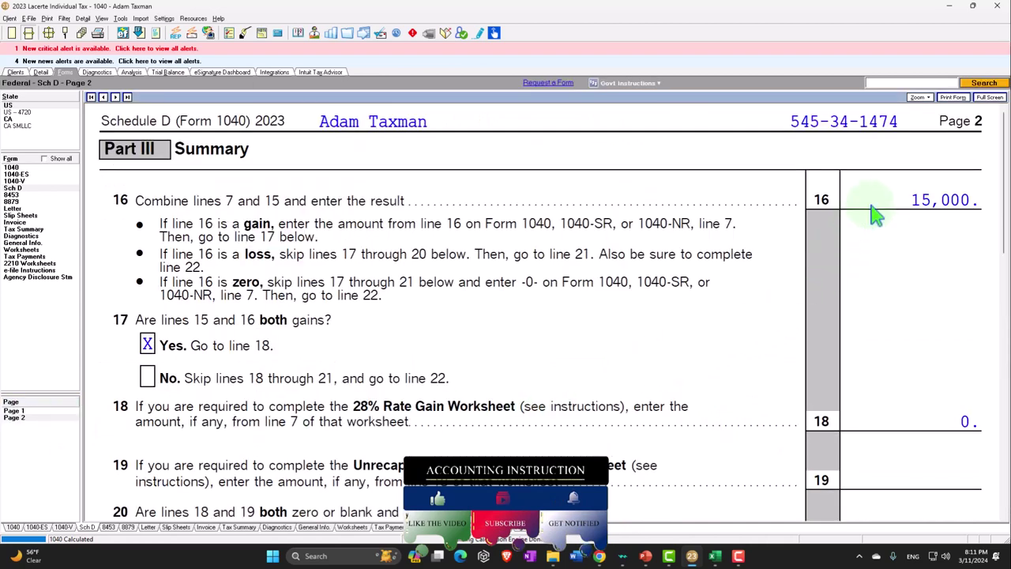
Examine page 1 of Form 1040 from the capital gain line through taxable income
{"action": "left_click", "coordinate": [11, 167]}
{"action": "scroll", "coordinate": [505, 316], "scroll_direction": "down", "scroll_amount": 10}
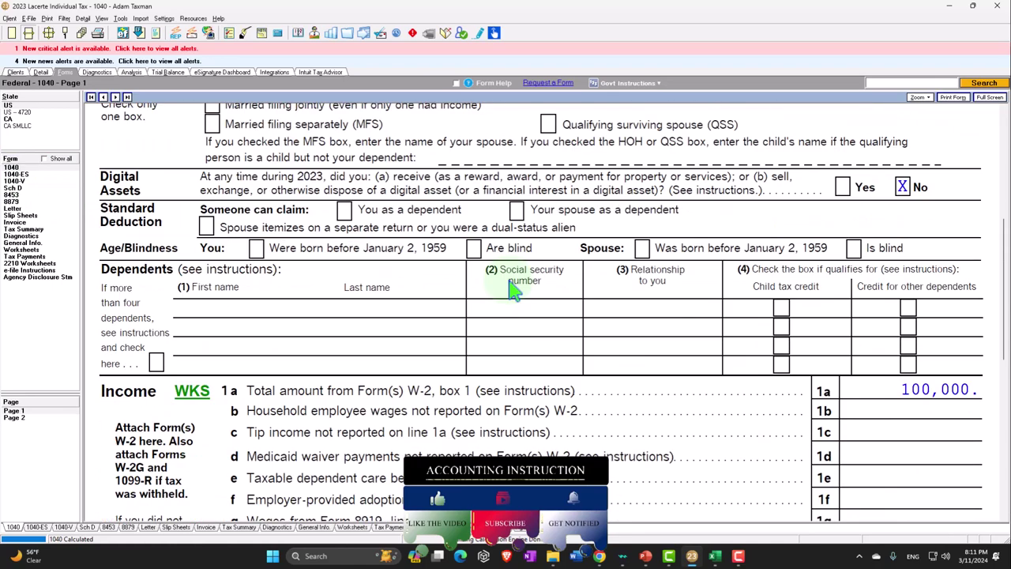
{"action": "scroll", "coordinate": [512, 290], "scroll_direction": "down", "scroll_amount": 10}
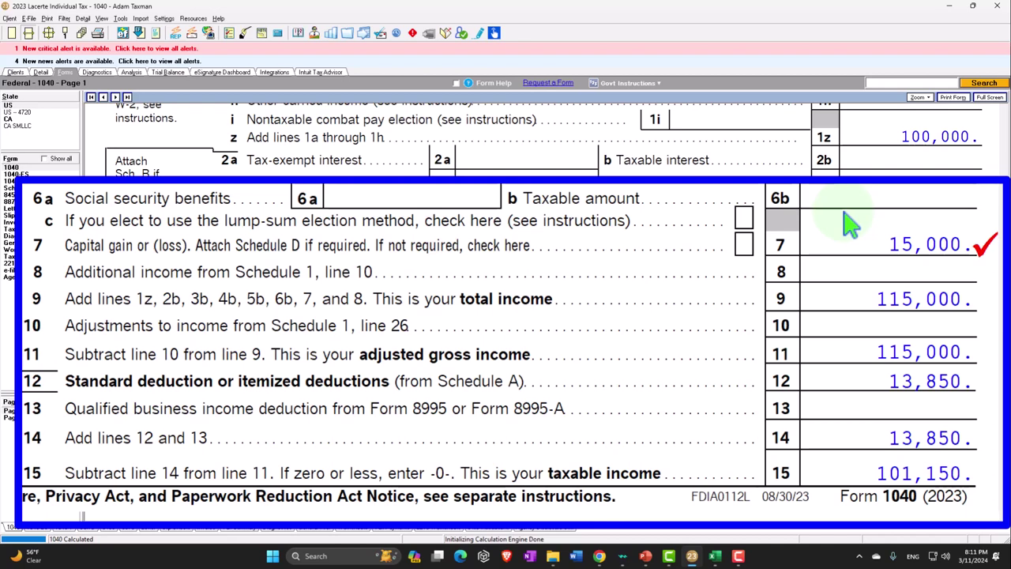
{"action": "scroll", "coordinate": [977, 327], "scroll_direction": "up", "scroll_amount": 5}
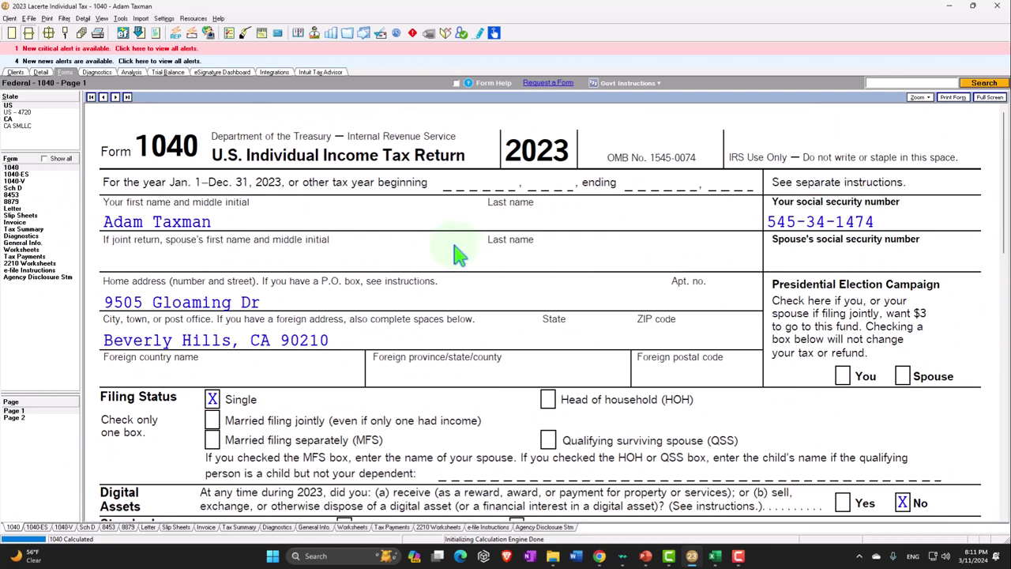
Delete the Vanguard Short Term Sales disposition from the dispositions list
{"action": "left_click", "coordinate": [40, 72]}
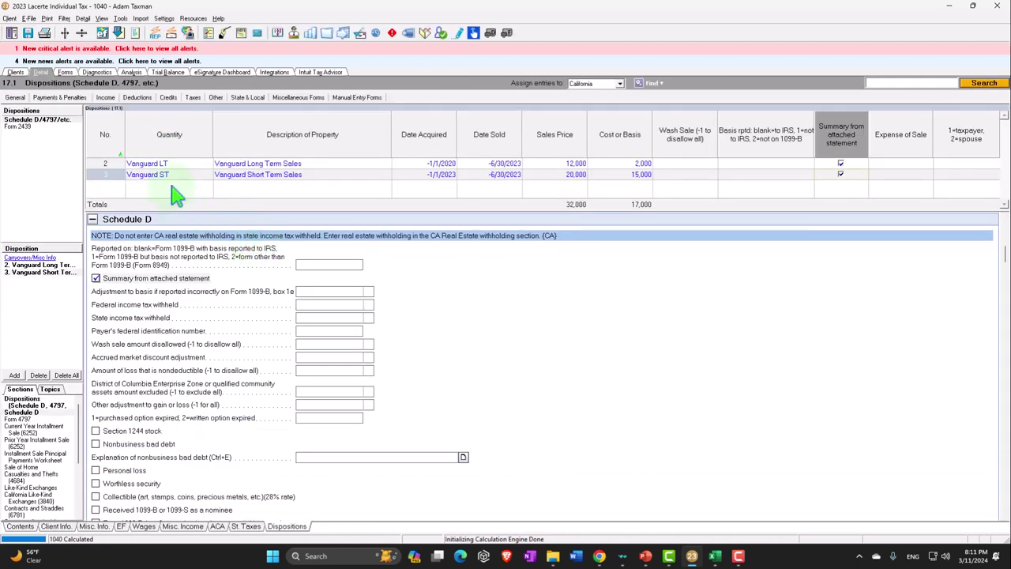
{"action": "left_click", "coordinate": [168, 176]}
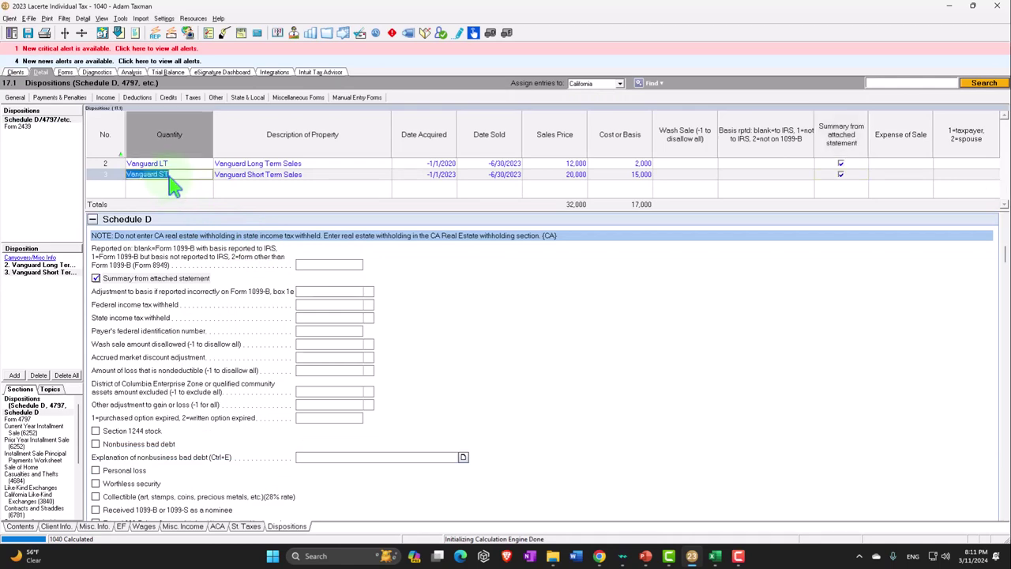
{"action": "left_click", "coordinate": [41, 375]}
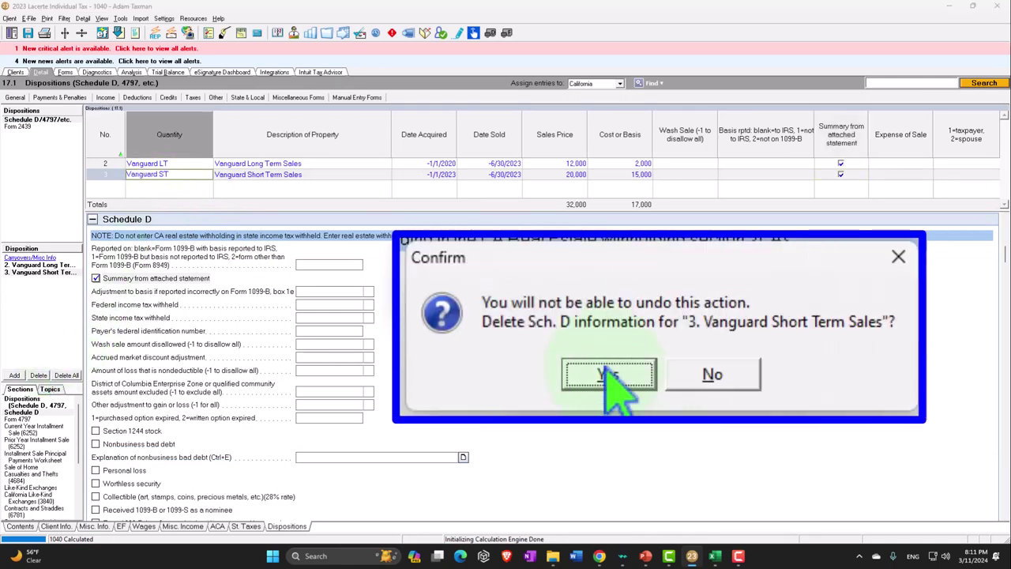
{"action": "left_click", "coordinate": [482, 288]}
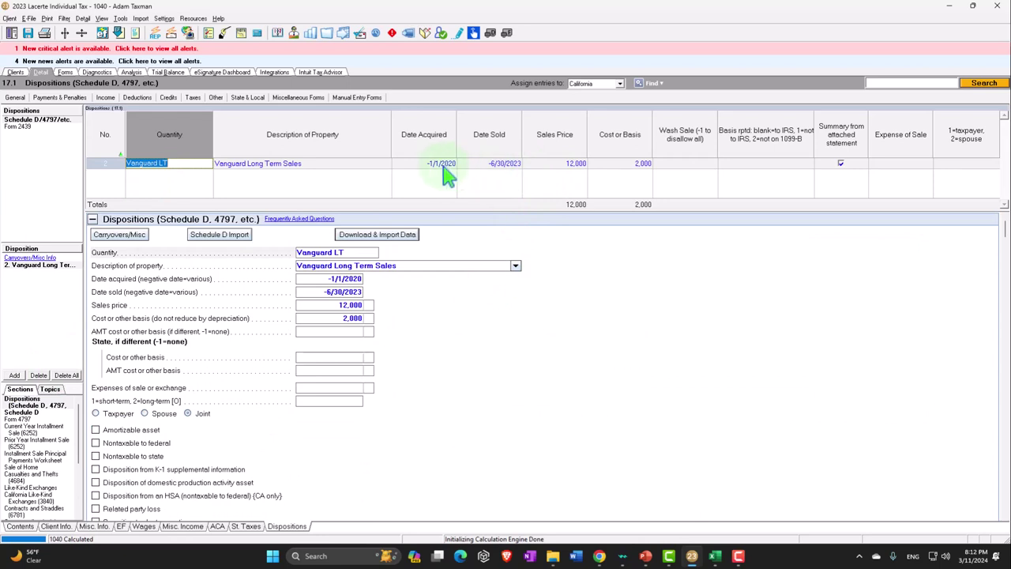
Set the Vanguard long-term disposition's cost or basis to 10,000 and clear its summary from attached statement option
{"action": "left_click", "coordinate": [556, 164]}
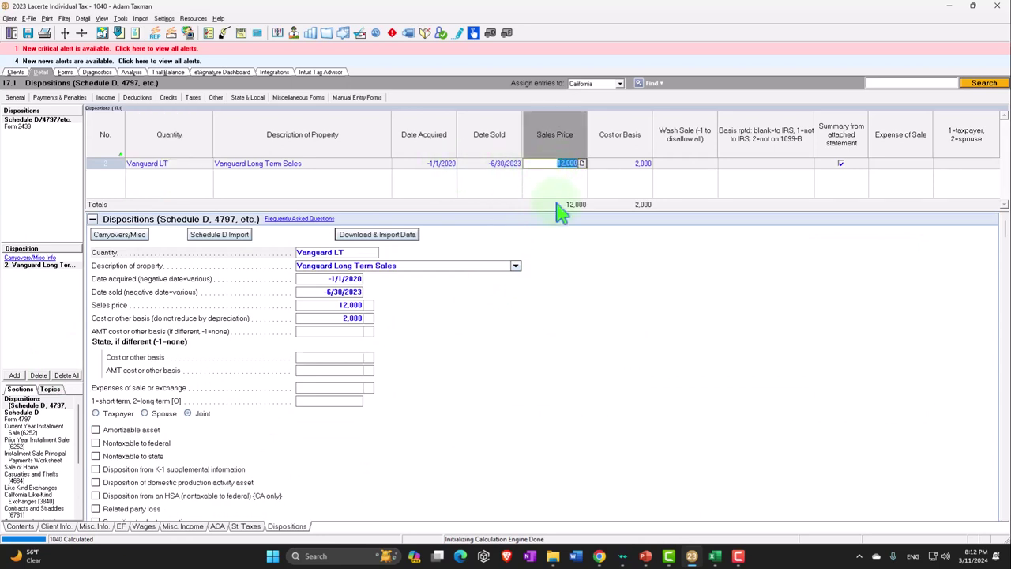
{"action": "key", "text": "Tab"}
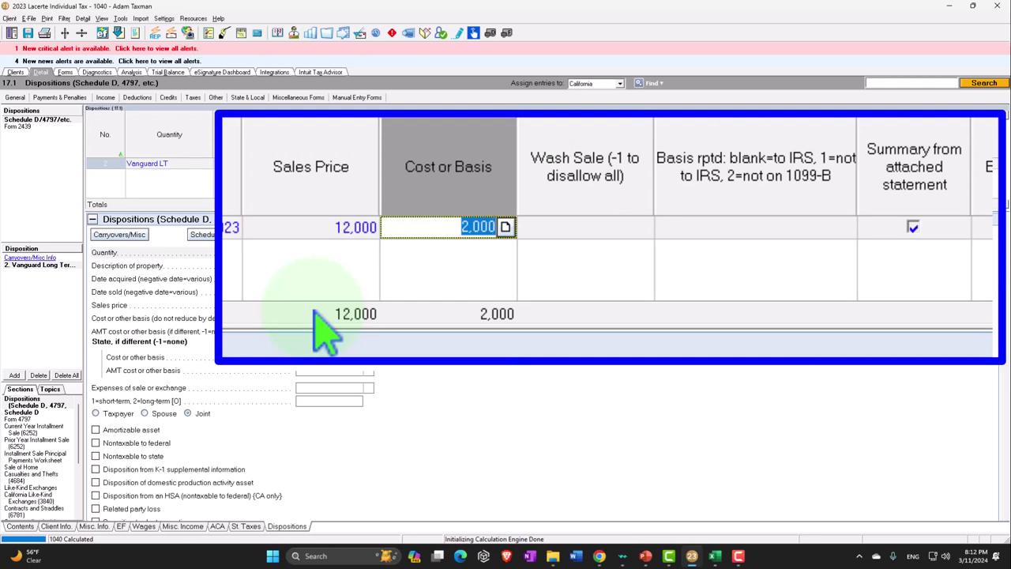
{"action": "type", "text": "10000"}
{"action": "key", "text": "Tab"}
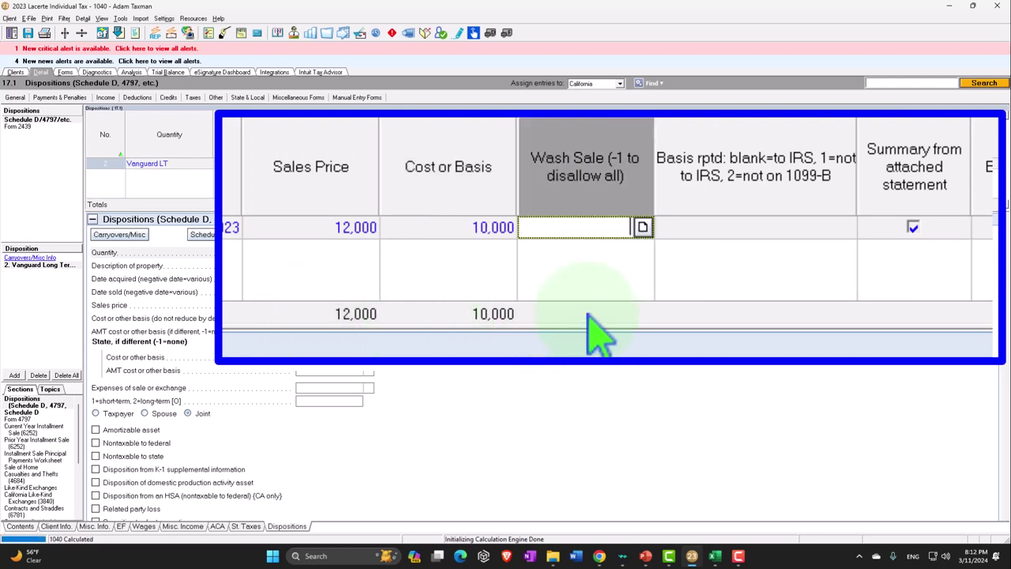
{"action": "left_click", "coordinate": [912, 227]}
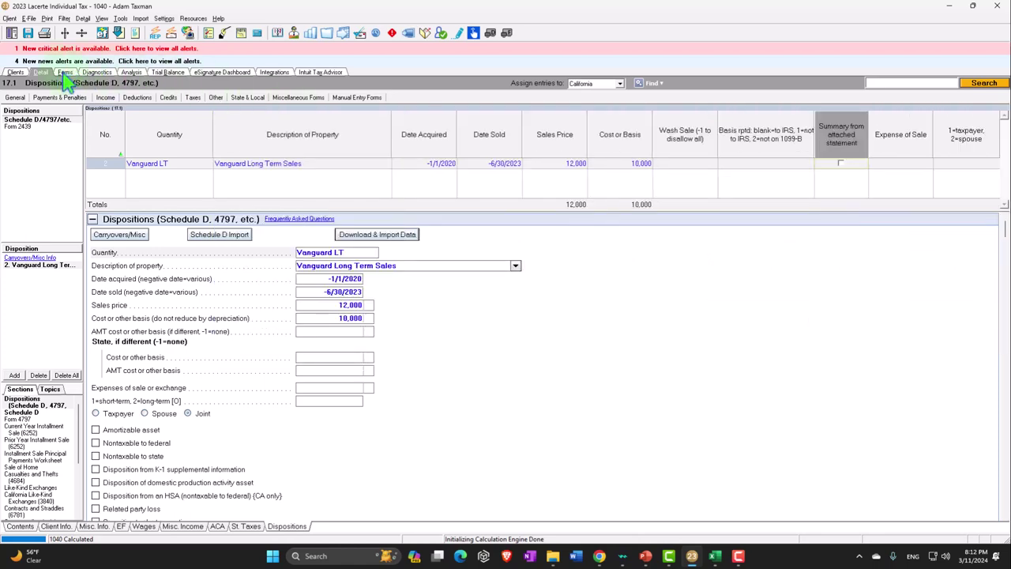
Check how the long-term sale flows through Schedule D Part II to the capital gain line of Form 1040
{"action": "left_click", "coordinate": [66, 73]}
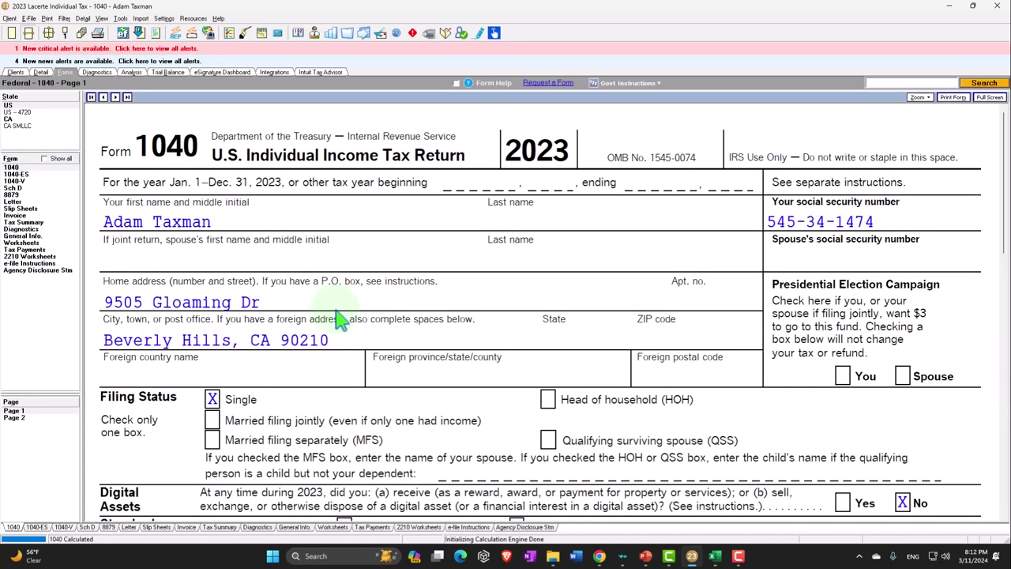
{"action": "left_click", "coordinate": [18, 188]}
{"action": "scroll", "coordinate": [471, 340], "scroll_direction": "down", "scroll_amount": 3}
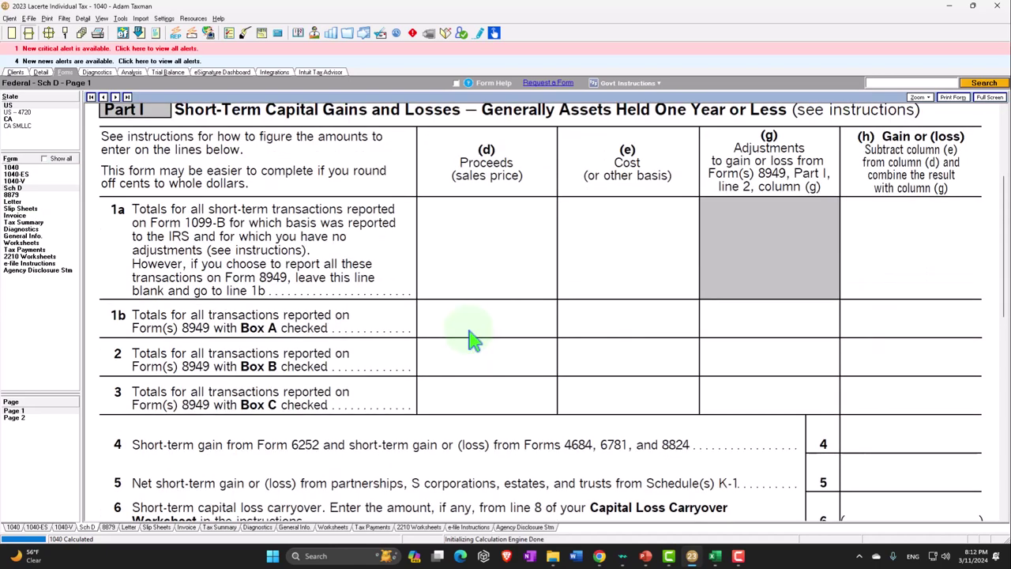
{"action": "scroll", "coordinate": [471, 339], "scroll_direction": "down", "scroll_amount": 10}
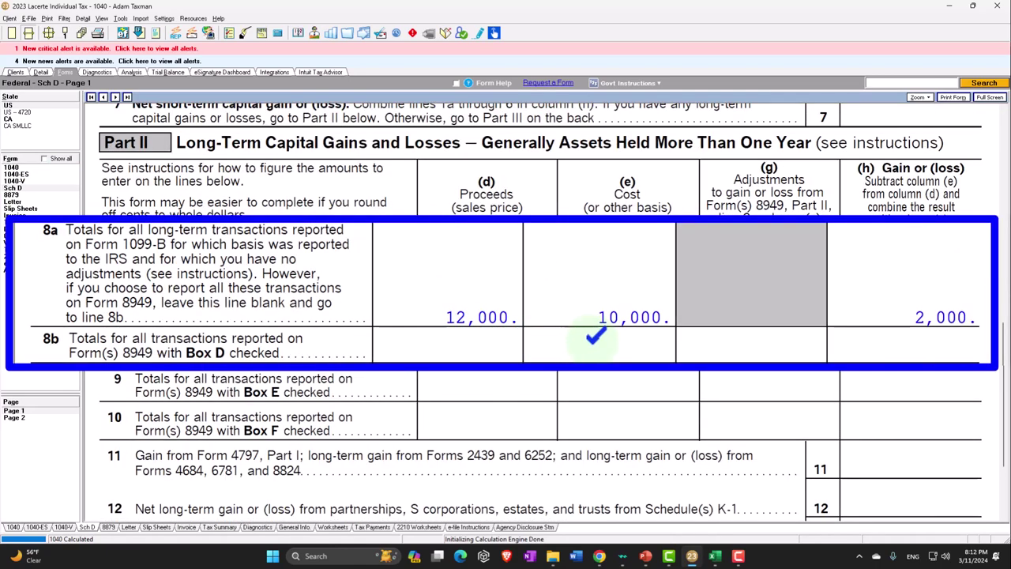
{"action": "scroll", "coordinate": [863, 342], "scroll_direction": "down", "scroll_amount": 1}
{"action": "scroll", "coordinate": [863, 341], "scroll_direction": "down", "scroll_amount": 1}
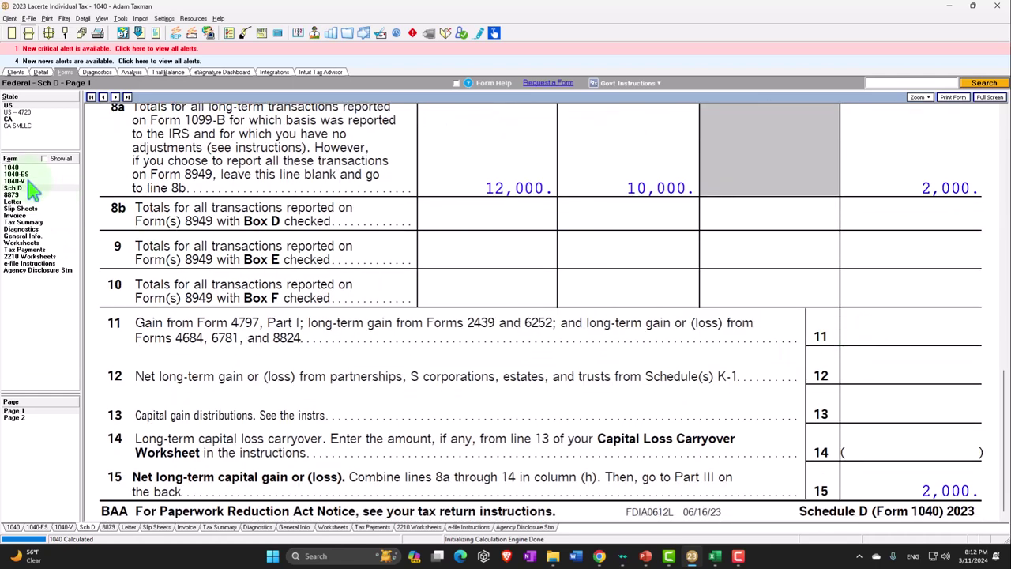
{"action": "left_click", "coordinate": [13, 167]}
{"action": "scroll", "coordinate": [433, 294], "scroll_direction": "down", "scroll_amount": 6}
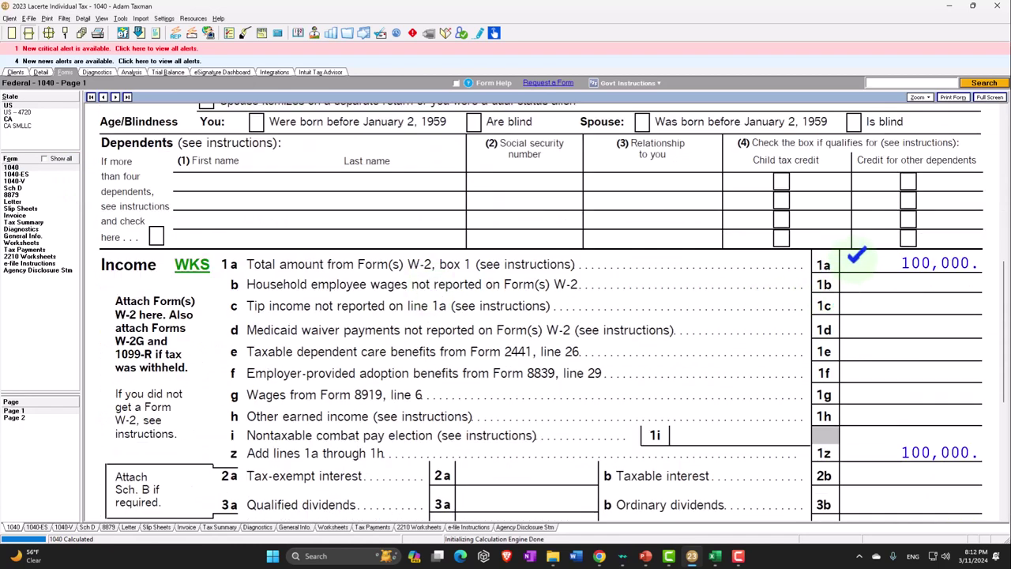
{"action": "scroll", "coordinate": [857, 254], "scroll_direction": "down", "scroll_amount": 4}
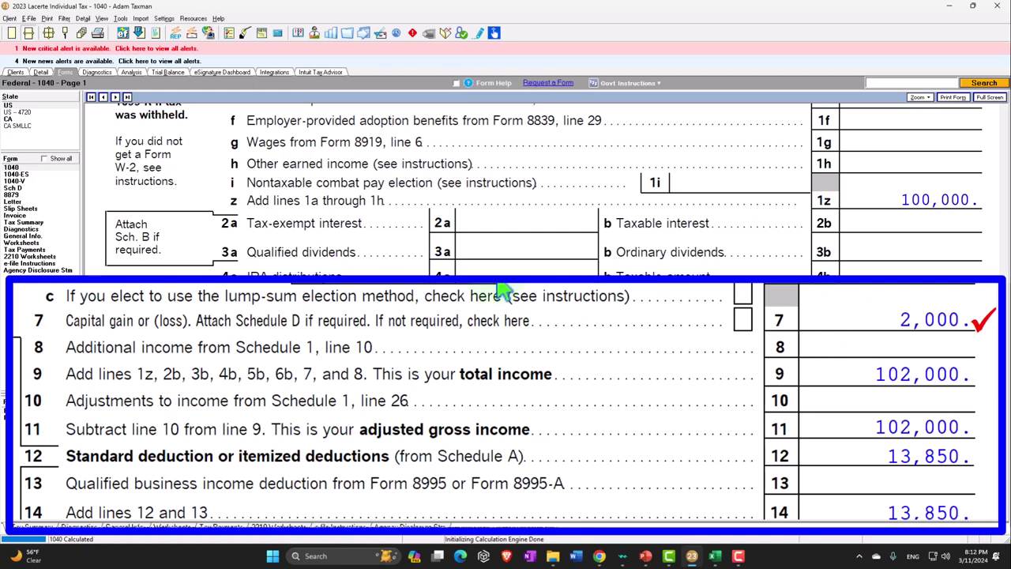
Set the Vanguard long-term disposition's cost or basis to 20,000
{"action": "left_click", "coordinate": [38, 73]}
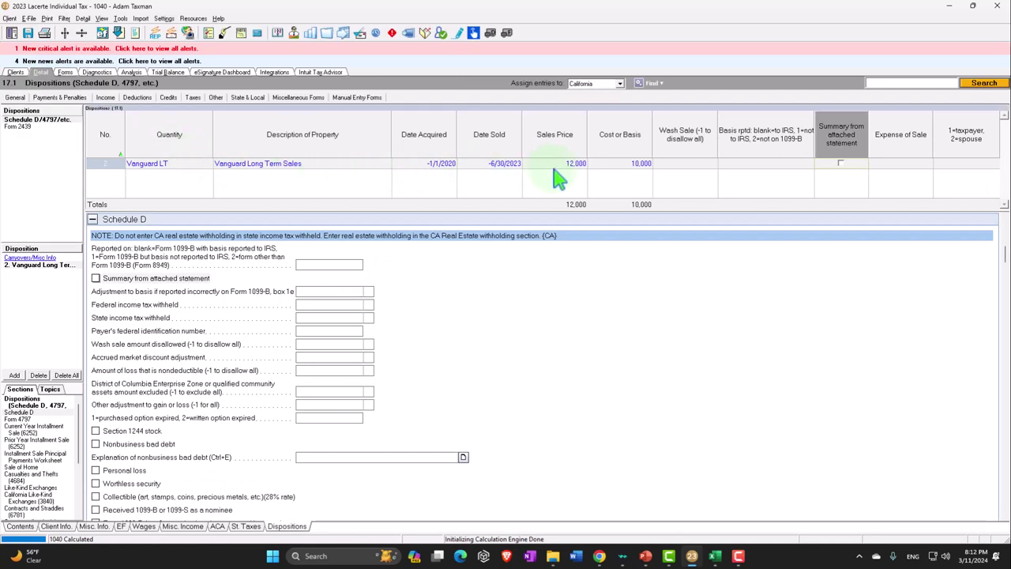
{"action": "left_click", "coordinate": [613, 164]}
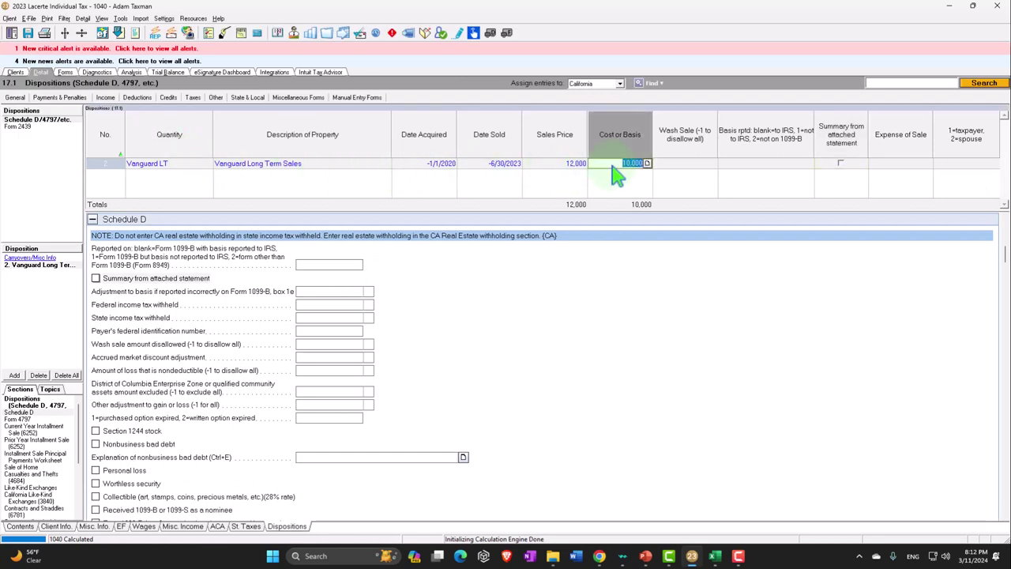
{"action": "type", "text": "20000"}
{"action": "key", "text": "Tab"}
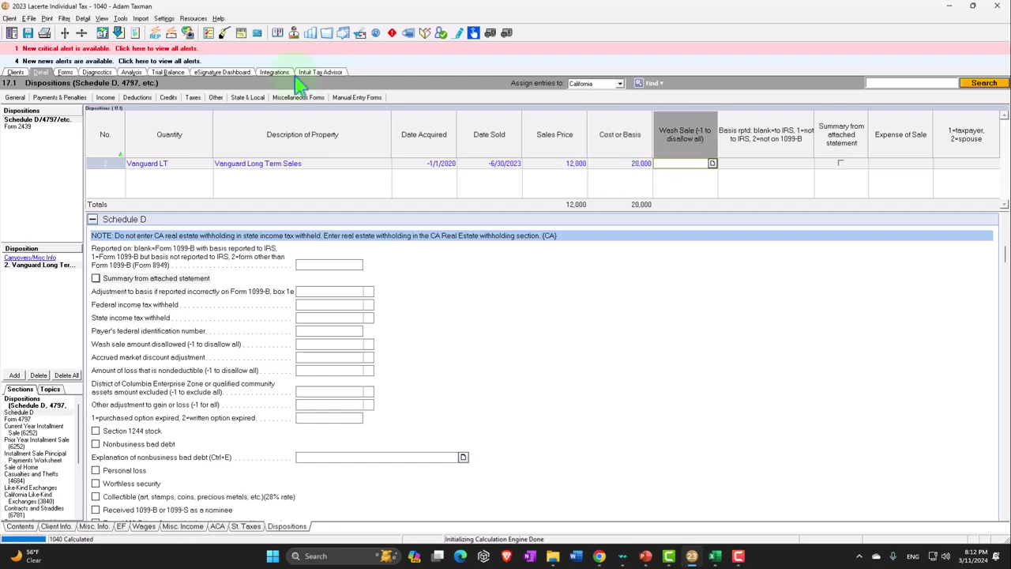
Compare the long-term loss on Schedule D Part II with the capital loss and taxable income lines of Form 1040
{"action": "left_click", "coordinate": [64, 72]}
{"action": "left_click", "coordinate": [14, 188]}
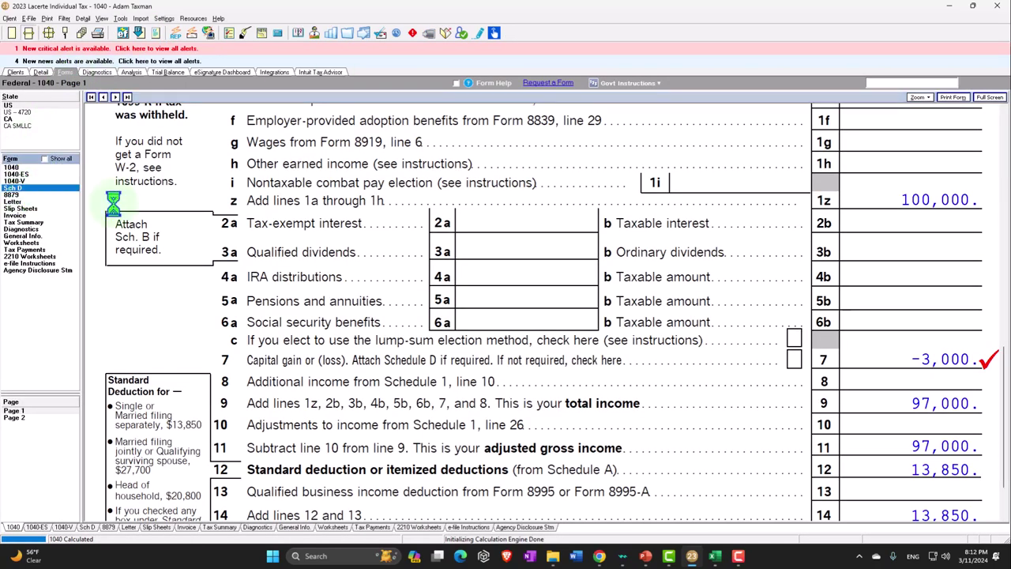
{"action": "scroll", "coordinate": [387, 260], "scroll_direction": "down", "scroll_amount": 10}
{"action": "scroll", "coordinate": [399, 267], "scroll_direction": "down", "scroll_amount": 5}
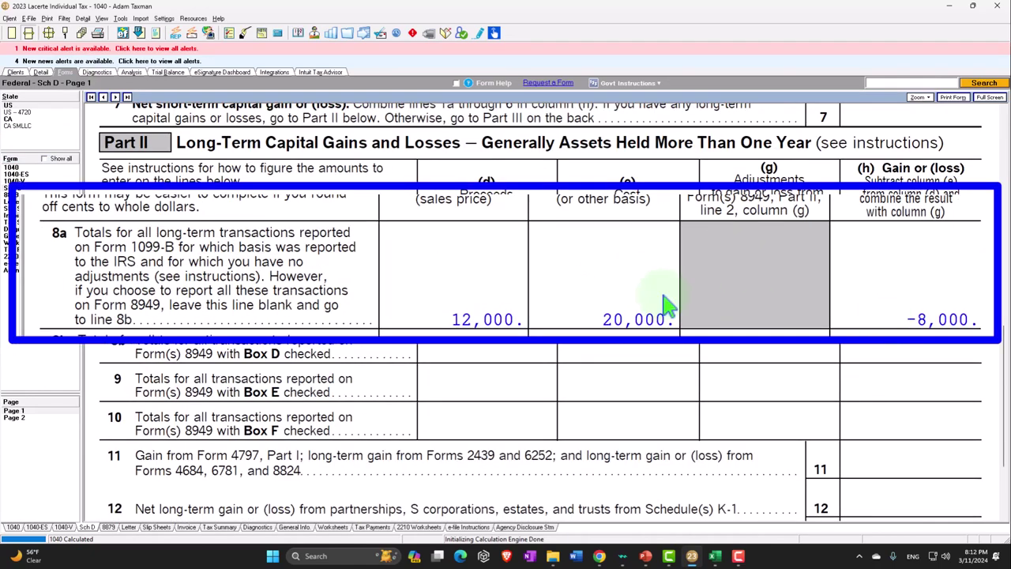
{"action": "left_click", "coordinate": [24, 168]}
{"action": "scroll", "coordinate": [438, 264], "scroll_direction": "down", "scroll_amount": 15}
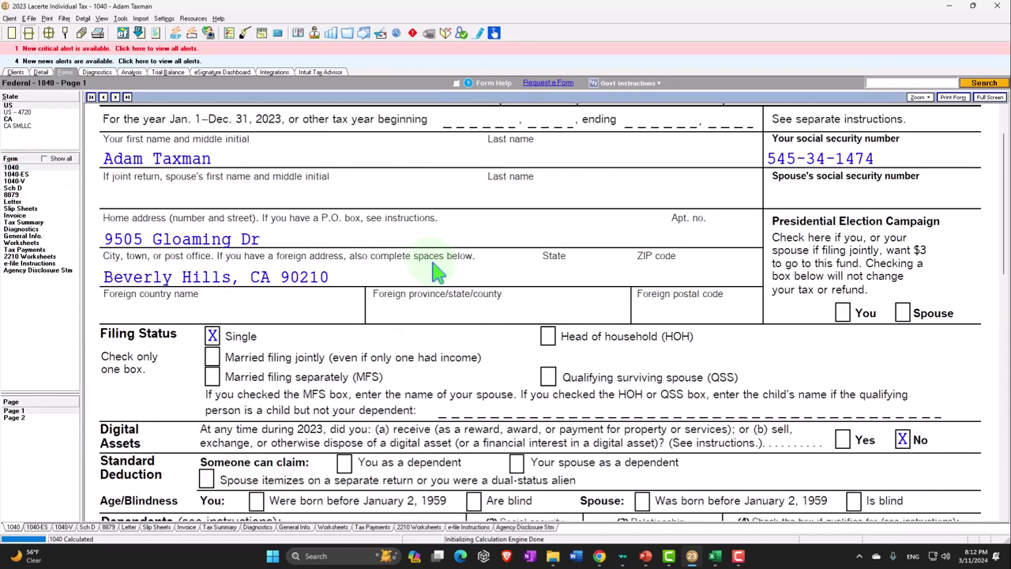
{"action": "scroll", "coordinate": [438, 271], "scroll_direction": "down", "scroll_amount": 3}
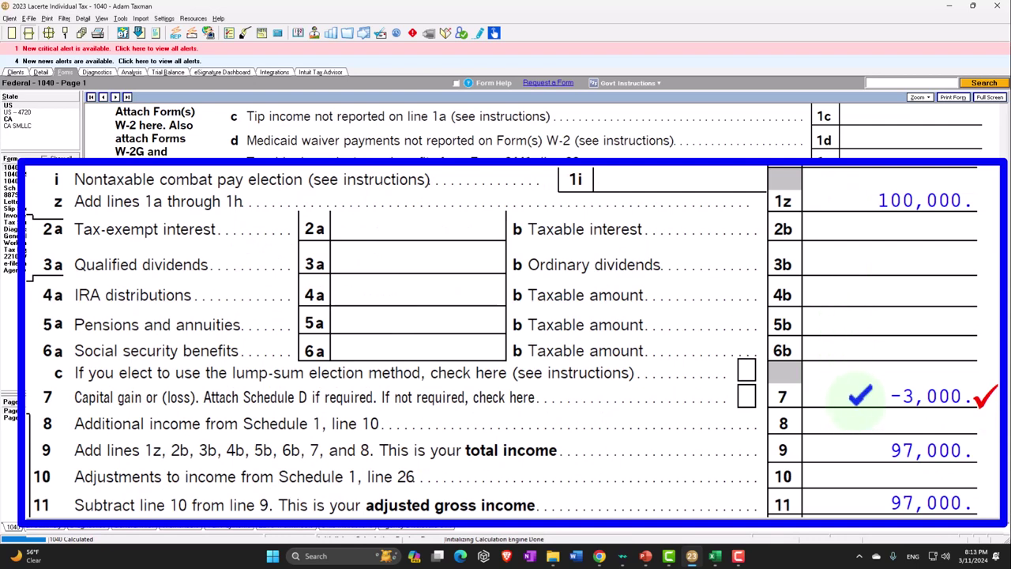
{"action": "scroll", "coordinate": [860, 394], "scroll_direction": "down", "scroll_amount": 3}
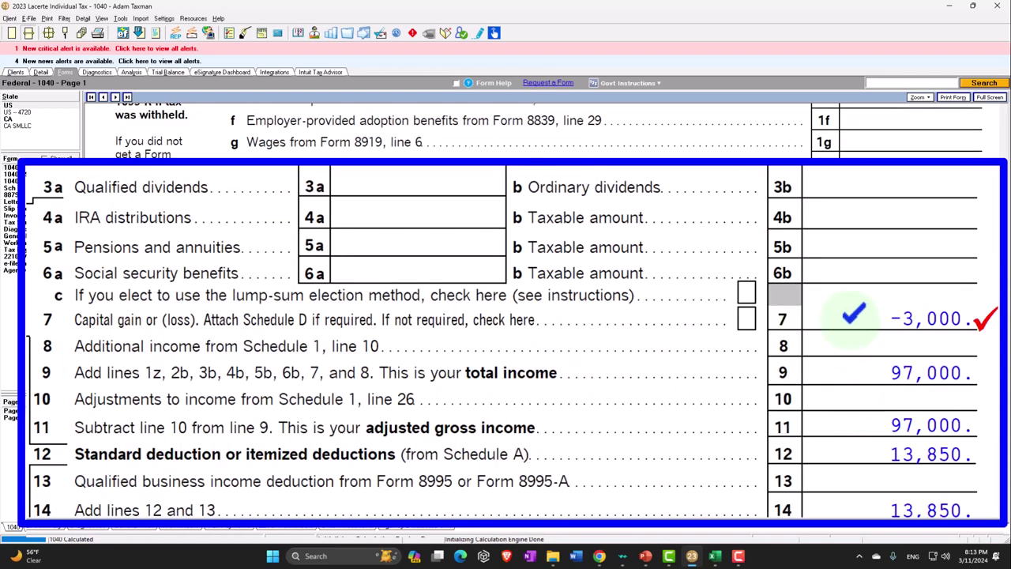
{"action": "scroll", "coordinate": [853, 316], "scroll_direction": "down", "scroll_amount": 3}
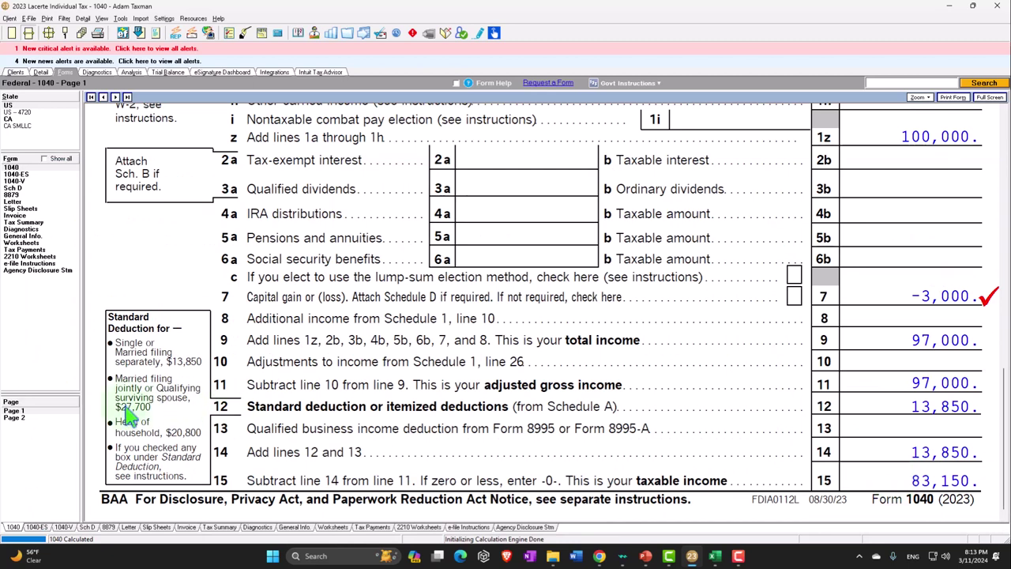
Inspect the tax on Form 1040 page 2, line 16, and its Tax Bracket Worksheet
{"action": "left_click", "coordinate": [38, 418]}
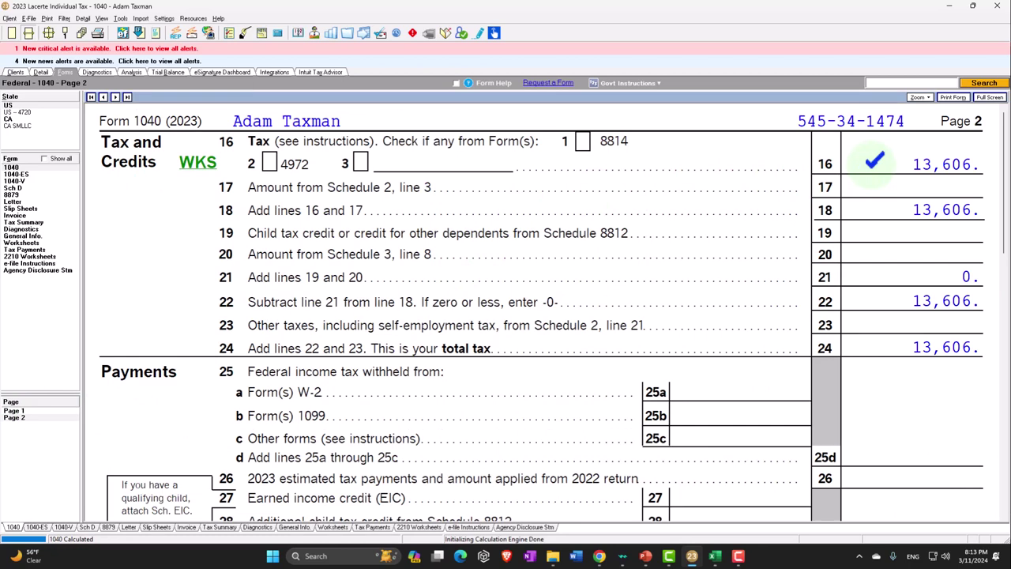
{"action": "left_click", "coordinate": [197, 163]}
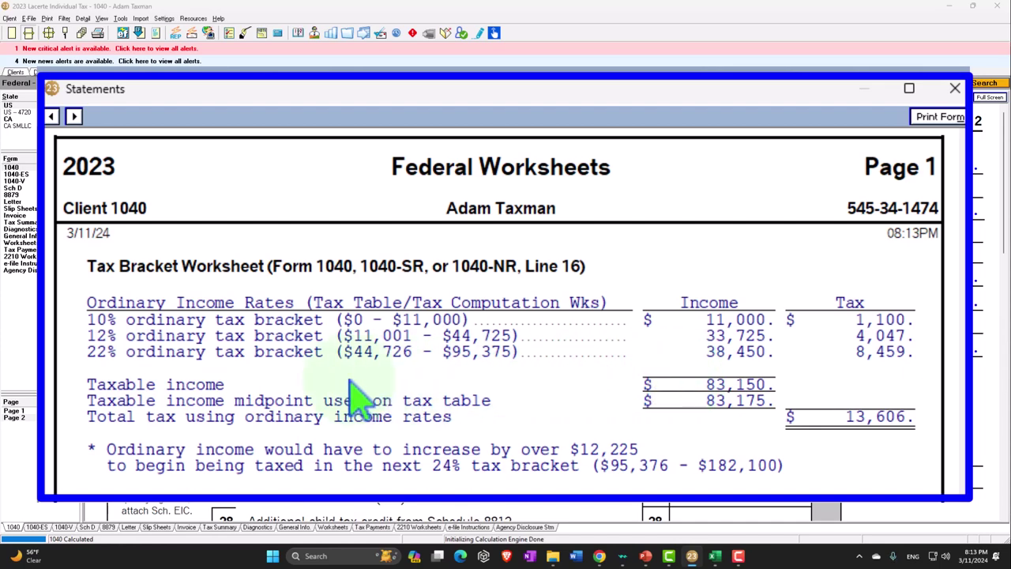
{"action": "left_click", "coordinate": [909, 88]}
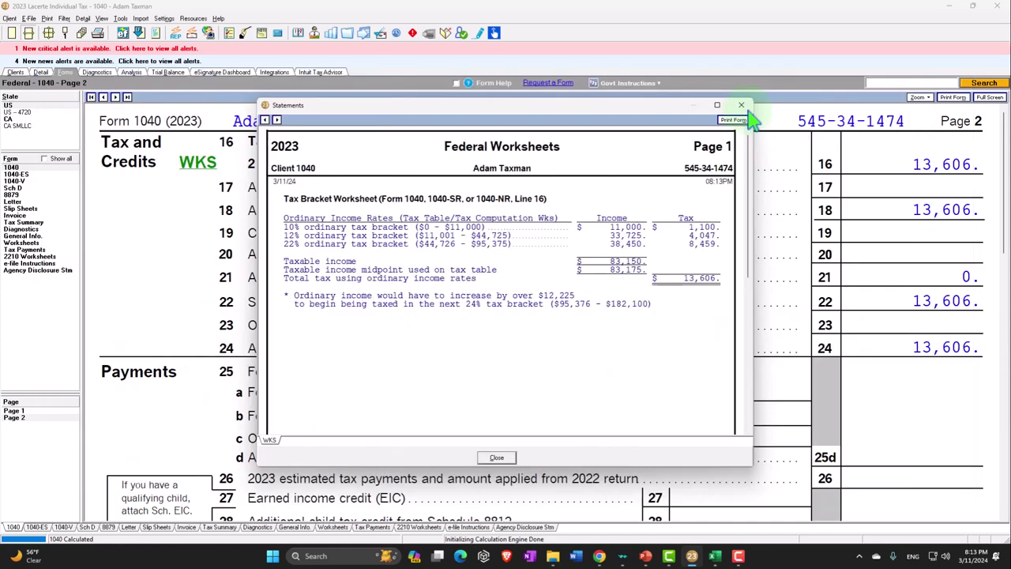
{"action": "left_click", "coordinate": [740, 106]}
Review the income lines on Form 1040 page 1 and the Capital Loss Carryover Worksheet
{"action": "left_click", "coordinate": [57, 412]}
{"action": "scroll", "coordinate": [632, 375], "scroll_direction": "down", "scroll_amount": 3}
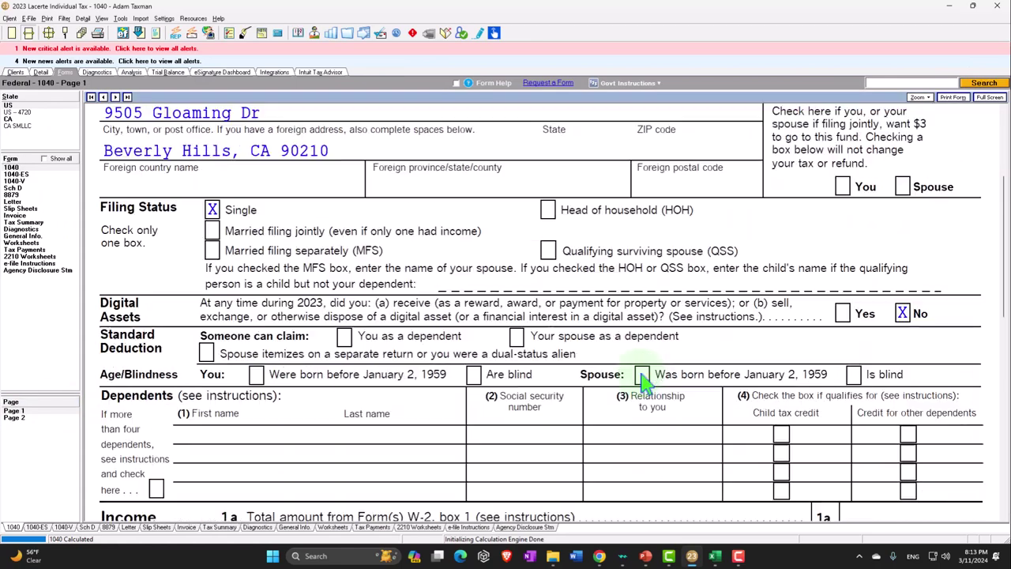
{"action": "scroll", "coordinate": [643, 379], "scroll_direction": "down", "scroll_amount": 5}
{"action": "scroll", "coordinate": [642, 381], "scroll_direction": "down", "scroll_amount": 1}
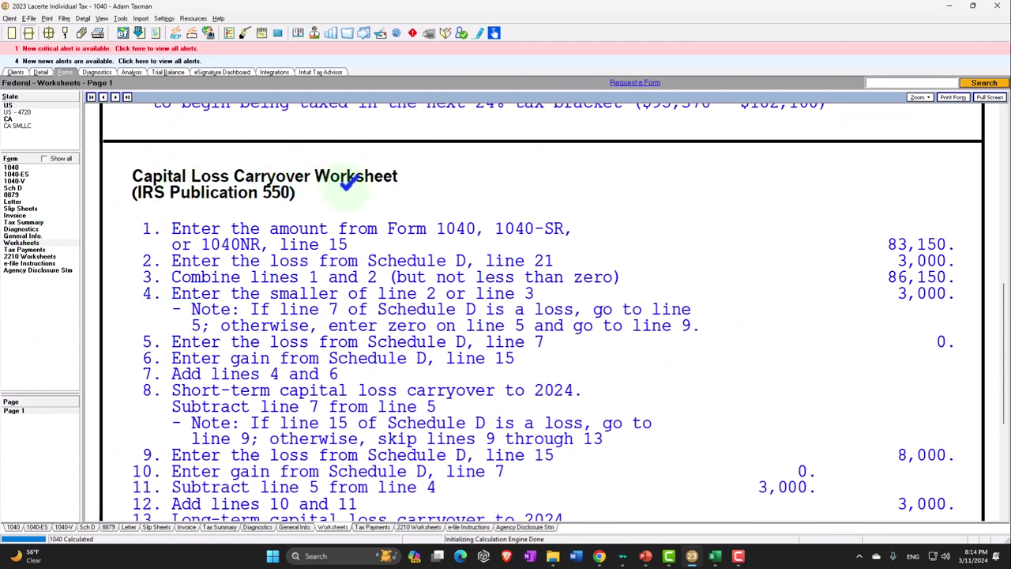
{"action": "scroll", "coordinate": [717, 259], "scroll_direction": "down", "scroll_amount": 2}
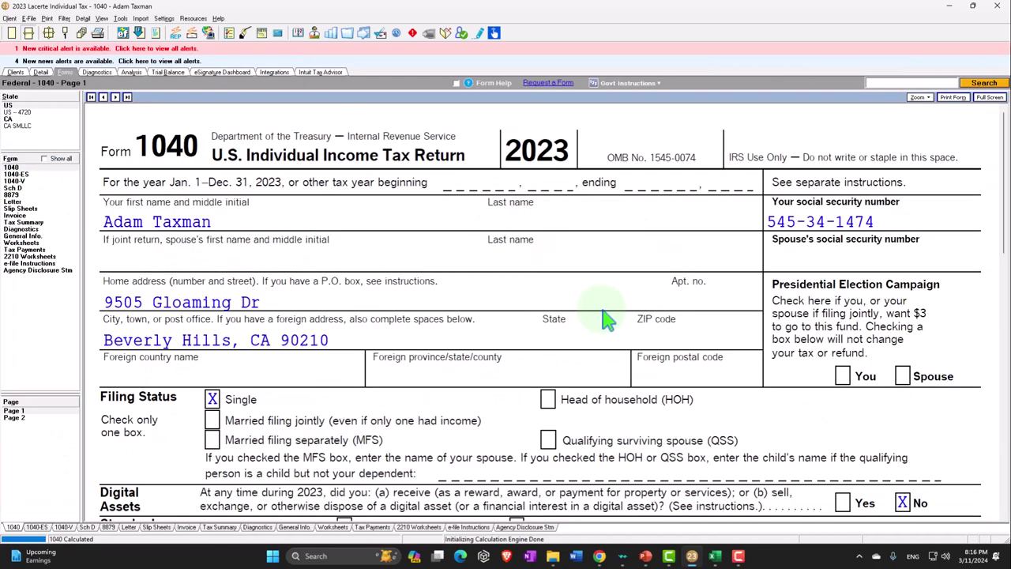
Compare the capital loss on Form 1040 line 7 with the long-term sale and loss carryover lines on Schedule D page 1
{"action": "scroll", "coordinate": [605, 316], "scroll_direction": "down", "scroll_amount": 5}
{"action": "scroll", "coordinate": [605, 316], "scroll_direction": "down", "scroll_amount": 10}
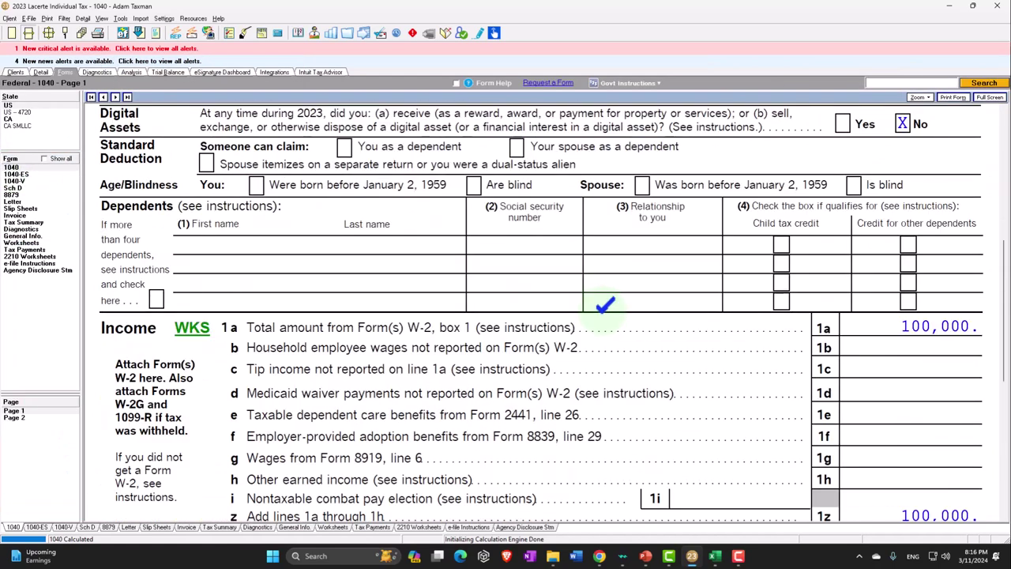
{"action": "scroll", "coordinate": [605, 316], "scroll_direction": "down", "scroll_amount": 2}
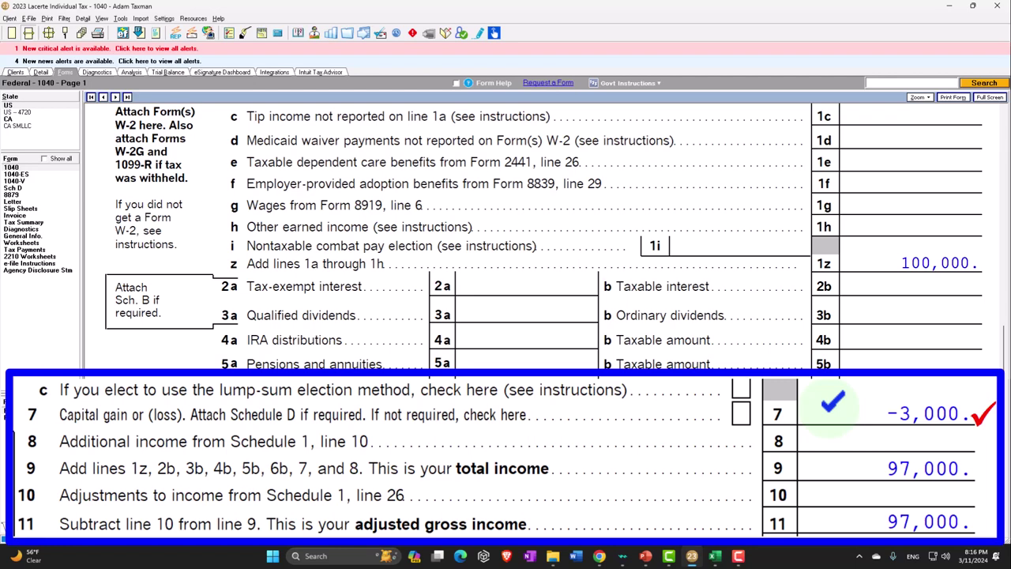
{"action": "left_click", "coordinate": [14, 187]}
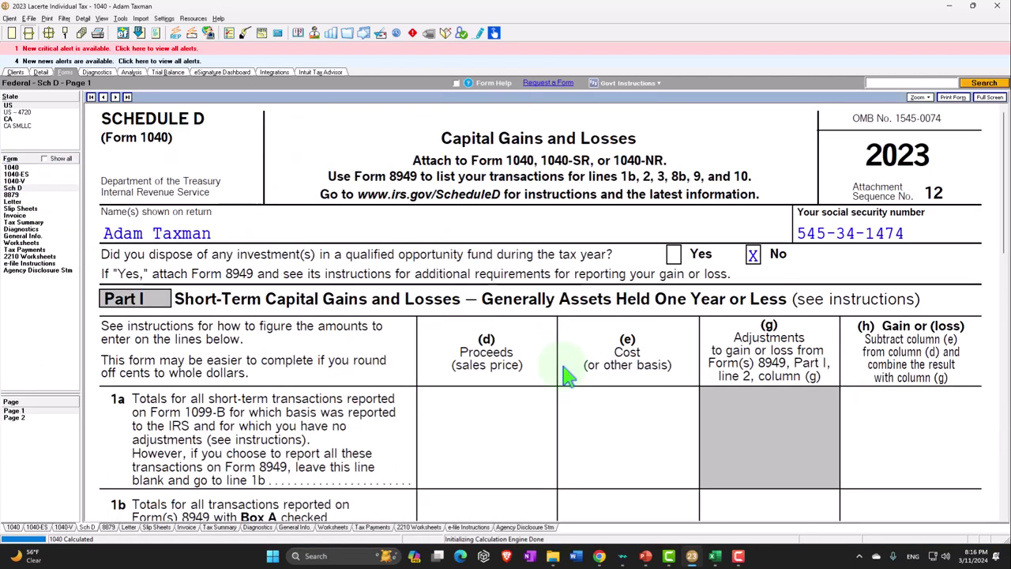
{"action": "scroll", "coordinate": [567, 377], "scroll_direction": "down", "scroll_amount": 5}
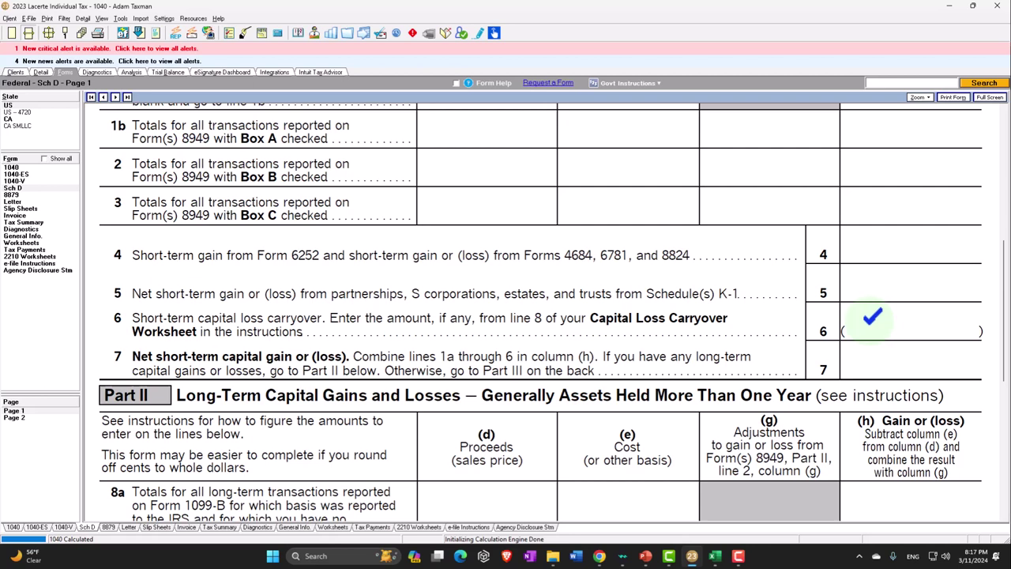
{"action": "scroll", "coordinate": [872, 315], "scroll_direction": "down", "scroll_amount": 3}
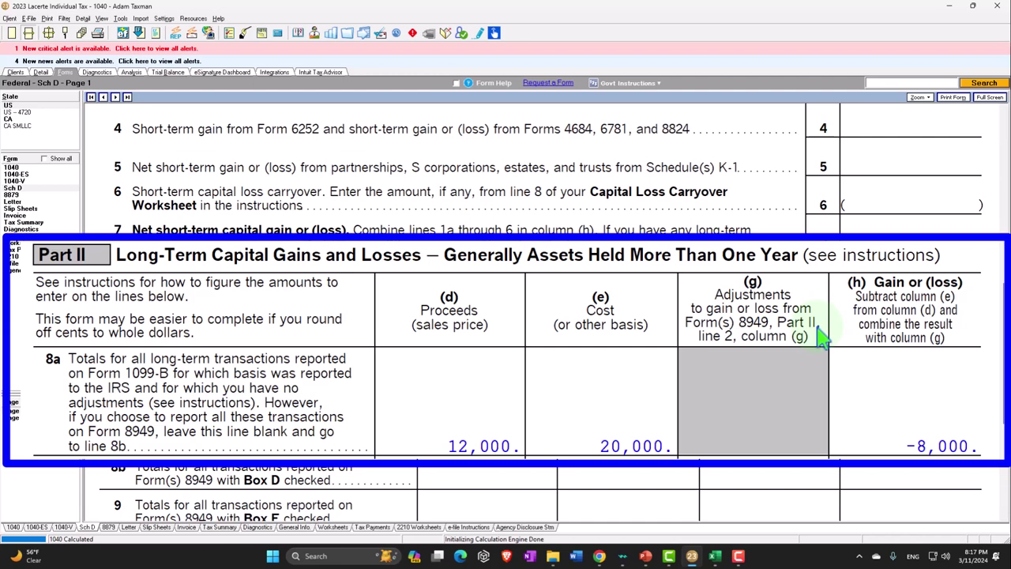
{"action": "scroll", "coordinate": [731, 359], "scroll_direction": "down", "scroll_amount": 5}
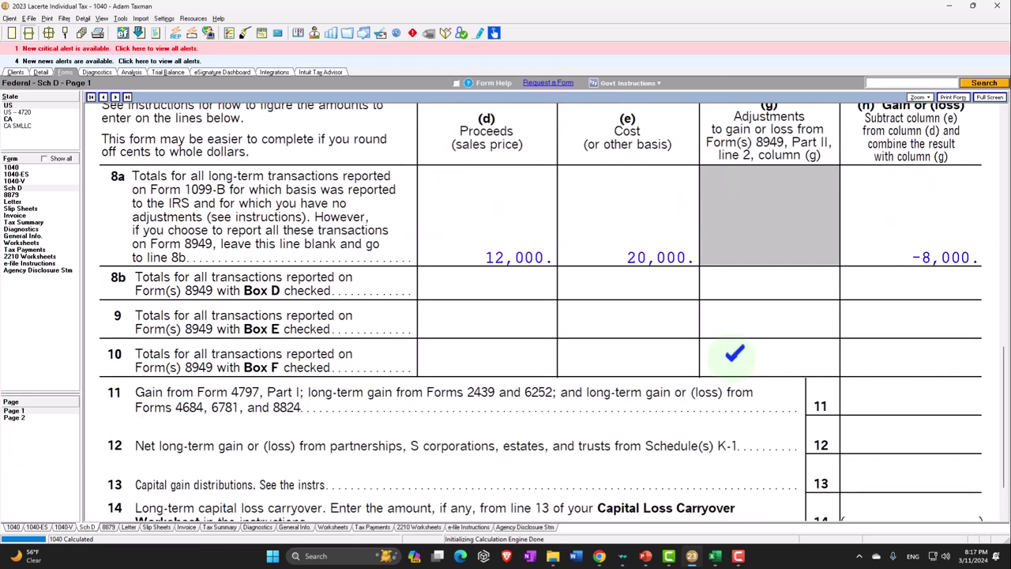
{"action": "scroll", "coordinate": [733, 354], "scroll_direction": "down", "scroll_amount": 2}
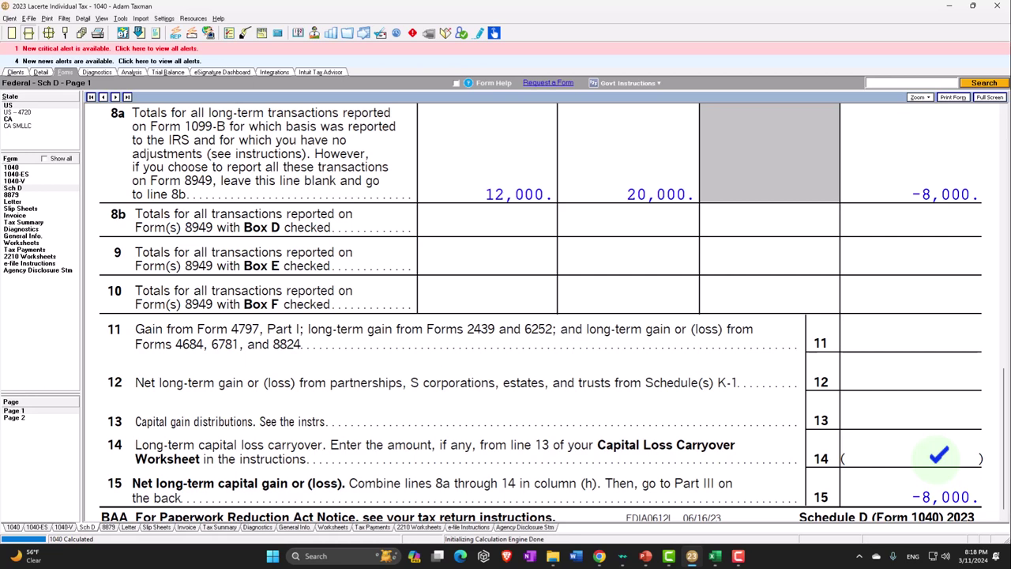
Enter a regular federal long-term capital loss carryover of 10,000 through the source input for Schedule D line 14
{"action": "right_click", "coordinate": [942, 460]}
{"action": "left_click", "coordinate": [958, 478]}
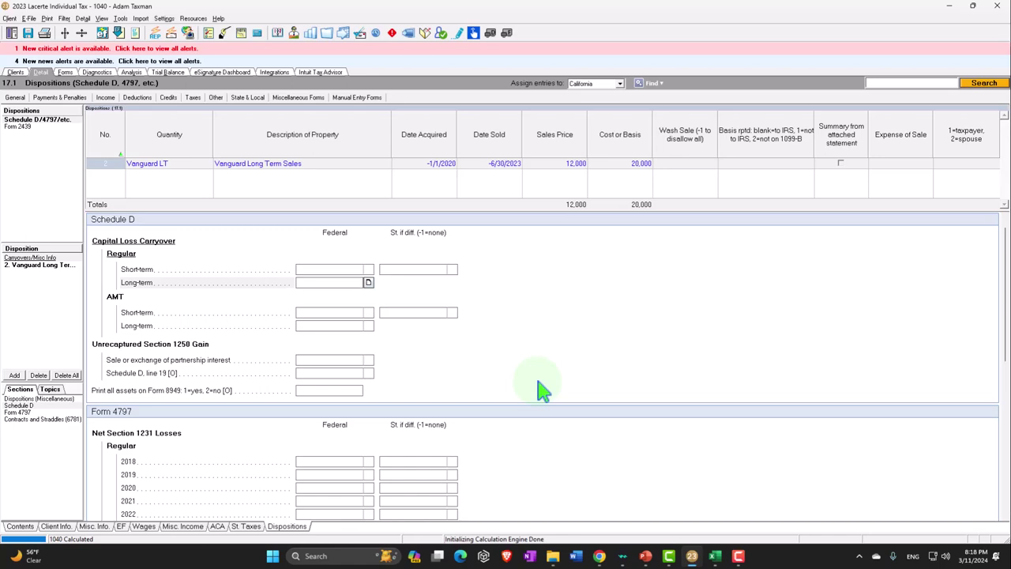
{"action": "type", "text": "0000"}
{"action": "key", "text": "Return"}
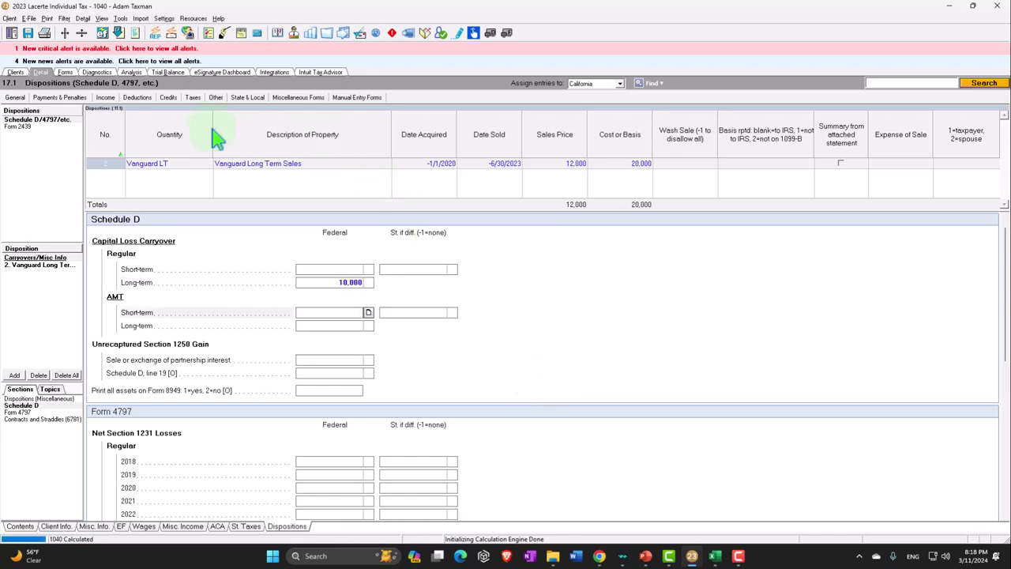
Check how the long-term loss carryover affects Schedule D lines 14 and 15 and the capital loss line of Form 1040
{"action": "left_click", "coordinate": [67, 72]}
{"action": "scroll", "coordinate": [580, 315], "scroll_direction": "down", "scroll_amount": 10}
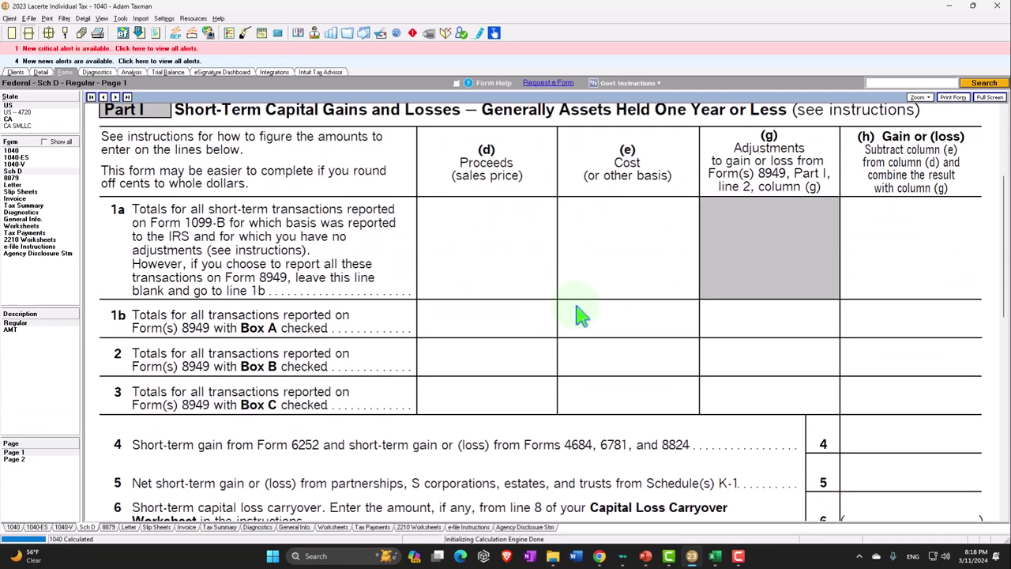
{"action": "scroll", "coordinate": [581, 315], "scroll_direction": "down", "scroll_amount": 2}
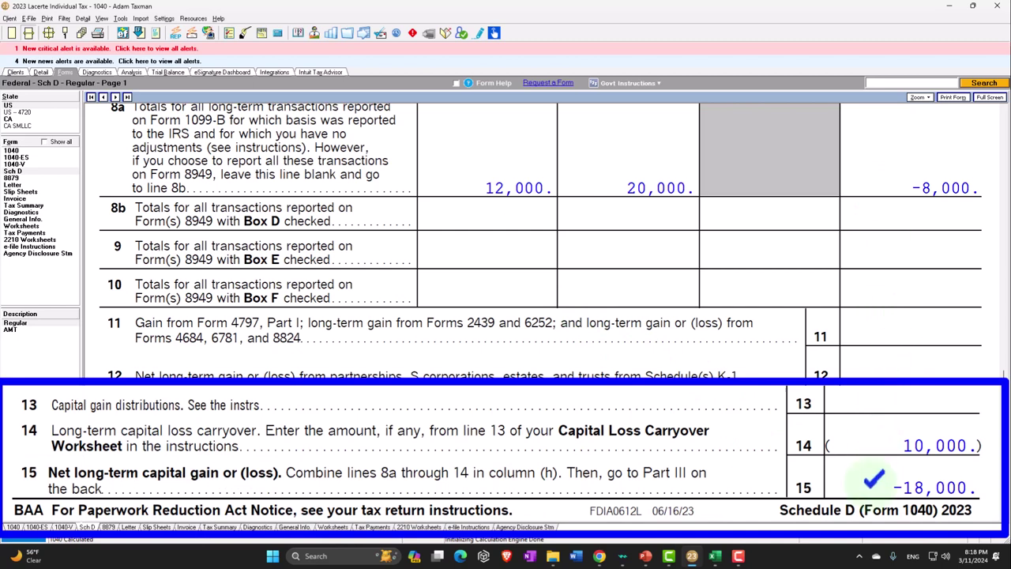
{"action": "left_click", "coordinate": [32, 154]}
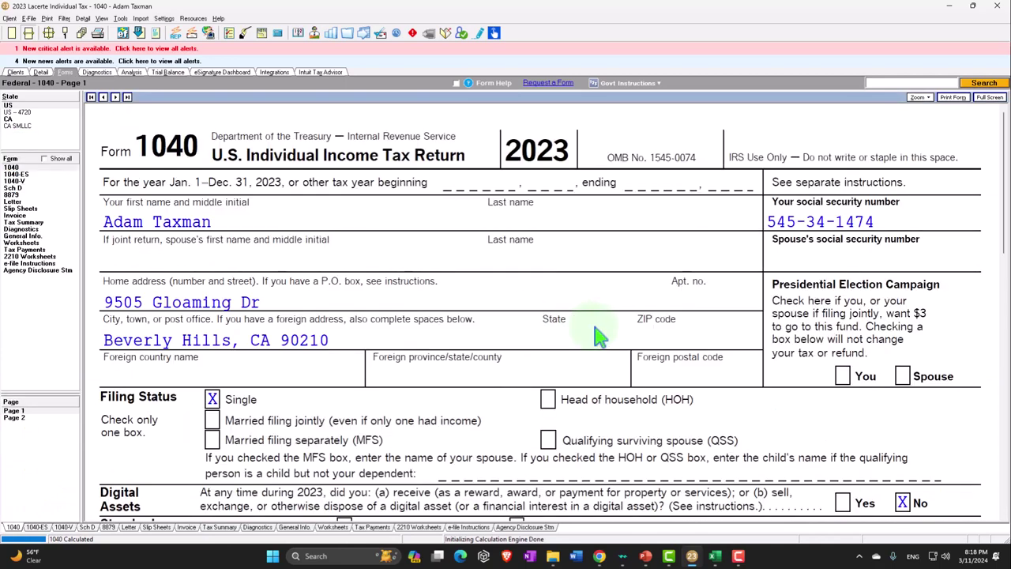
{"action": "scroll", "coordinate": [598, 335], "scroll_direction": "down", "scroll_amount": 15}
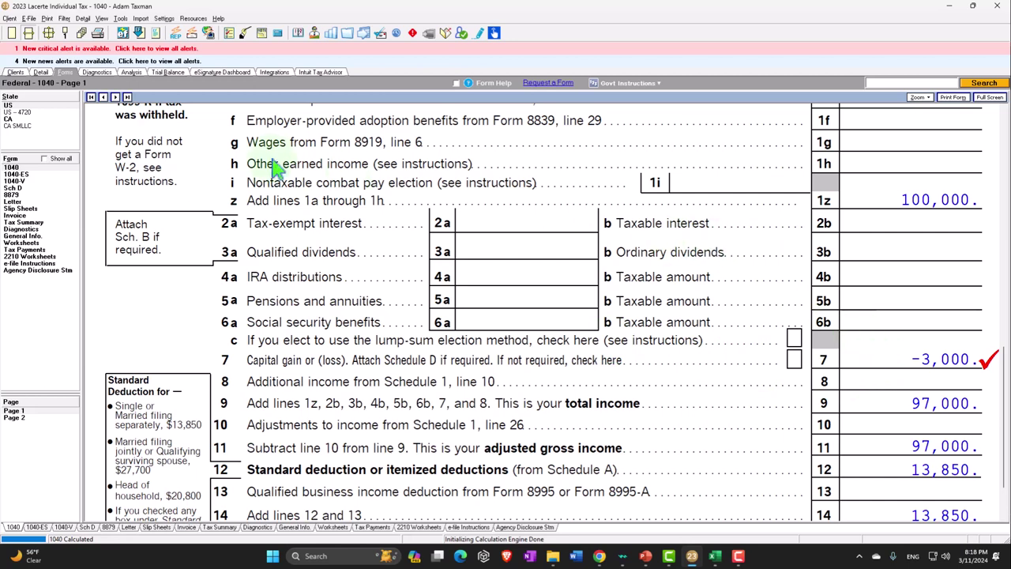
Add a dividend income entry with the payer name 1099 D
{"action": "left_click", "coordinate": [41, 72]}
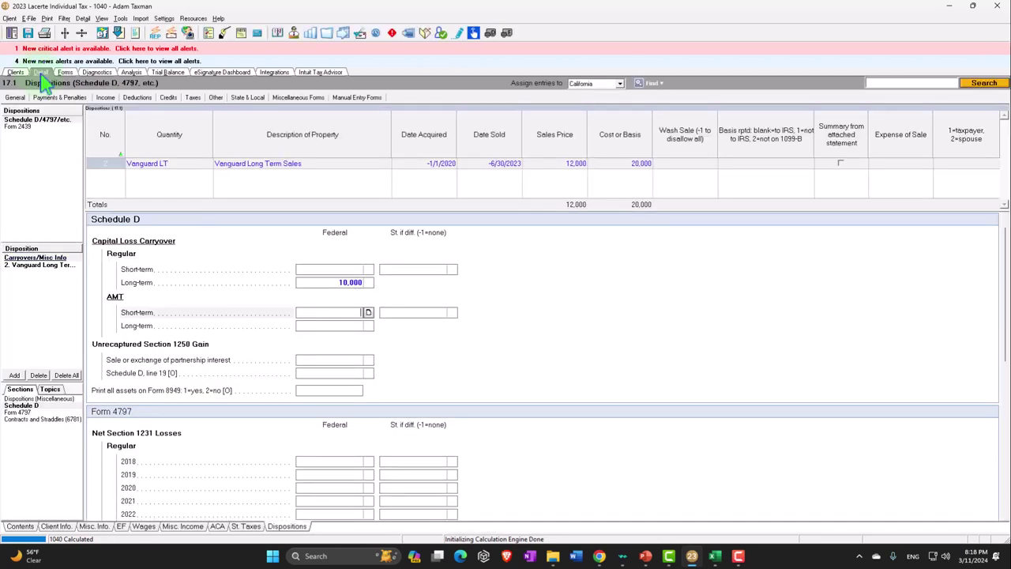
{"action": "left_click", "coordinate": [101, 101]}
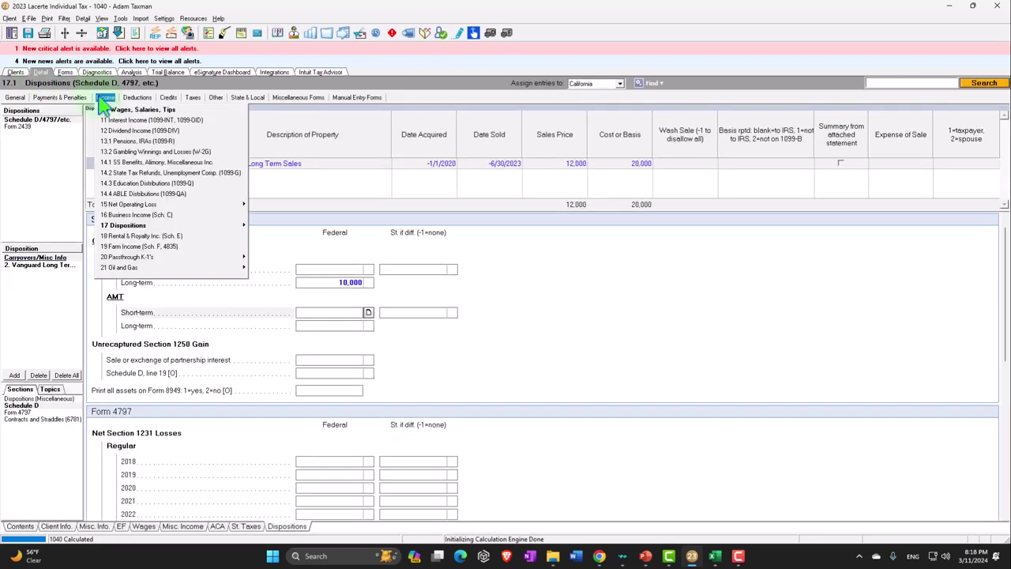
{"action": "left_click", "coordinate": [166, 131]}
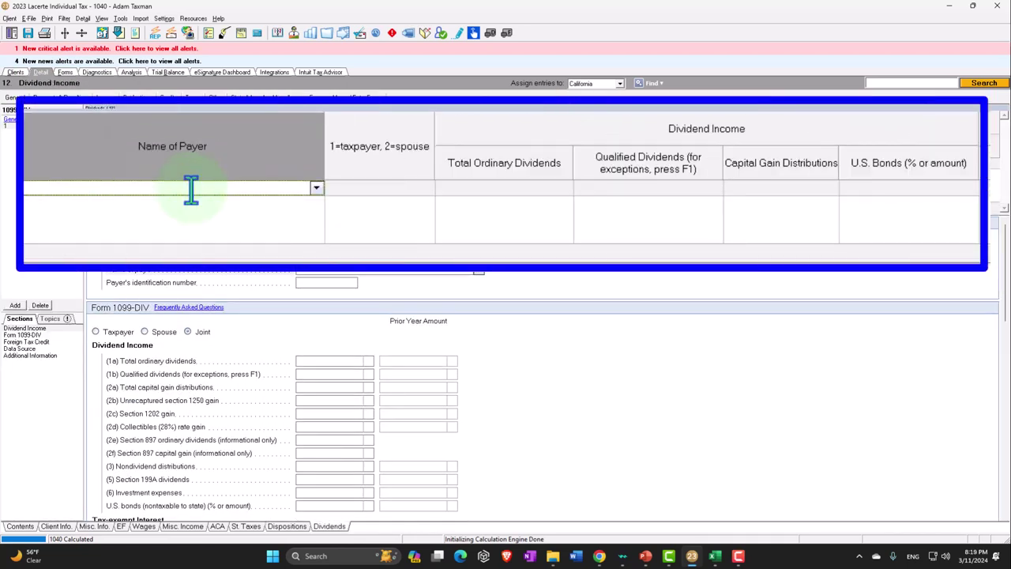
{"action": "type", "text": "1099 D"}
{"action": "key", "text": "Tab"}
{"action": "key", "text": "Tab"}
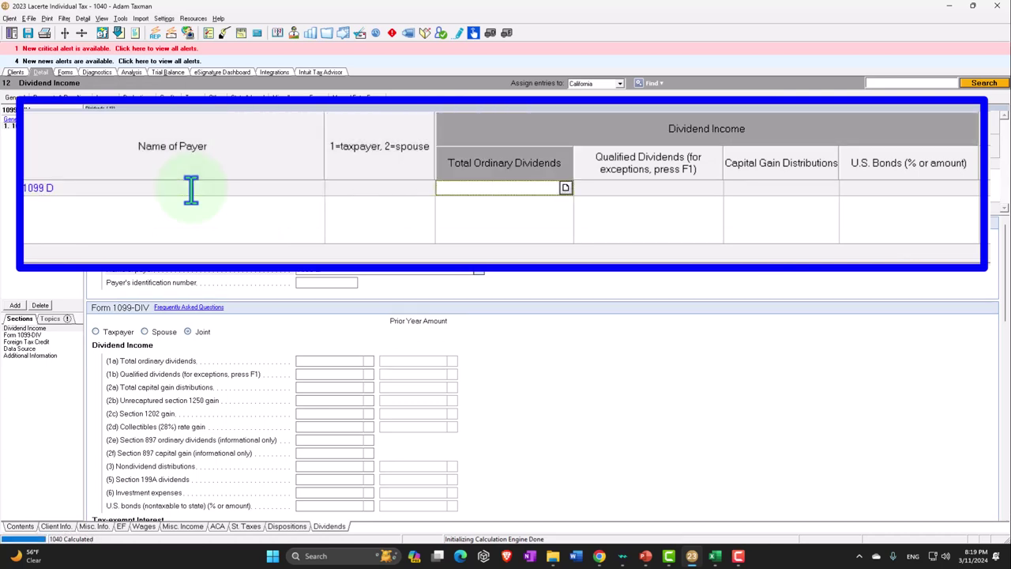
Set the 1099 D entry's total ordinary dividends to 1,000, qualified dividends to 1,000 and capital gain distributions to 13,700
{"action": "type", "text": "1,000"}
{"action": "key", "text": "Tab"}
{"action": "type", "text": "1000"}
{"action": "key", "text": "Tab"}
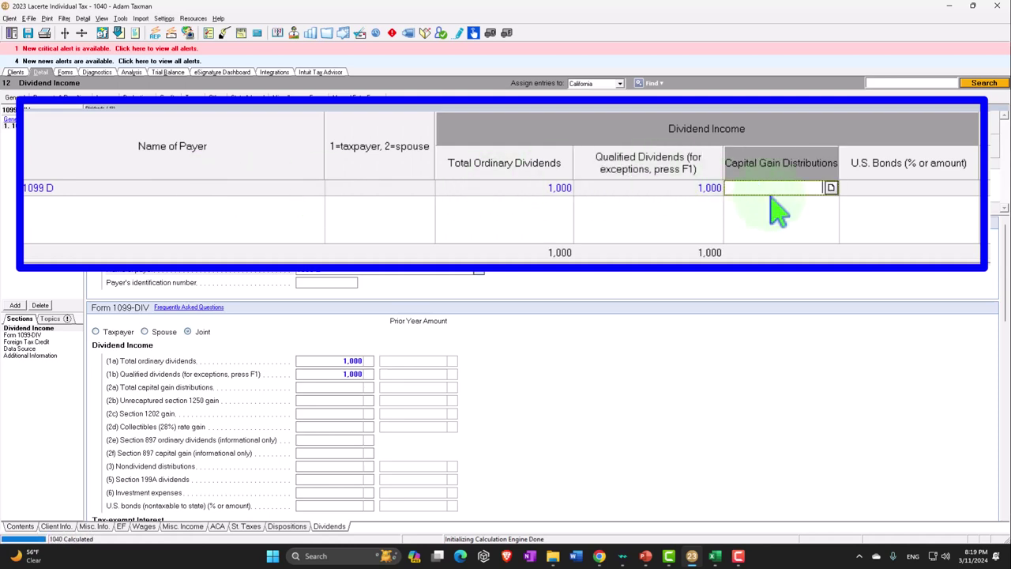
{"action": "type", "text": "13,700"}
{"action": "key", "text": "Tab"}
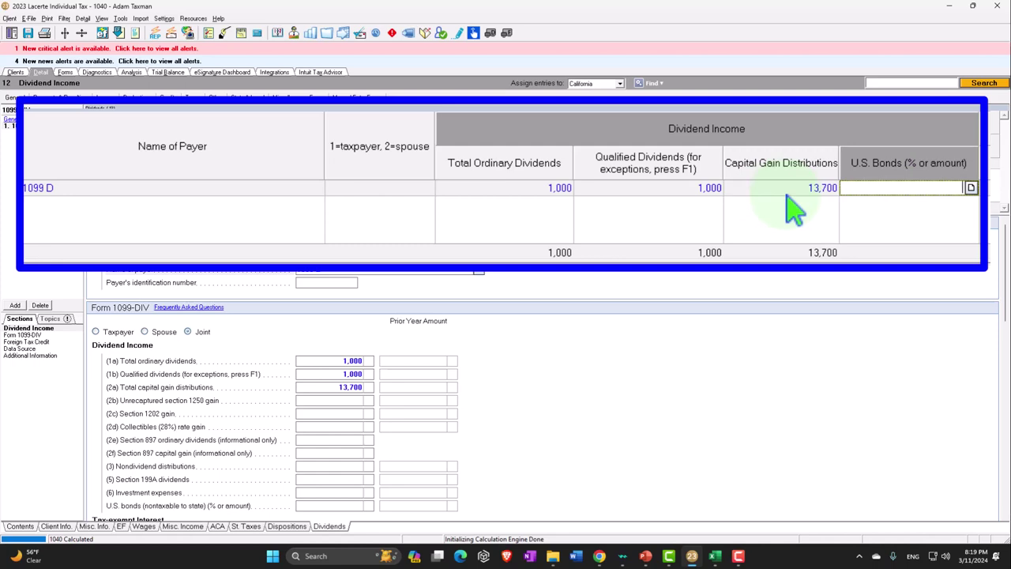
Check how the dividends reach Form 1040 and the capital gain distributions reach Schedule D lines 13 and 15
{"action": "left_click", "coordinate": [66, 72]}
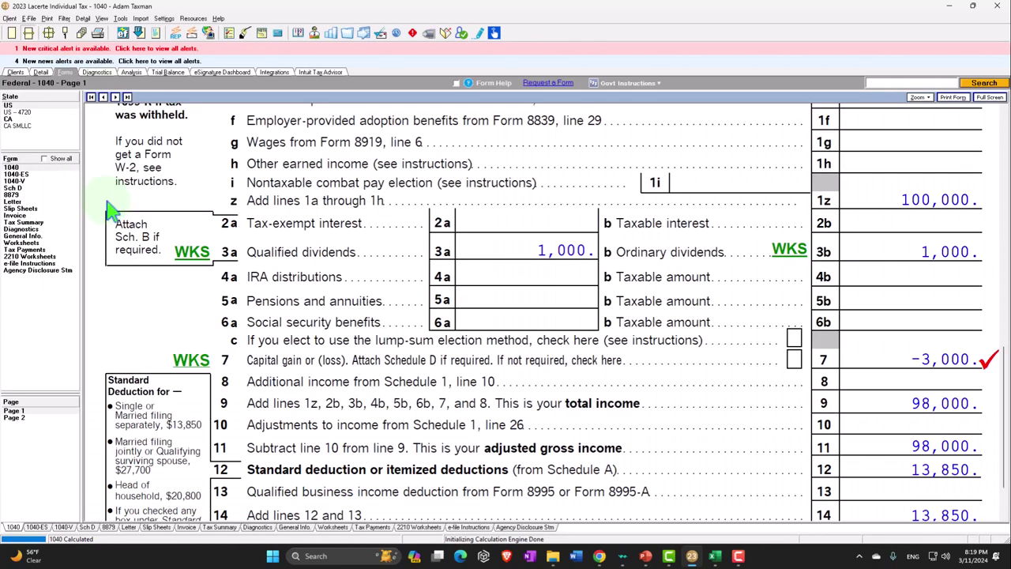
{"action": "left_click", "coordinate": [28, 188]}
{"action": "scroll", "coordinate": [466, 310], "scroll_direction": "down", "scroll_amount": 10}
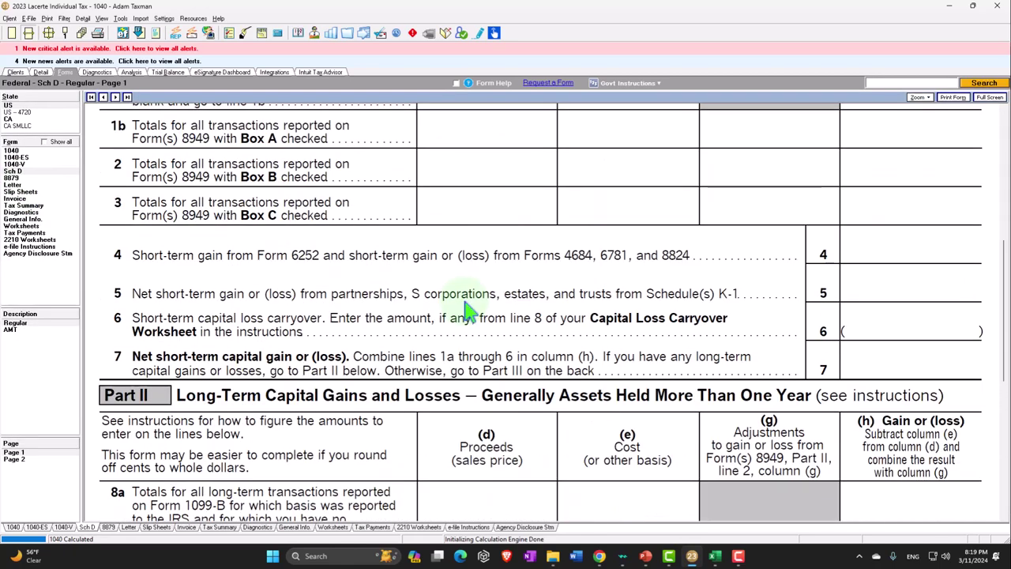
{"action": "scroll", "coordinate": [466, 311], "scroll_direction": "down", "scroll_amount": 3}
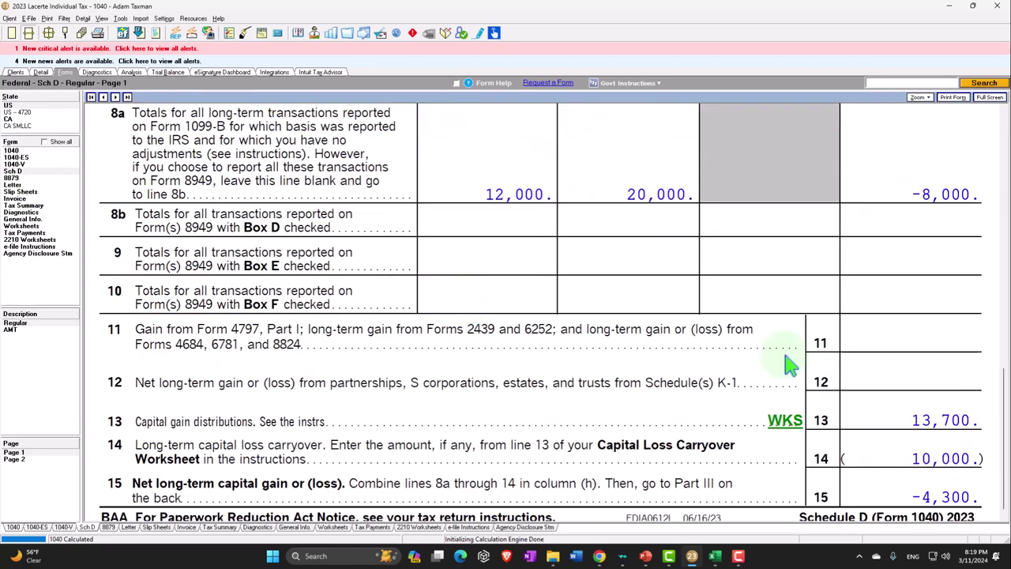